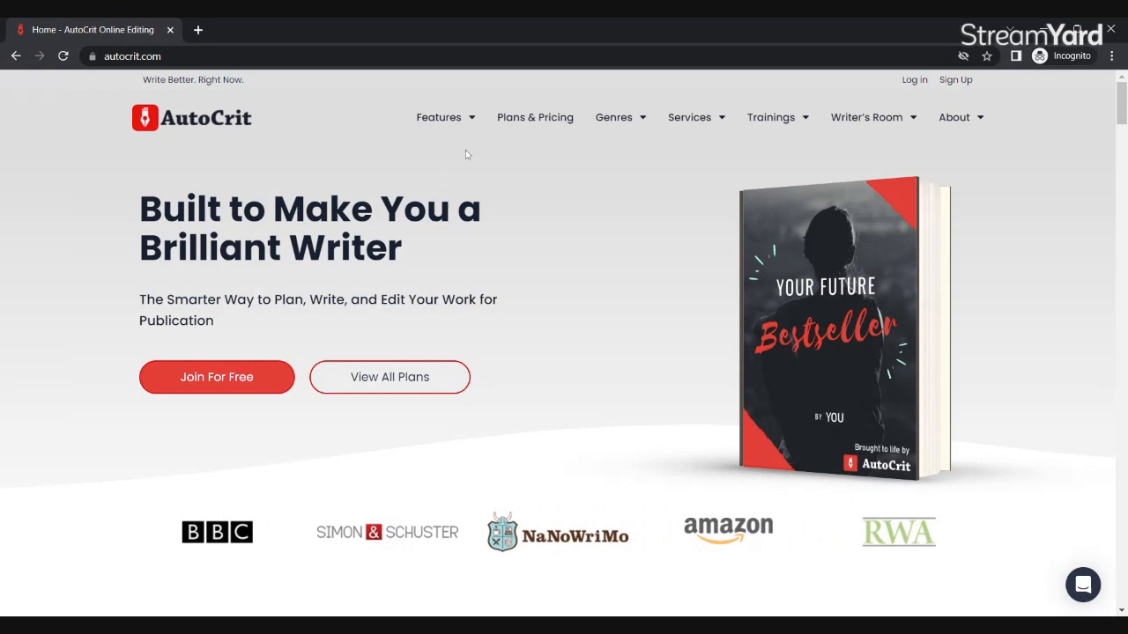
left_click(472, 120)
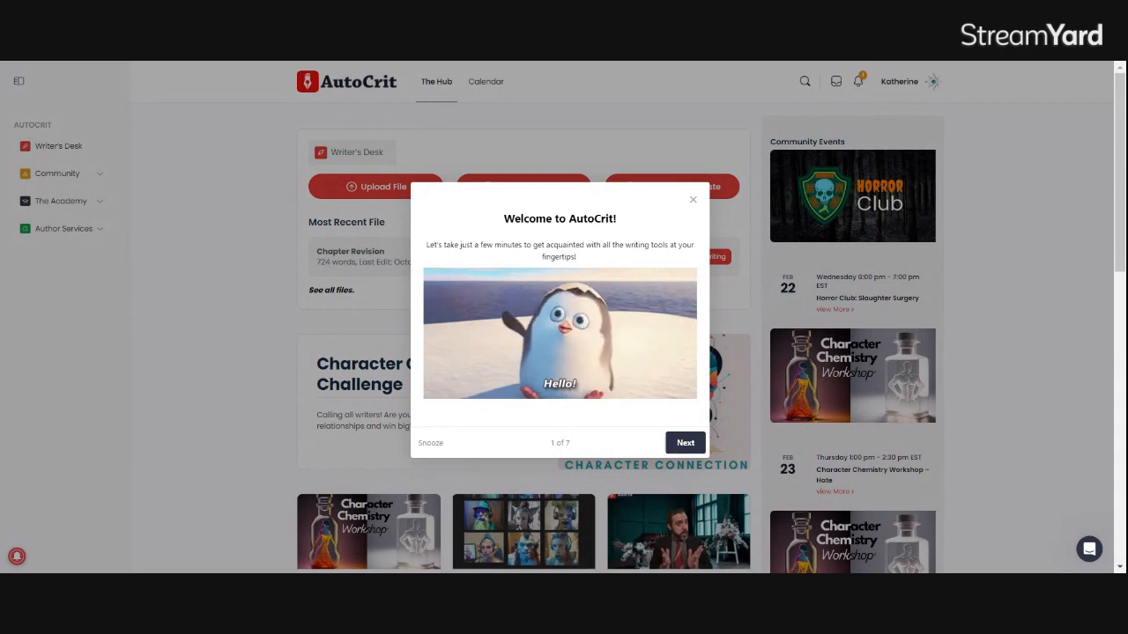
Step: Go through all seven pages of the AutoCrit welcome tour and close it without continuing inside the Writer's Desk
left_click(685, 442)
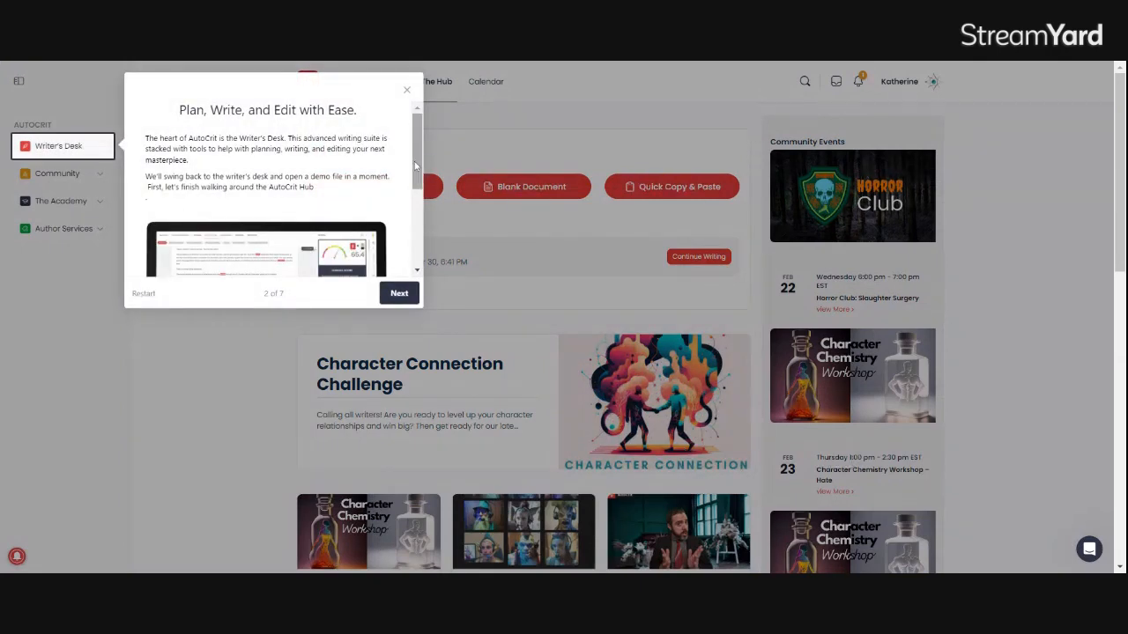
mouse_move(415, 161)
left_mouse_down()
mouse_move(421, 181)
mouse_move(427, 151)
left_mouse_up()
left_click(401, 293)
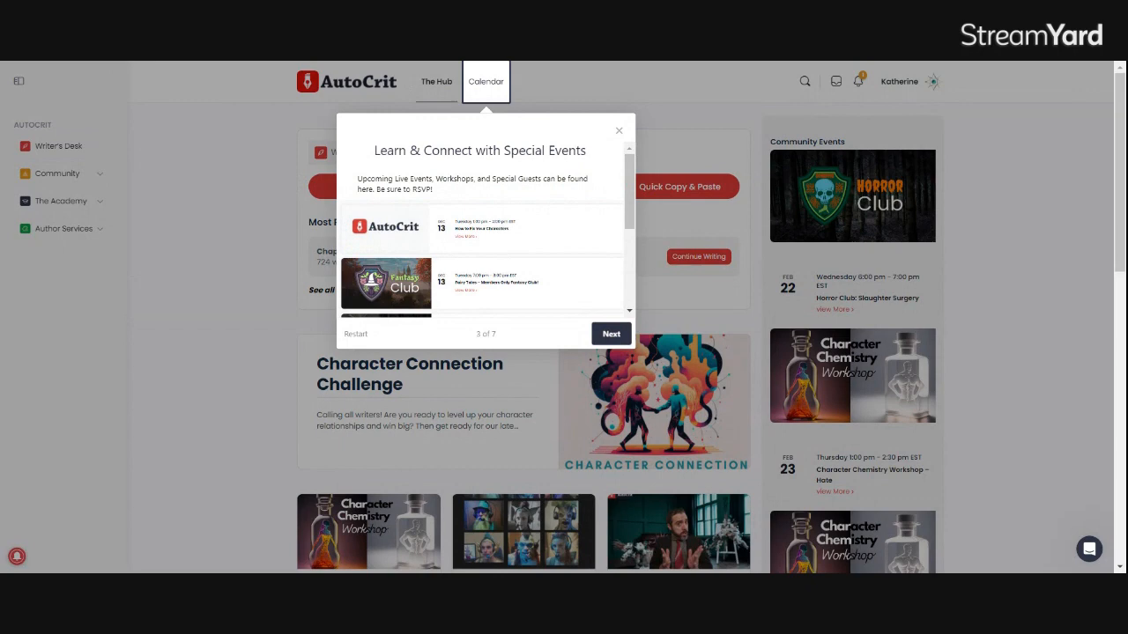
left_click(611, 334)
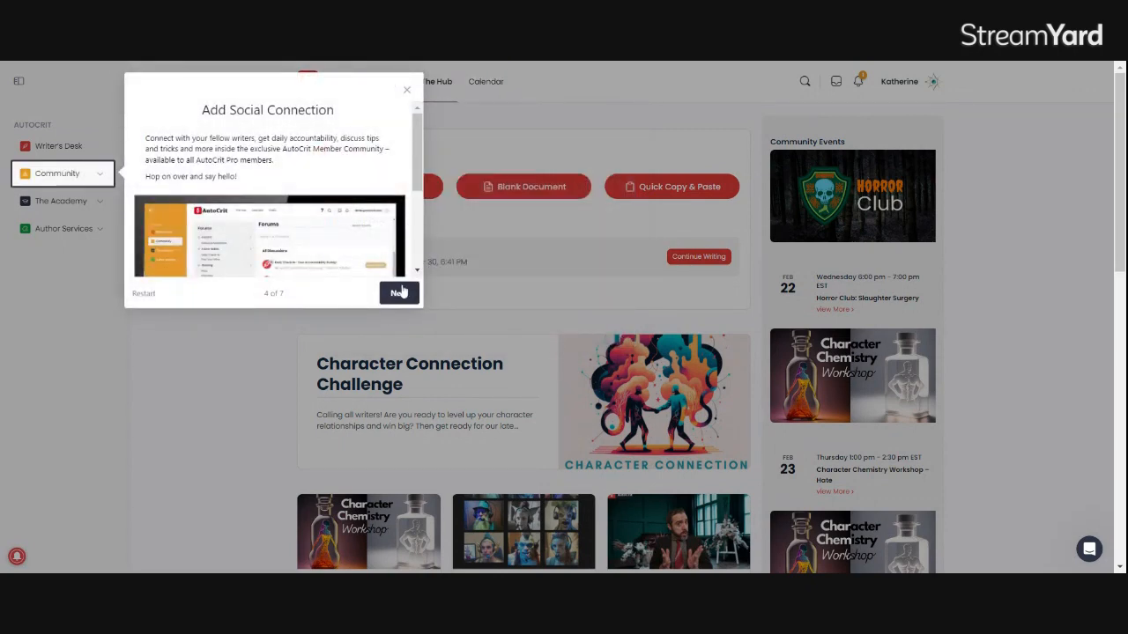
left_click(400, 291)
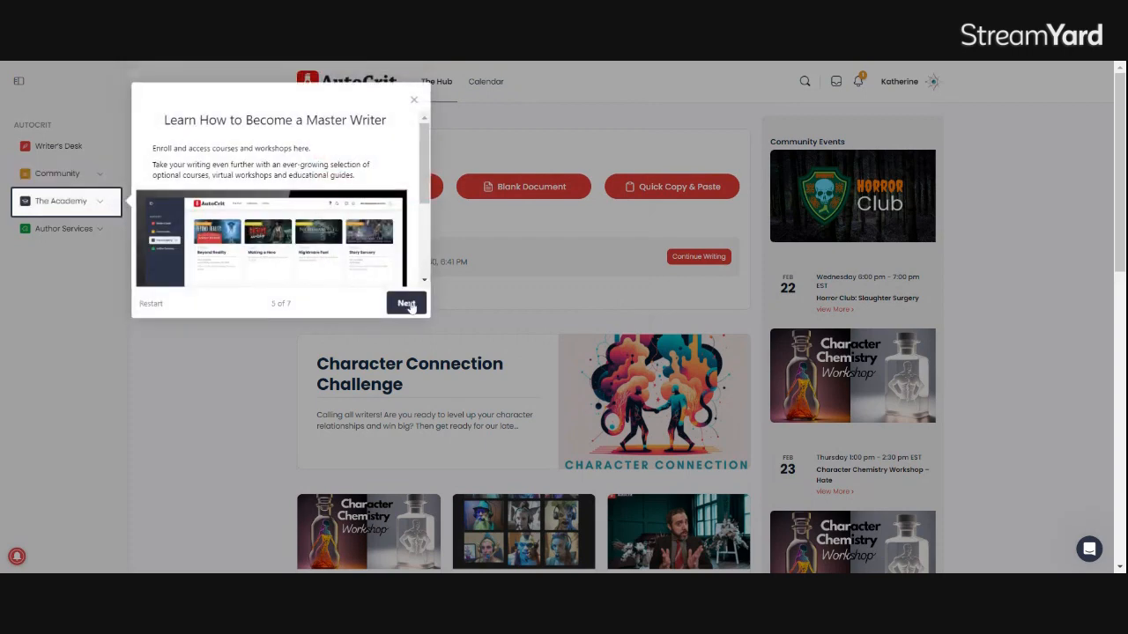
left_click(407, 302)
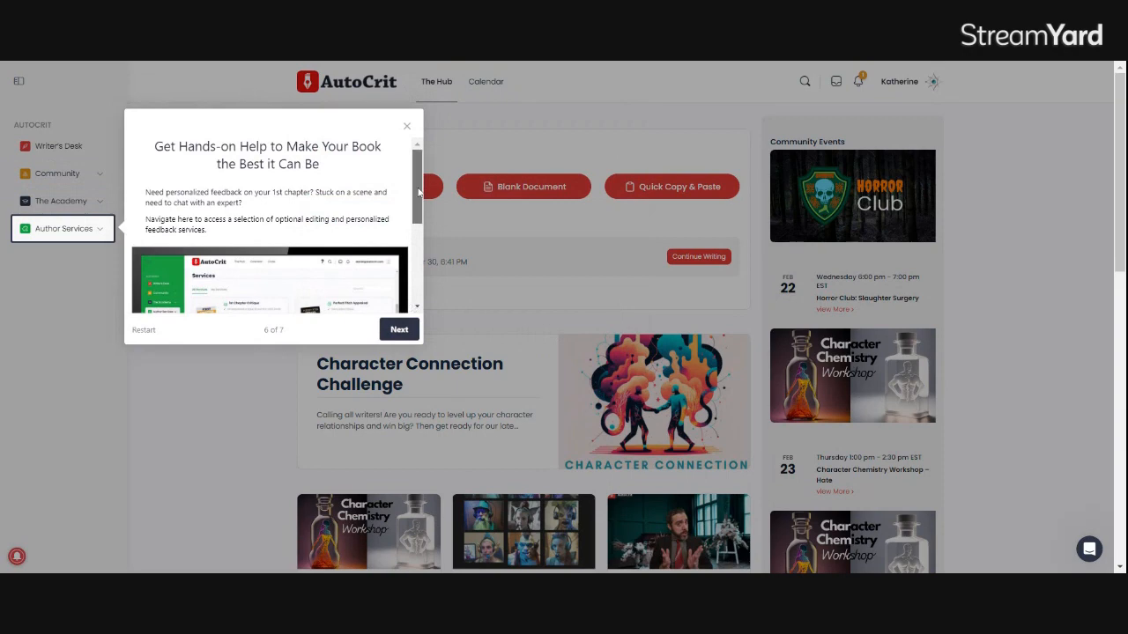
left_click_drag(417, 190, 430, 282)
left_click(410, 334)
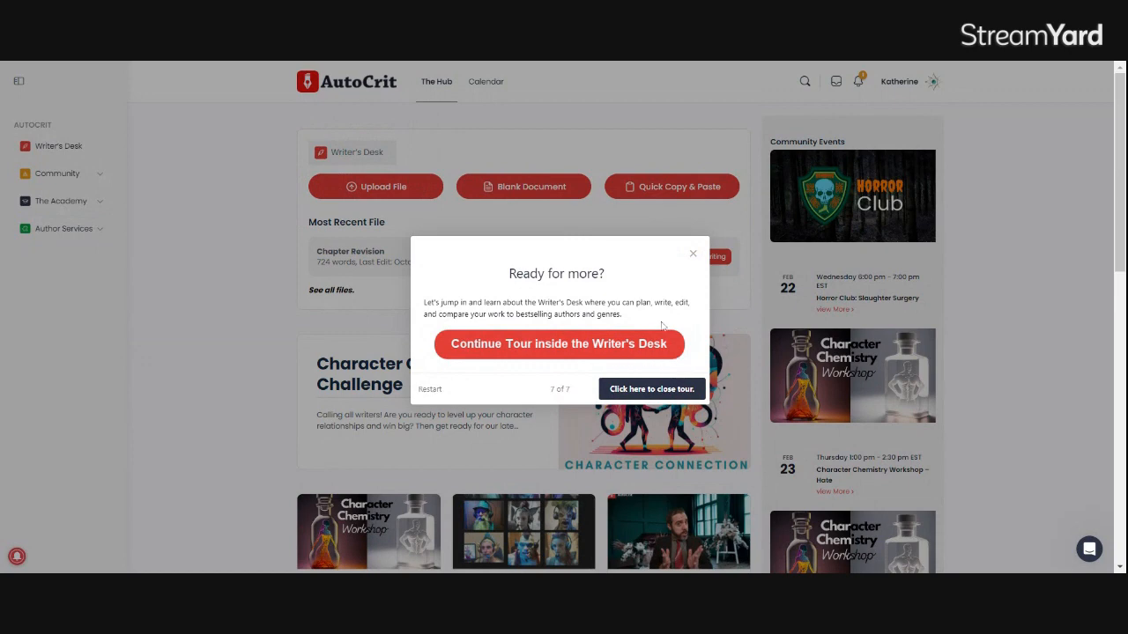
left_click(695, 259)
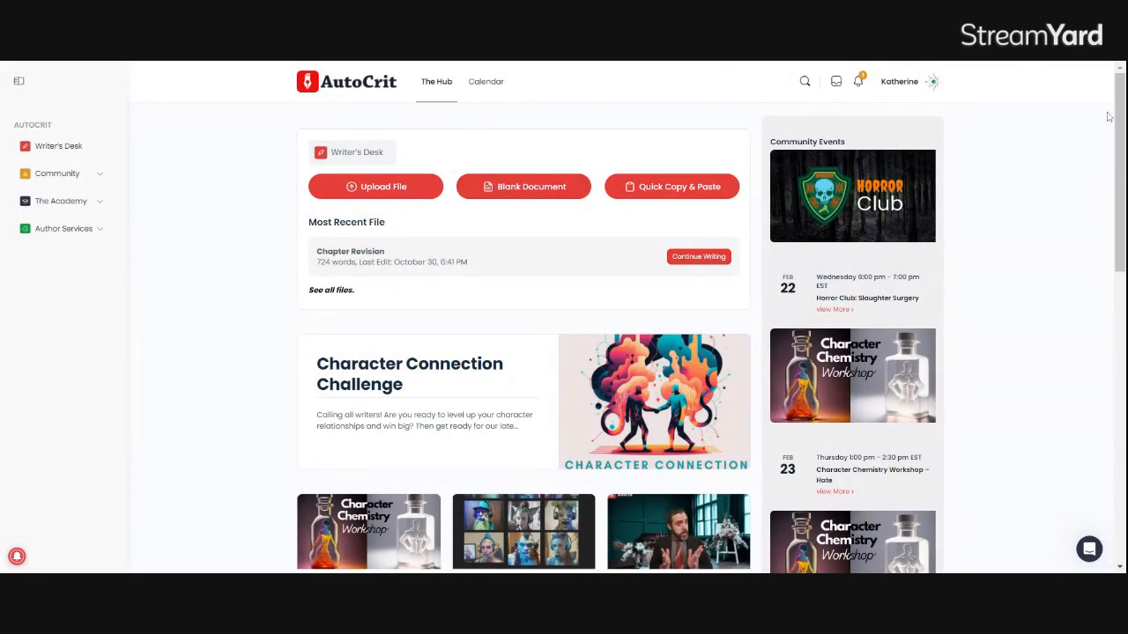
Step: Look over the articles and community events on the Hub page and return to its beginning
left_click_drag(1119, 132, 1087, 355)
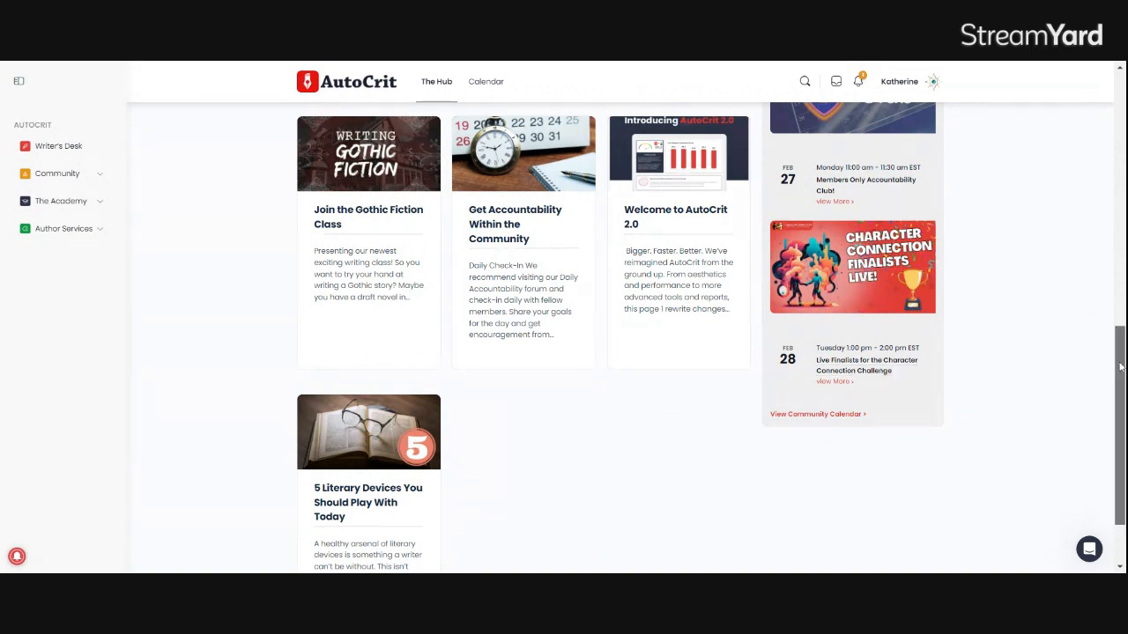
left_click_drag(1121, 366, 1122, 401)
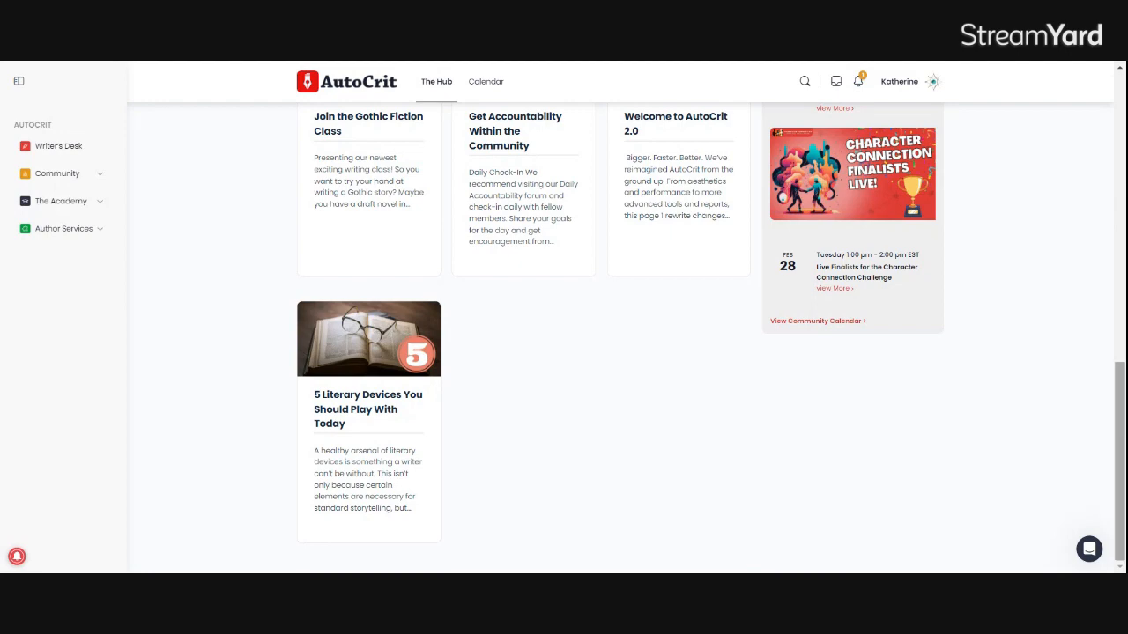
scroll(1122, 423, "up", 3)
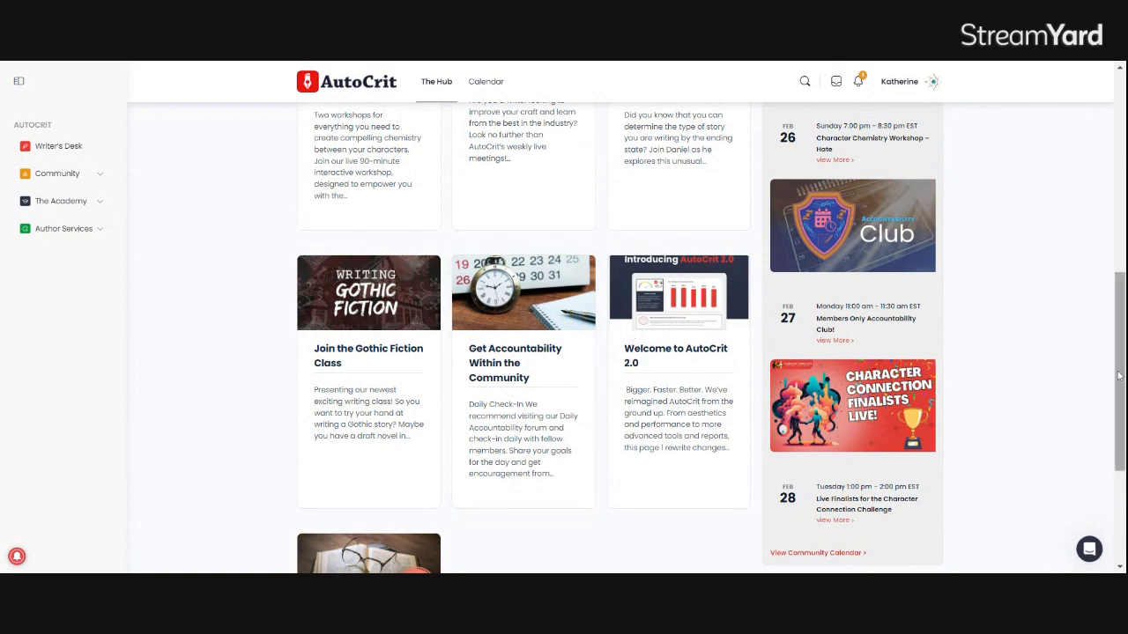
scroll(1117, 376, "up", 2)
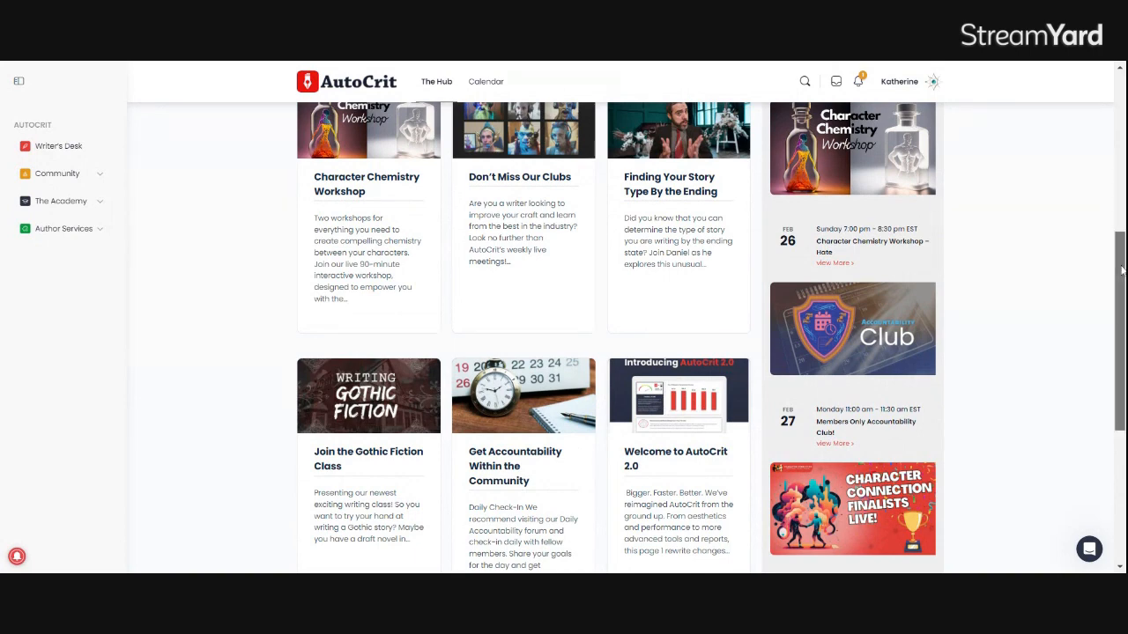
scroll(1122, 270, "up", 2)
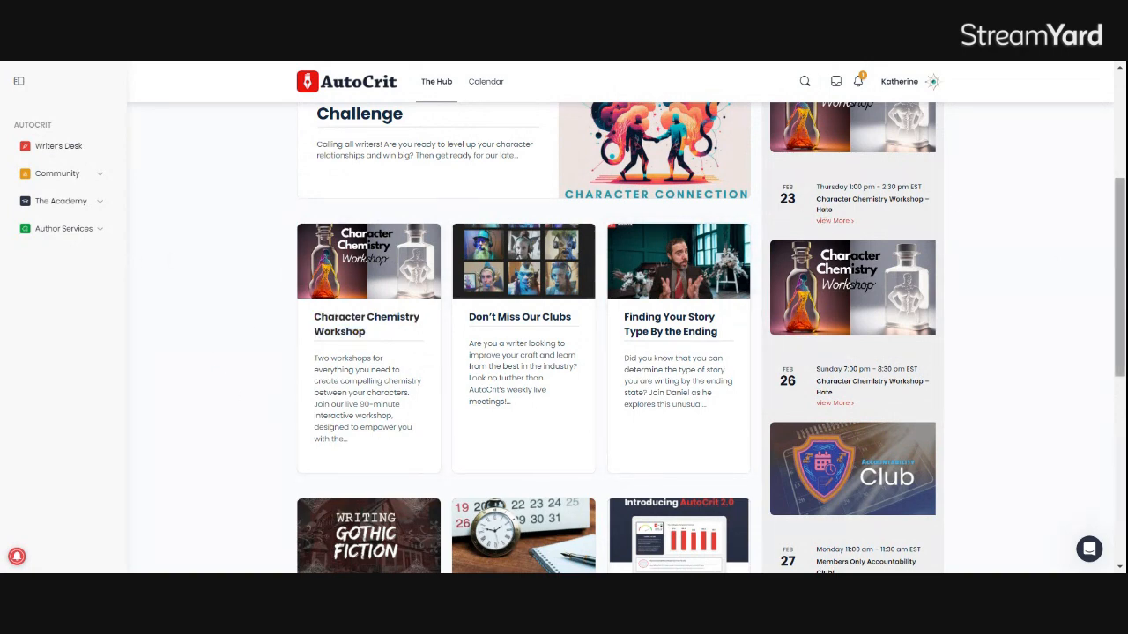
left_click_drag(1122, 274, 1122, 160)
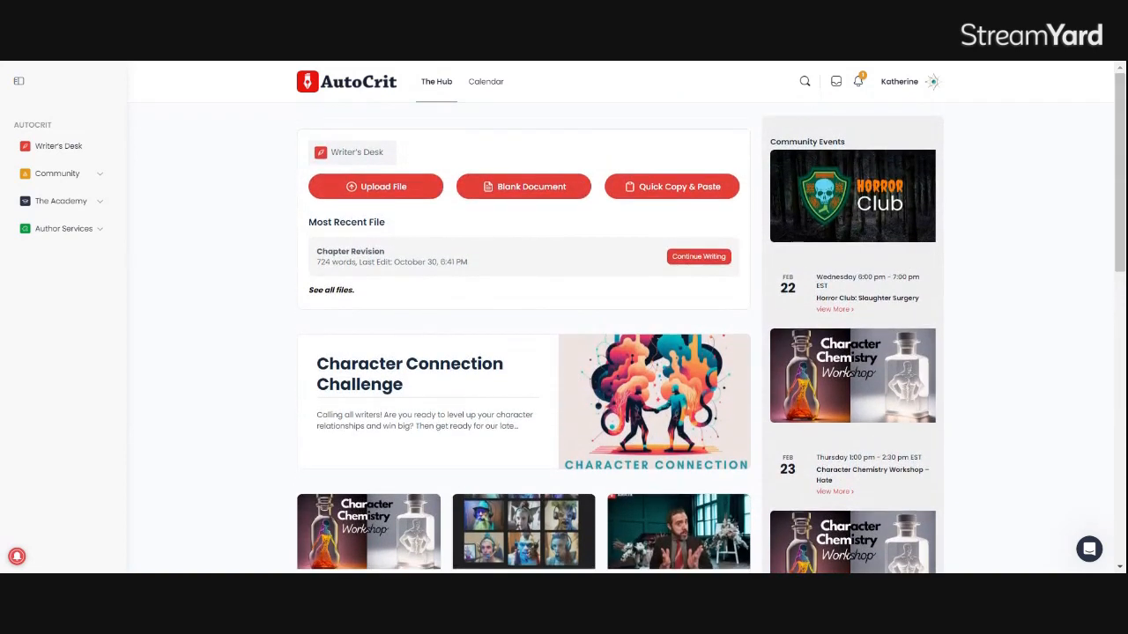
Step: Open the Calendar and review the list of upcoming community events
left_click(491, 81)
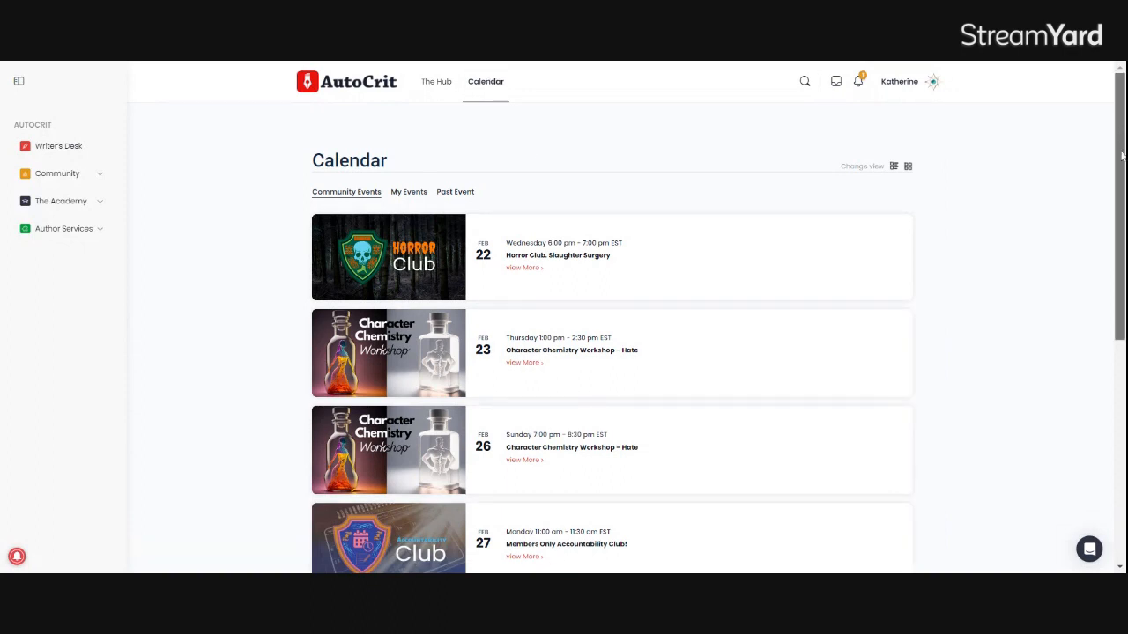
scroll(612, 352, "down", 5)
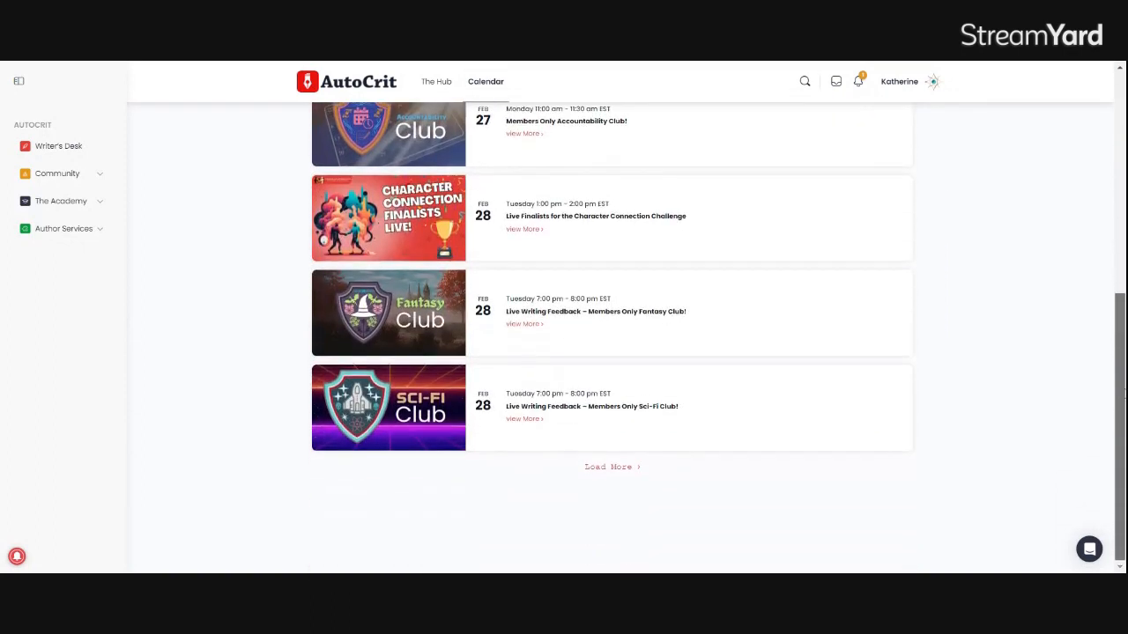
scroll(612, 352, "up", 2)
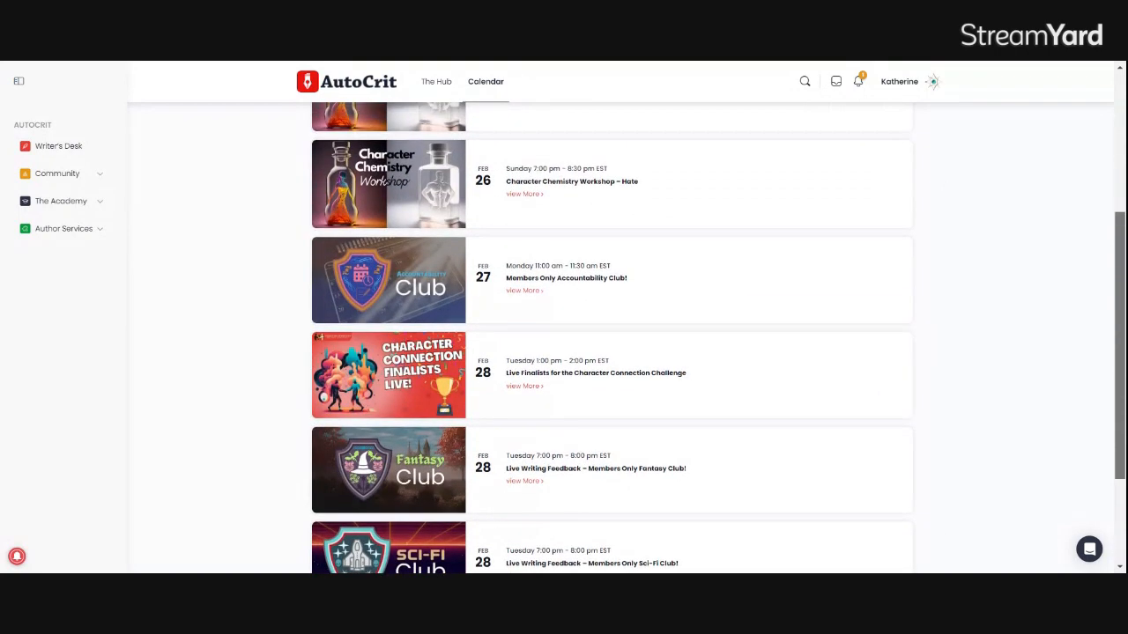
scroll(612, 352, "up", 3)
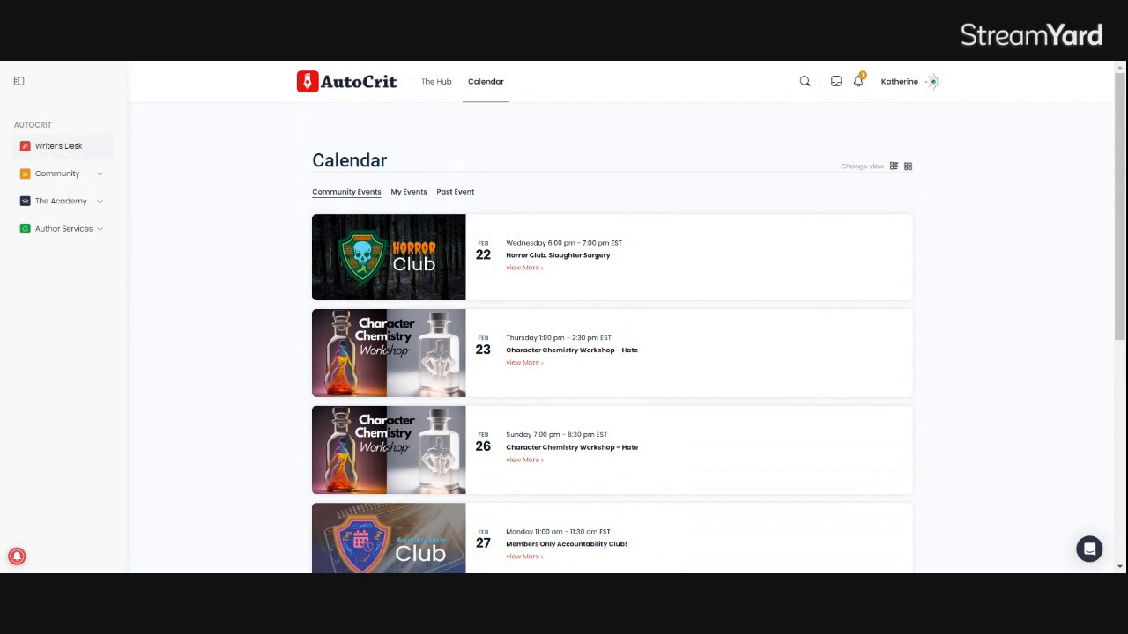
Step: Open the Writer's Desk and look over its quick-start options, recent files, writing stats and projects list
left_click(57, 148)
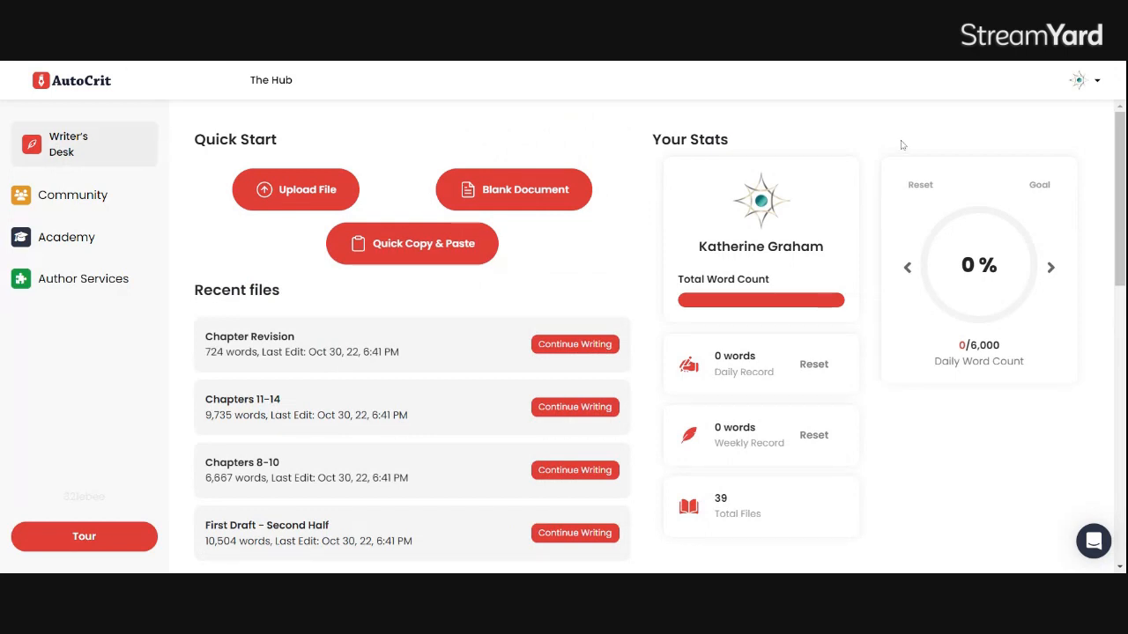
left_click_drag(1122, 163, 1121, 183)
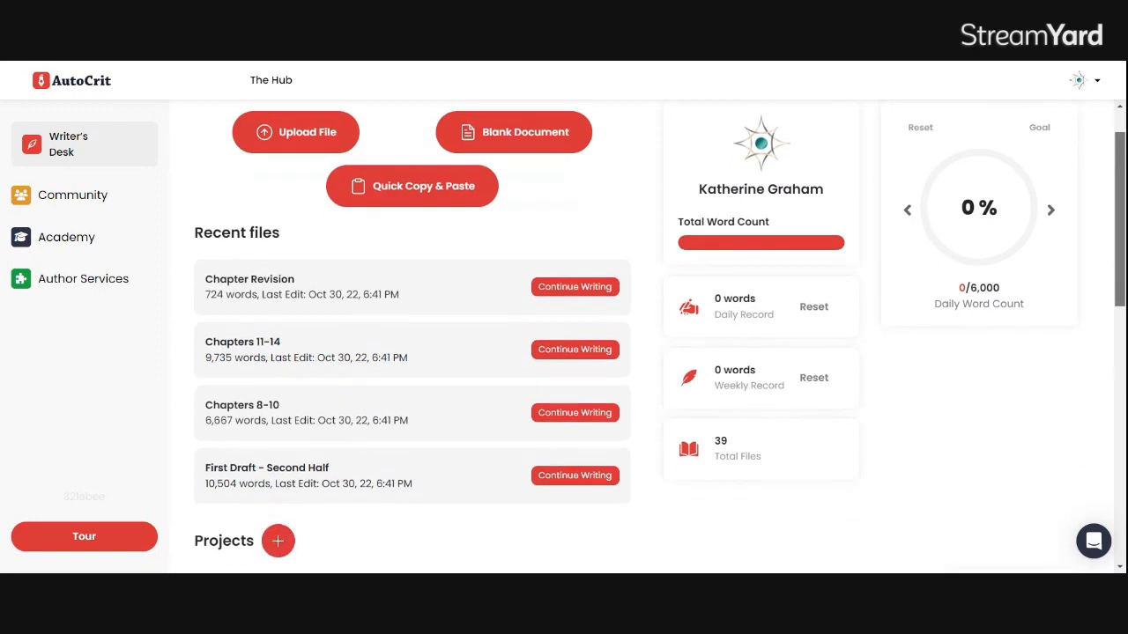
left_click_drag(1122, 183, 1121, 168)
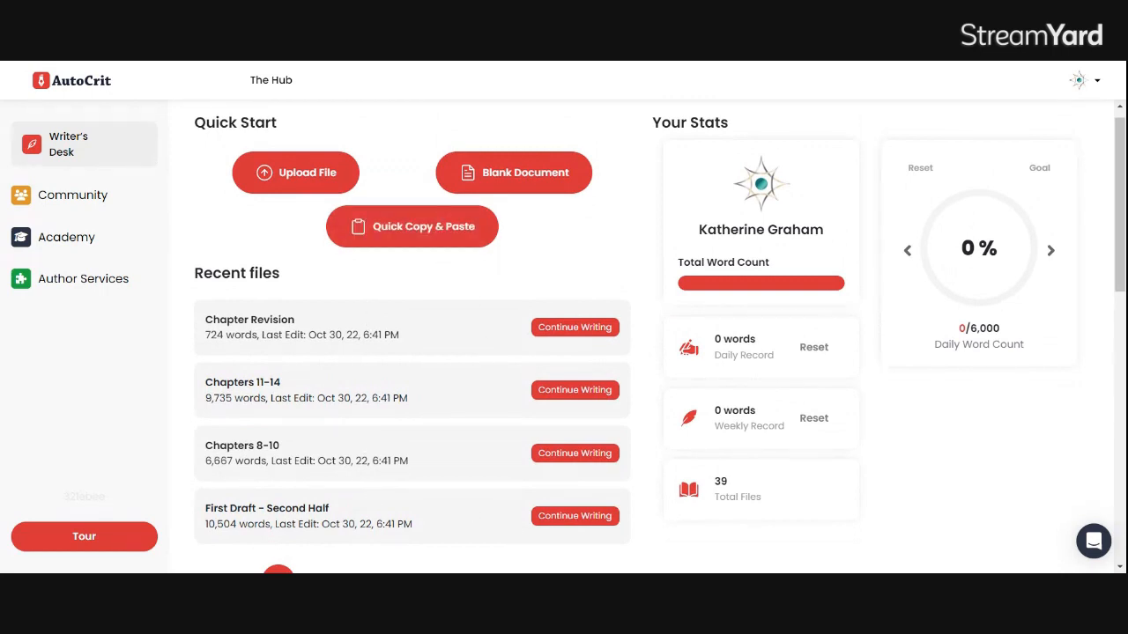
left_click_drag(1121, 232, 1122, 402)
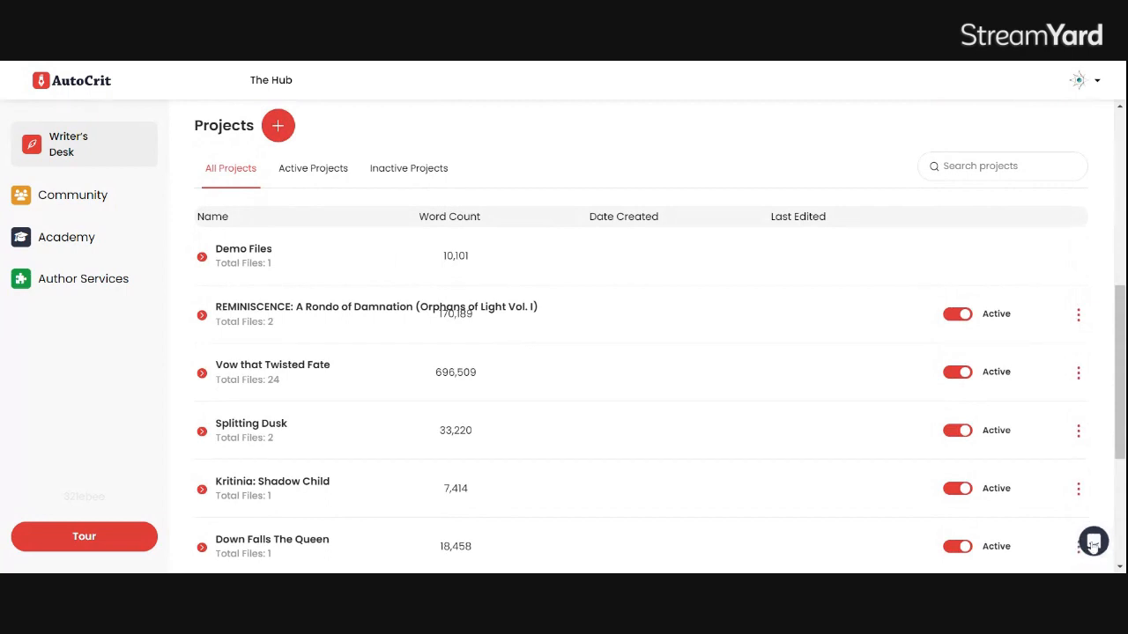
left_click(1093, 544)
left_click(1092, 544)
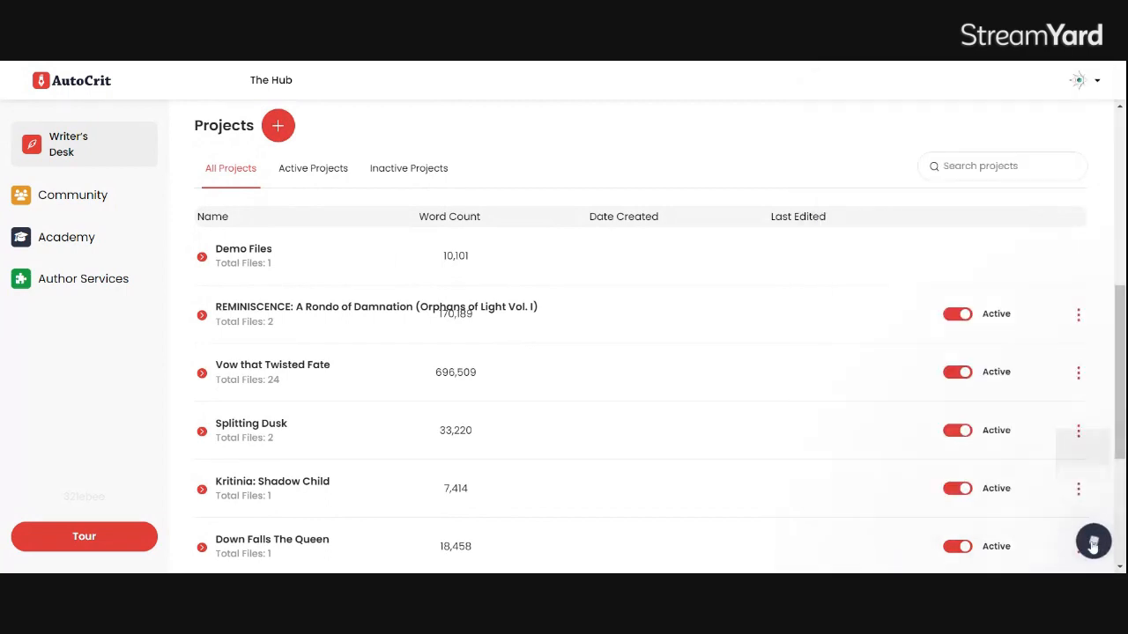
scroll(1122, 339, "up", 6)
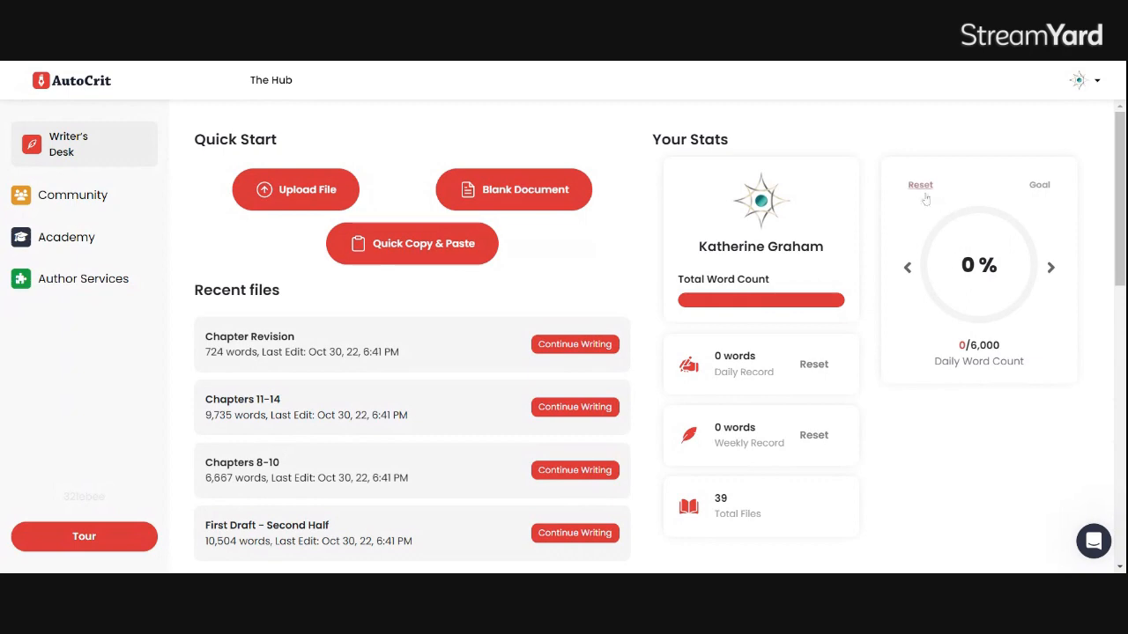
Step: Set the daily word count goal to 5000 words and save it
left_click(1039, 186)
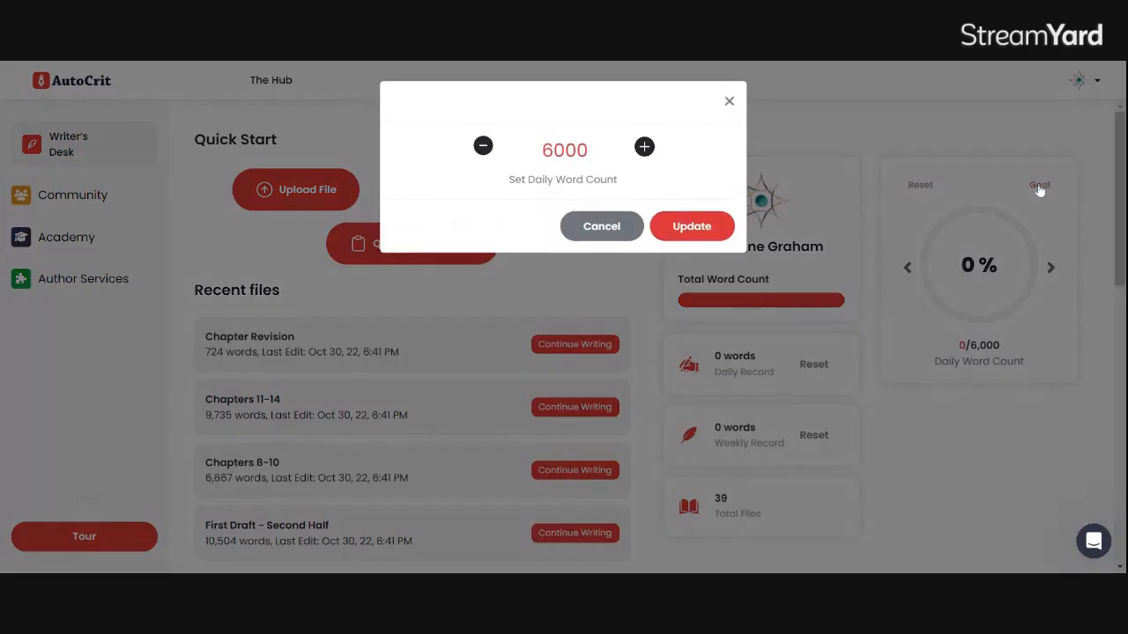
left_click_drag(589, 151, 481, 143)
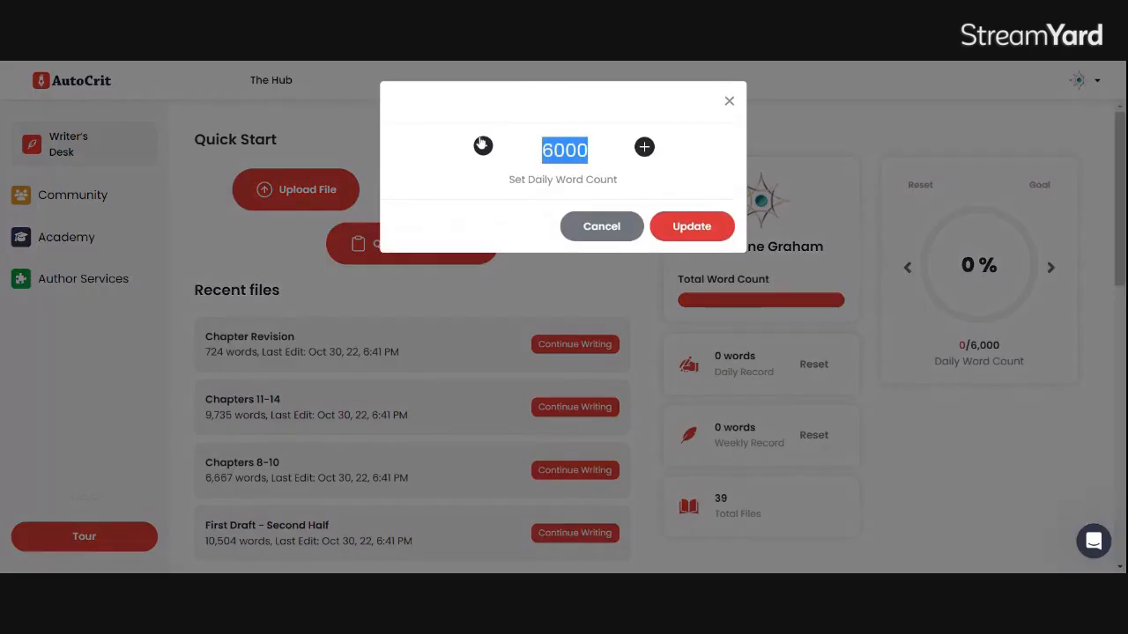
type("5000")
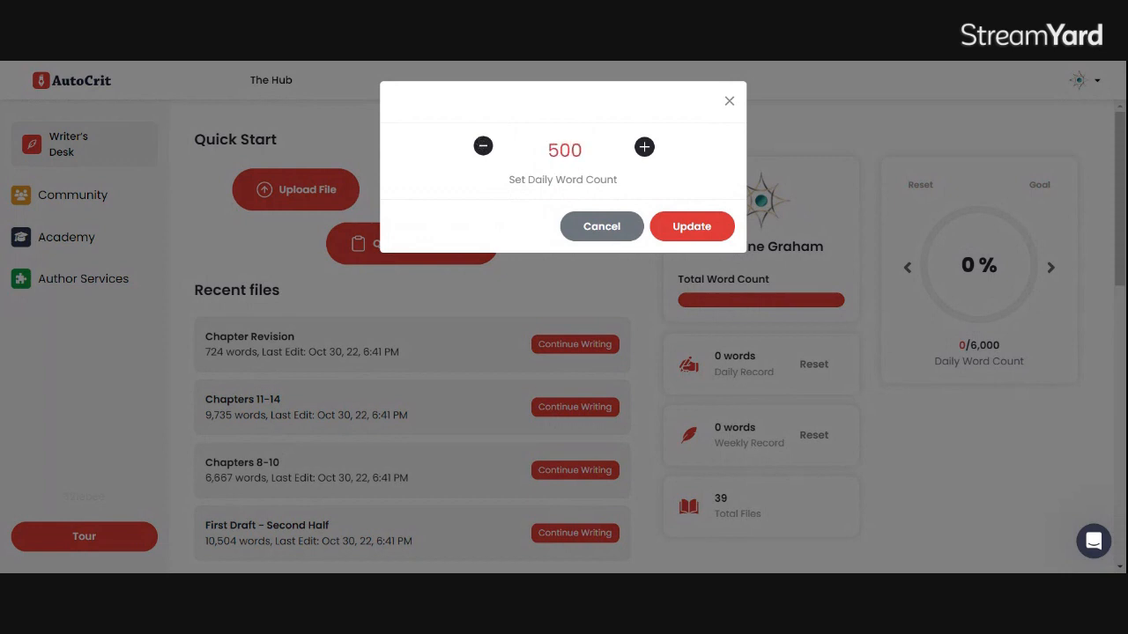
left_click(680, 228)
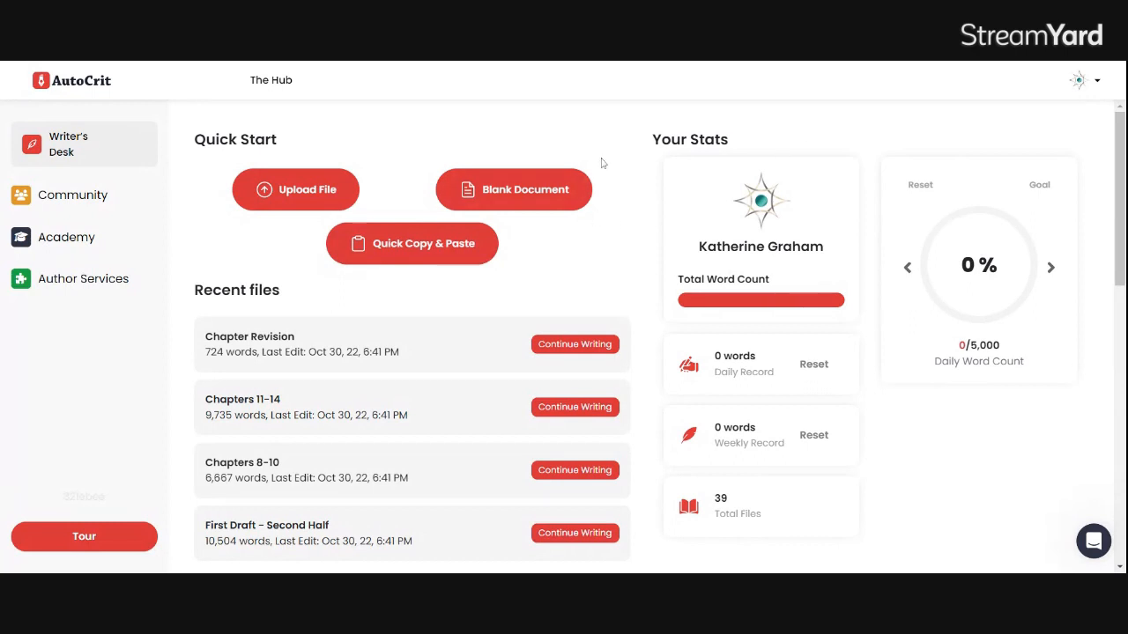
Step: Open a blank document to see the empty editor and return to the Writer's Desk
left_click(545, 177)
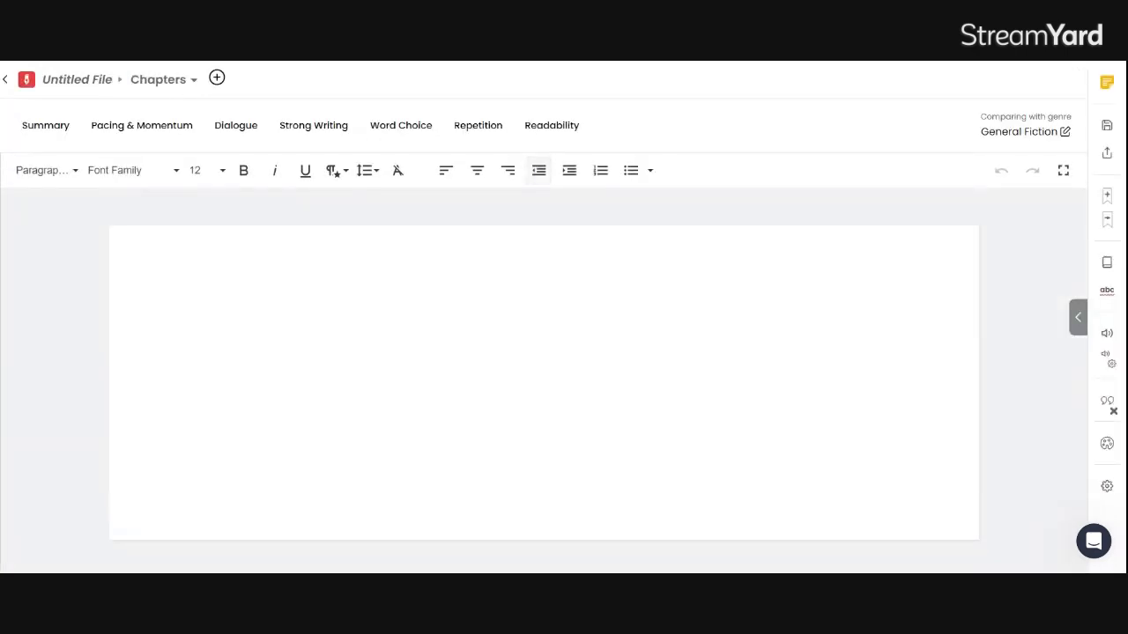
left_click(6, 82)
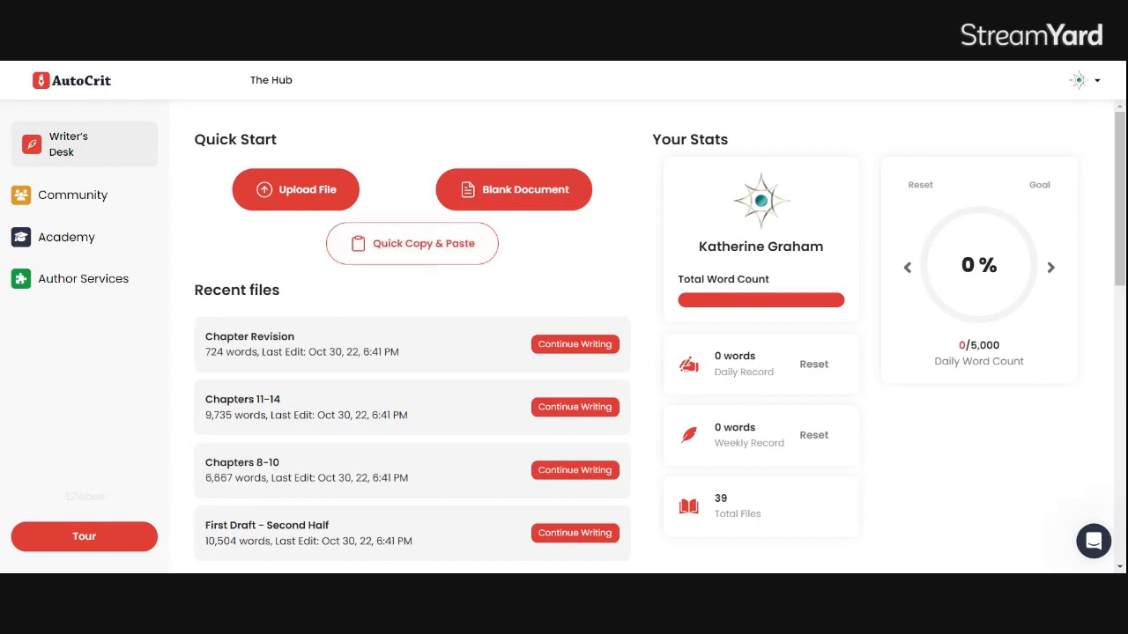
Step: Start a Quick Copy & Paste document, insert the manuscript beginning "Vanguard of Justice", and check it from start to end
left_click(428, 254)
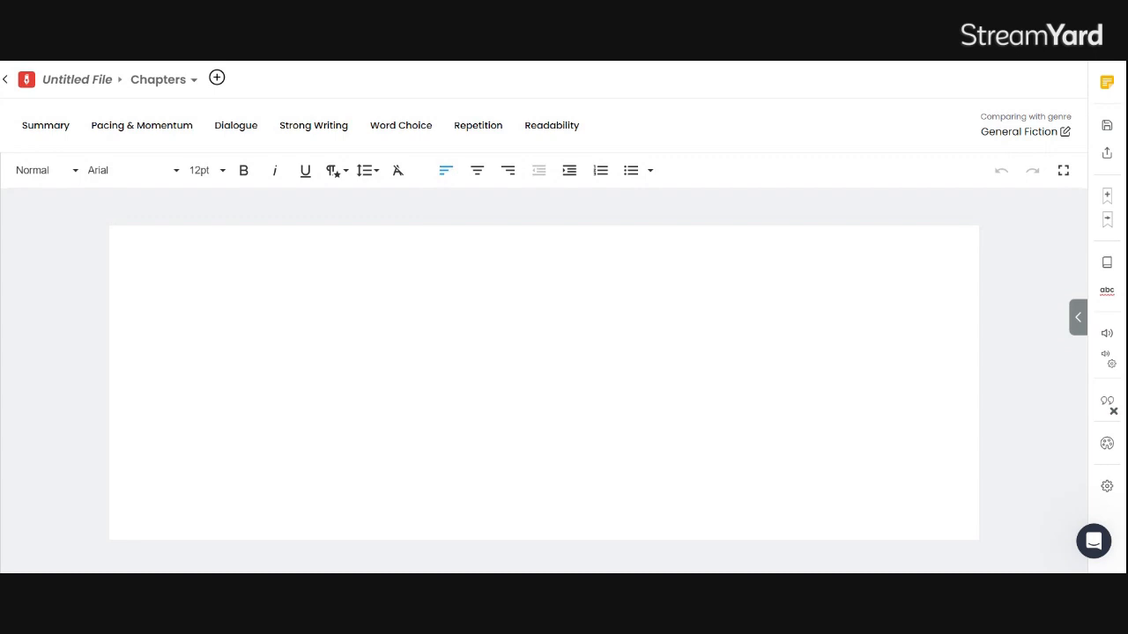
type("Vanguard of Justice  The Lords' Gambit Series Volume Three")
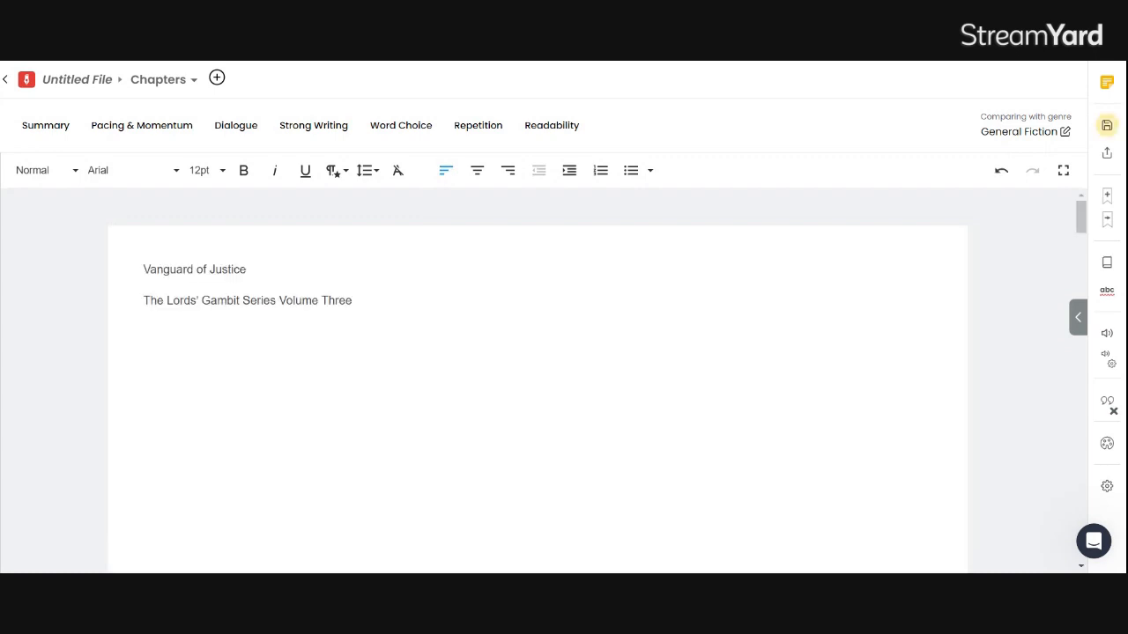
left_click_drag(1081, 218, 1060, 546)
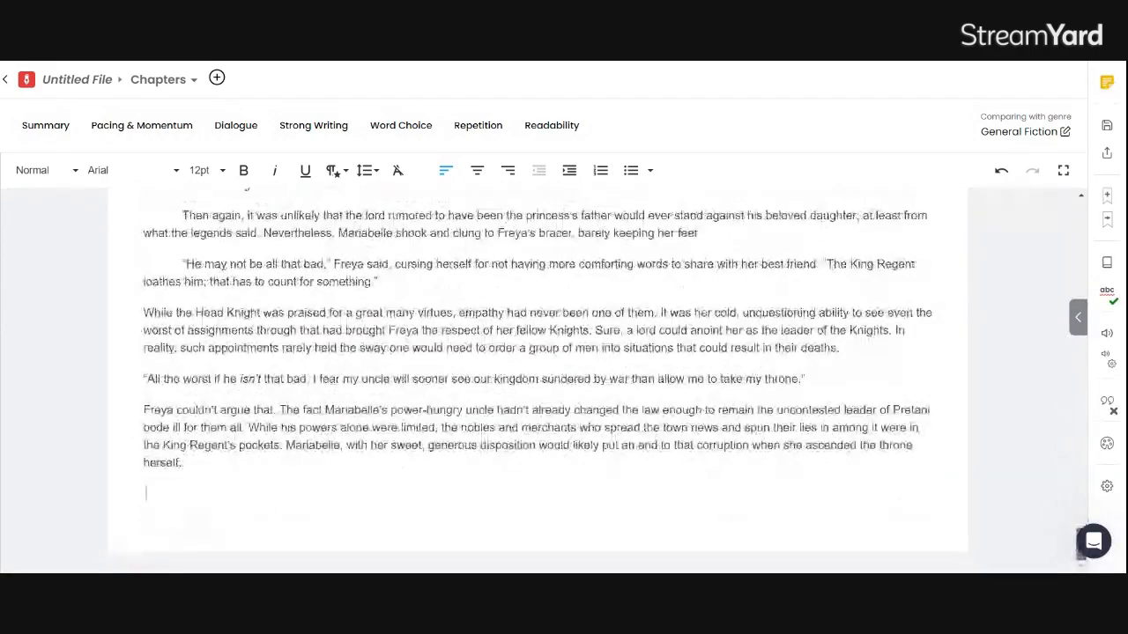
left_click_drag(1080, 534, 1066, 199)
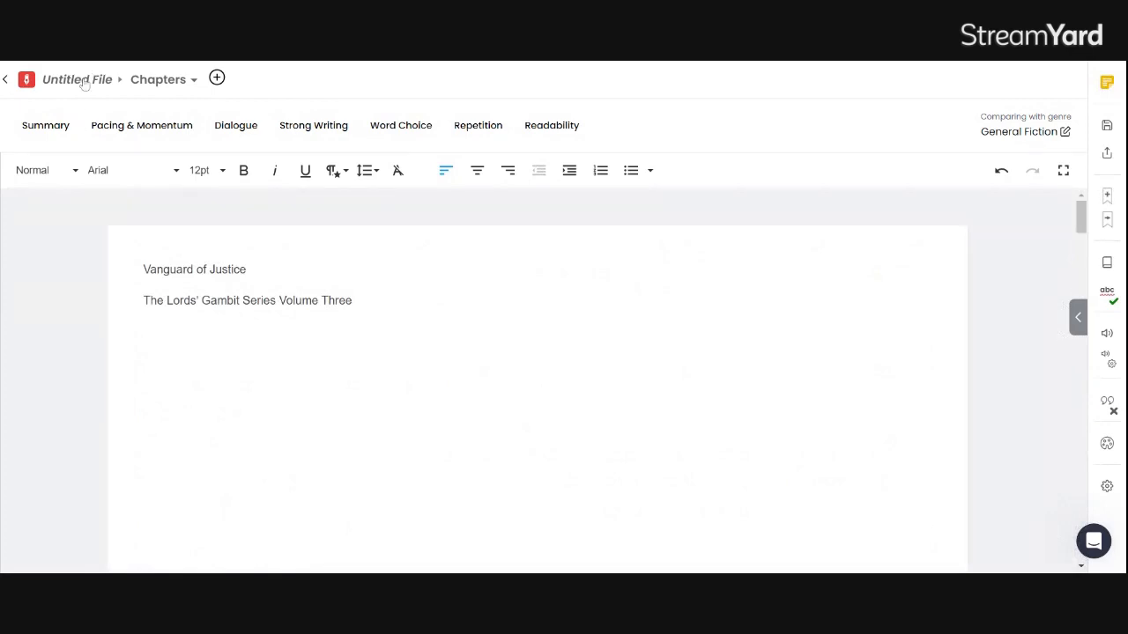
Step: Open the form for adding a new chapter to view its Chapter Name field, and close it without saving
left_click(216, 78)
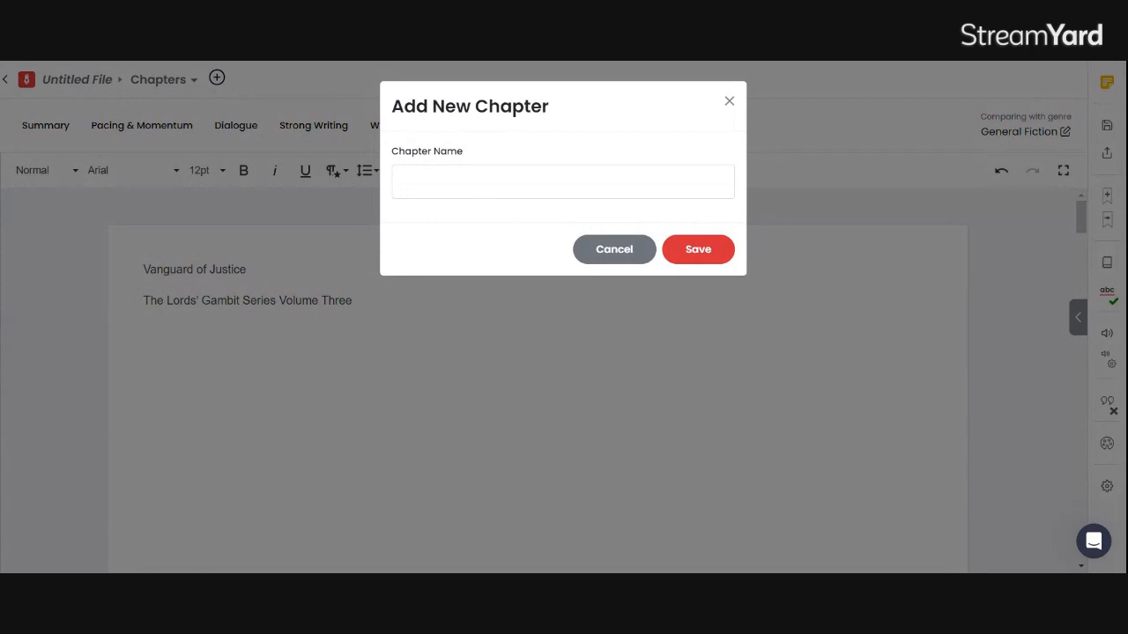
left_click(728, 102)
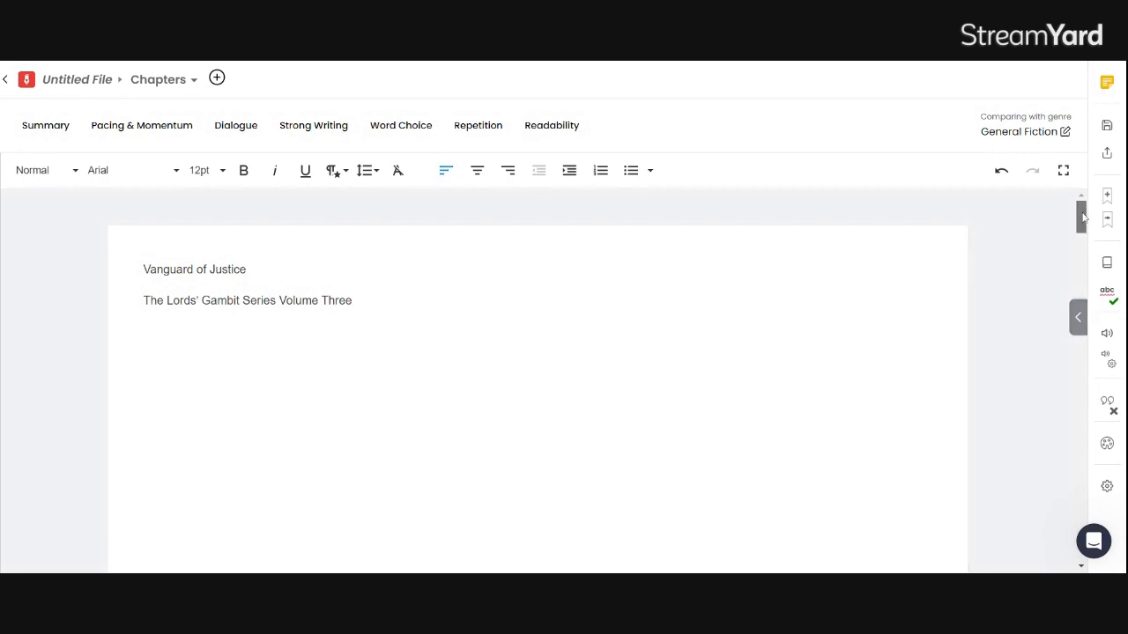
Step: Centre the "Chapter One" heading above the paragraph beginning "Head Knight Freya took one look"
left_click_drag(1082, 217, 1092, 550)
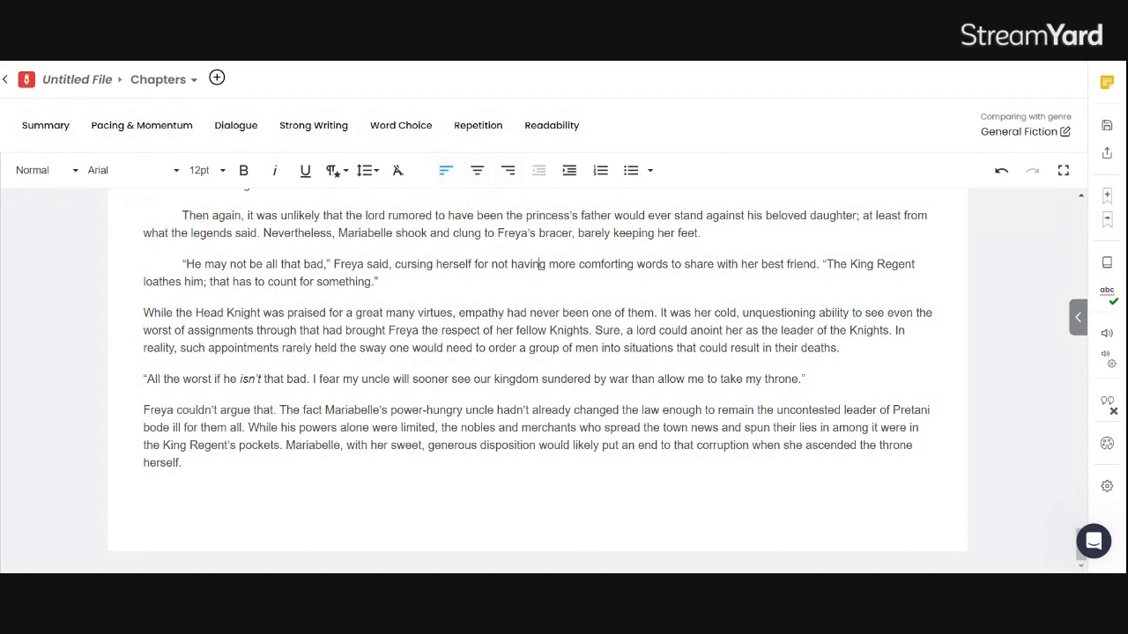
scroll(539, 215, "up", 20)
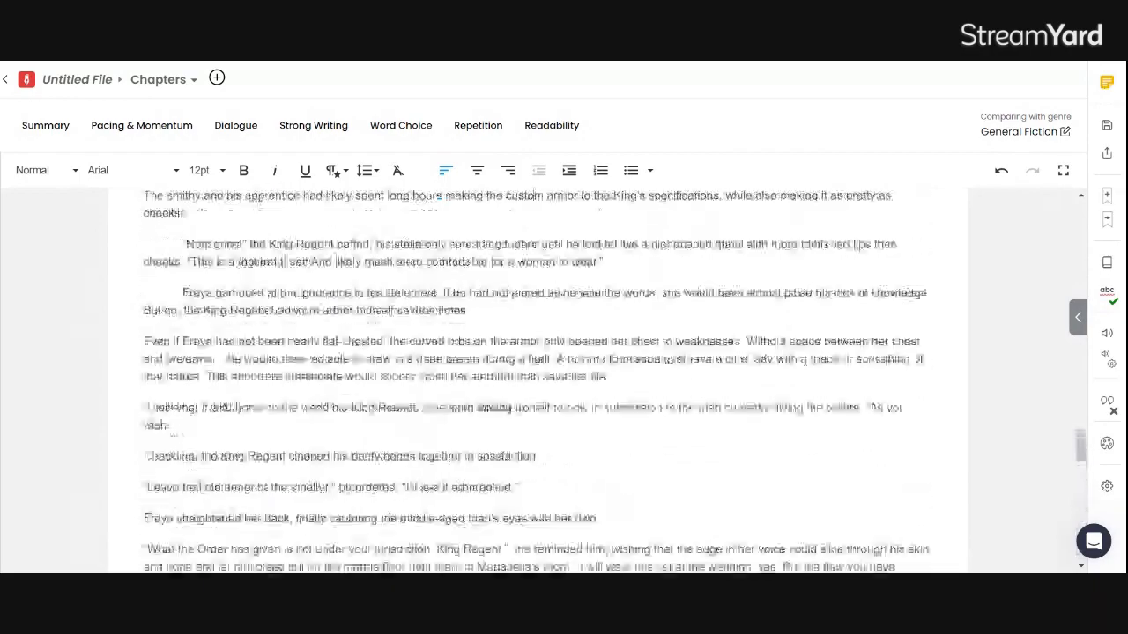
scroll(539, 379, "up", 5)
scroll(538, 379, "down", 6)
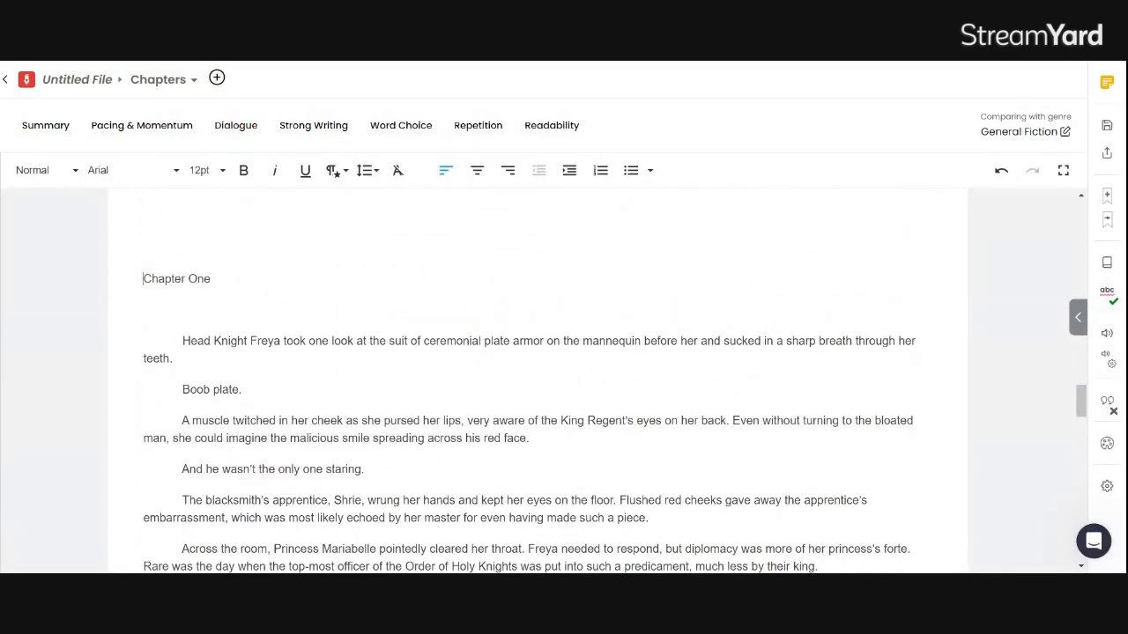
left_click_drag(144, 279, 212, 278)
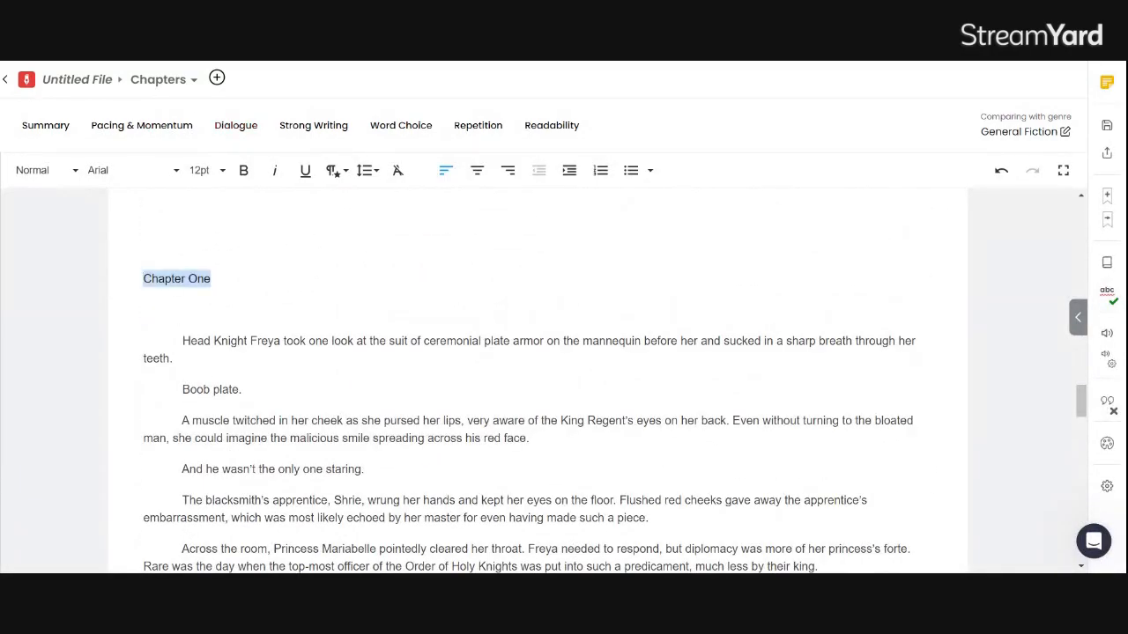
left_click(479, 171)
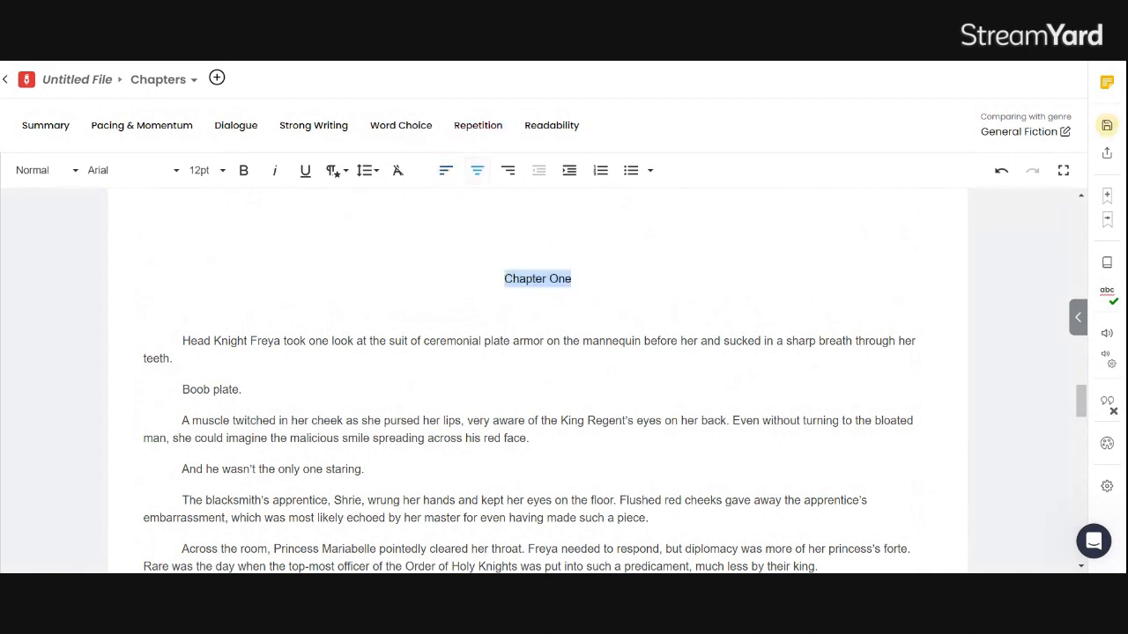
left_click(242, 390)
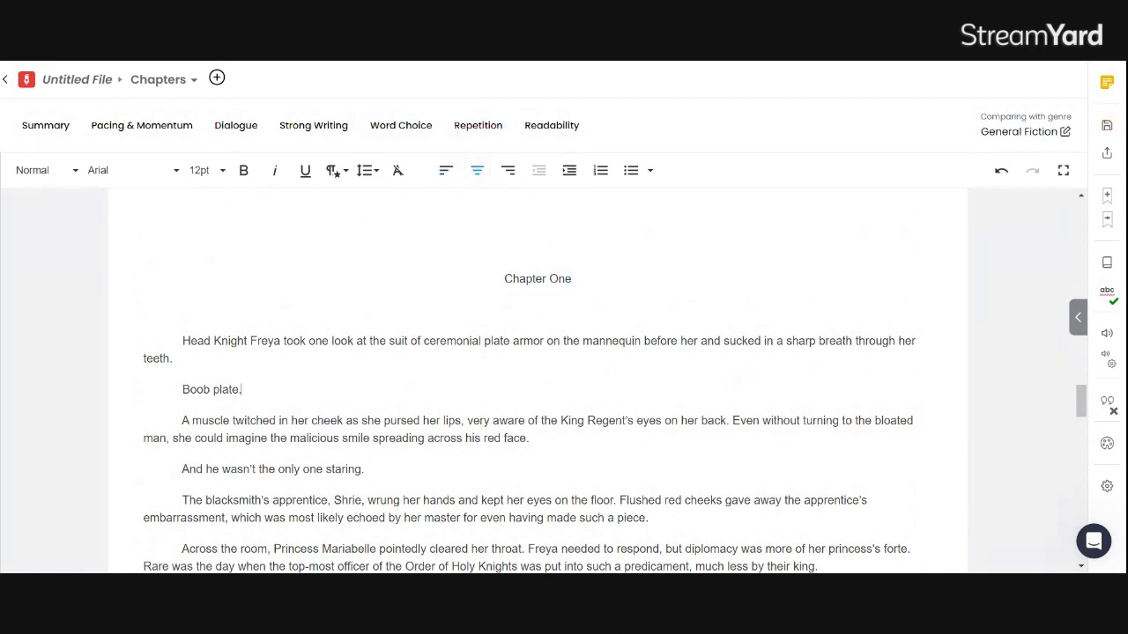
Step: Centre the "Trading Fates" heading above the paragraph beginning "The royal nurse fled through the shadows"
scroll(538, 378, "down", 20)
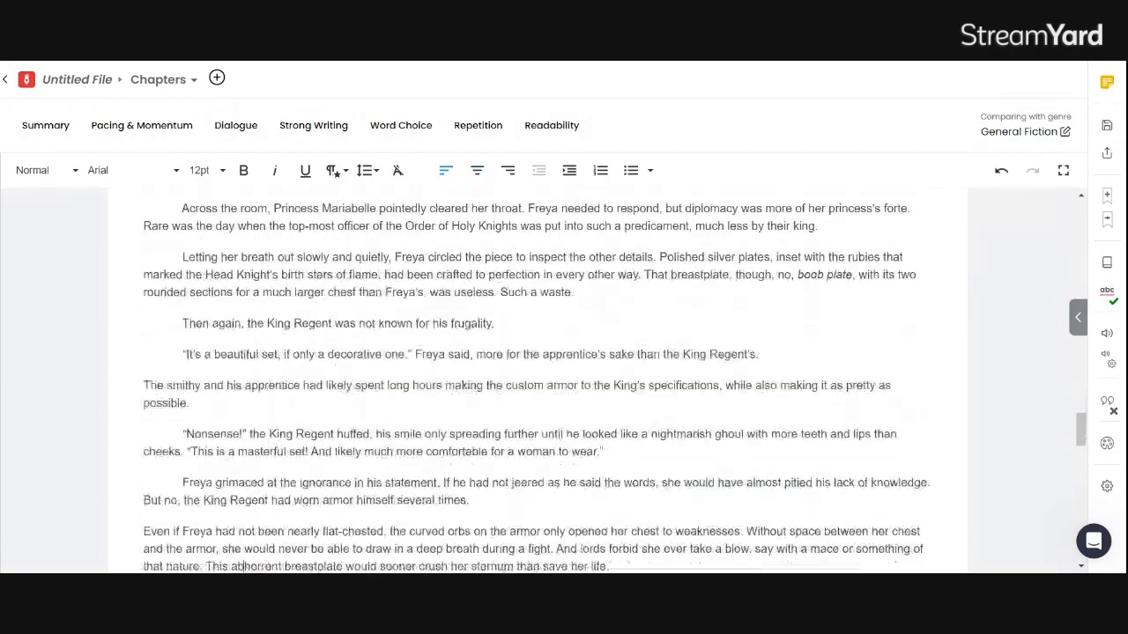
scroll(537, 379, "down", 2)
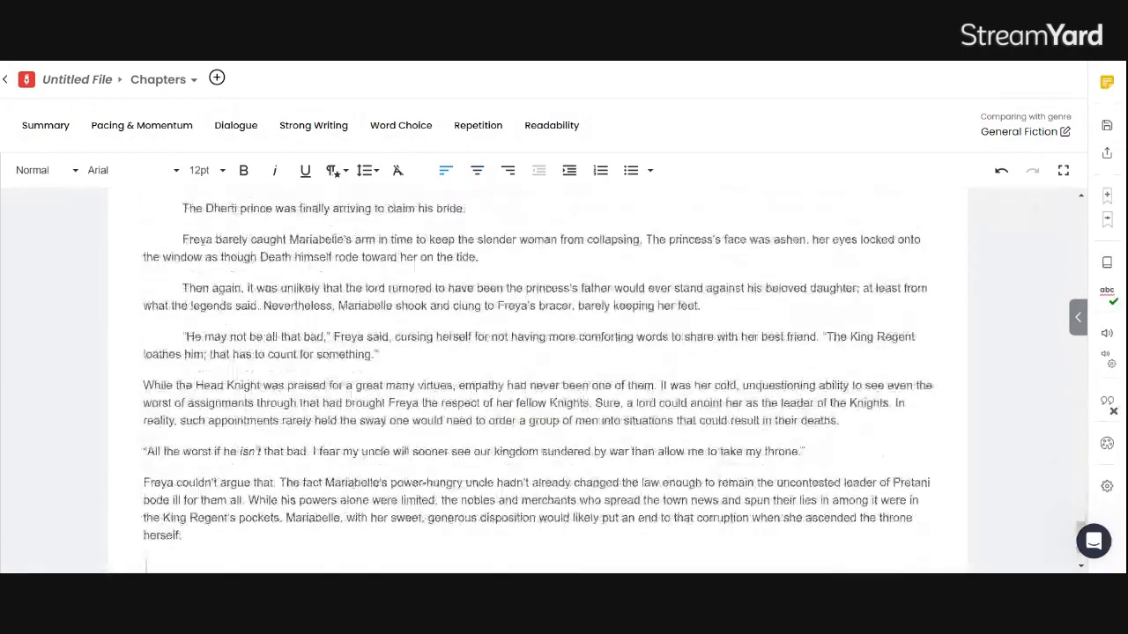
scroll(537, 379, "up", 8)
scroll(537, 379, "up", 6)
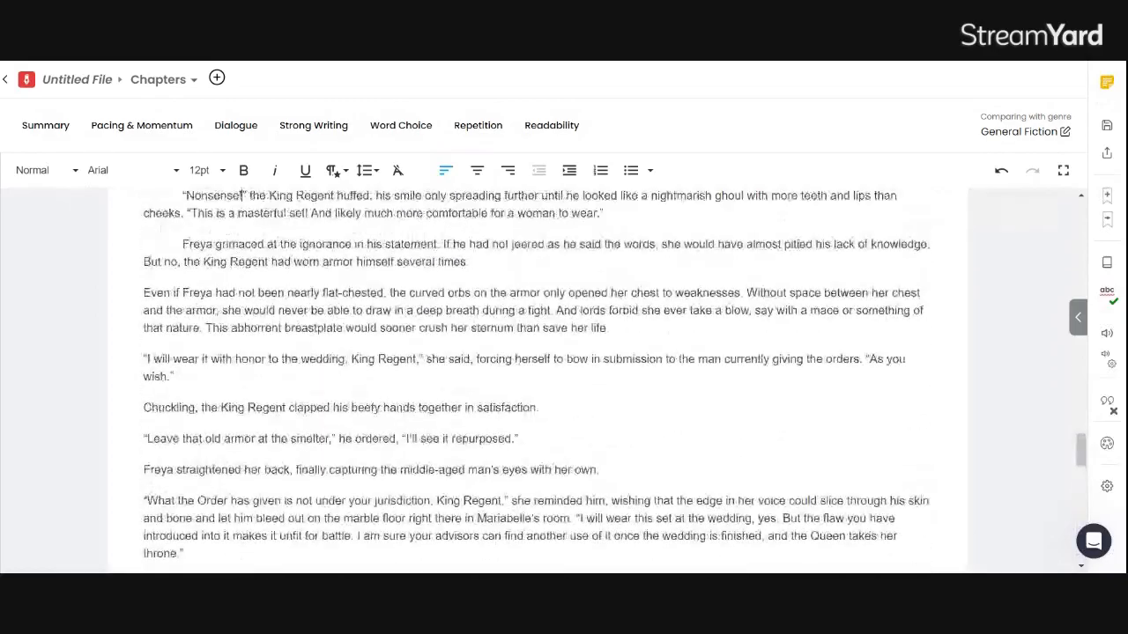
key("Up")
key("Up")
key("Up")
key("Up")
key("Up")
key("Up")
key("Up")
key("Up")
key("Up")
key("Up")
key("Up")
key("Up")
key("Up")
key("Up")
key("Up")
key("Up")
key("Up")
key("Up")
key("Up")
key("Up")
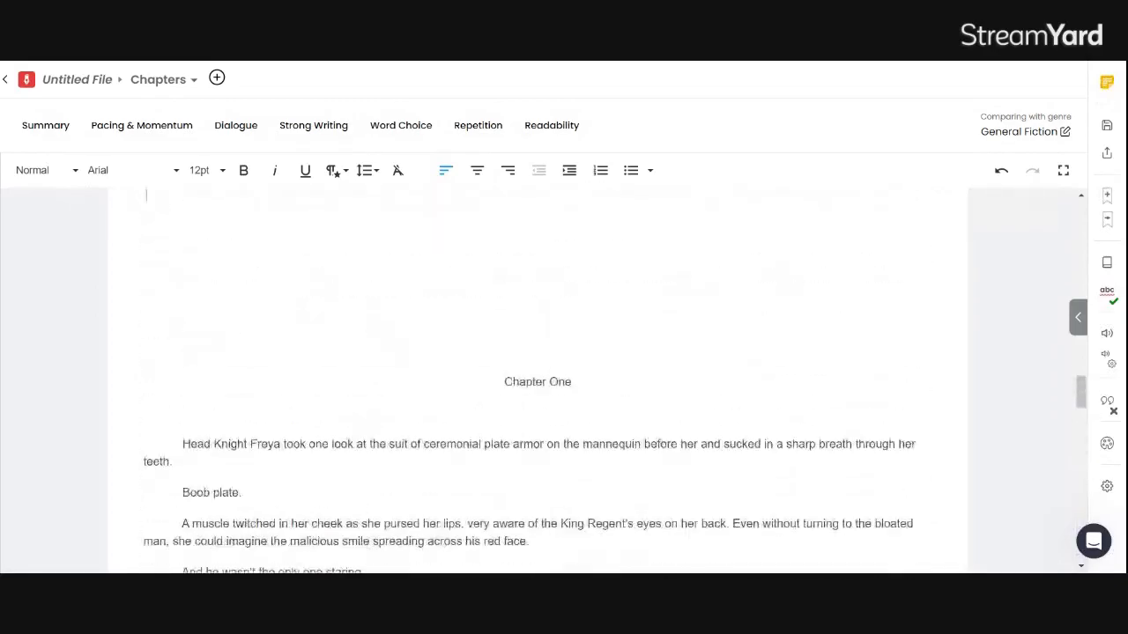
key("Up")
key("Up")
key("Up")
key("Up")
key("Up")
key("Up")
key("Up")
key("Up")
key("Up")
key("Up")
key("Up")
key("Up")
key("Up")
key("Up")
key("Up")
key("Up")
key("Up")
key("Up")
key("Up")
key("Up")
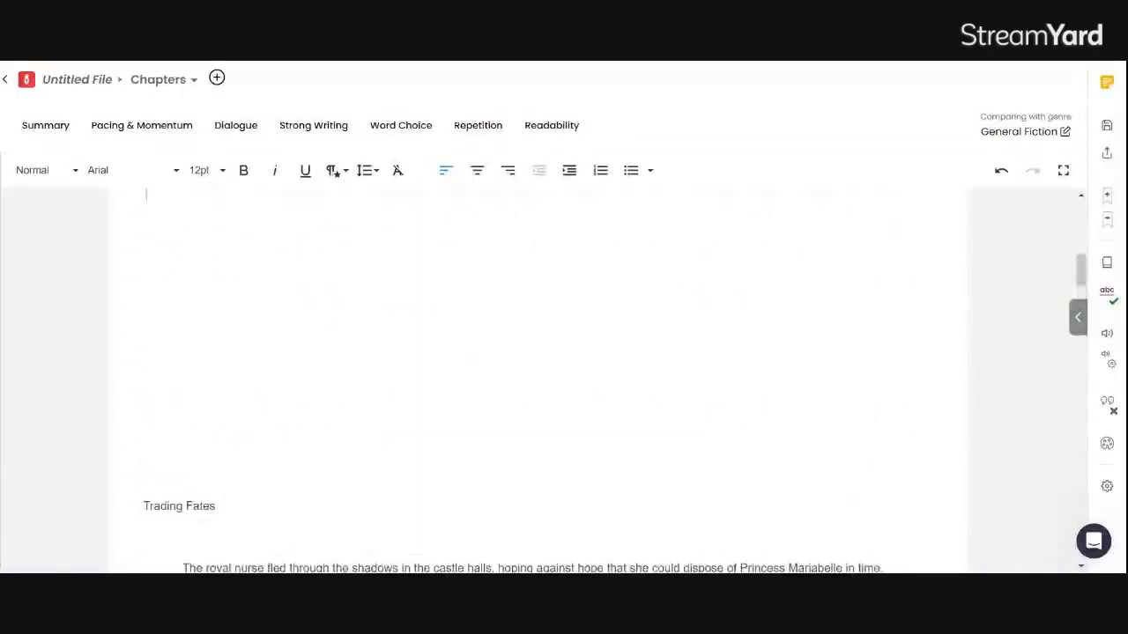
key("Down")
key("Down")
key("Down")
key("Down")
key("Down")
key("Down")
key("Down")
key("Down")
key("Down")
key("Down")
key("Down")
key("Down")
key("Down")
key("Down")
key("Down")
key("Down")
key("Down")
key("Down")
key("Down")
key("Down")
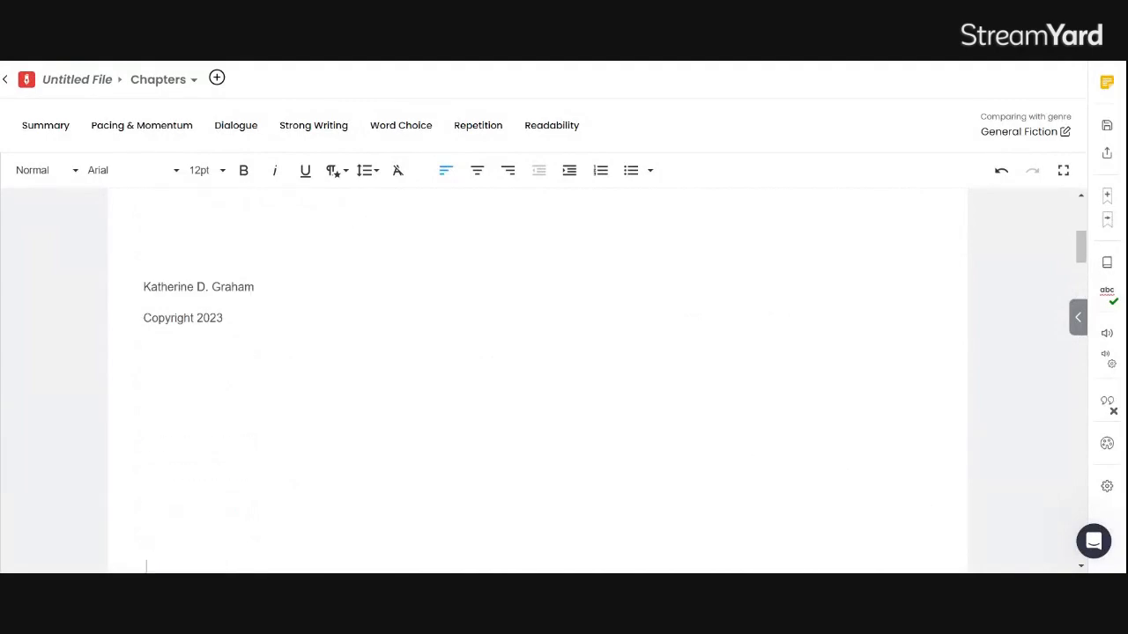
key("Up")
key("Up")
key("Up")
key("Up")
key("Up")
key("Up")
key("Up")
key("Up")
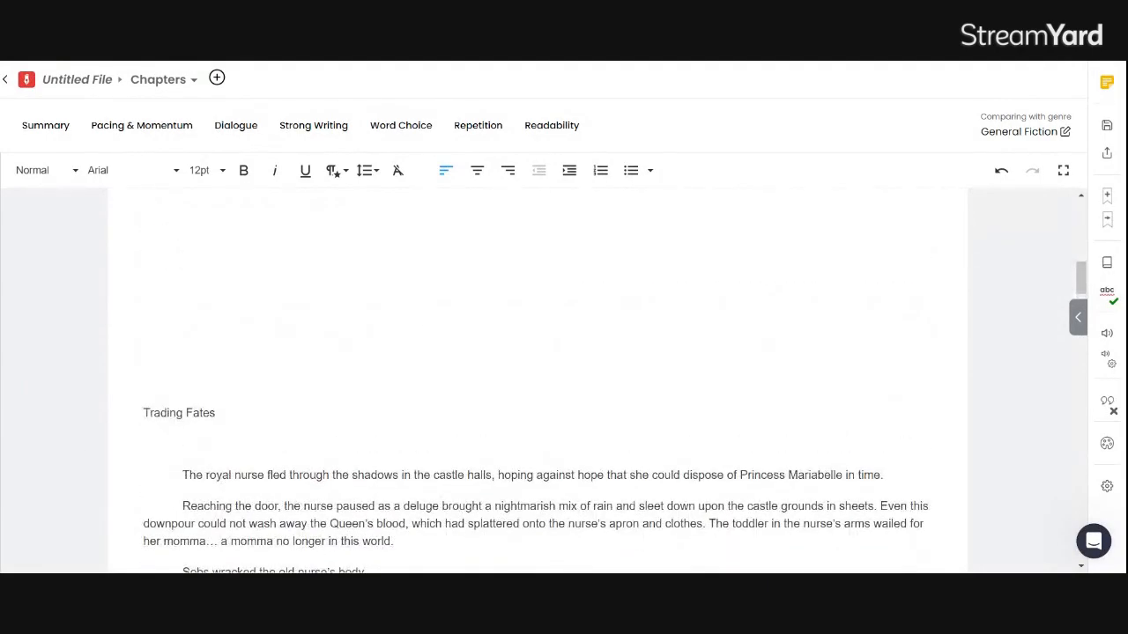
left_click_drag(144, 413, 216, 413)
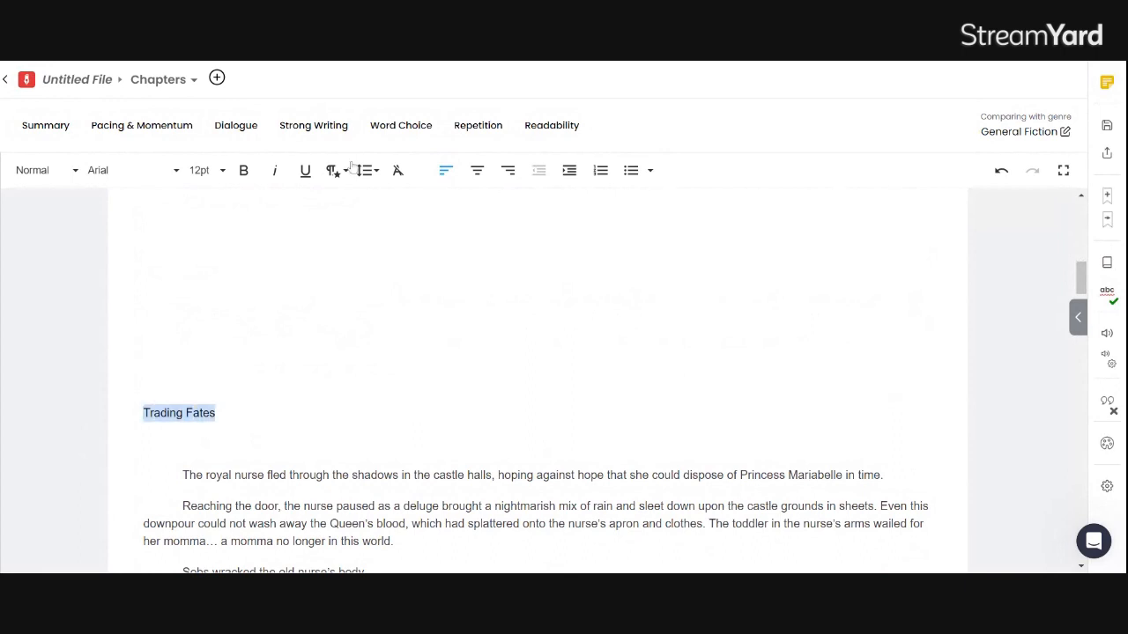
left_click(477, 170)
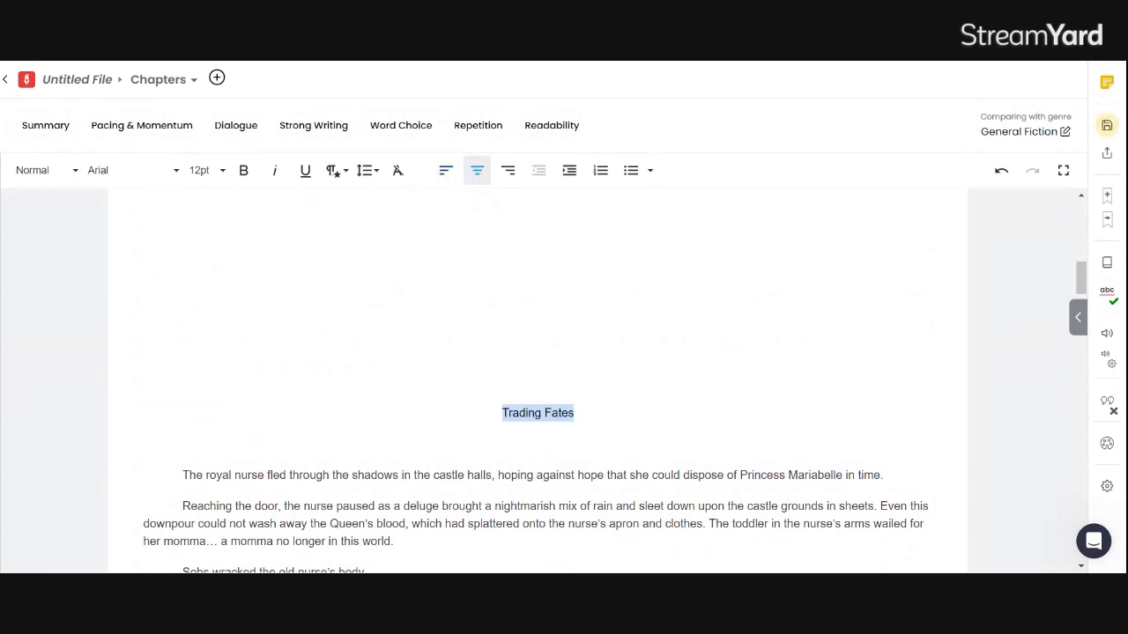
left_click(522, 506)
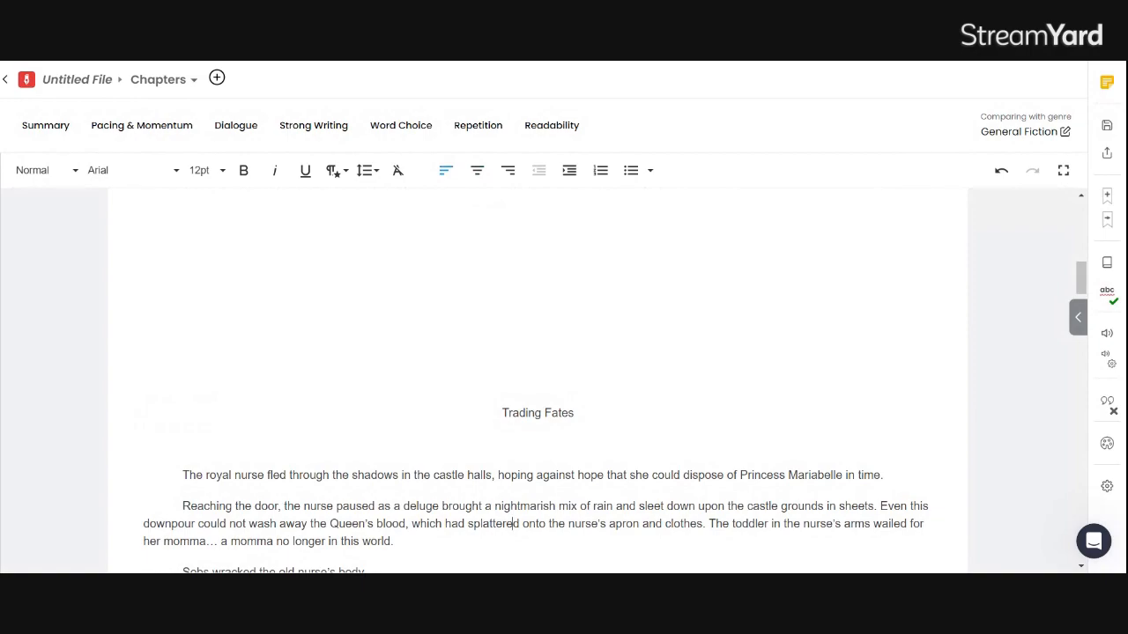
Step: Look over the text under "Trading Fates" and return to the "Vanguard of Justice" title at the manuscript's start
scroll(517, 523, "down", 5)
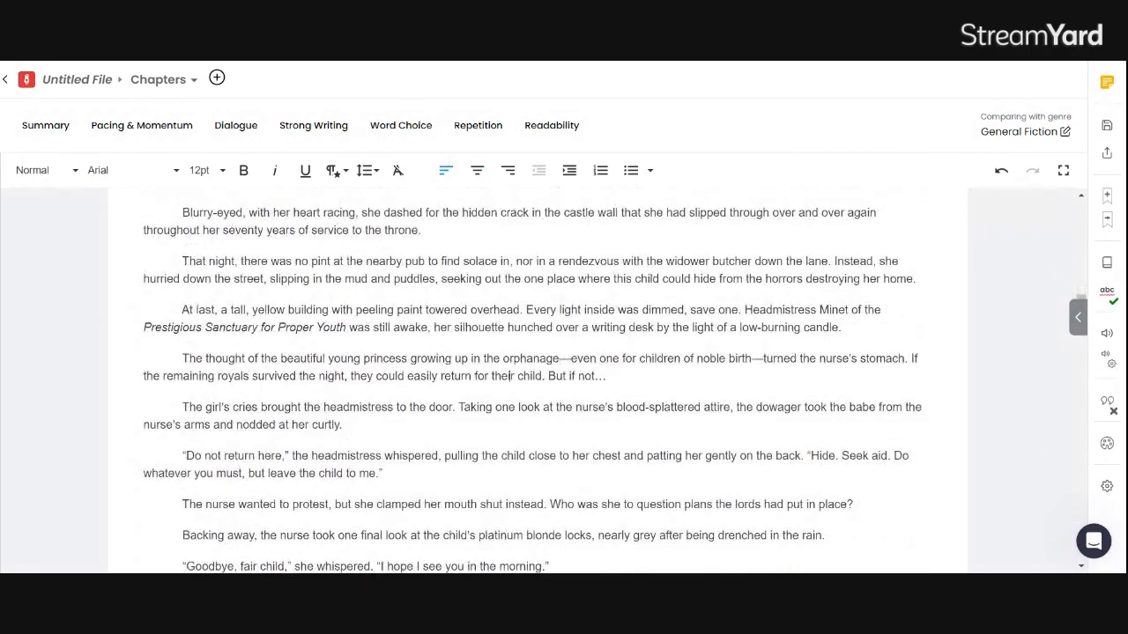
scroll(508, 376, "up", 5)
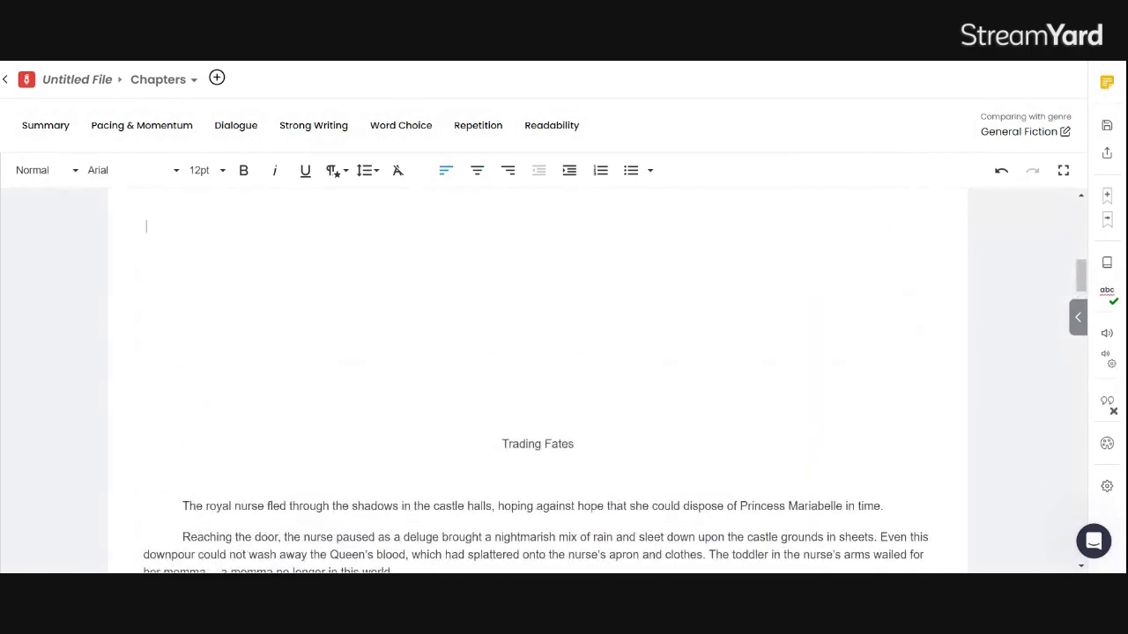
scroll(537, 379, "down", 5)
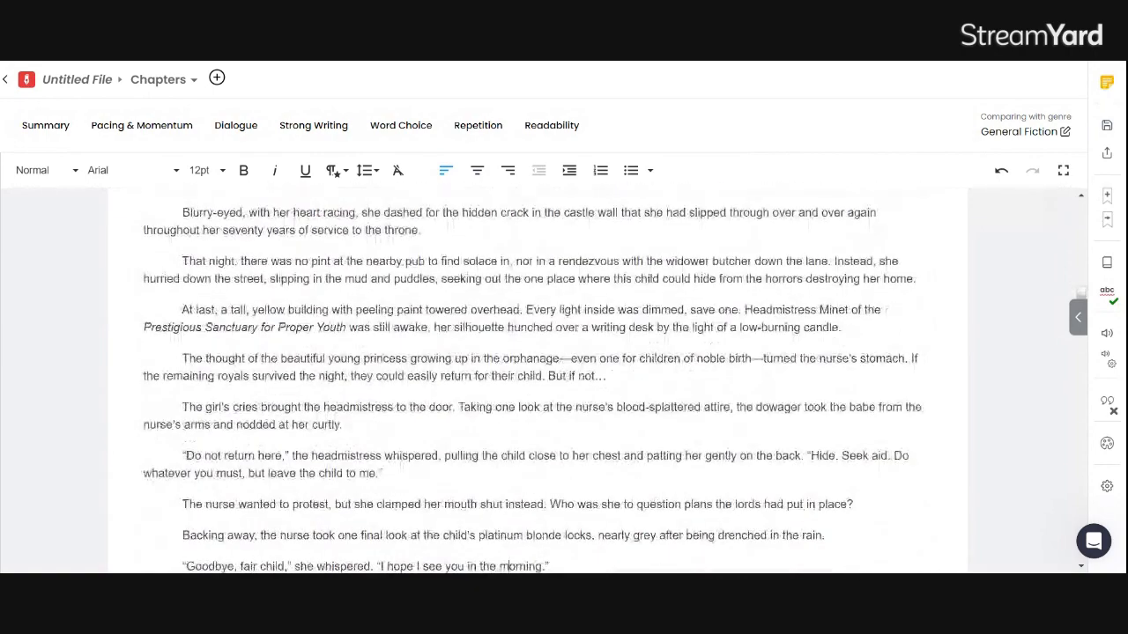
scroll(508, 567, "up", 8)
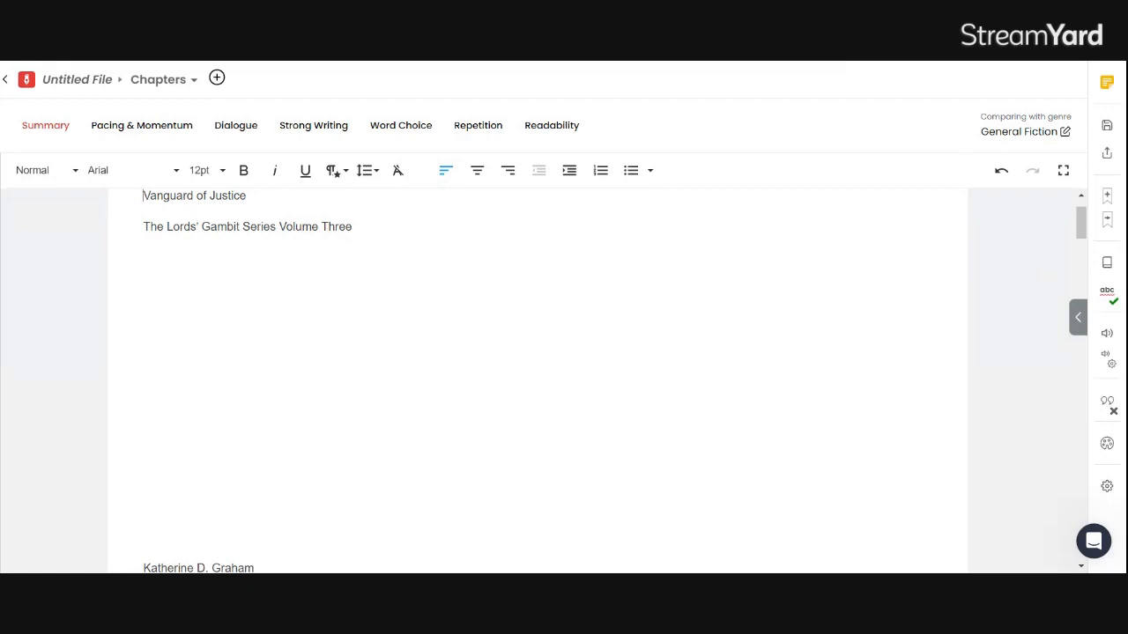
Step: Run the Summary Report on the manuscript and review its overall score, category comparison scores and word count
left_click(49, 132)
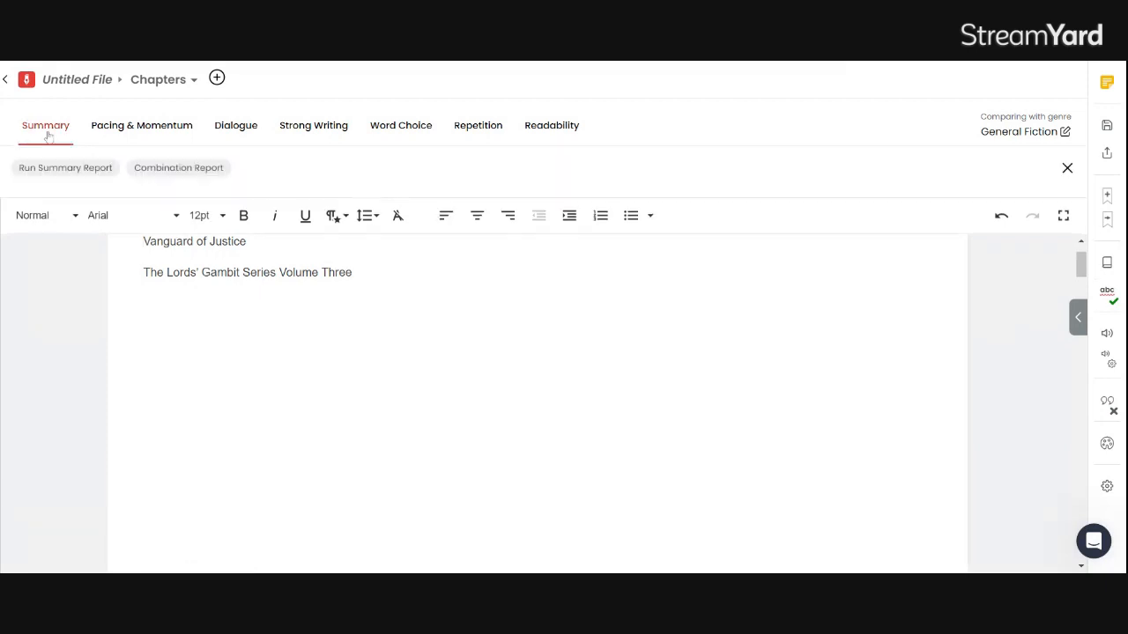
left_click(98, 177)
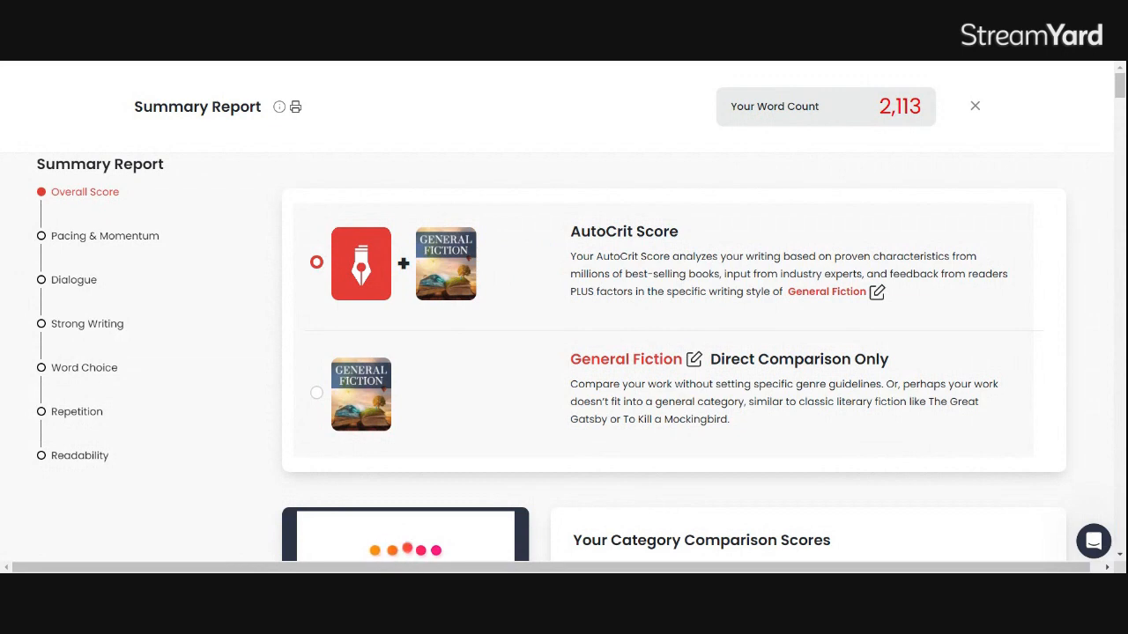
scroll(670, 309, "down", 3)
scroll(670, 308, "down", 1)
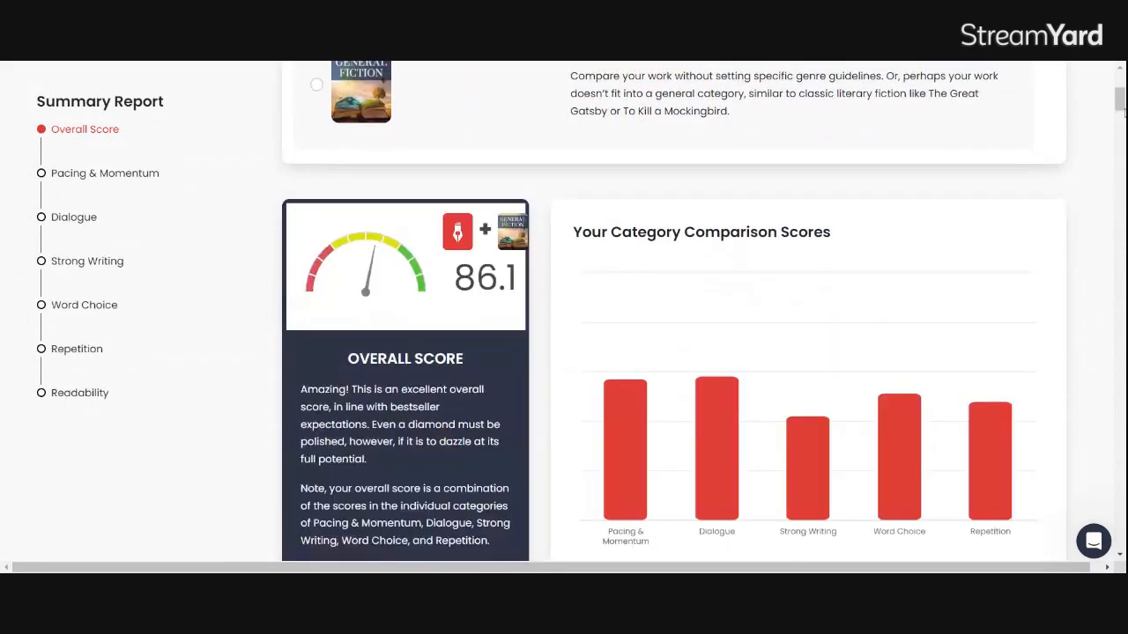
scroll(1123, 110, "right", 1)
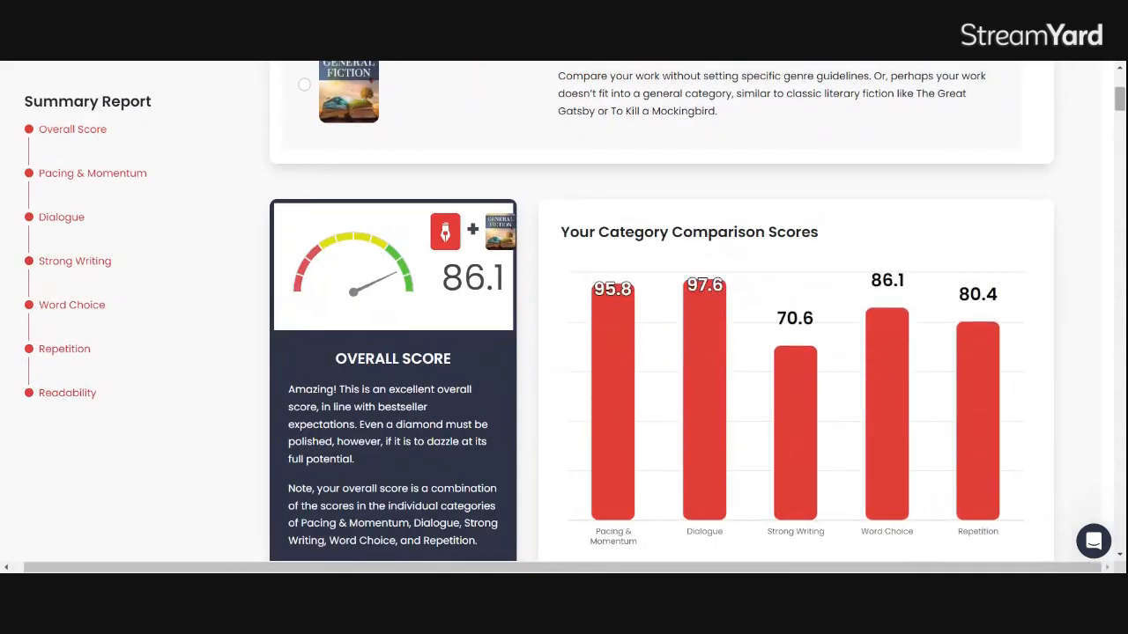
left_click_drag(1121, 103, 1120, 83)
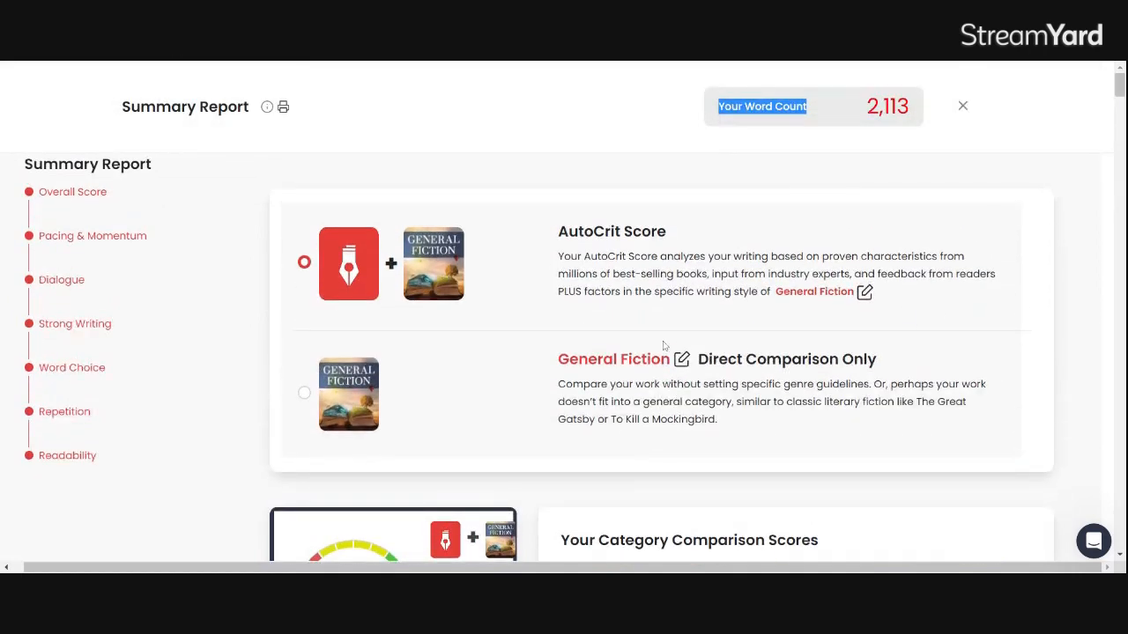
Step: Try the search "stephe" in the author and genre list, and set the report's comparison to George R. R. Martin using "geor"
left_click(685, 366)
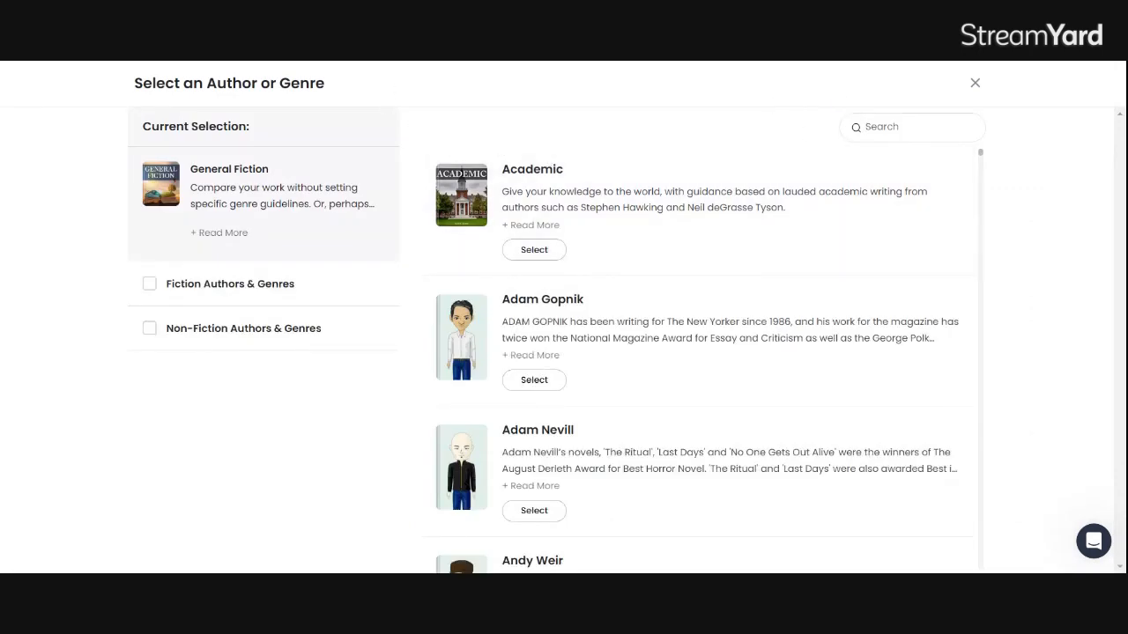
type("stephe")
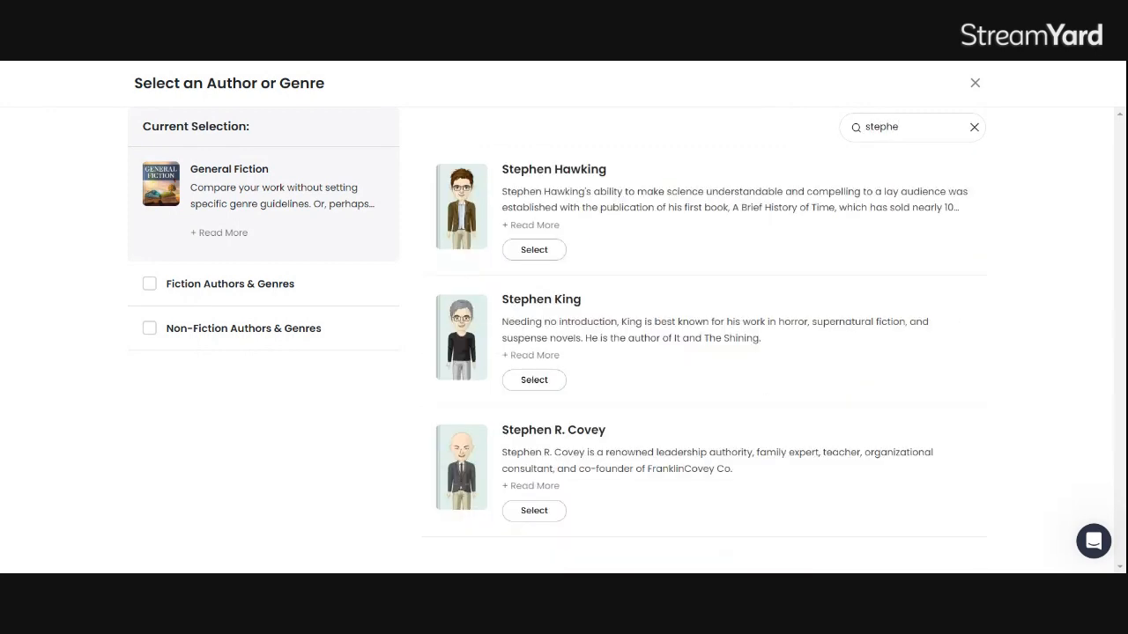
key("BackSpace")
key("BackSpace")
key("BackSpace")
key("BackSpace")
key("BackSpace")
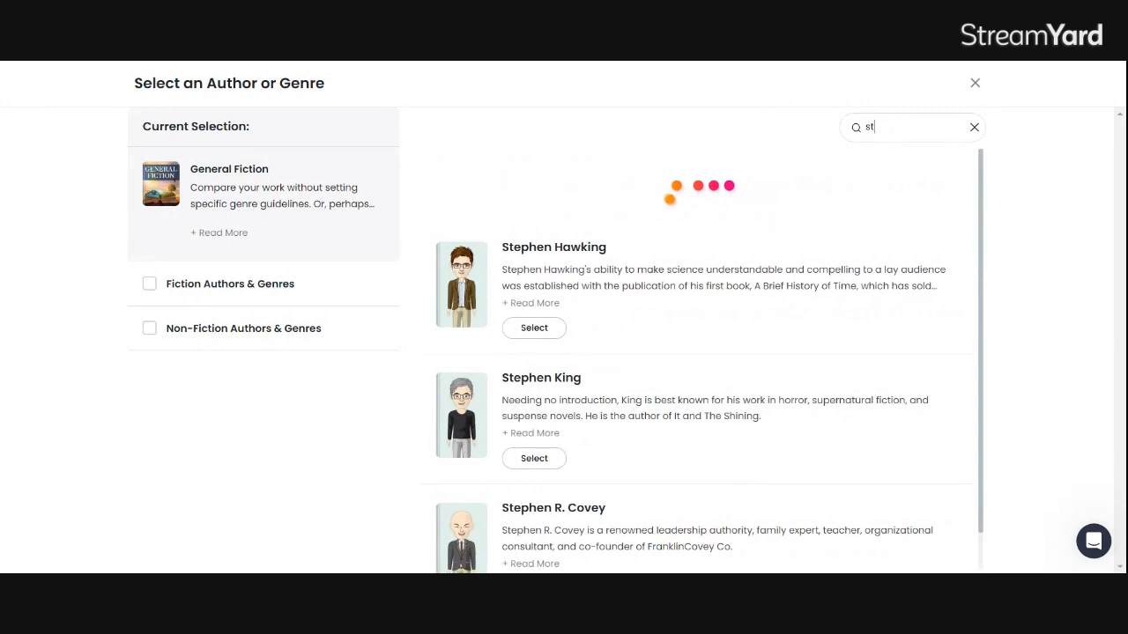
type("geor")
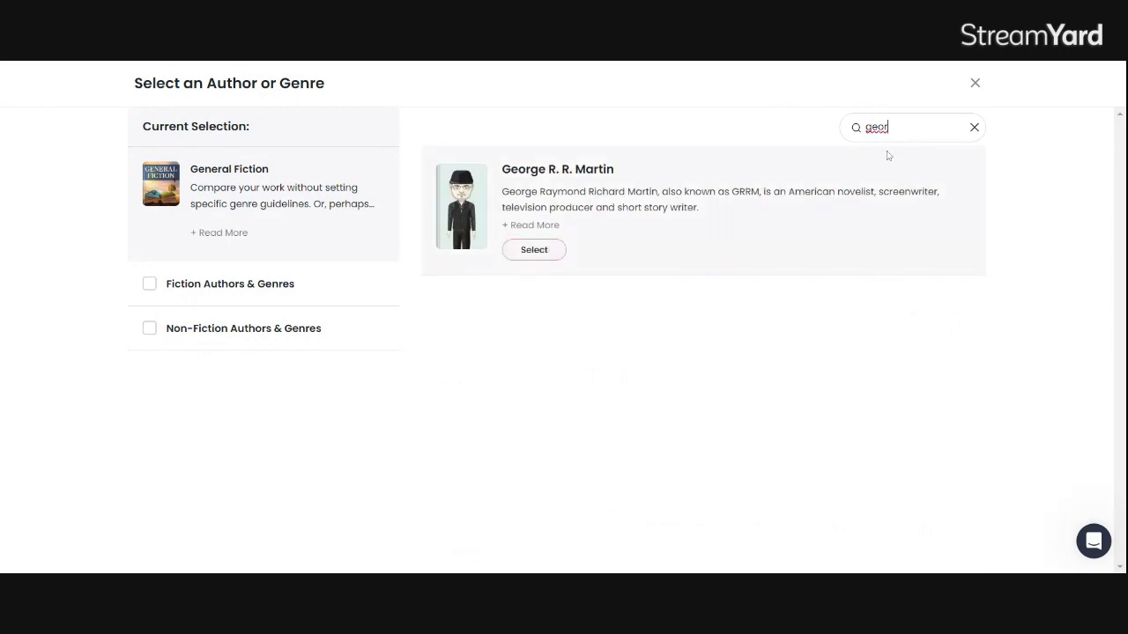
left_click(534, 250)
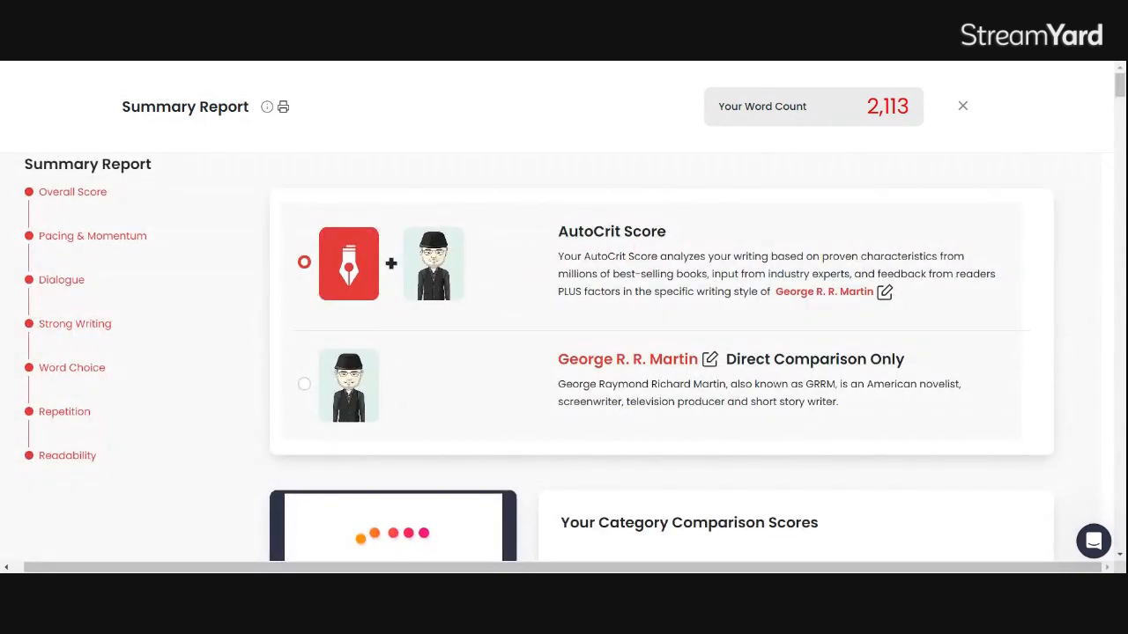
Step: Review the Summary Report's overall score, category comparison scores, recommendations and the Slow Paced Paragraphs comparison with George R. R. Martin
scroll(1119, 93, "down", 2)
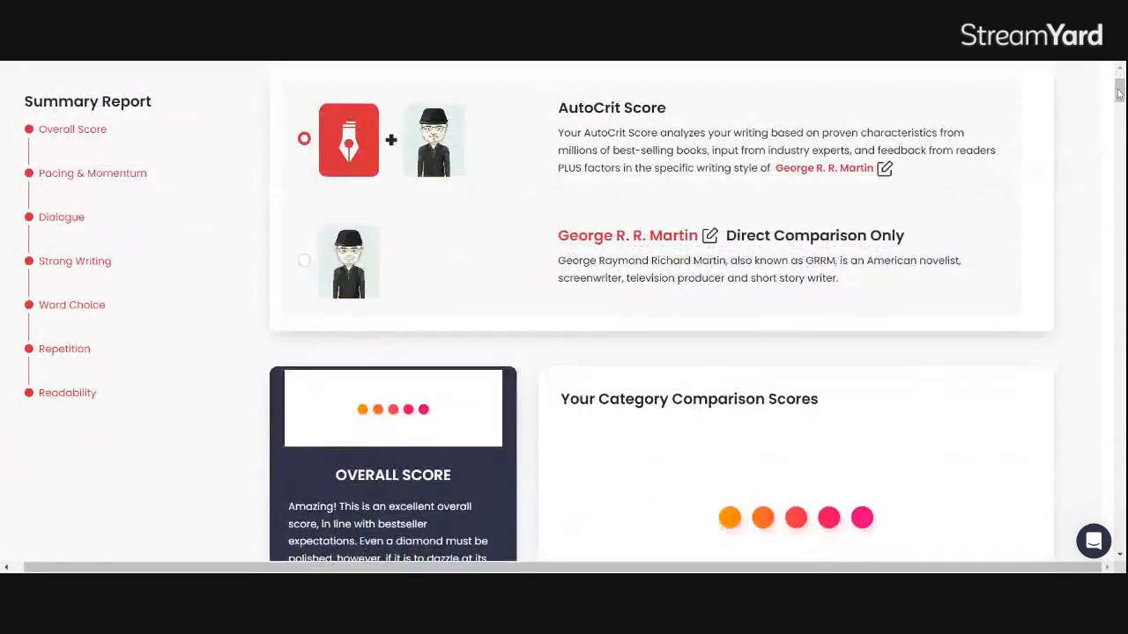
left_click_drag(1119, 94, 1121, 106)
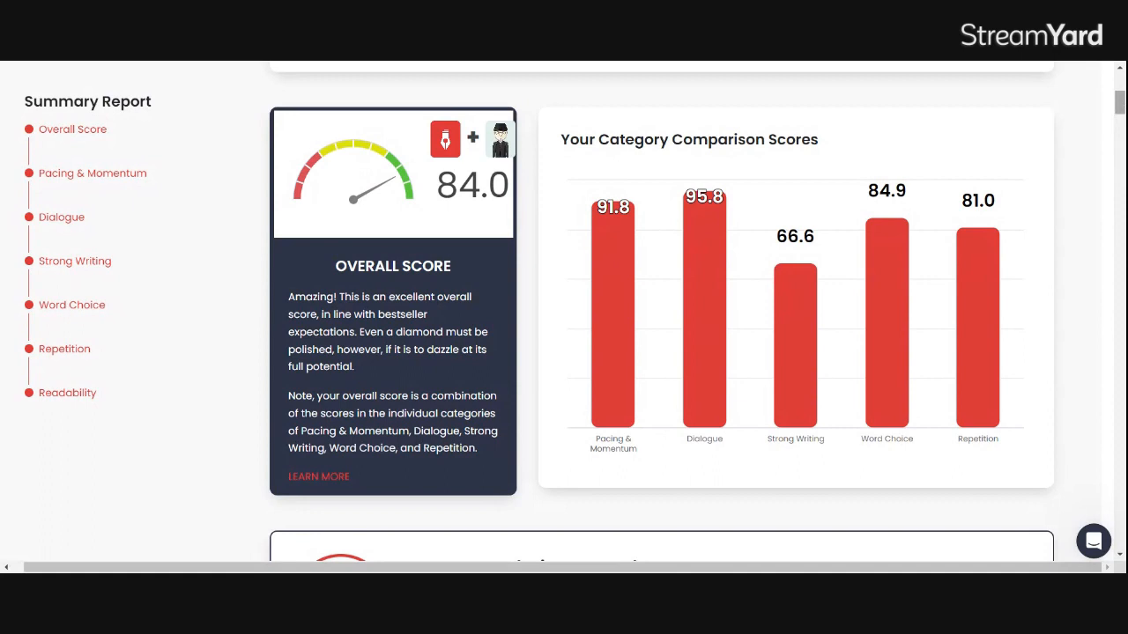
scroll(661, 313, "down", 5)
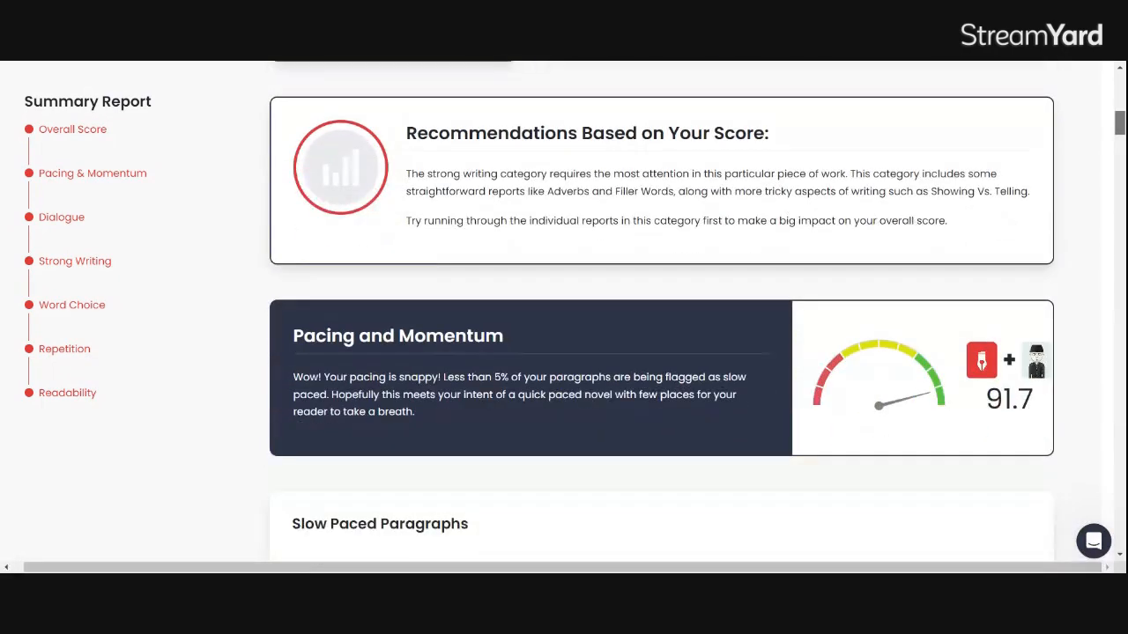
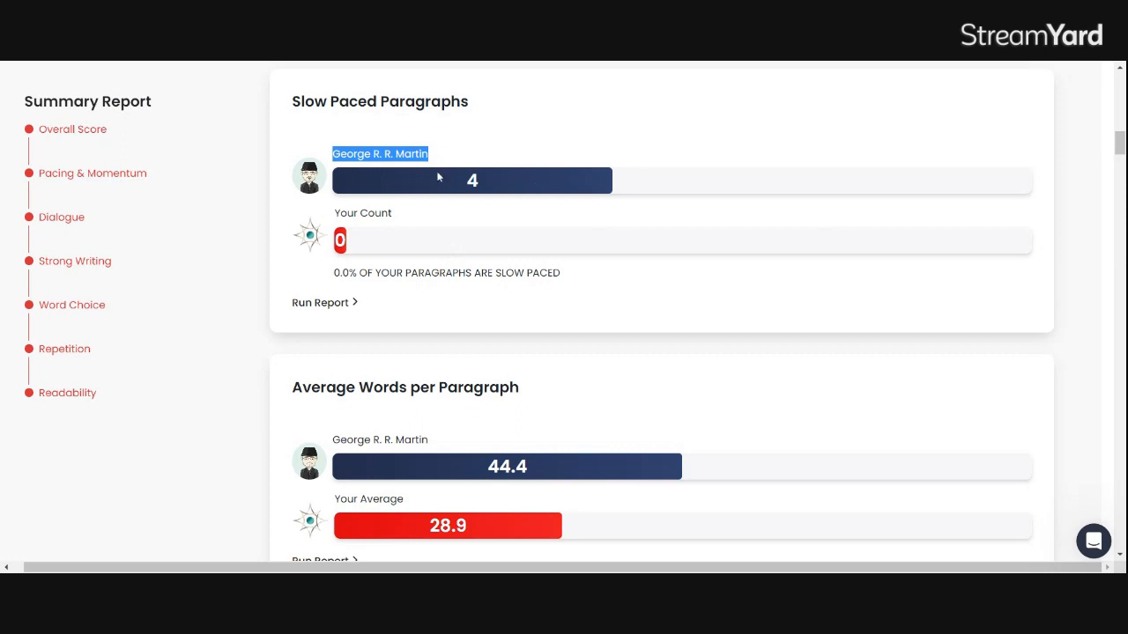
left_click_drag(406, 220, 336, 213)
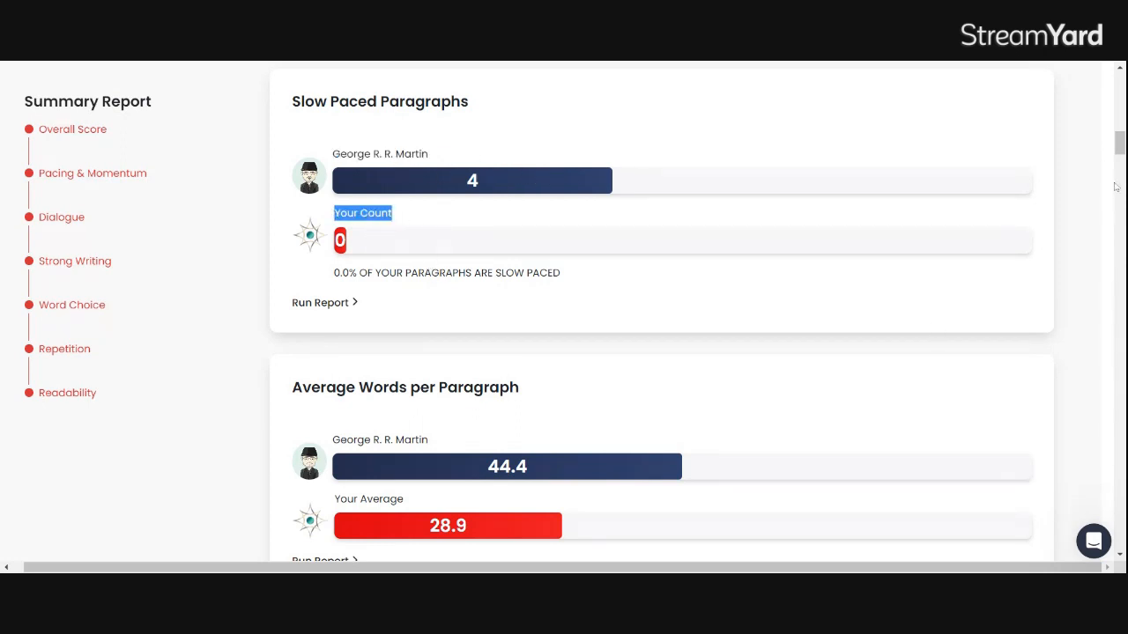
Step: Examine the report's average words per paragraph and per sentence, and the paragraph and sentence graphs by word count
left_click_drag(1120, 137, 1121, 140)
scroll(660, 308, "down", 3)
scroll(661, 308, "down", 1)
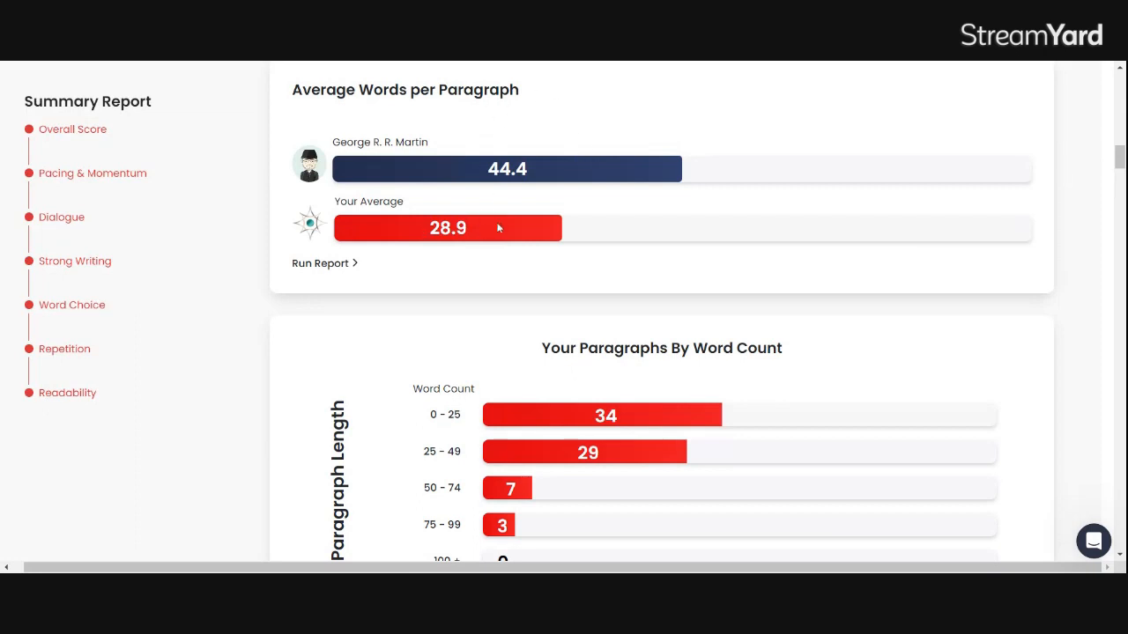
left_click_drag(1119, 156, 1119, 168)
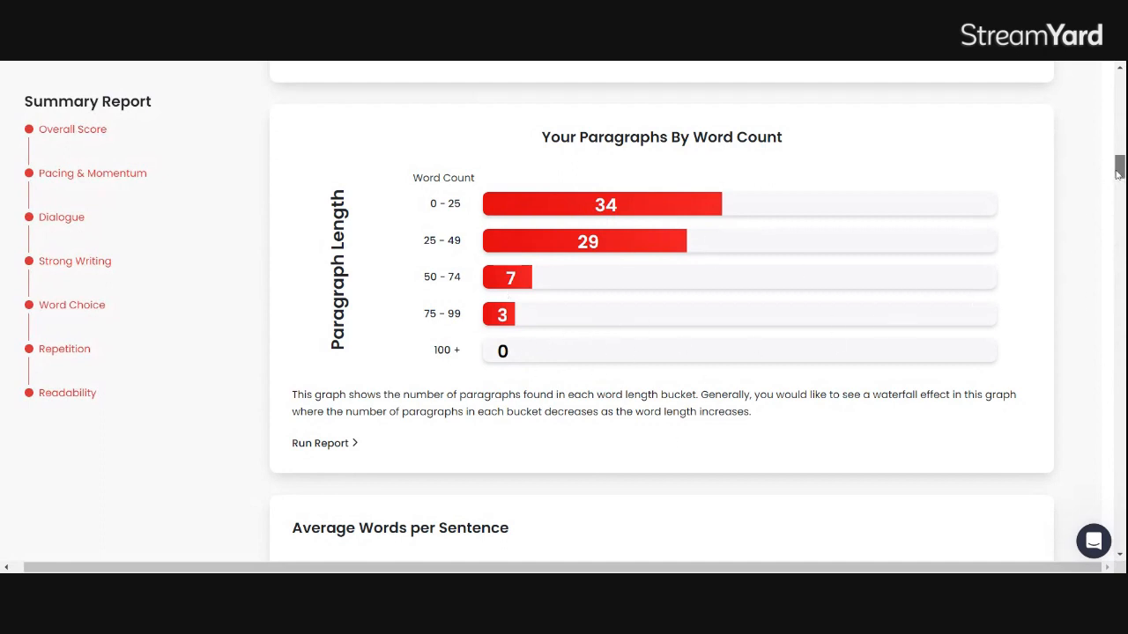
scroll(1117, 167, "down", 3)
scroll(661, 308, "down", 1)
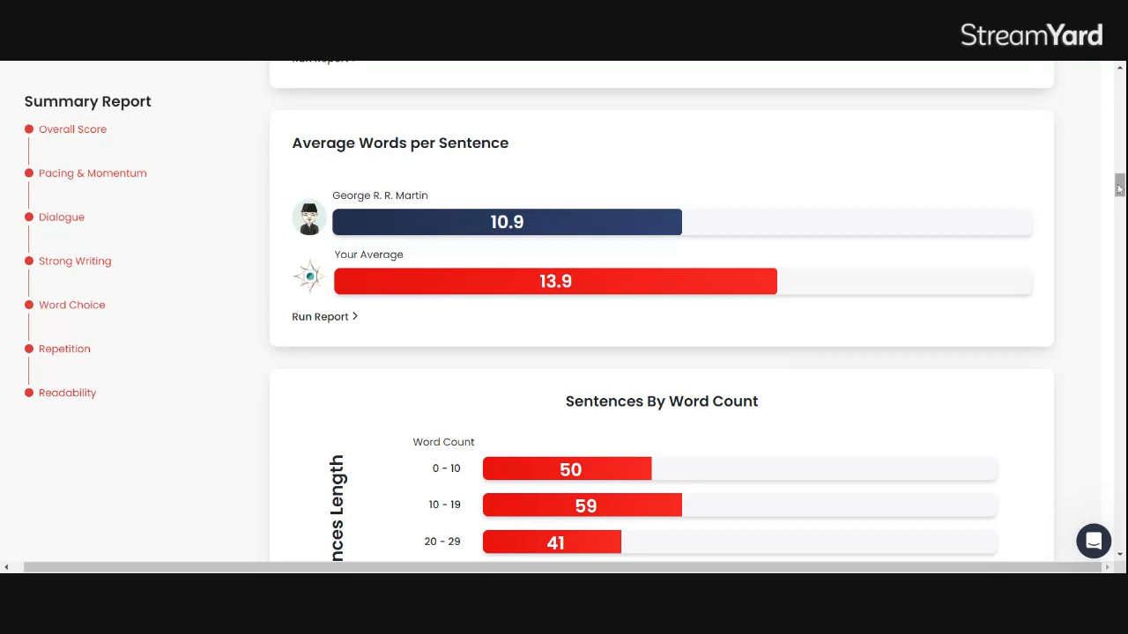
left_click_drag(1118, 185, 1121, 202)
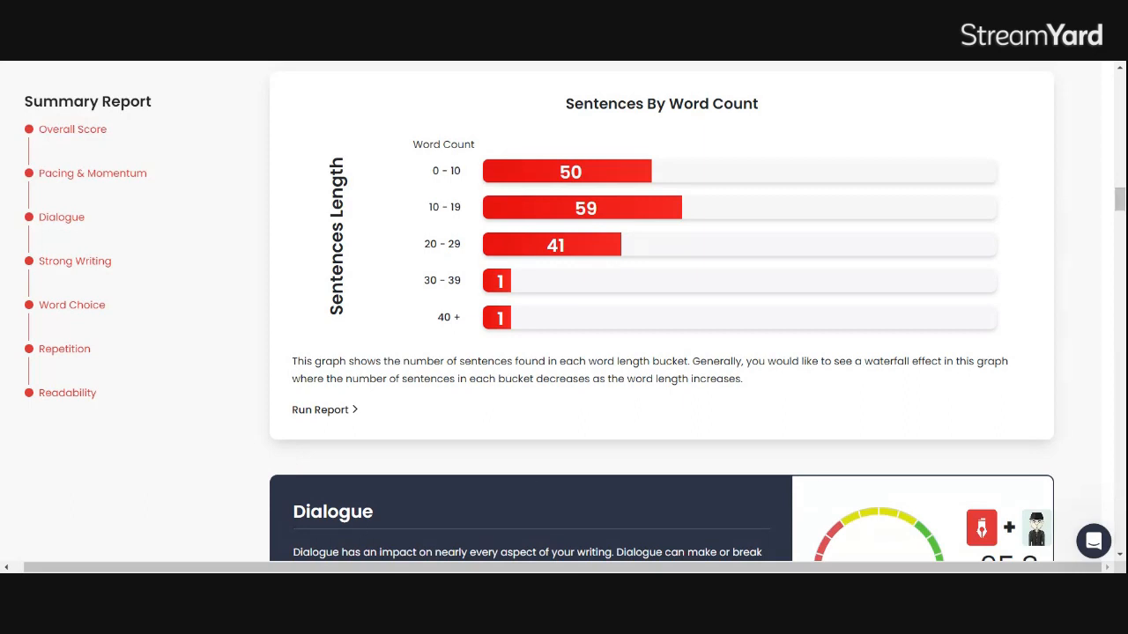
Step: Run the Sentence Variation report from the Sentences By Word Count graph, and highlight all sentences before clearing the highlights
left_click(322, 410)
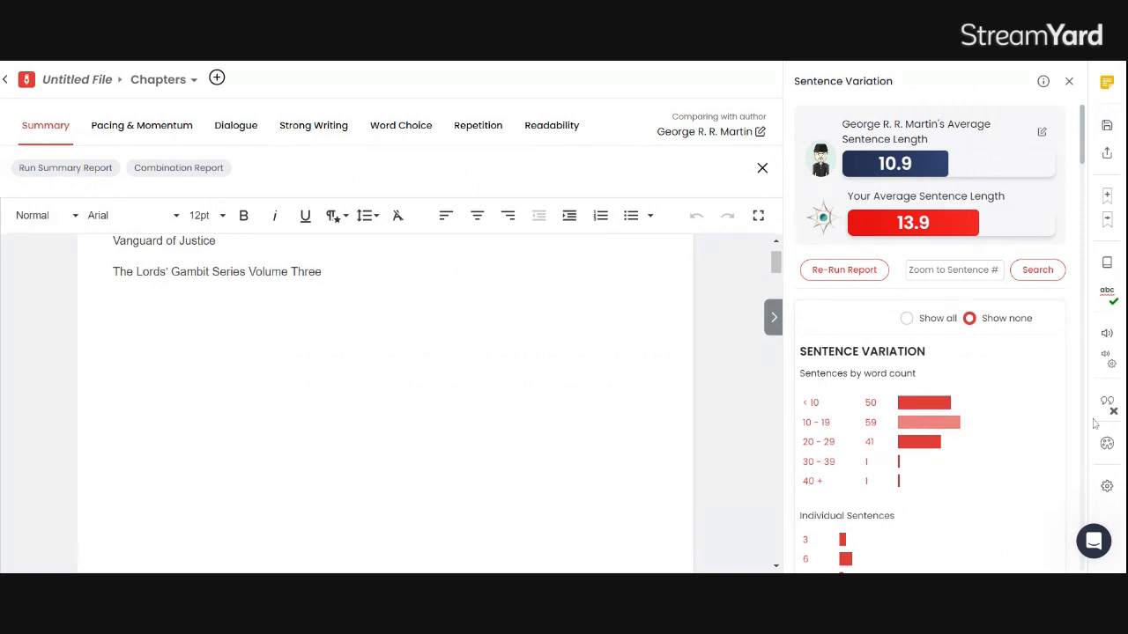
left_click_drag(778, 266, 805, 325)
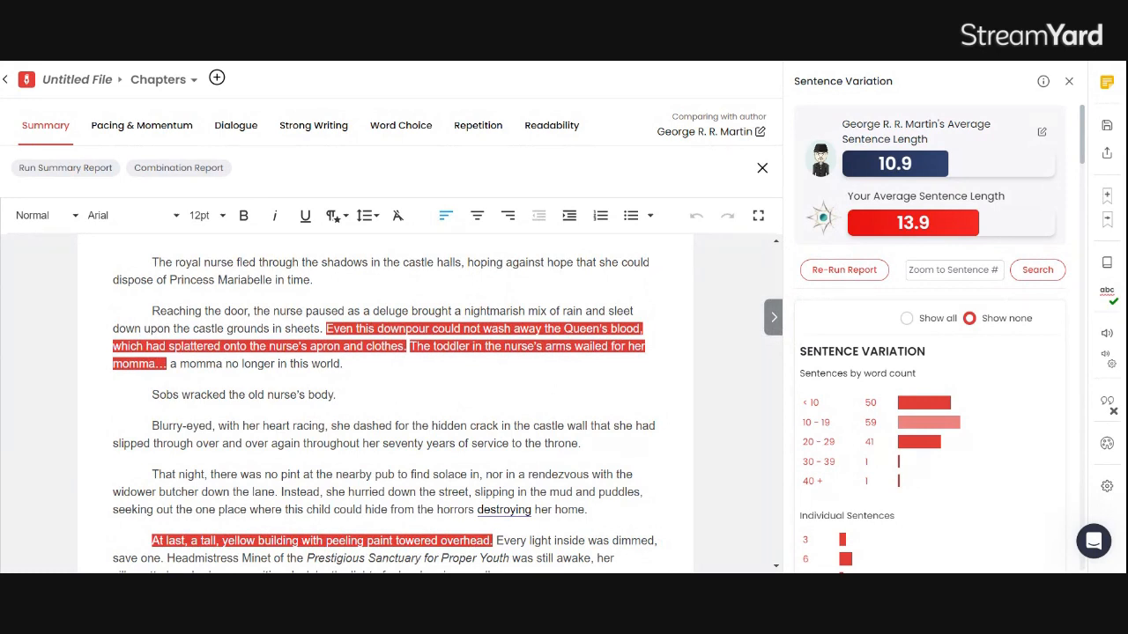
left_click(906, 319)
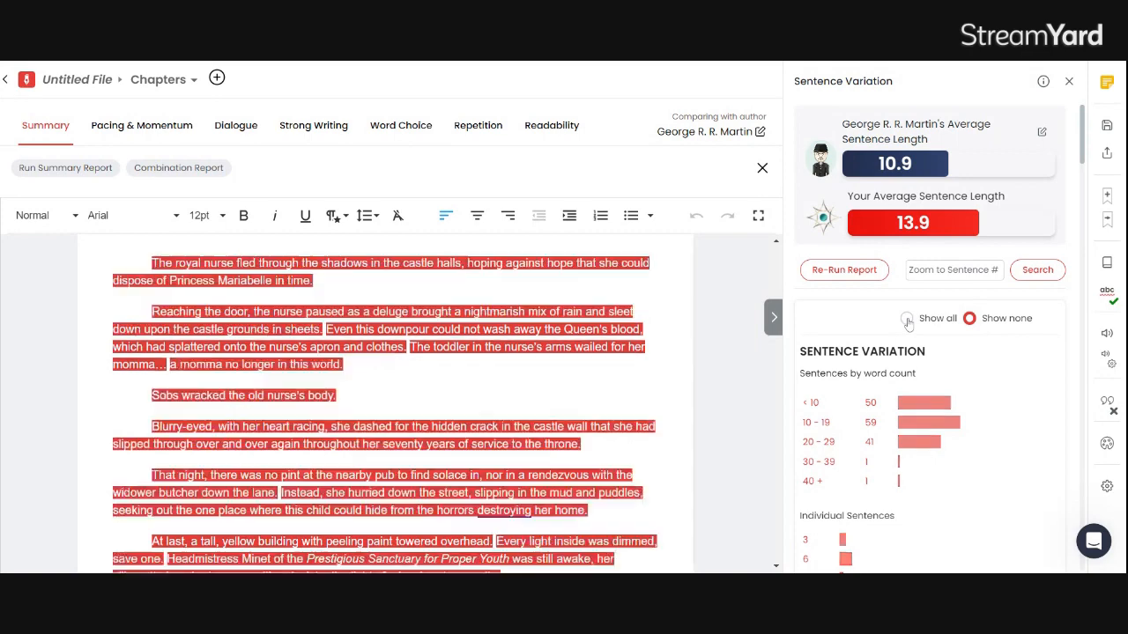
left_click(969, 319)
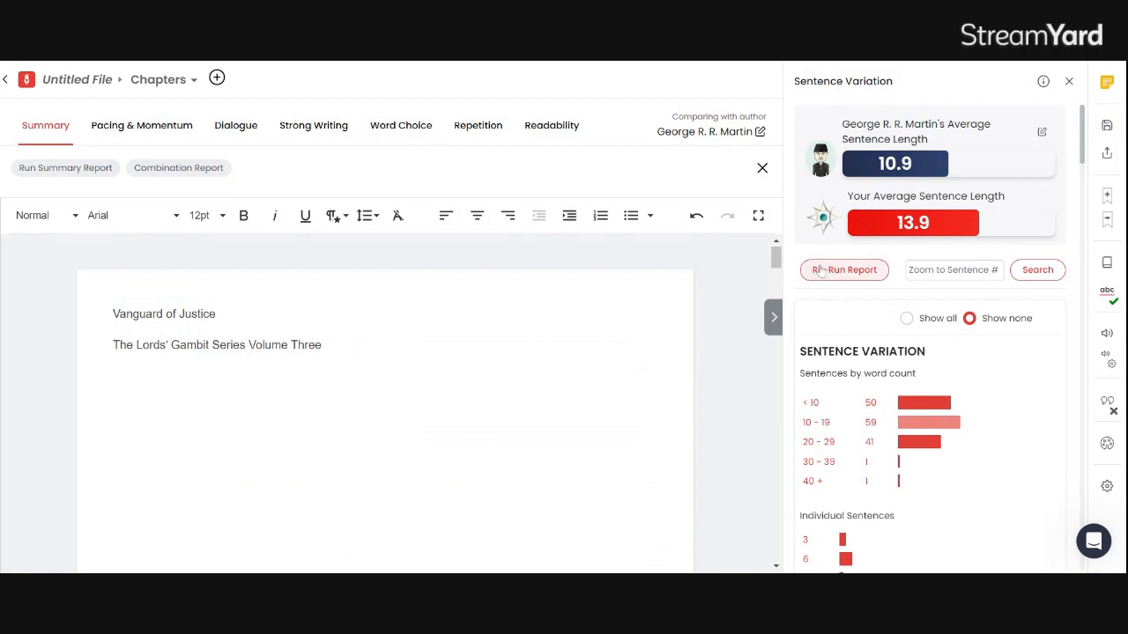
Step: Split the 40+ word sentence after "she reminded him" with a period, and start the second sentence with "How she wished that the edge"
left_click_drag(777, 258, 805, 435)
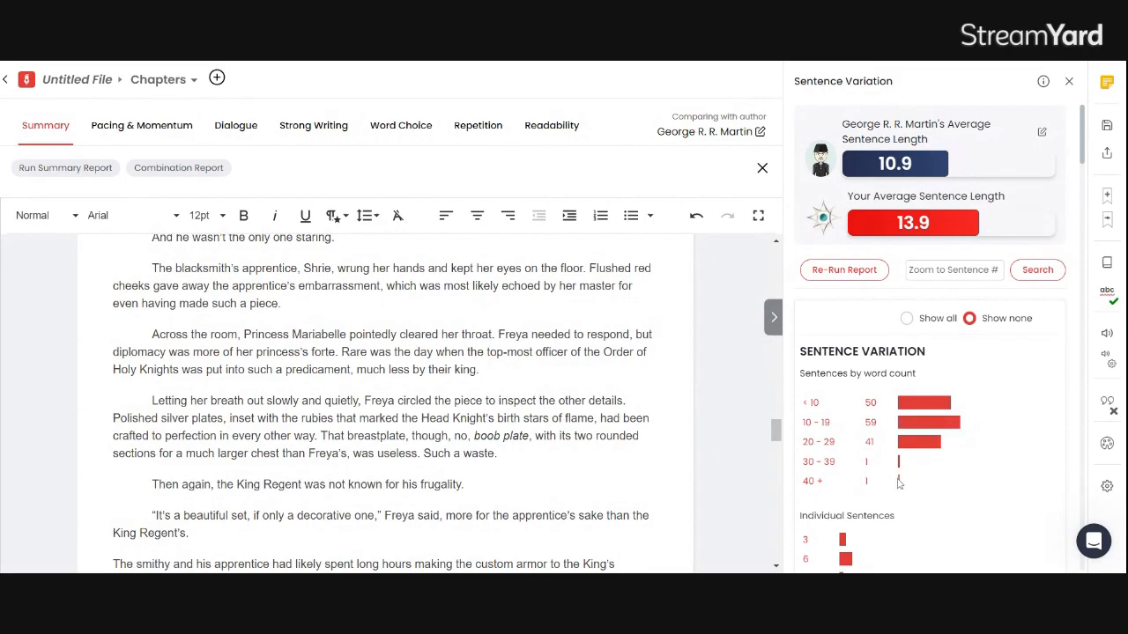
left_click_drag(777, 432, 776, 468)
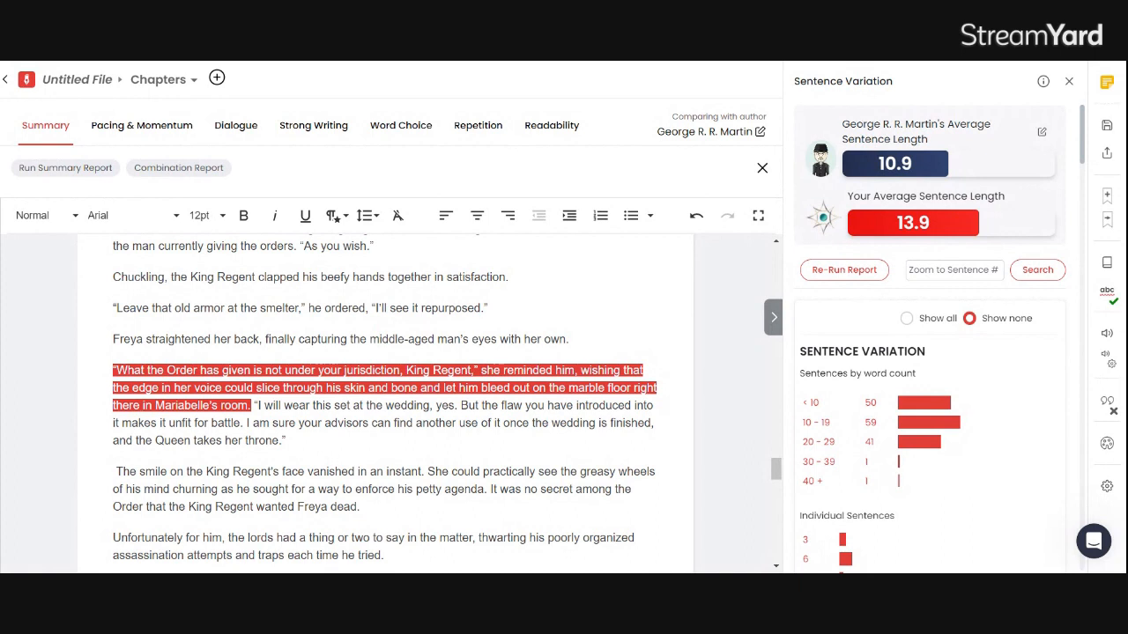
key("BackSpace")
type(".")
key("BackSpace")
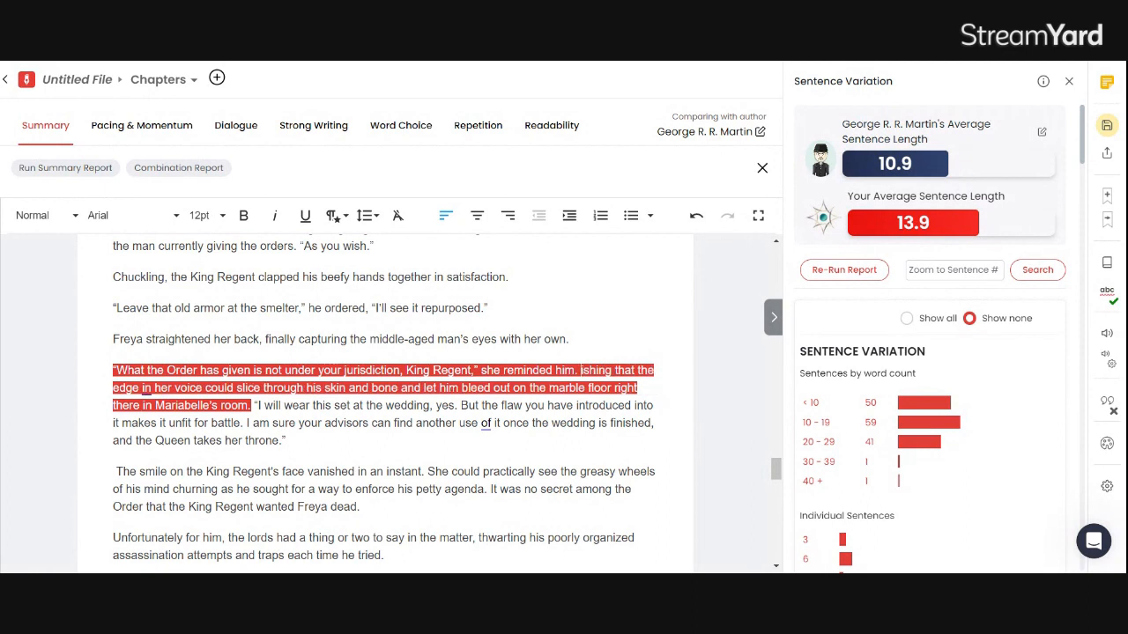
type("How she ")
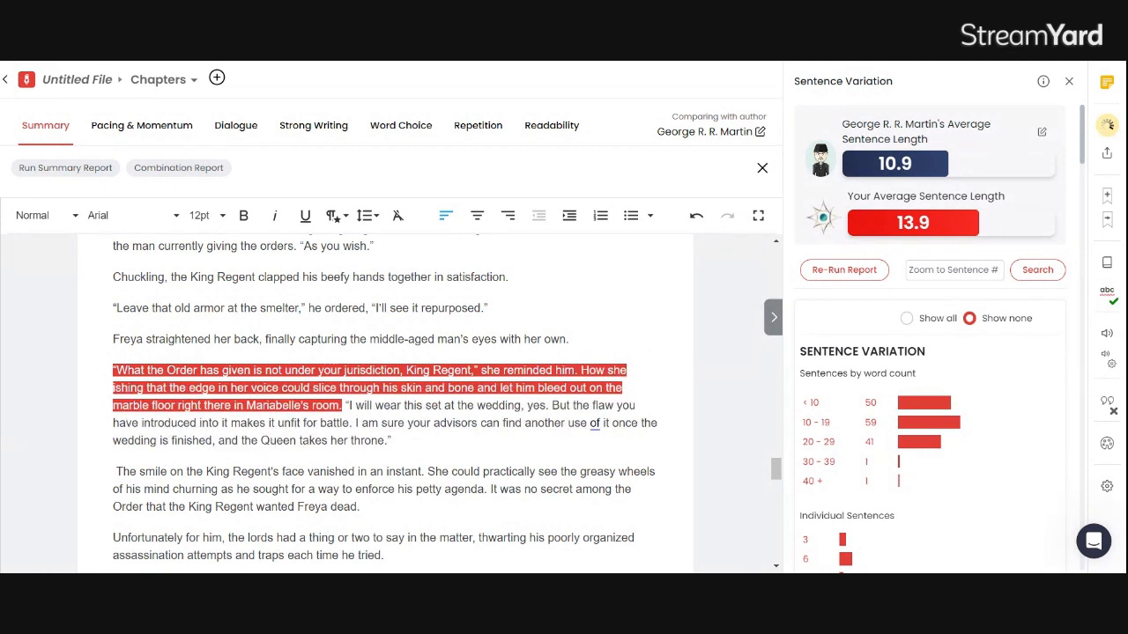
type("wished")
key("Delete")
key("Delete")
key("Delete")
key("Delete")
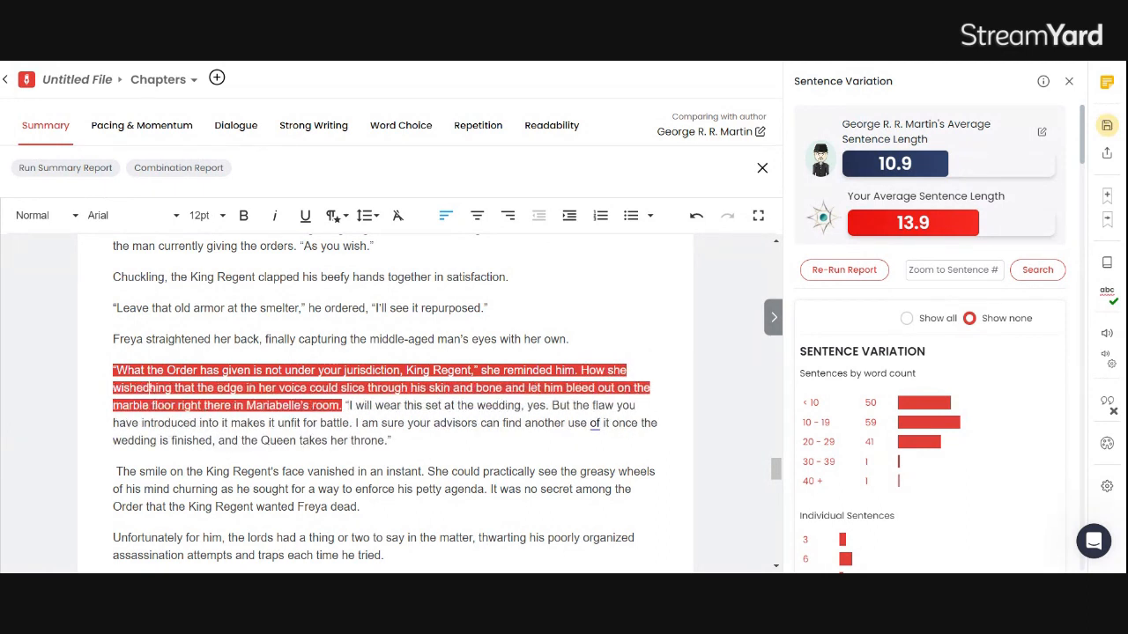
key("Delete")
key("Delete")
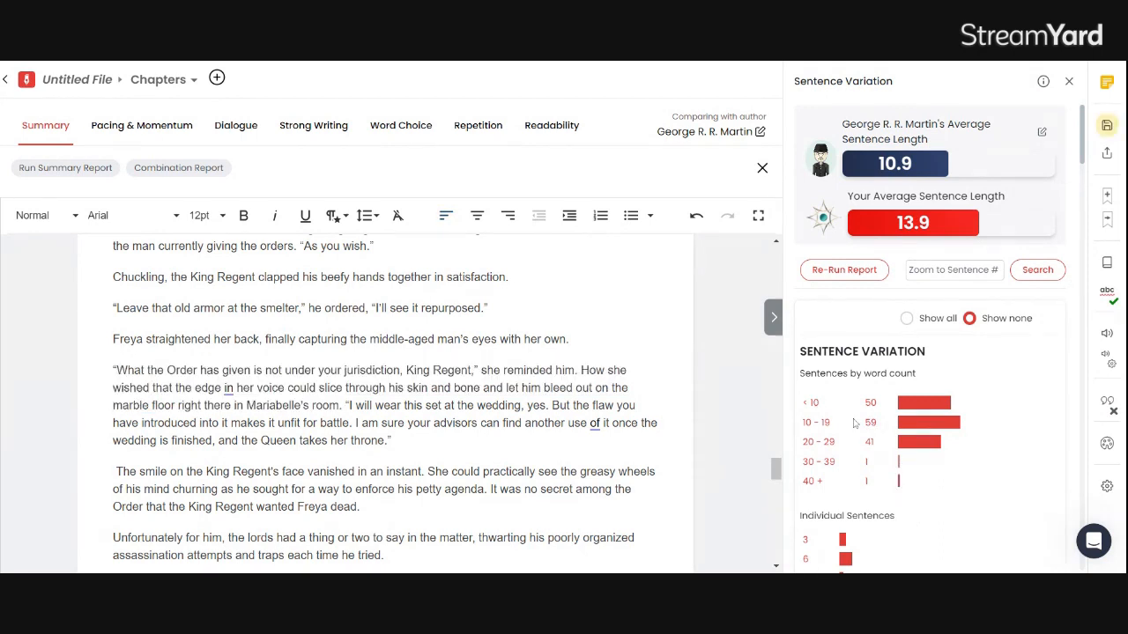
Step: Locate the 30–39 word sentence beginning "Blurry-eyed", and set the comparison to the Fantasy genre using the search "fantasy"
left_click_drag(777, 473, 816, 332)
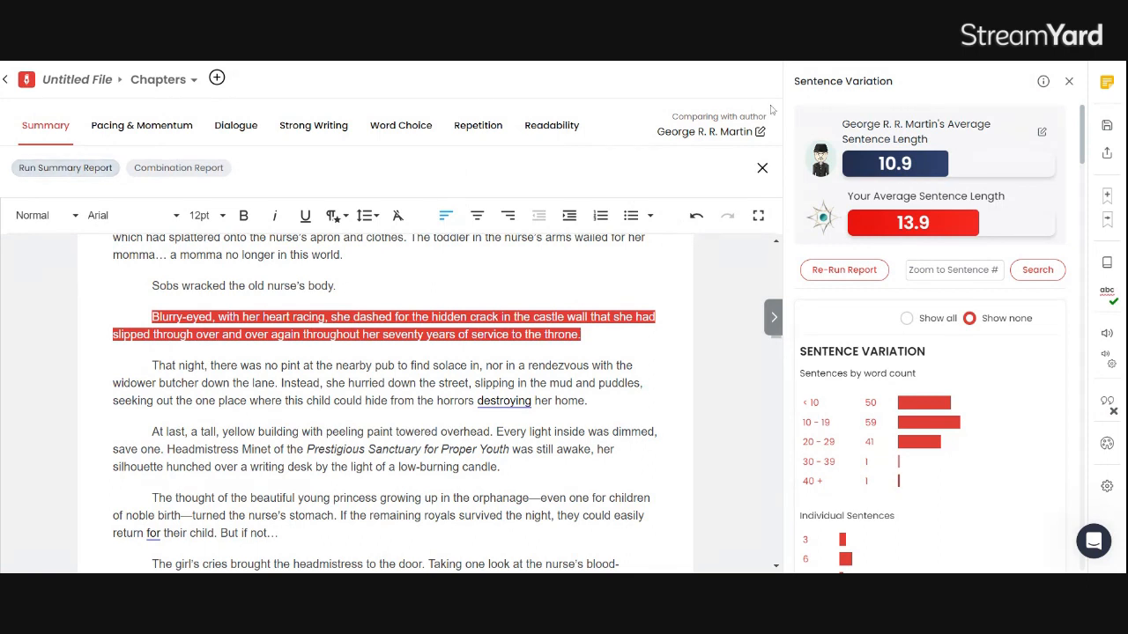
left_click(759, 131)
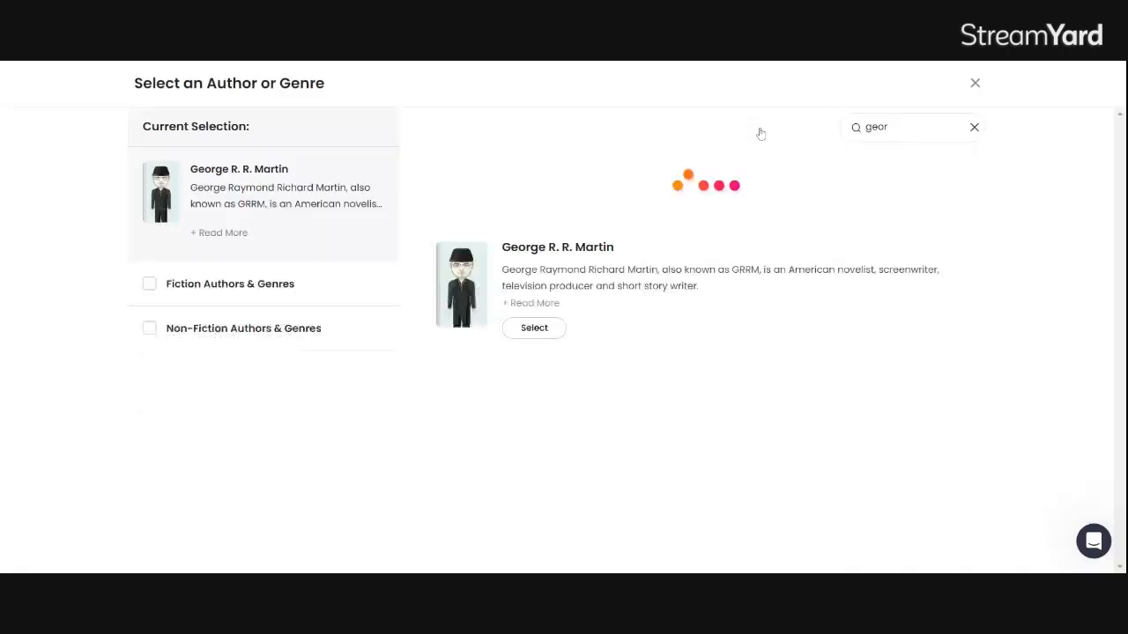
left_click(975, 128)
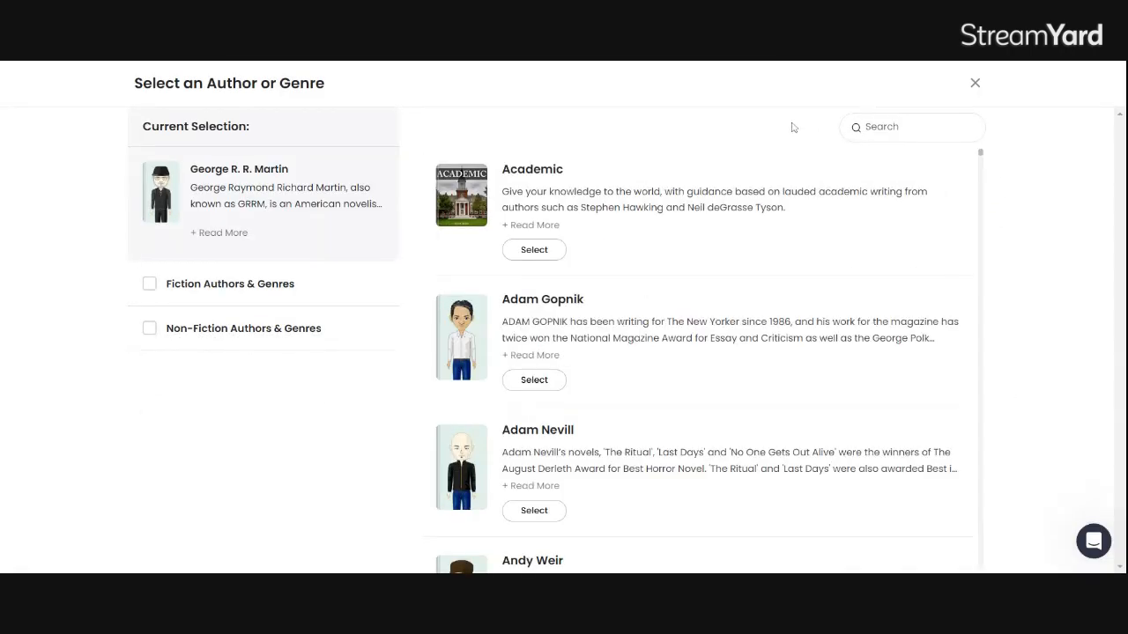
type("fantasy")
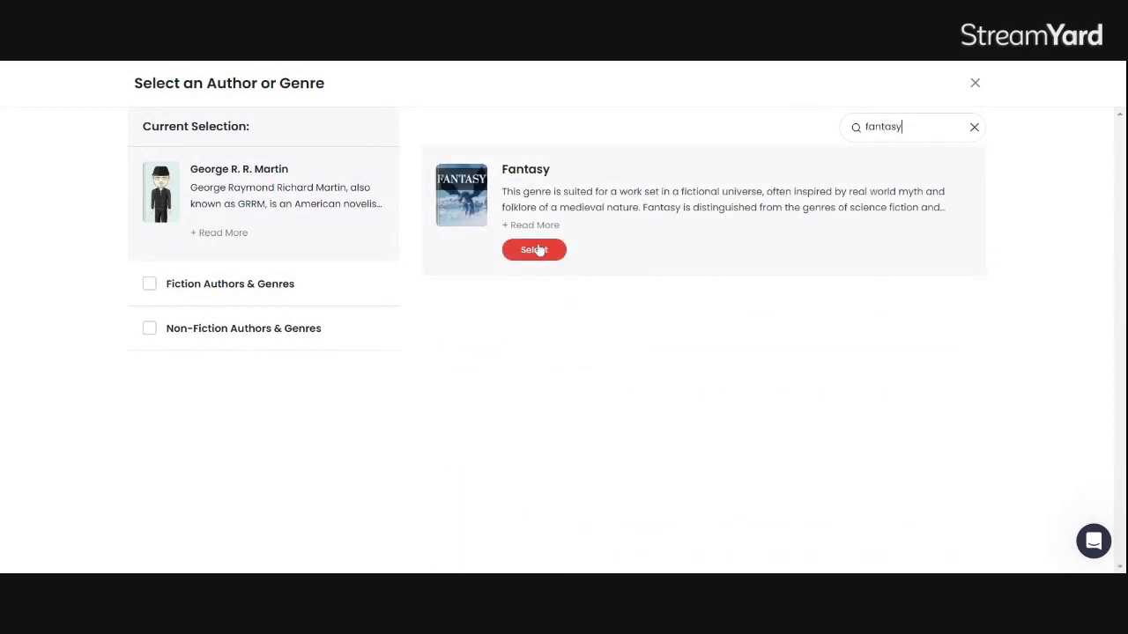
left_click(536, 250)
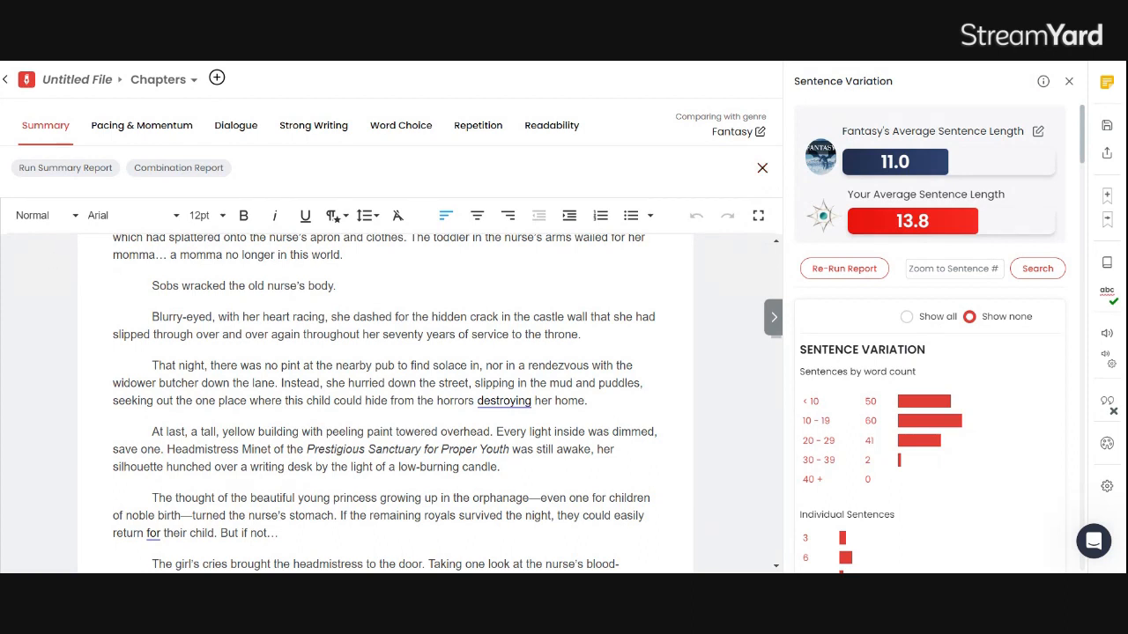
Step: Run the Dialogue Tags report and compare the said/asked and other tag counts with Fantasy, including the list of individual tags
left_click(235, 127)
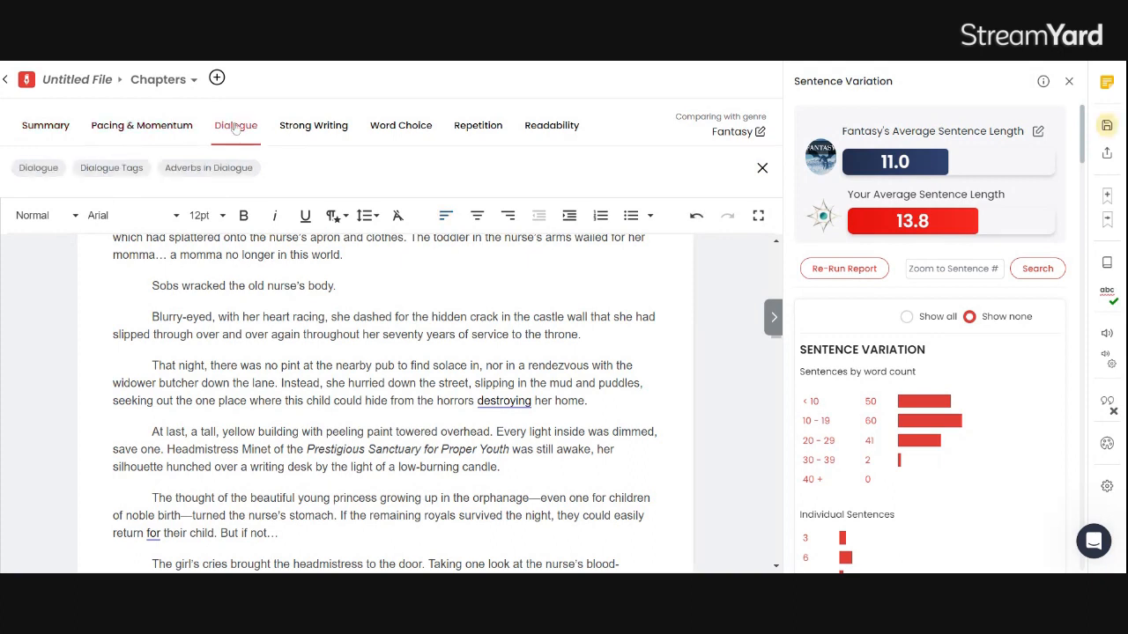
left_click(107, 168)
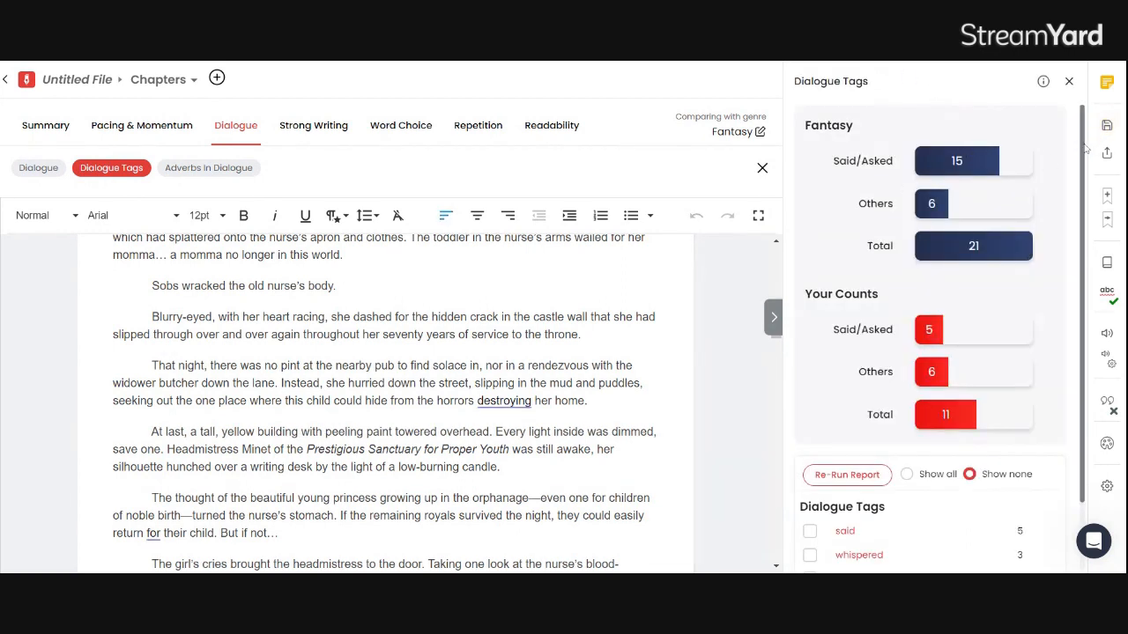
left_click_drag(1085, 146, 1088, 167)
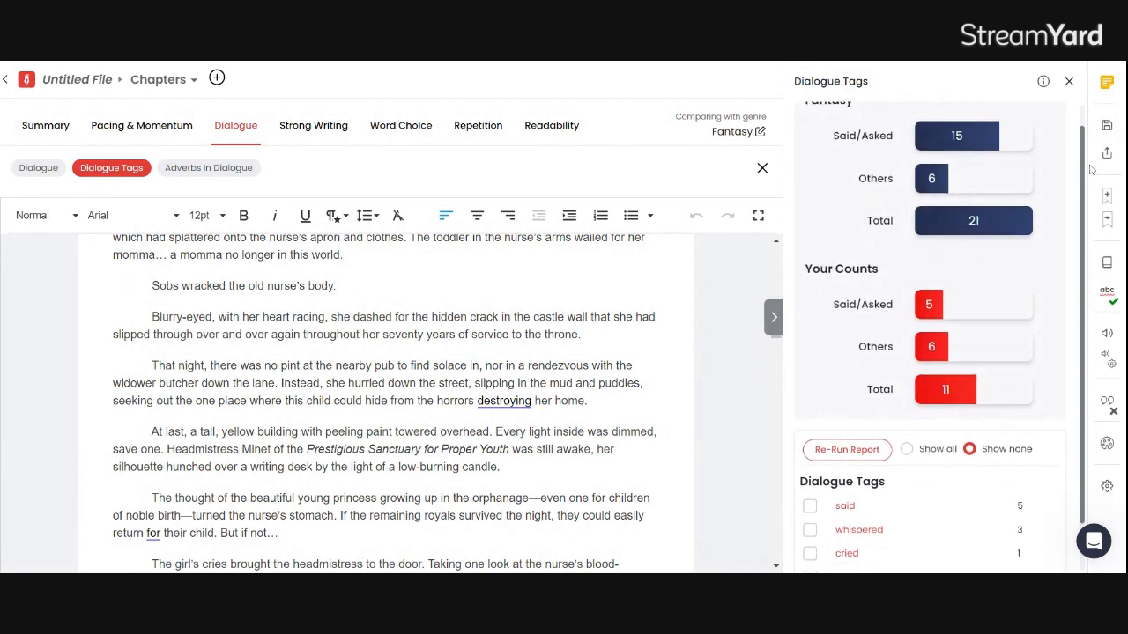
scroll(1022, 246, "up", 1)
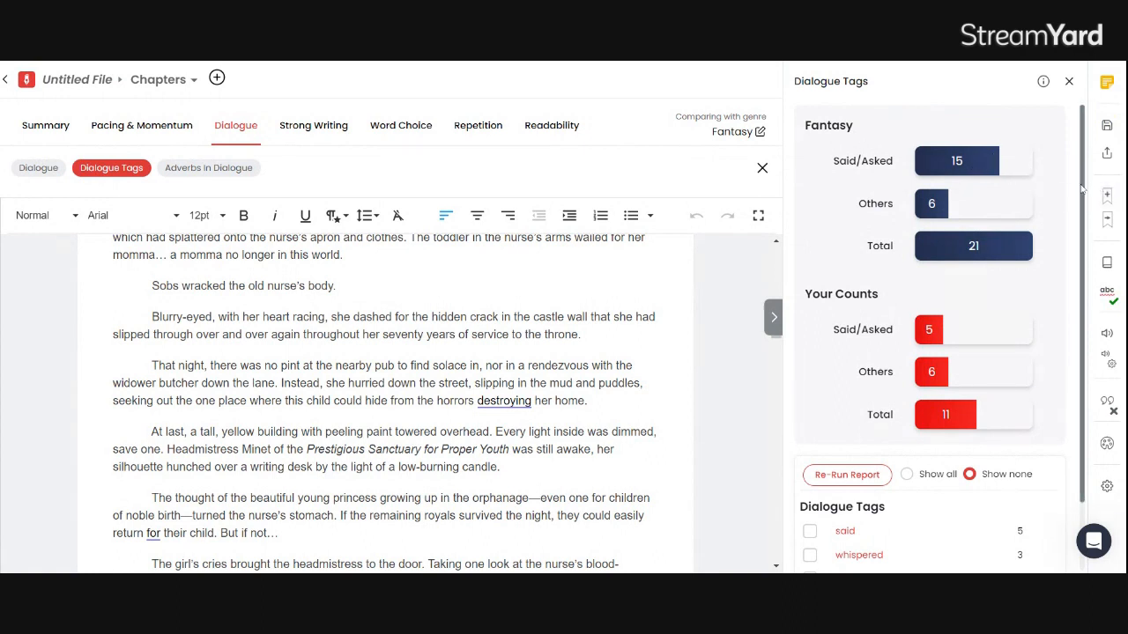
left_click_drag(1082, 192, 1069, 372)
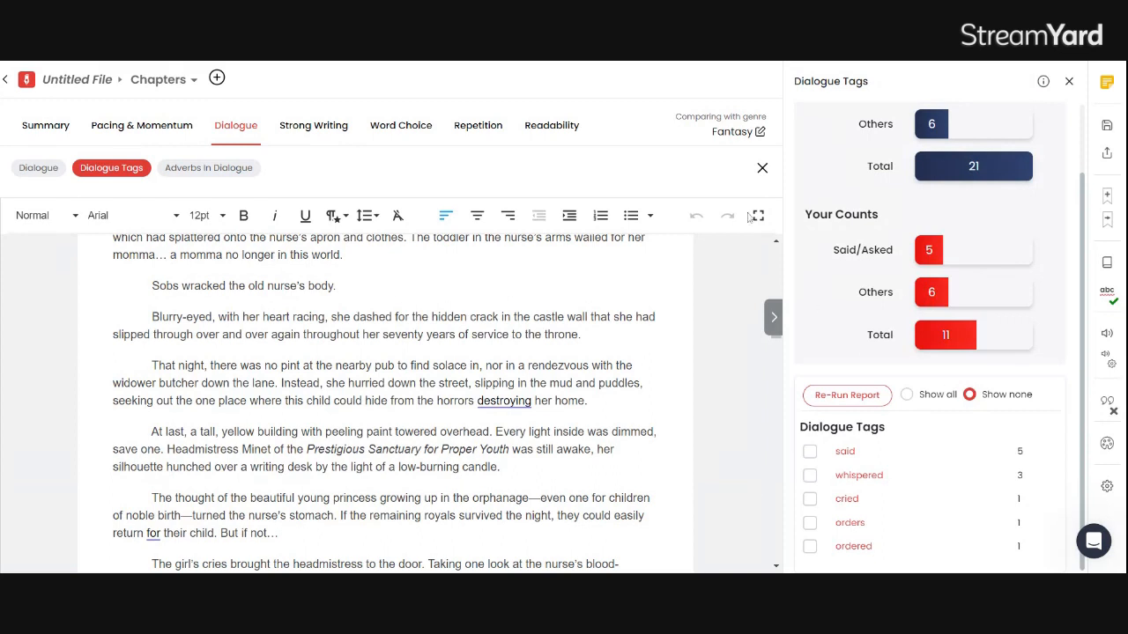
Step: Run the Combination Report from the Summary category and review its entries from adverbs and generic descriptions to sentence starters
left_click(46, 126)
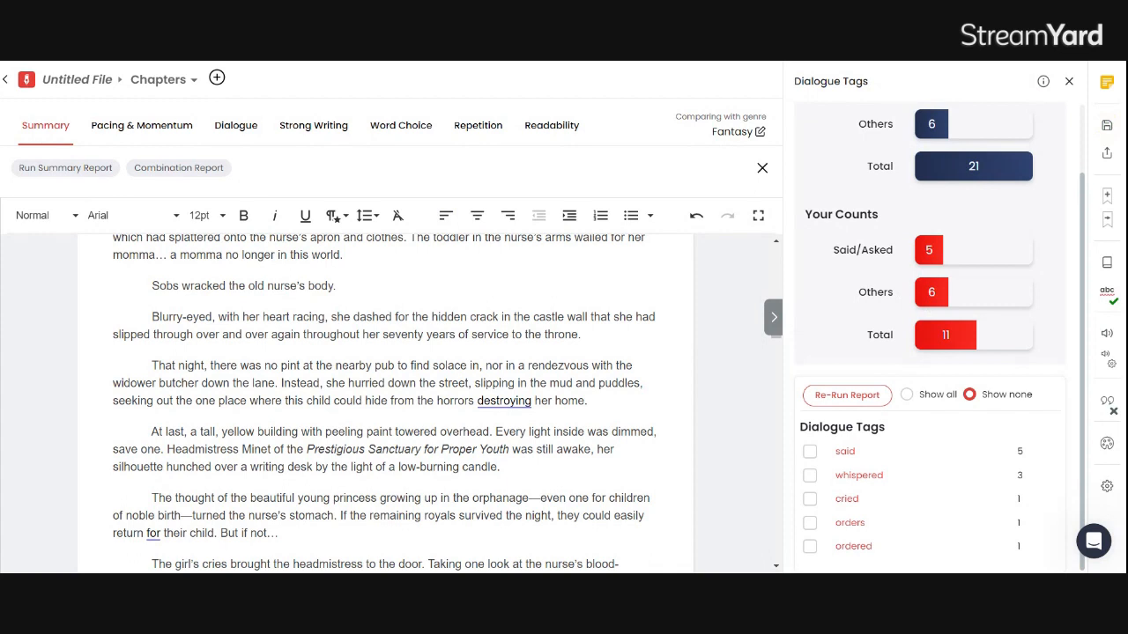
left_click(70, 173)
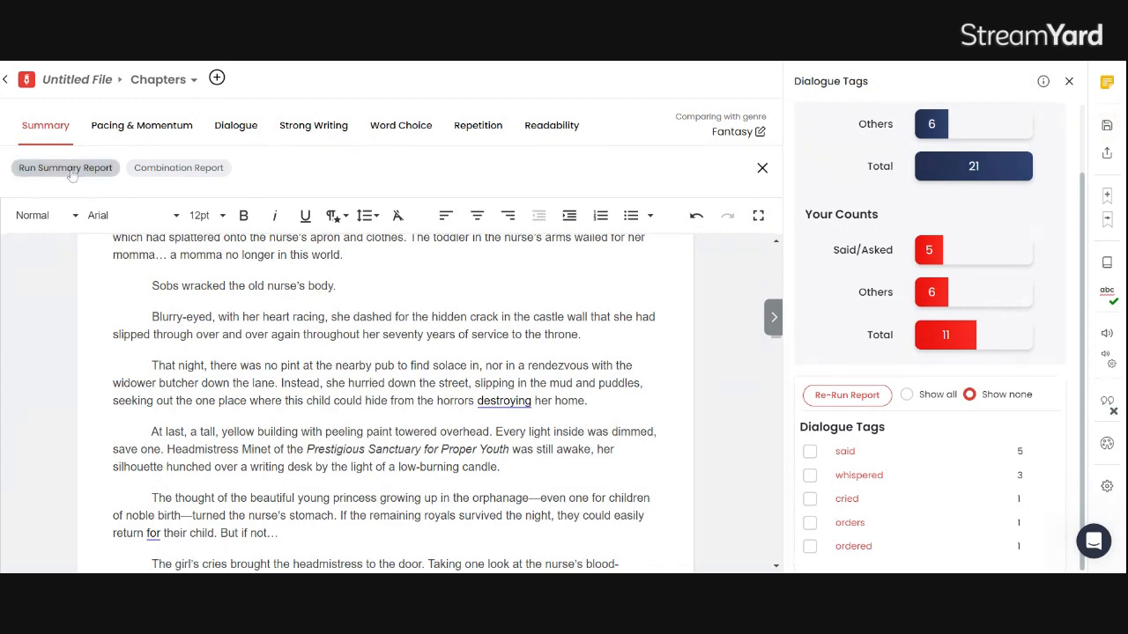
left_click(159, 170)
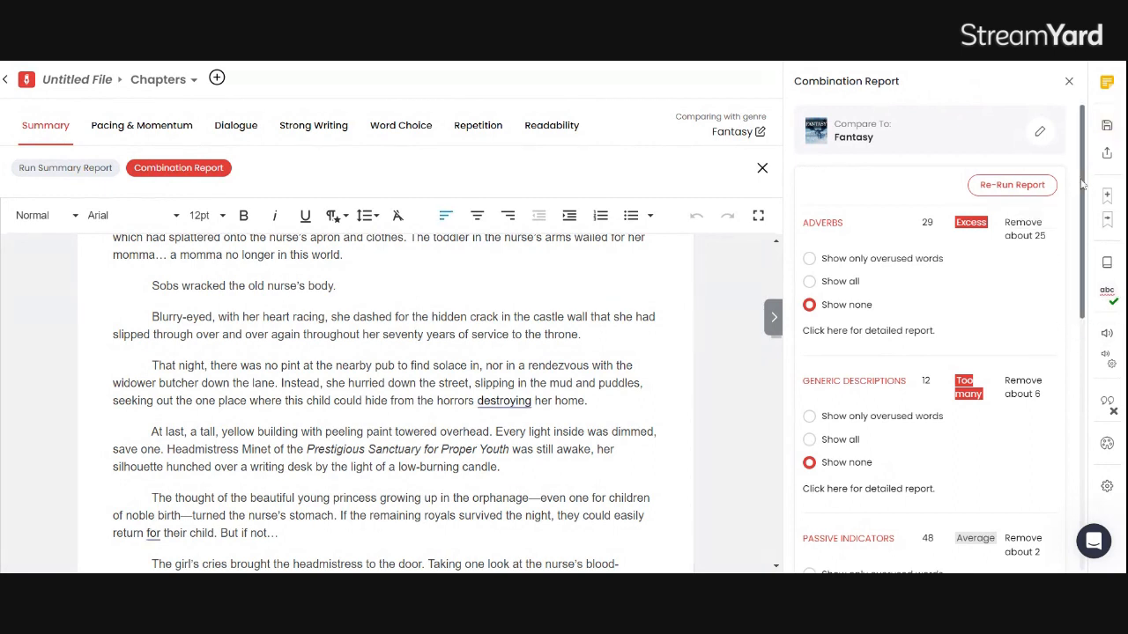
scroll(1083, 264, "down", 2)
scroll(1099, 284, "down", 3)
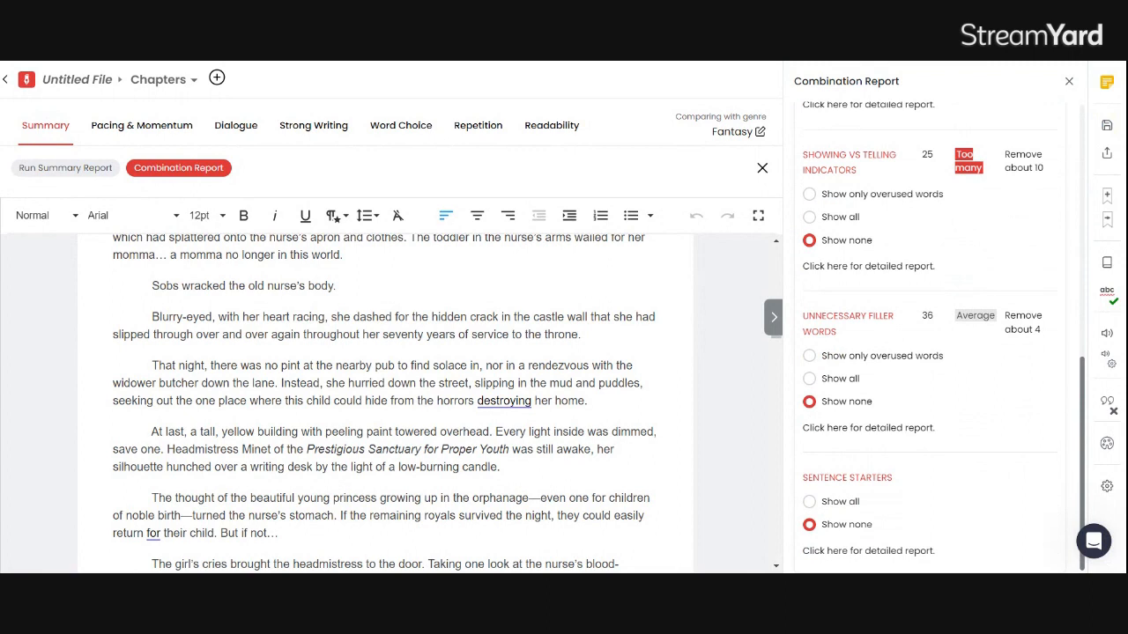
scroll(934, 334, "up", 2)
scroll(934, 335, "down", 2)
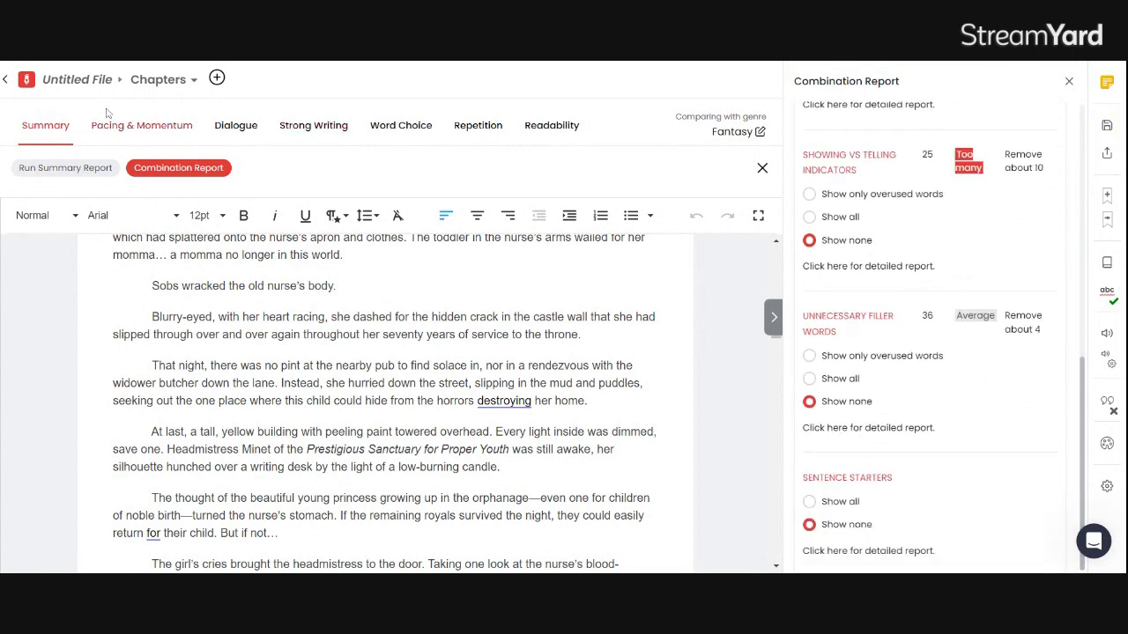
Step: Run the Pacing, Paragraph Variation and Chapter Variation reports and review the manuscript's results, comparing pacing and paragraph length with Fantasy
left_click(126, 129)
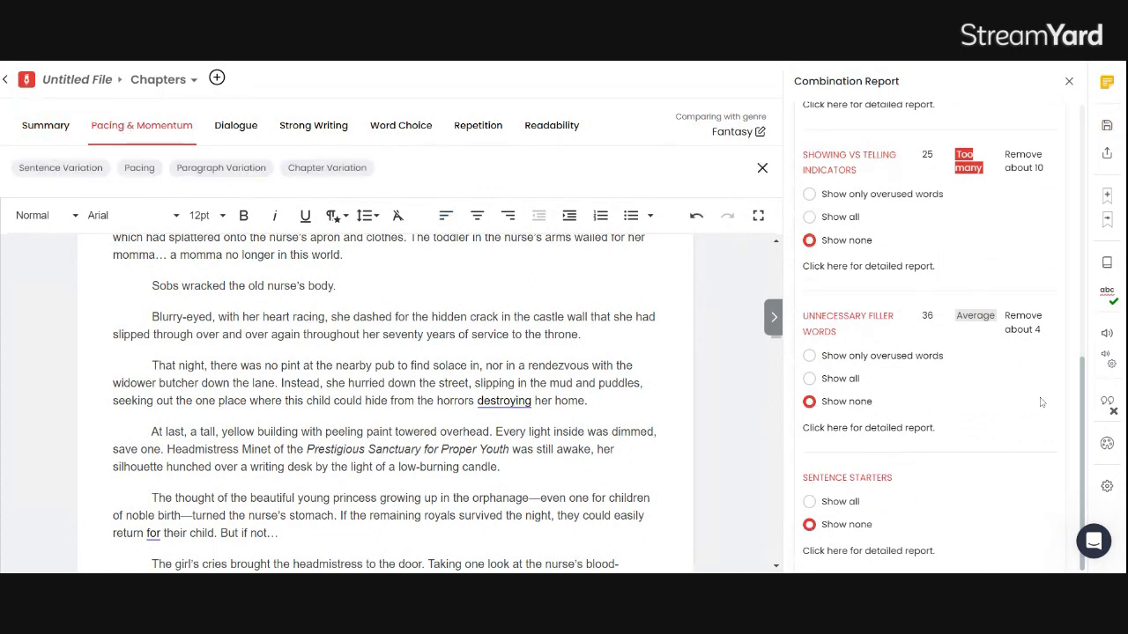
left_click_drag(1084, 385, 1083, 135)
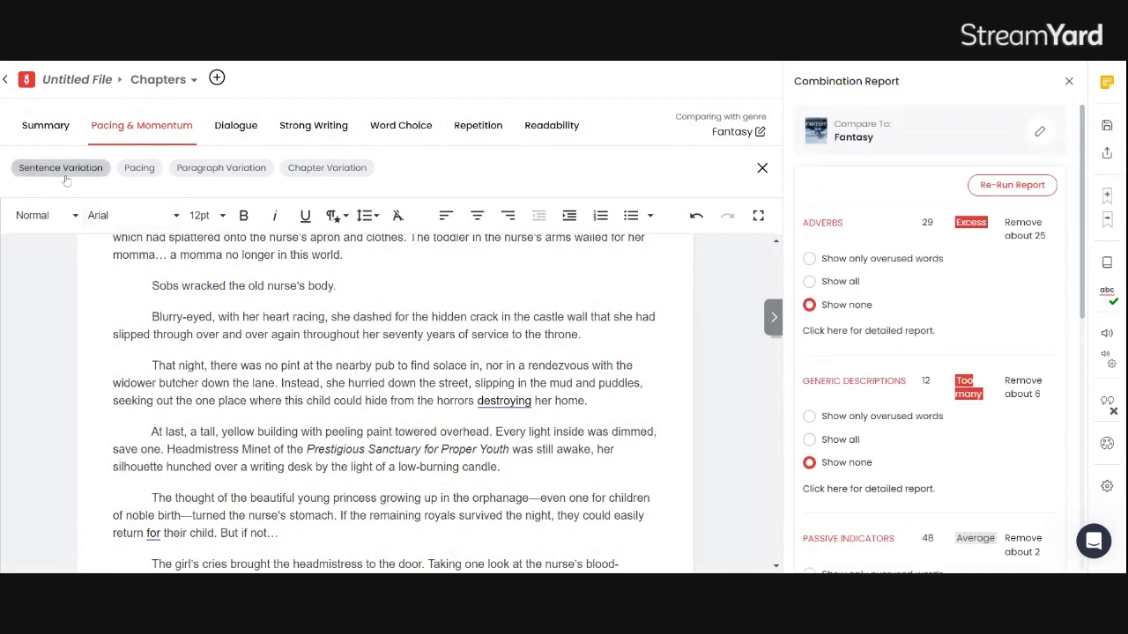
left_click(138, 170)
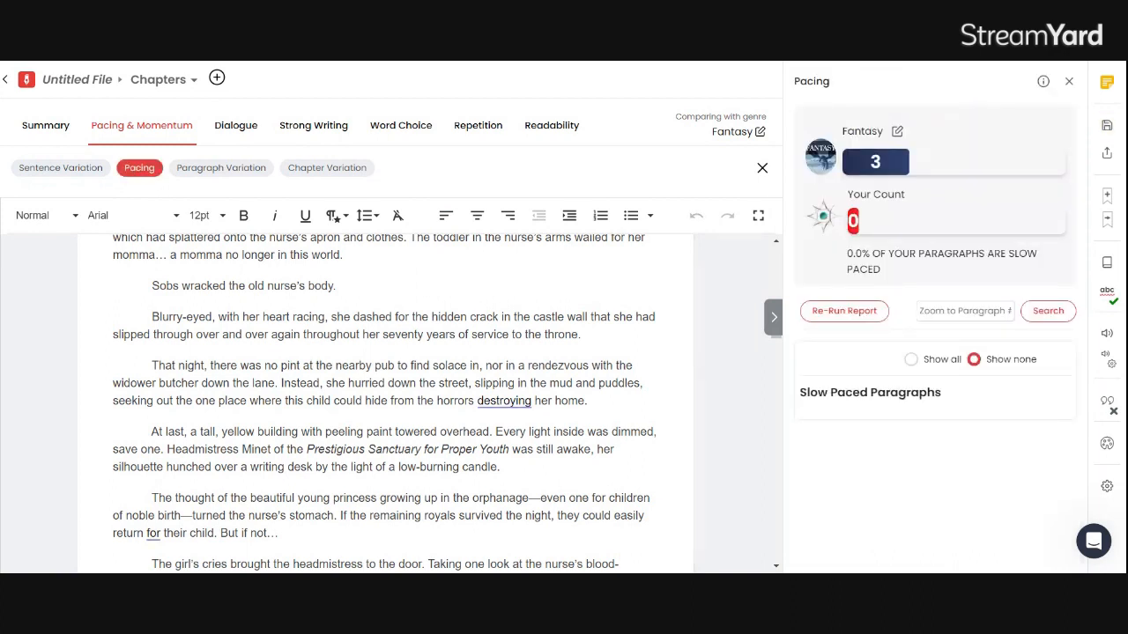
left_click(241, 174)
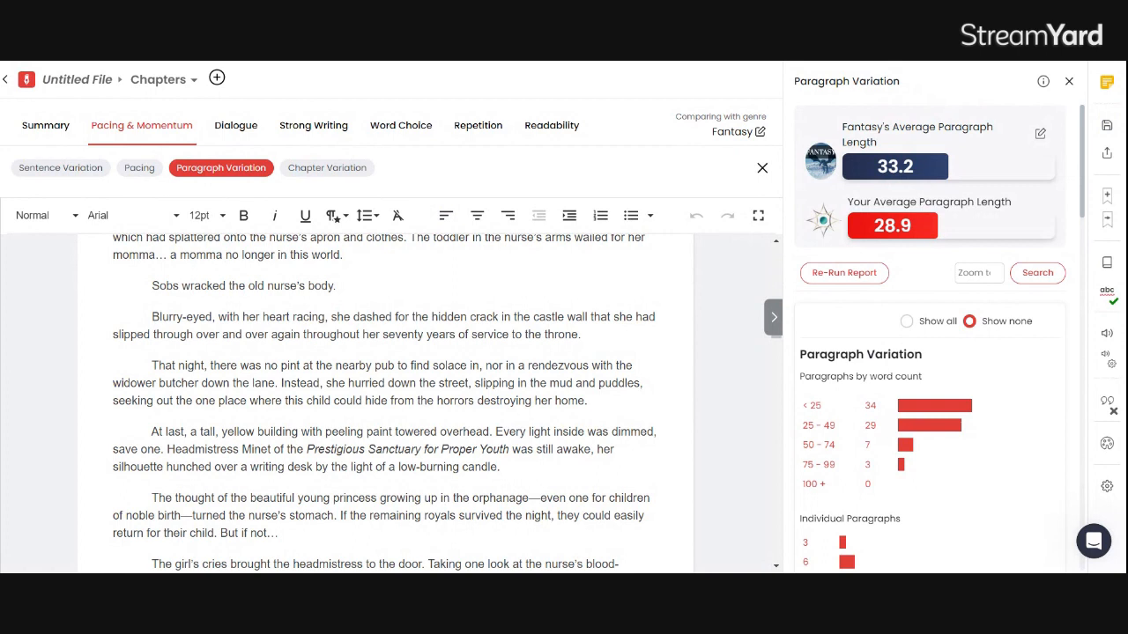
left_click(325, 168)
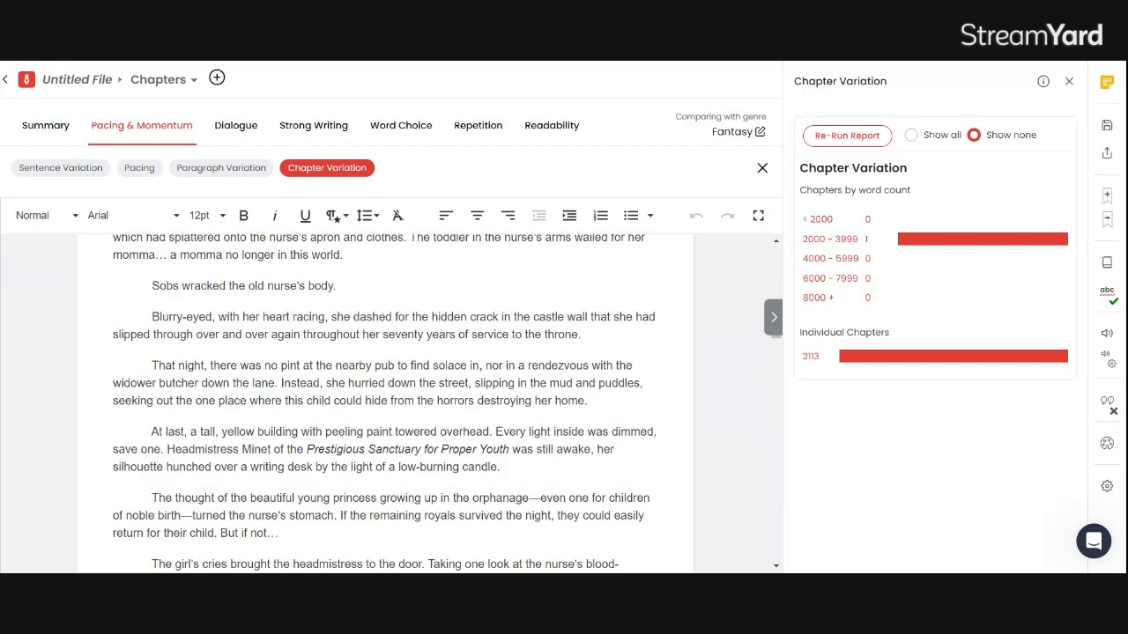
Step: Run the Dialogue, Dialogue Tags and Adverbs in Dialogue reports and compare each result with Fantasy
left_click(223, 130)
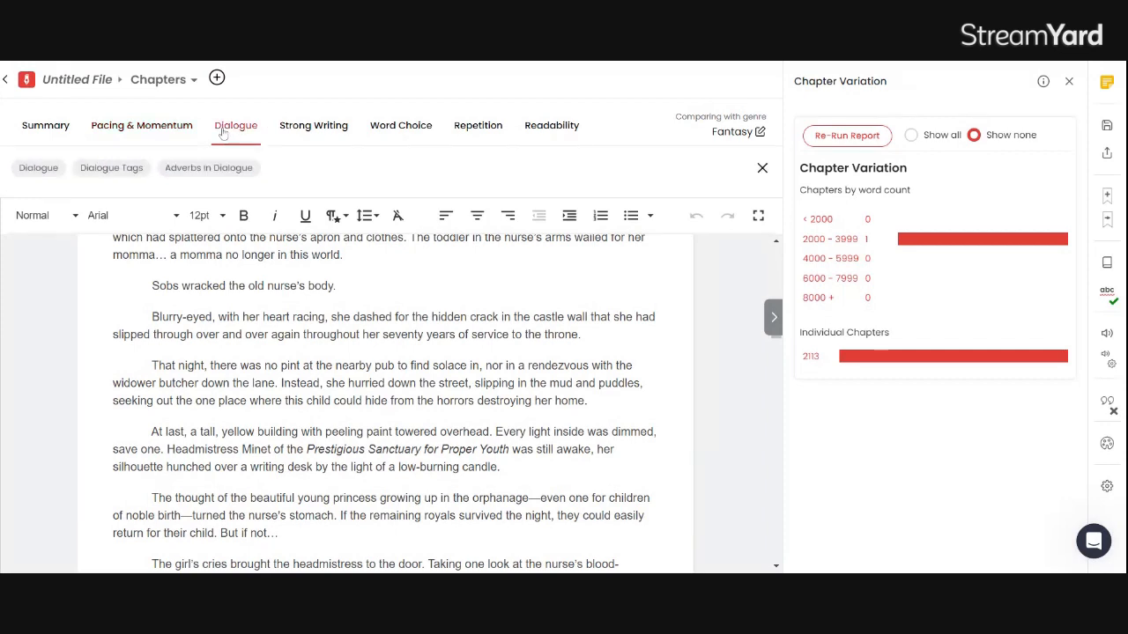
left_click(38, 169)
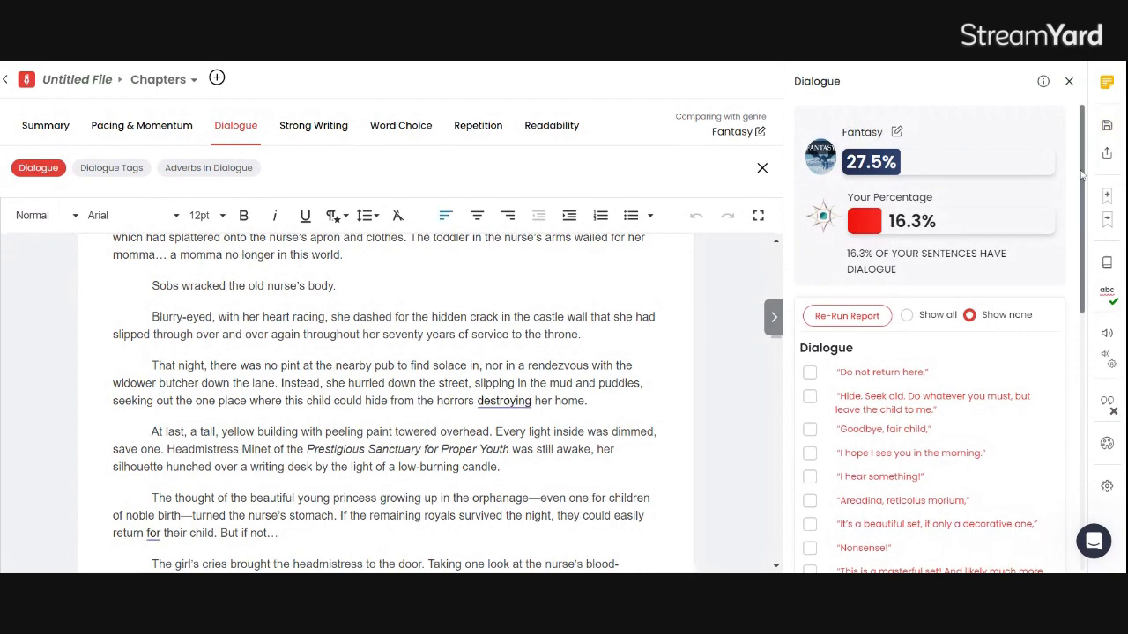
mouse_move(1082, 175)
left_mouse_down()
mouse_move(1092, 508)
mouse_move(1081, 156)
left_mouse_up()
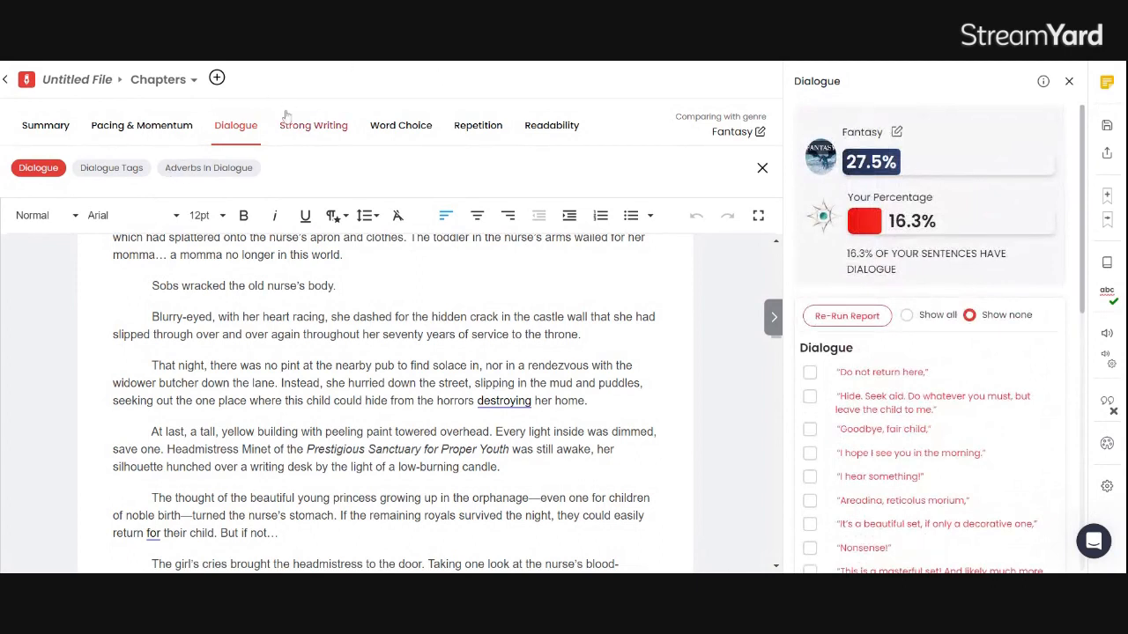
left_click(102, 170)
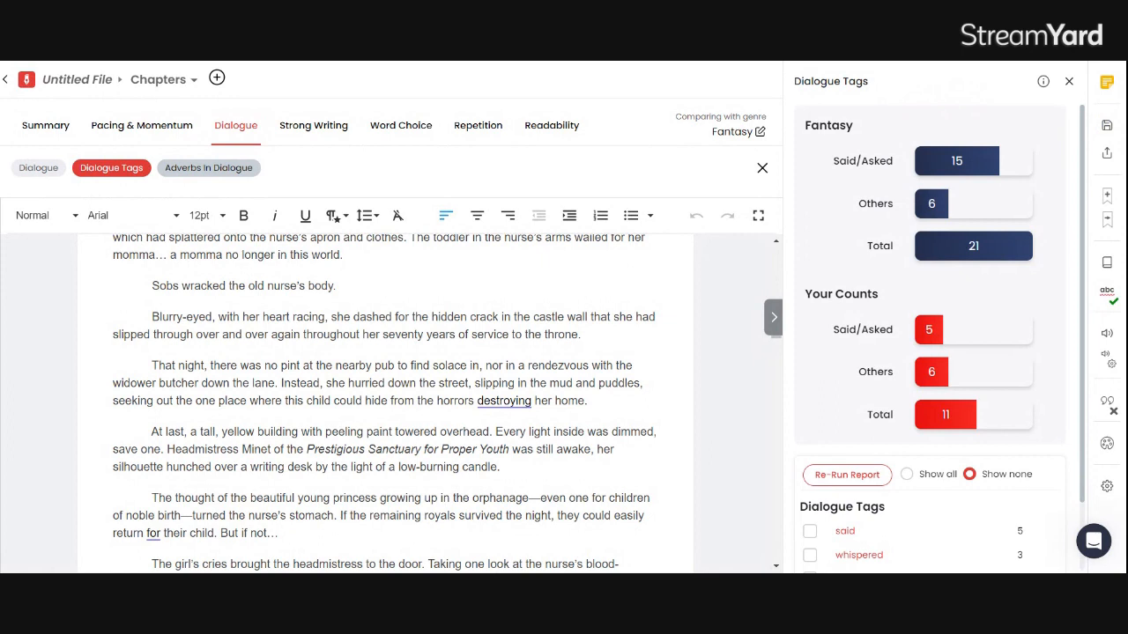
left_click(223, 170)
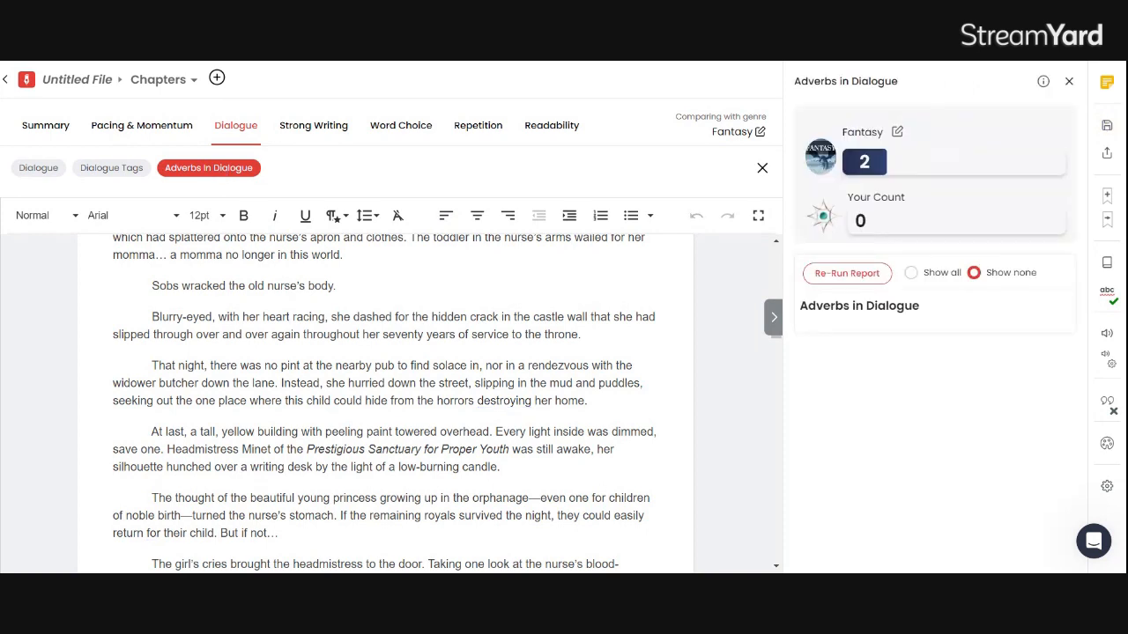
Step: Run the Adverbs report from the Strong Writing category and review the full list of adverbs with their removal suggestions
left_click(323, 132)
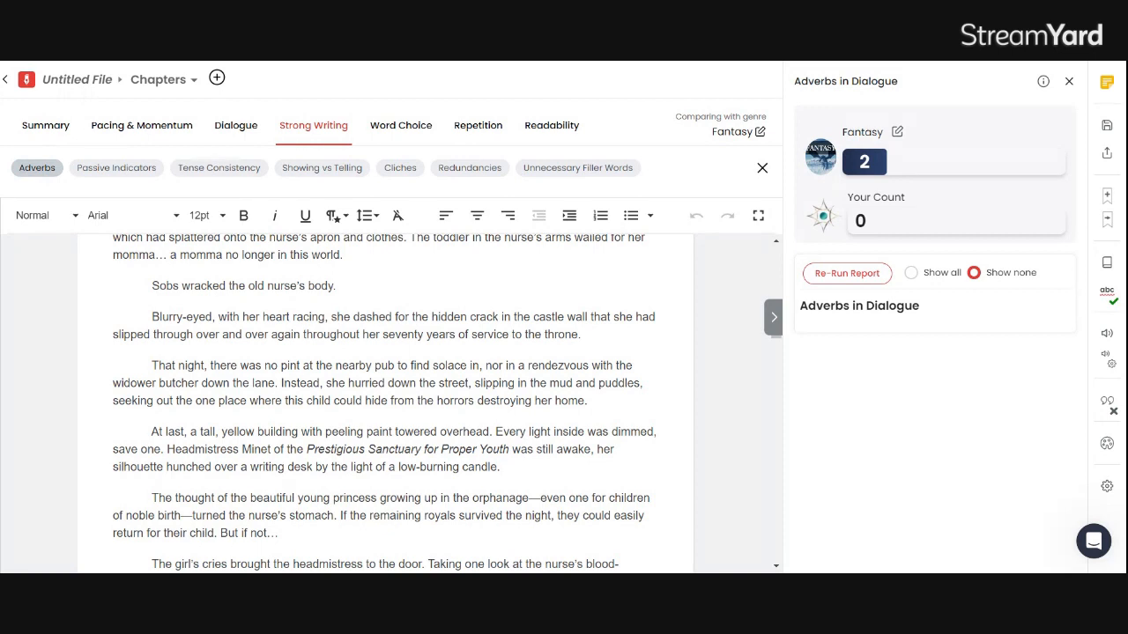
left_click(57, 172)
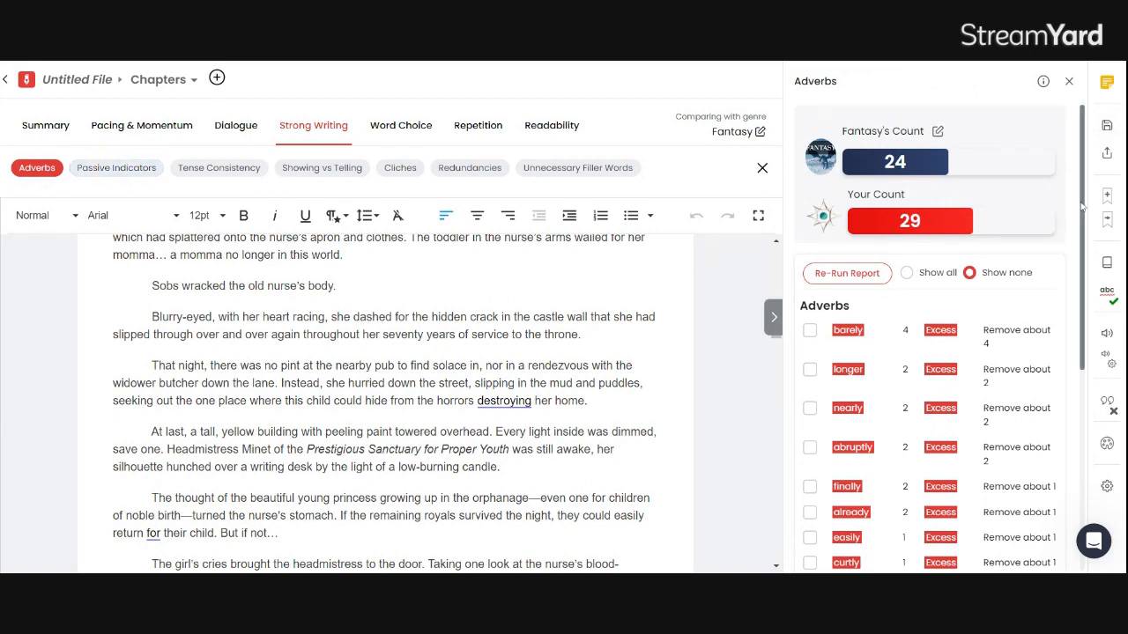
left_click_drag(1081, 204, 1120, 187)
scroll(1082, 333, "down", 1)
scroll(1082, 381, "down", 6)
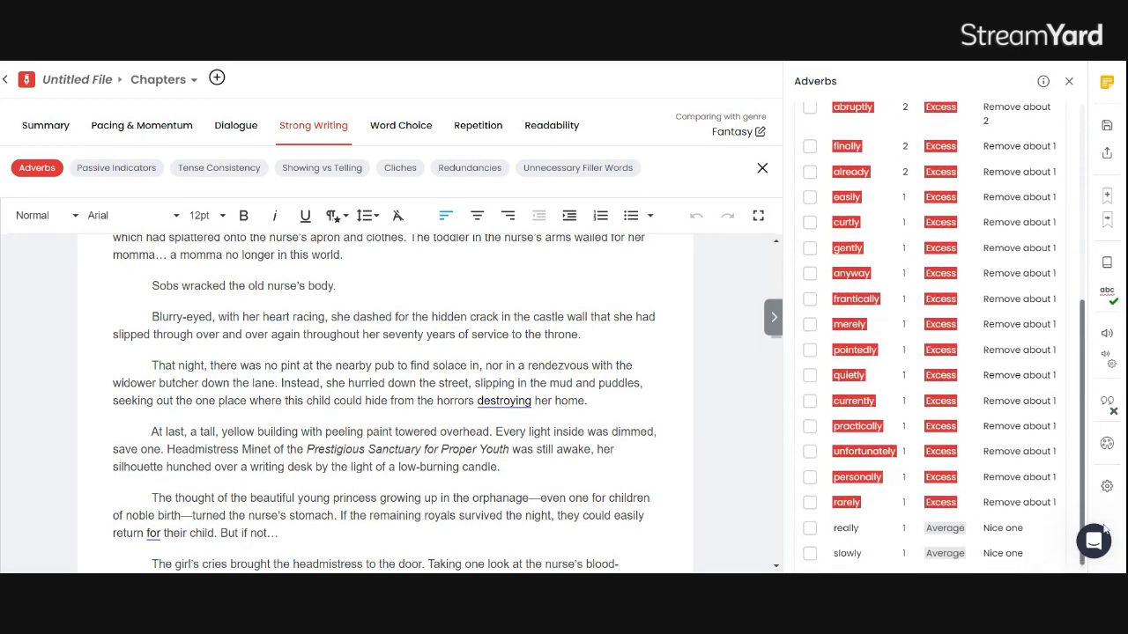
scroll(1082, 381, "up", 8)
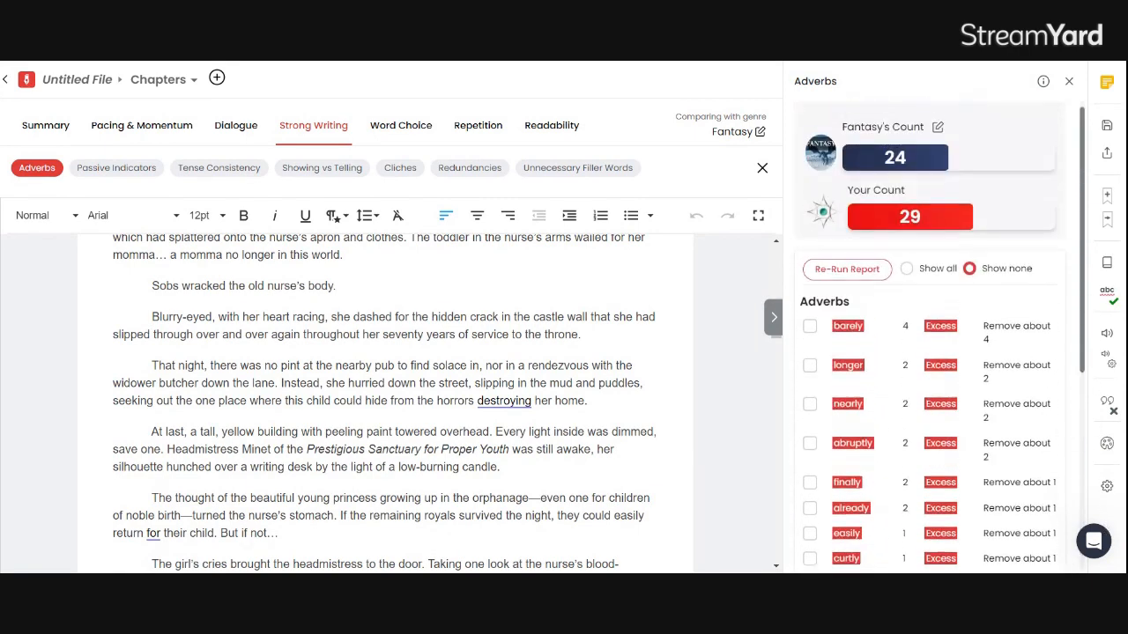
Step: Locate "barely" in the sentence about the three ships and look up its synonyms in the thesaurus, including those for "hardly"
left_click(850, 333)
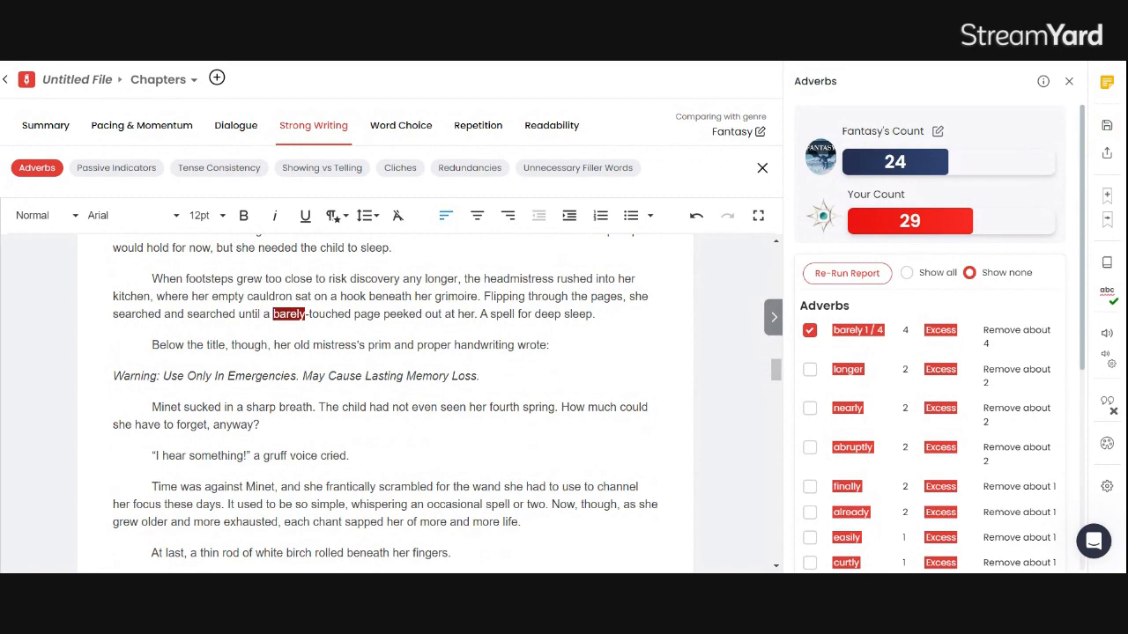
left_click(856, 330)
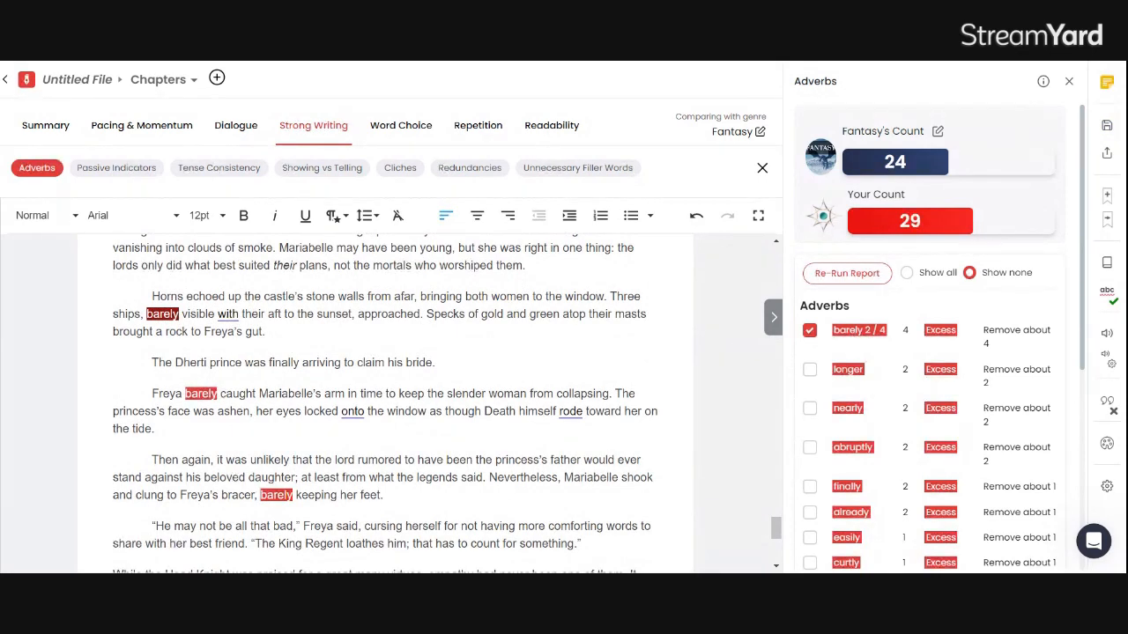
left_click_drag(147, 315, 179, 314)
left_click(344, 362)
left_click(194, 332)
left_click_drag(144, 315, 179, 315)
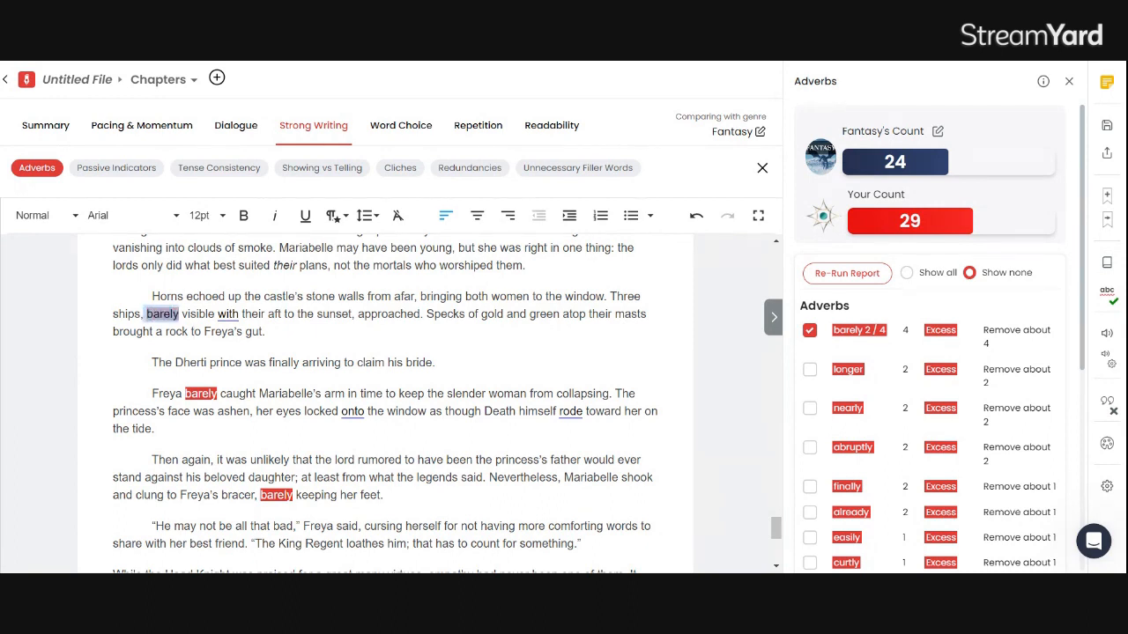
left_click(1105, 264)
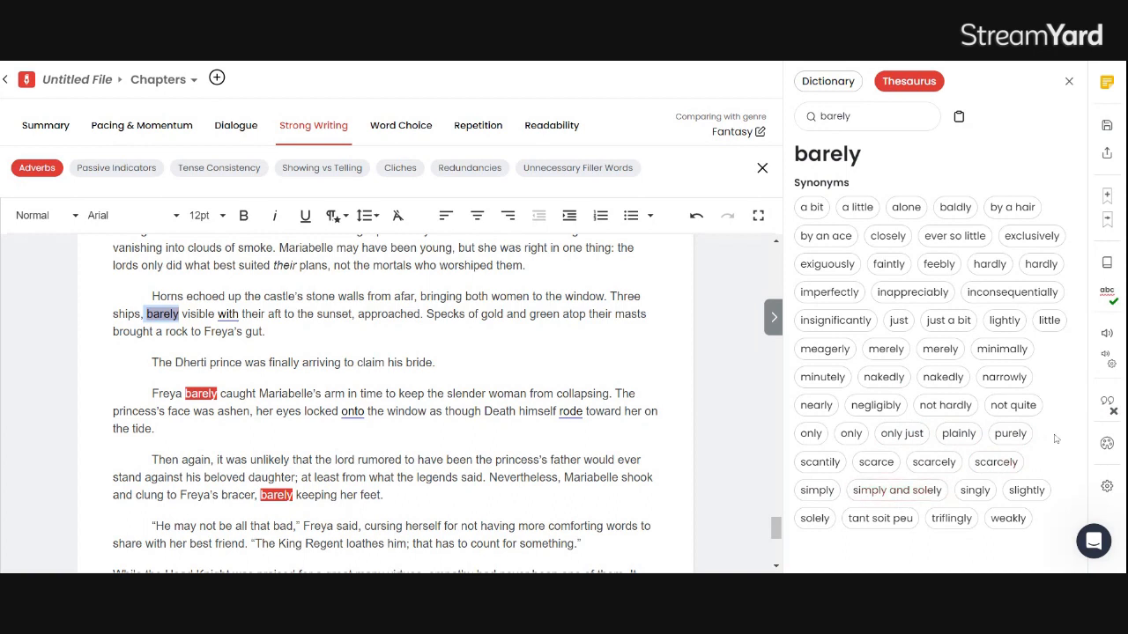
left_click(985, 263)
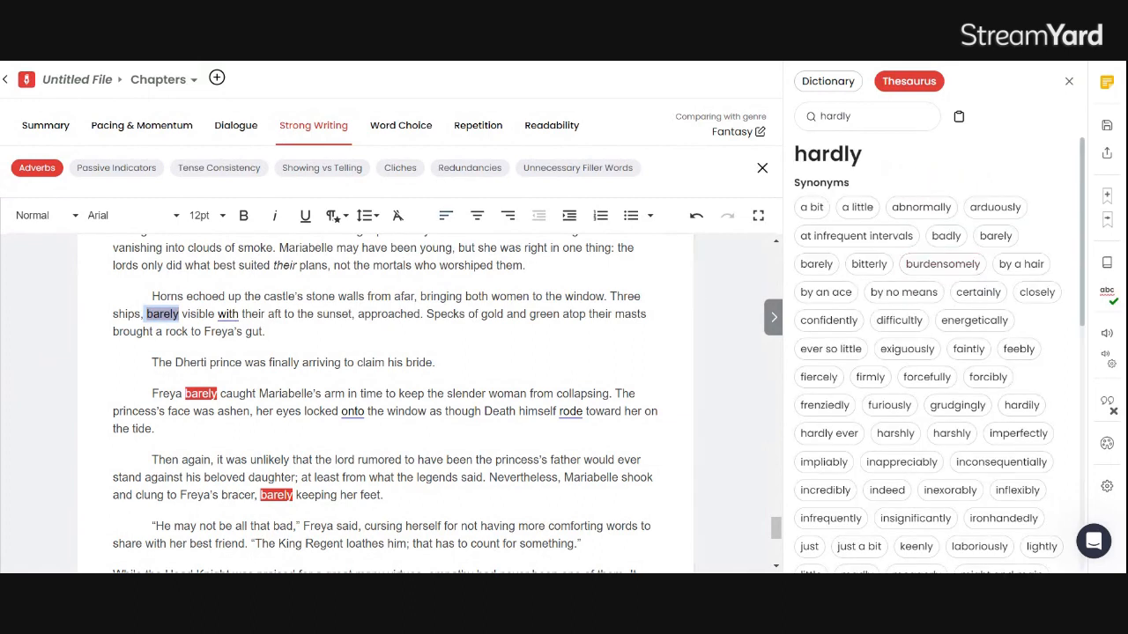
Step: Replace "barely" with "hardly" before "visible" in the sentence about the three ships
left_click(173, 314)
key("BackSpace")
key("BackSpace")
key("BackSpace")
key("BackSpace")
type("hard")
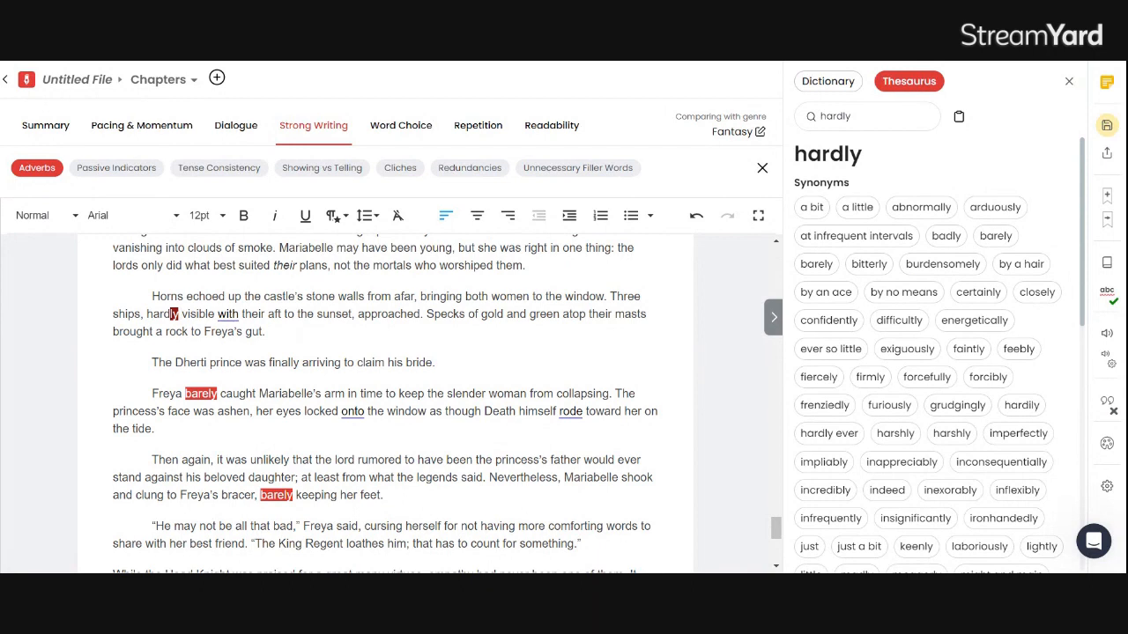
key("Delete")
key("Delete")
type("ly")
Step: Change "aft" to "afts" in the sentence about the three ships, and run the Passive Indicators report
left_click(284, 314)
type("a")
key("BackSpace")
type("s")
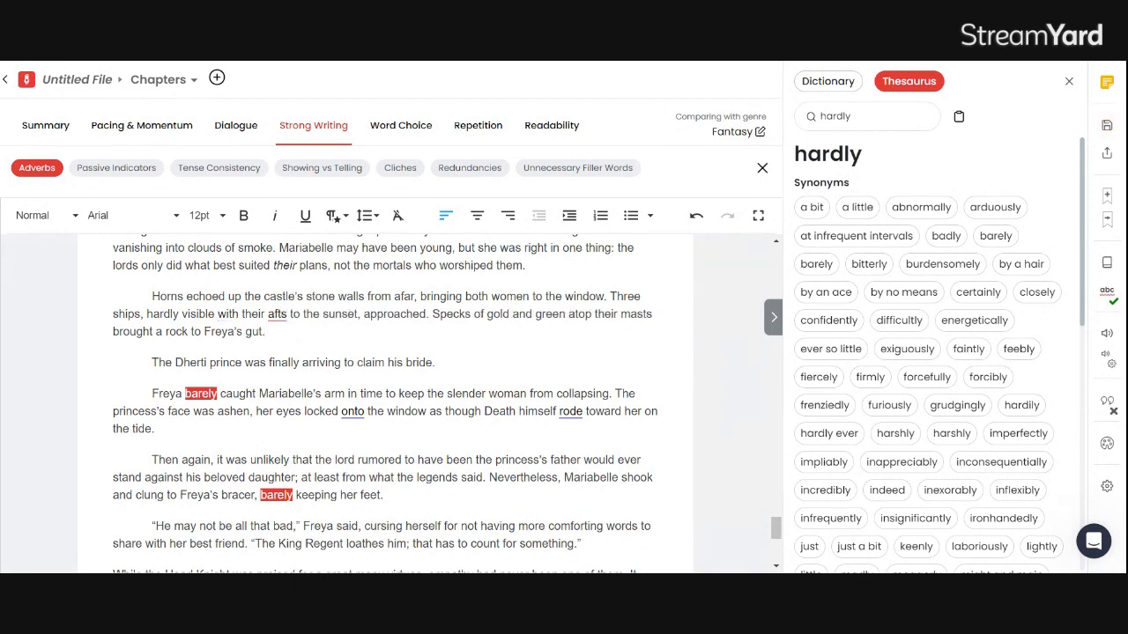
left_click(266, 333)
left_click(112, 169)
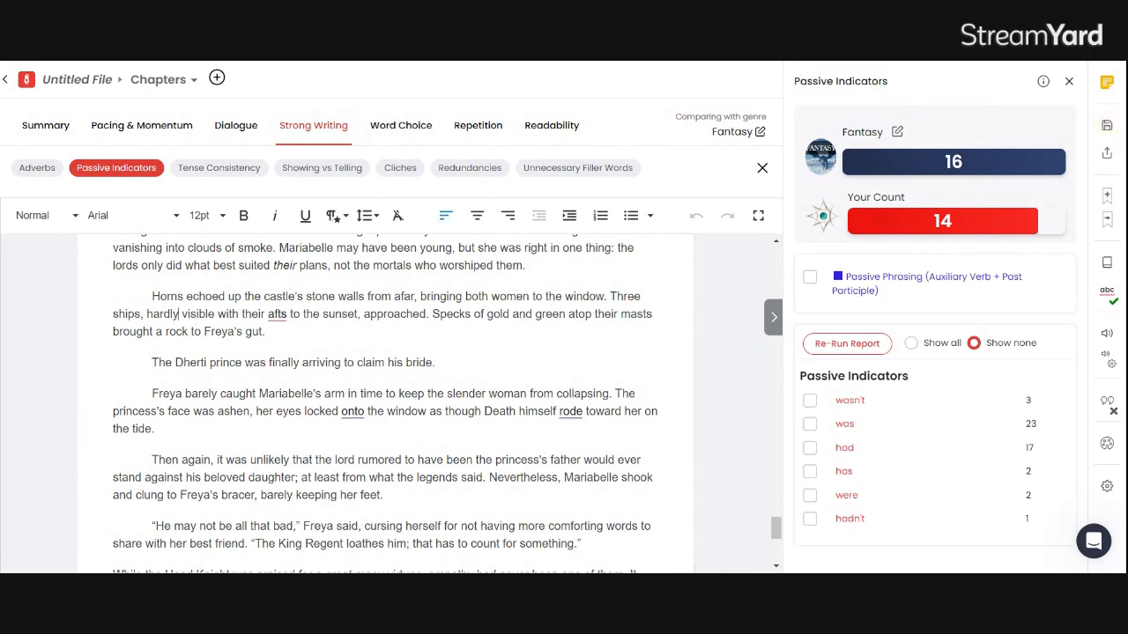
Step: Change "hardly" back to "barely" before "visible" in the sentence about the three ships
key("BackSpace")
key("BackSpace")
key("BackSpace")
key("BackSpace")
key("BackSpace")
key("BackSpace")
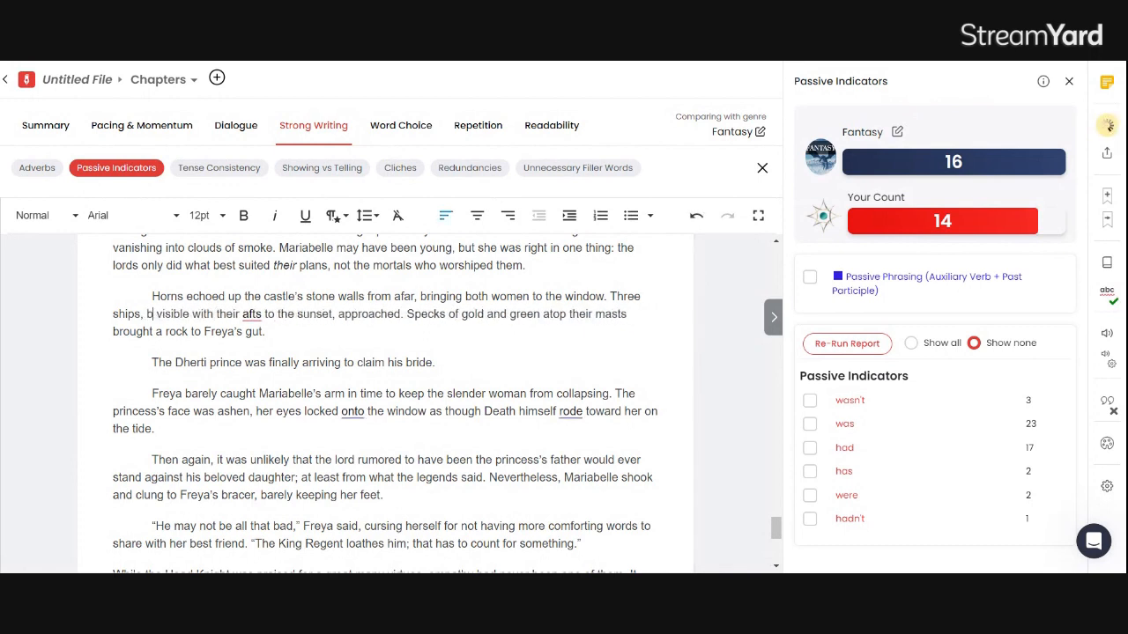
type("barely")
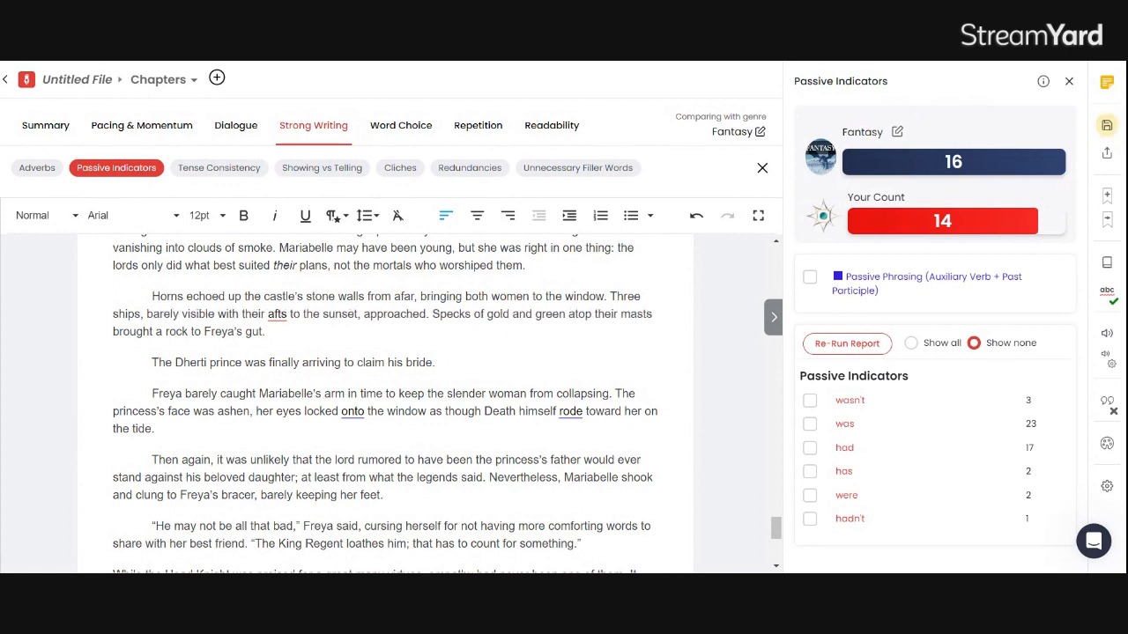
left_click(176, 332)
Step: Highlight the passive indicator "had" and step through its occurrences to the one in "the wand she had to use"
left_click(809, 447)
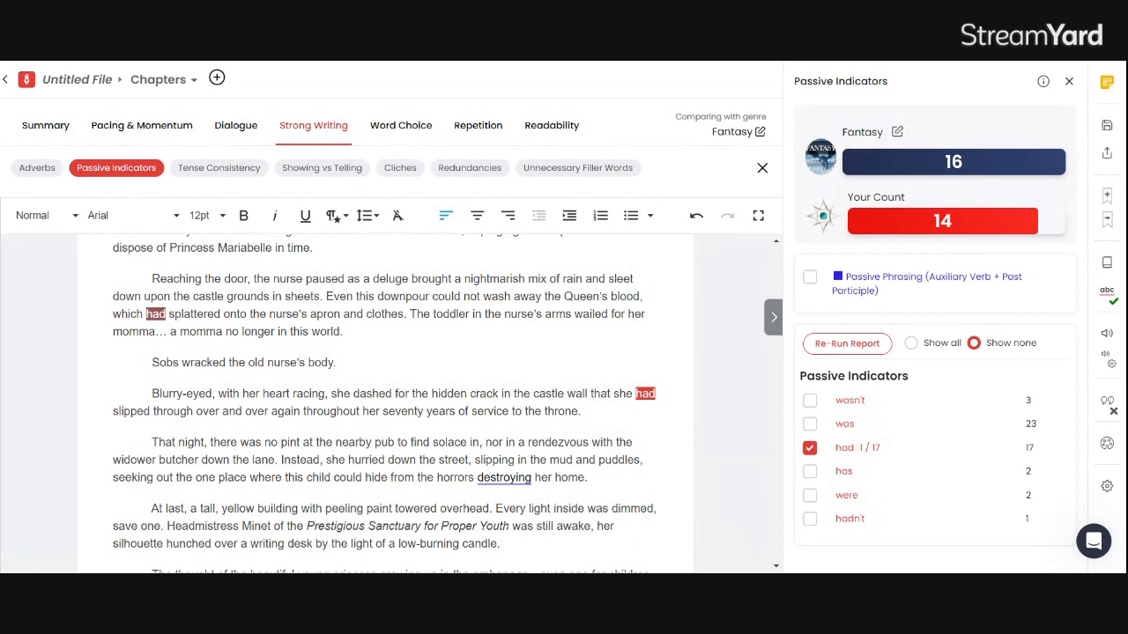
left_click(814, 449)
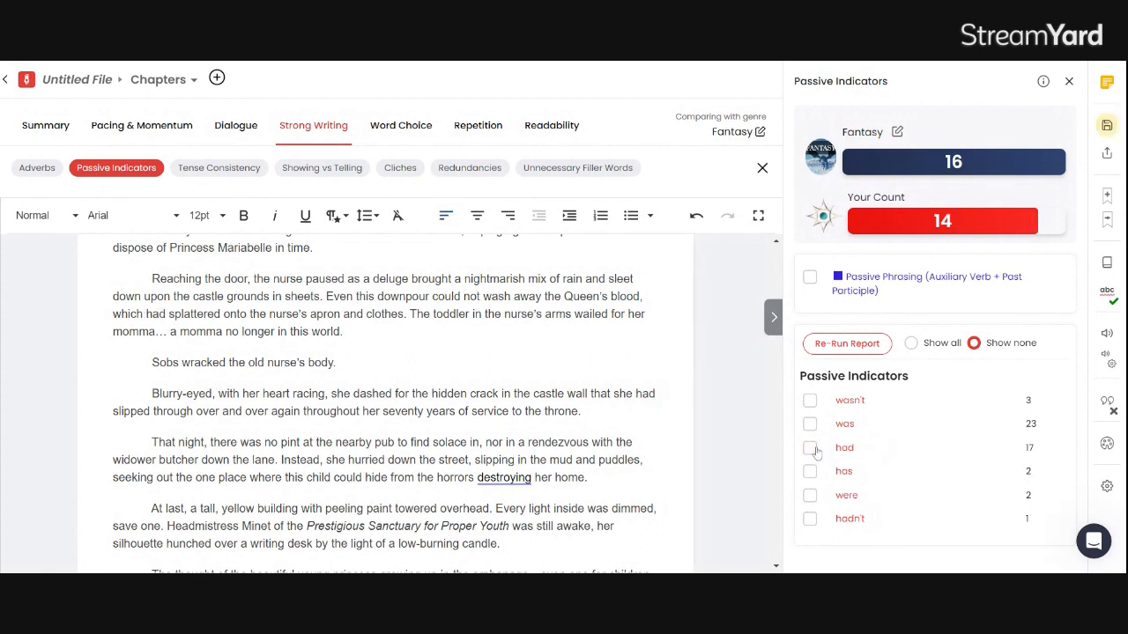
left_click(814, 449)
left_click(811, 449)
left_click(811, 449)
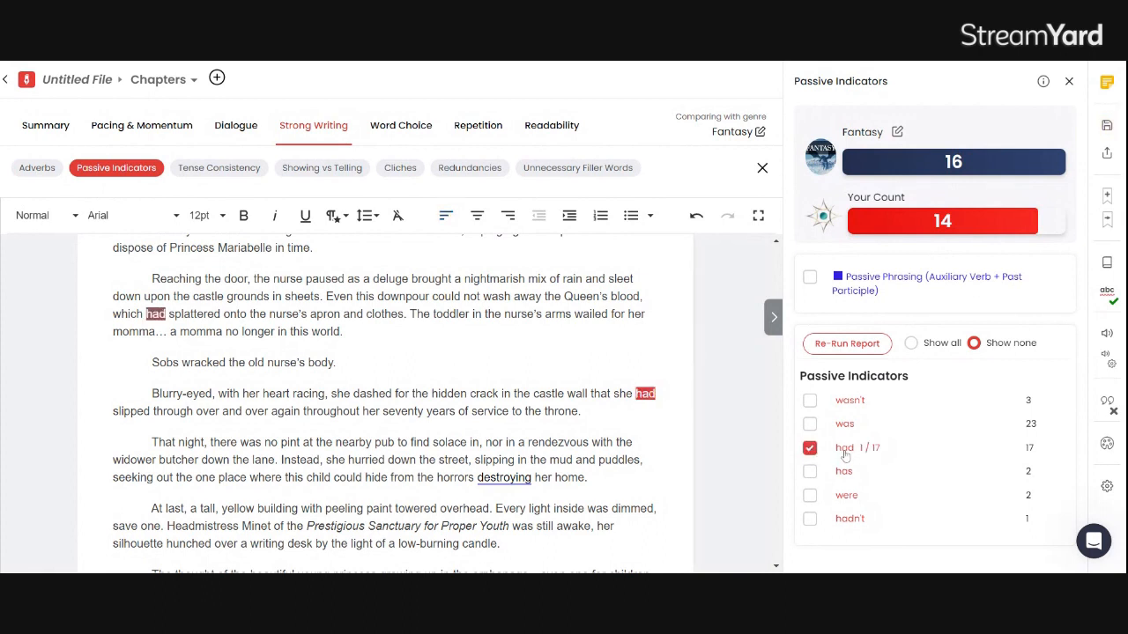
left_click(843, 450)
left_click(844, 451)
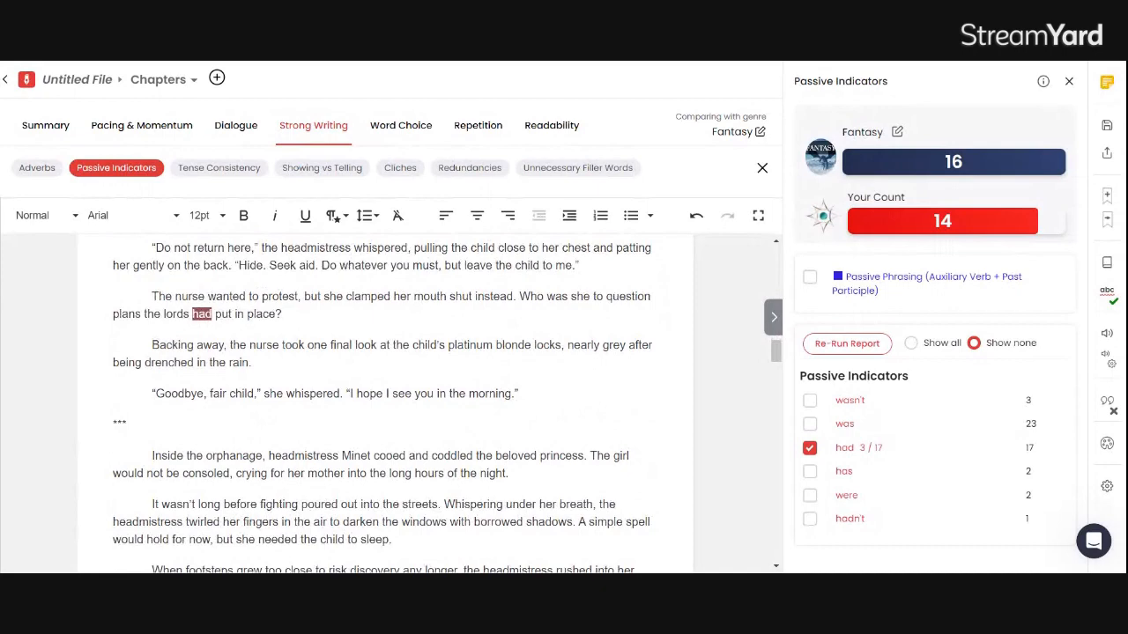
left_click(844, 451)
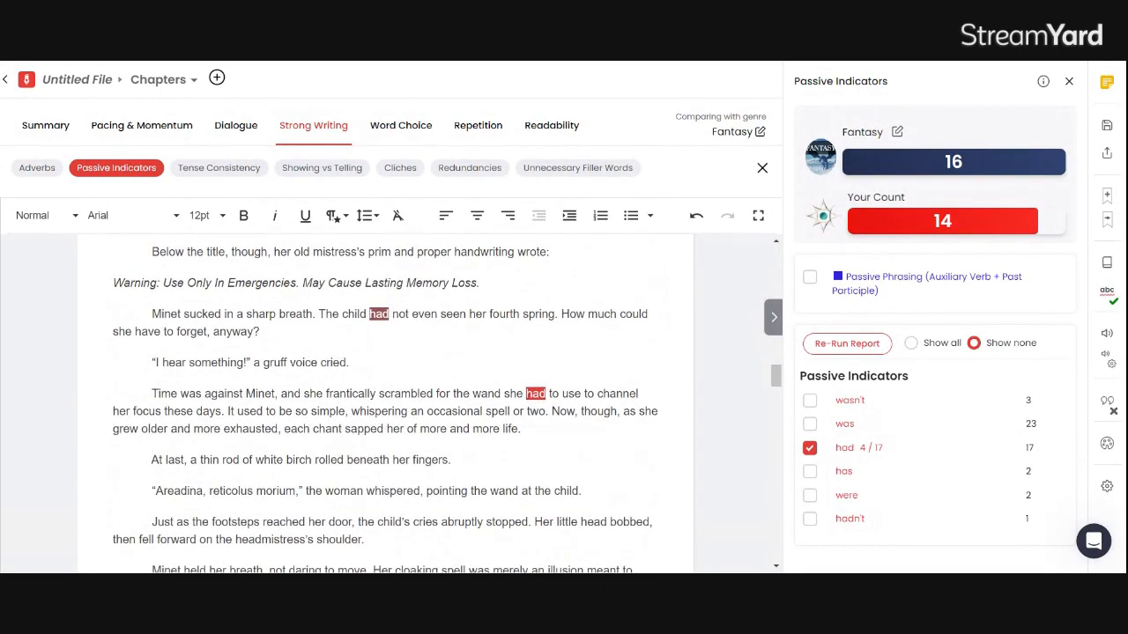
left_click(844, 451)
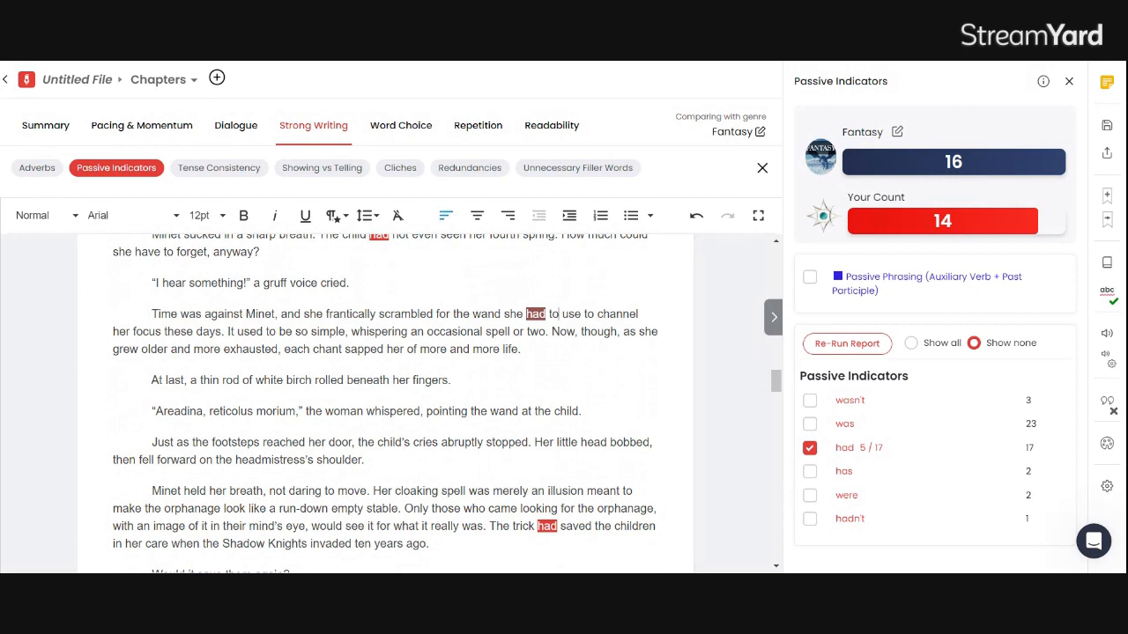
Step: Reword "she had to use to channel" as "she used to channel" in the paragraph beginning "Time was against Minet"
key("BackSpace")
key("BackSpace")
key("BackSpace")
key("BackSpace")
key("BackSpace")
key("BackSpace")
key("BackSpace")
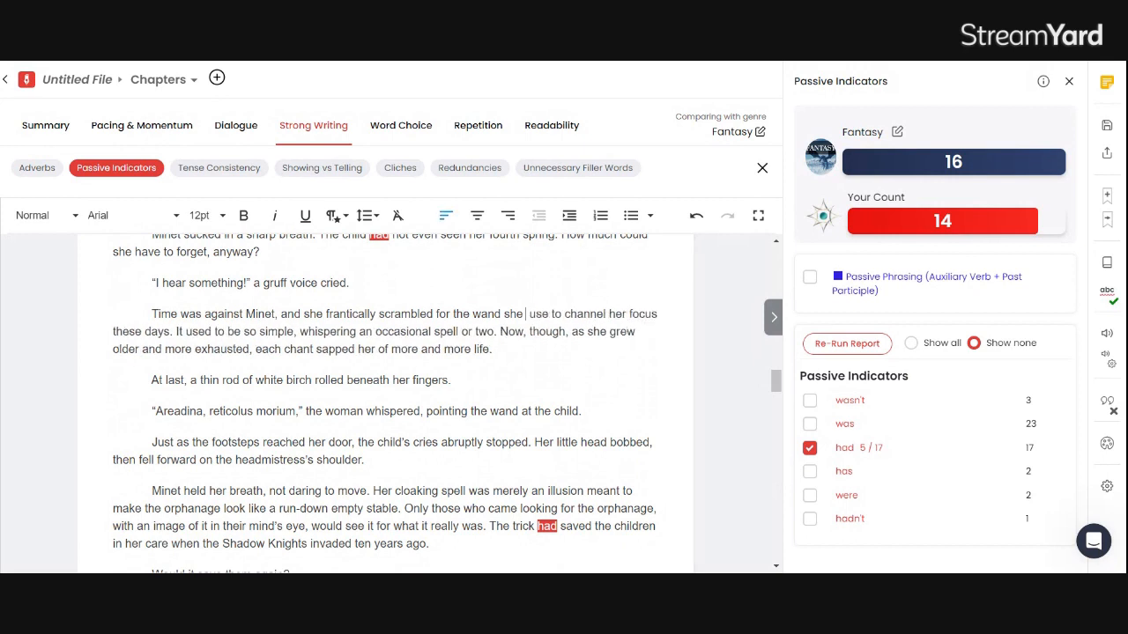
key("Delete")
type("d")
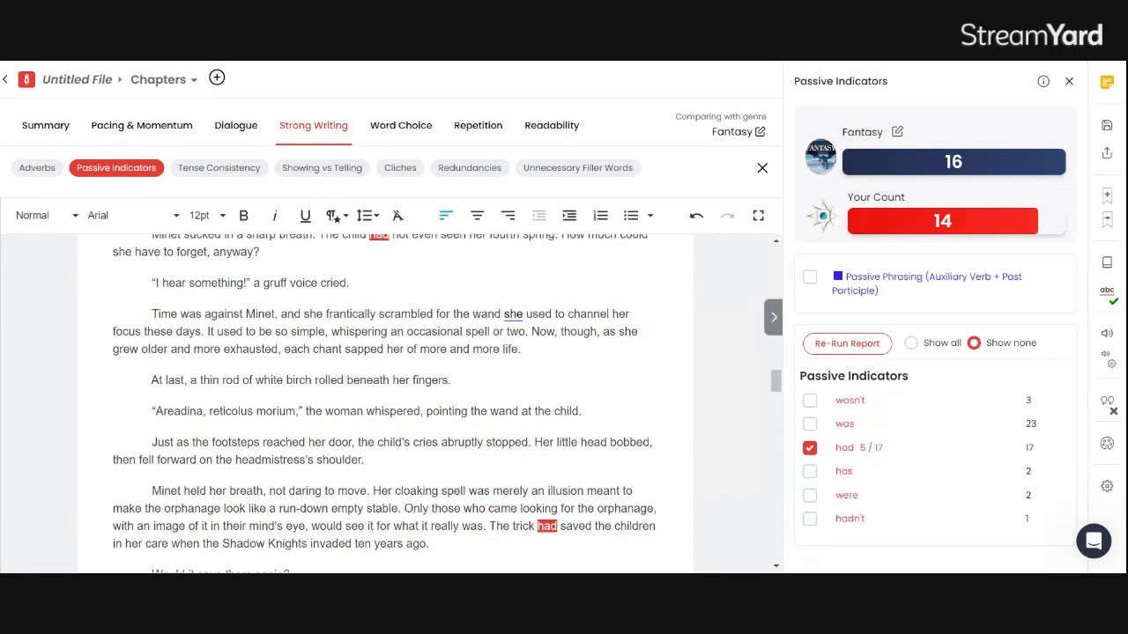
Step: Run the Tense Consistency report, review its past, present and future tense groups, and locate the present-tense verb "am" in the manuscript
left_click(224, 166)
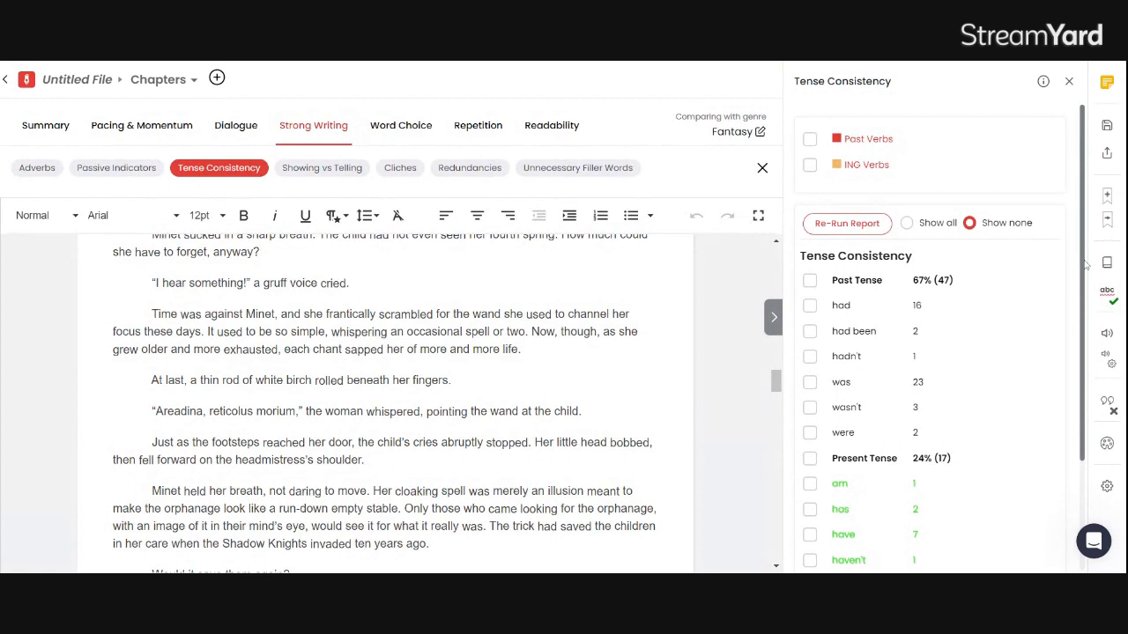
left_click_drag(1086, 264, 1079, 385)
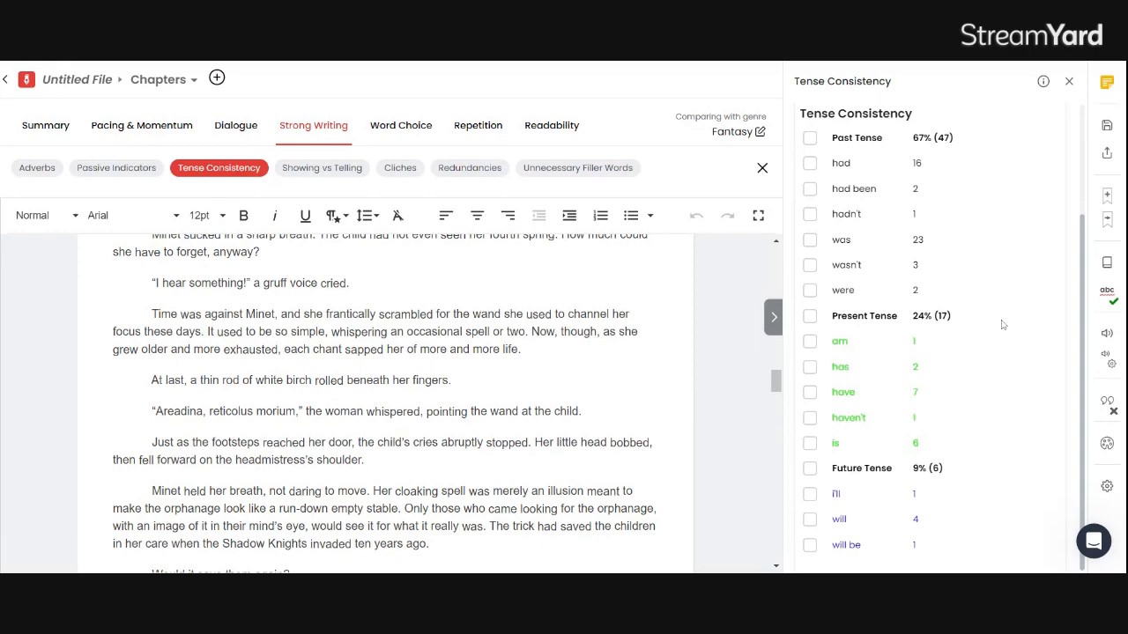
left_click(840, 344)
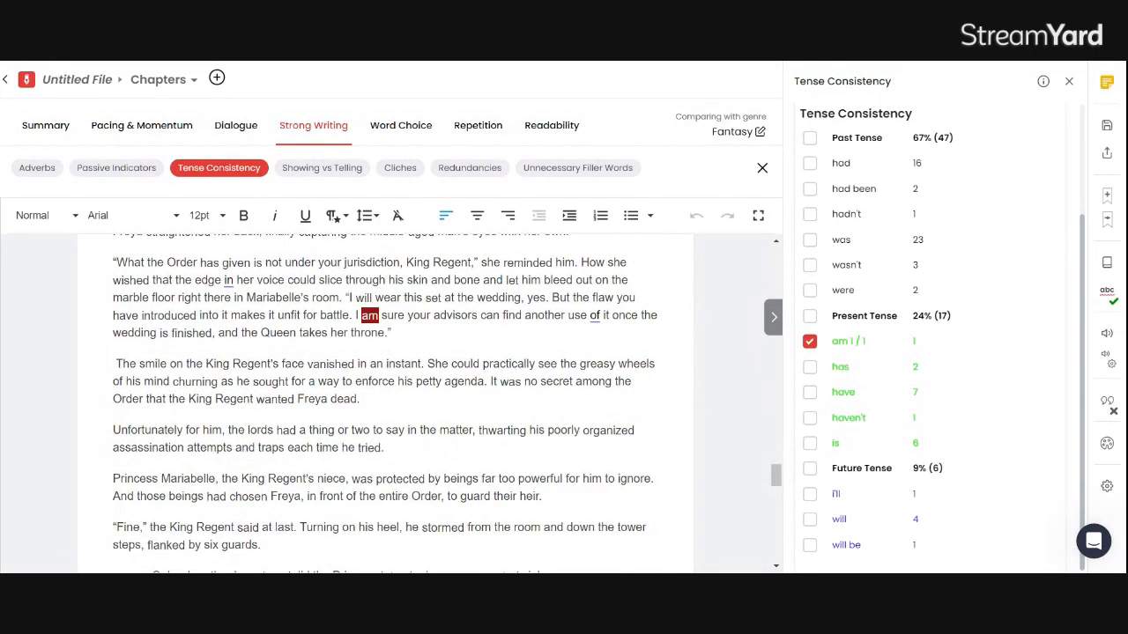
Step: Locate the present-tense verb "has" in the manuscript, clearing the highlights for both "am" and "has"
left_click(841, 370)
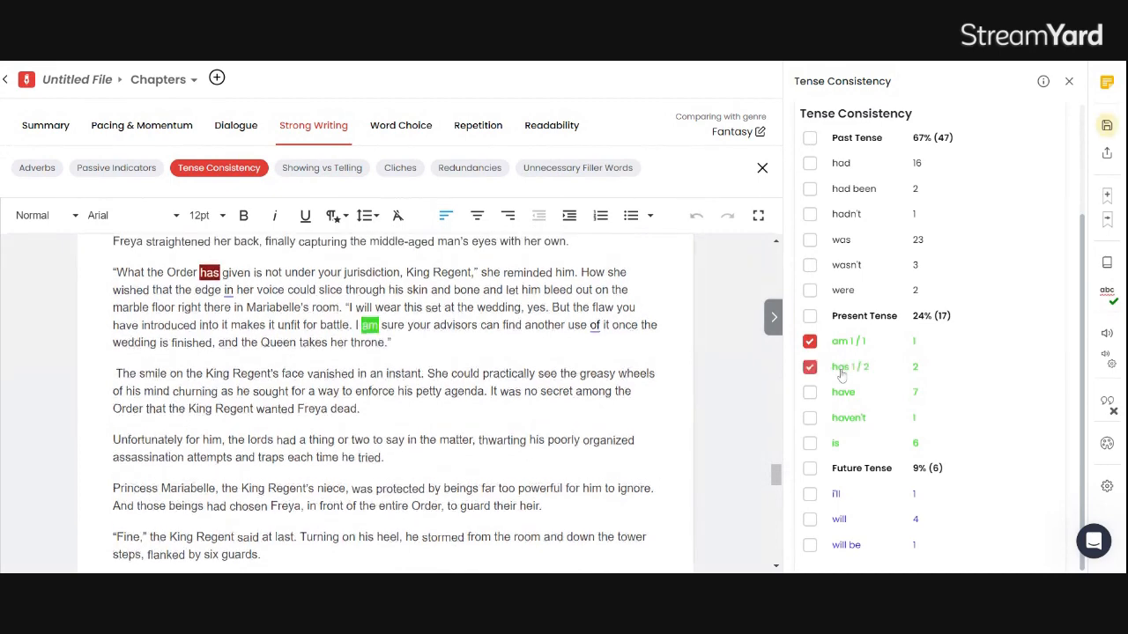
left_click(810, 342)
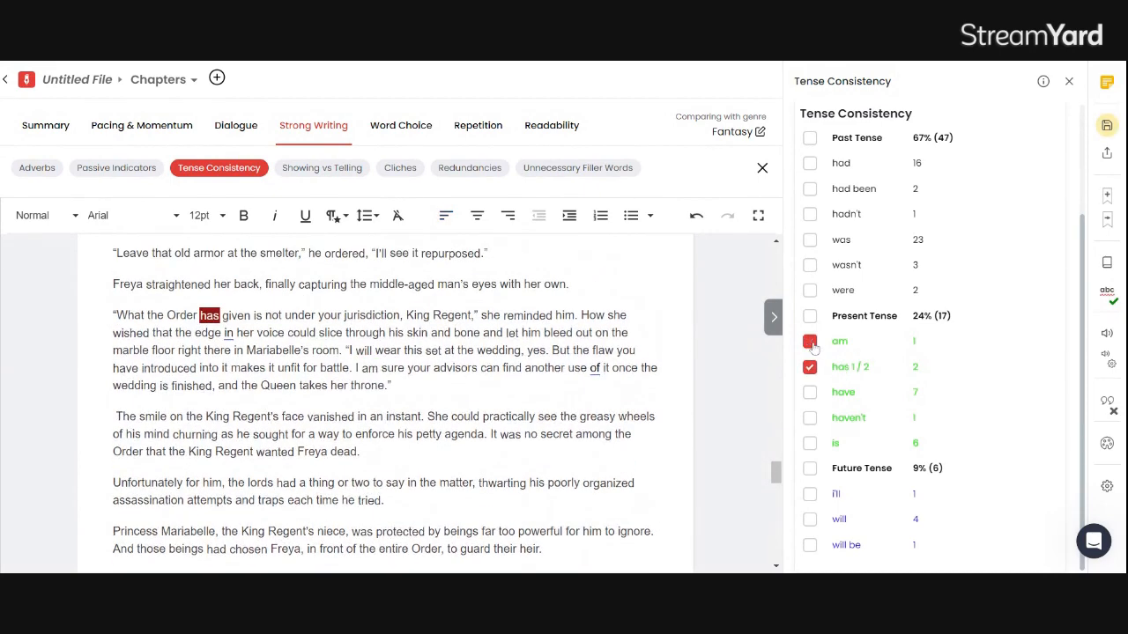
left_click(809, 366)
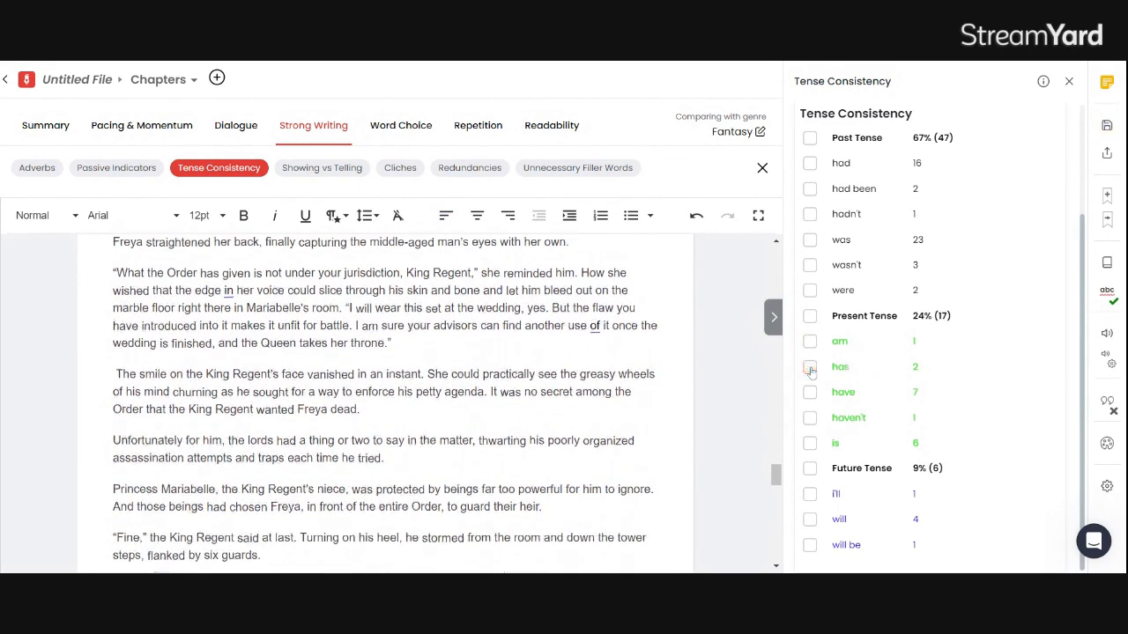
Step: Highlight the present-tense verb "have" and step through its occurrences to the one in "Mariabelle may have been young"
left_click(810, 394)
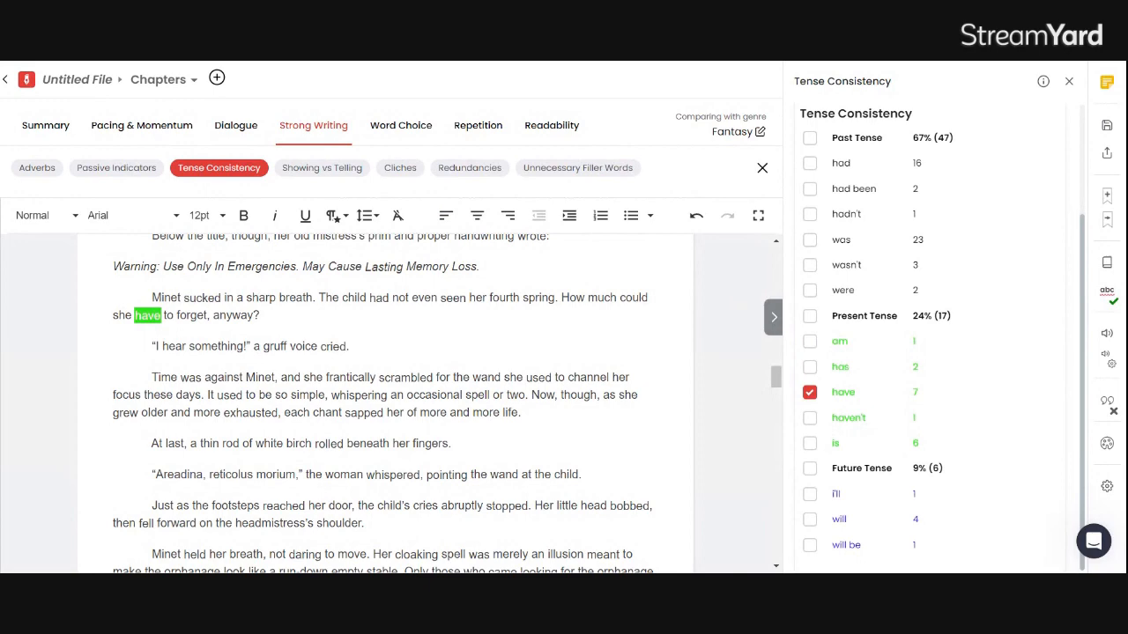
left_click(842, 399)
left_click(842, 398)
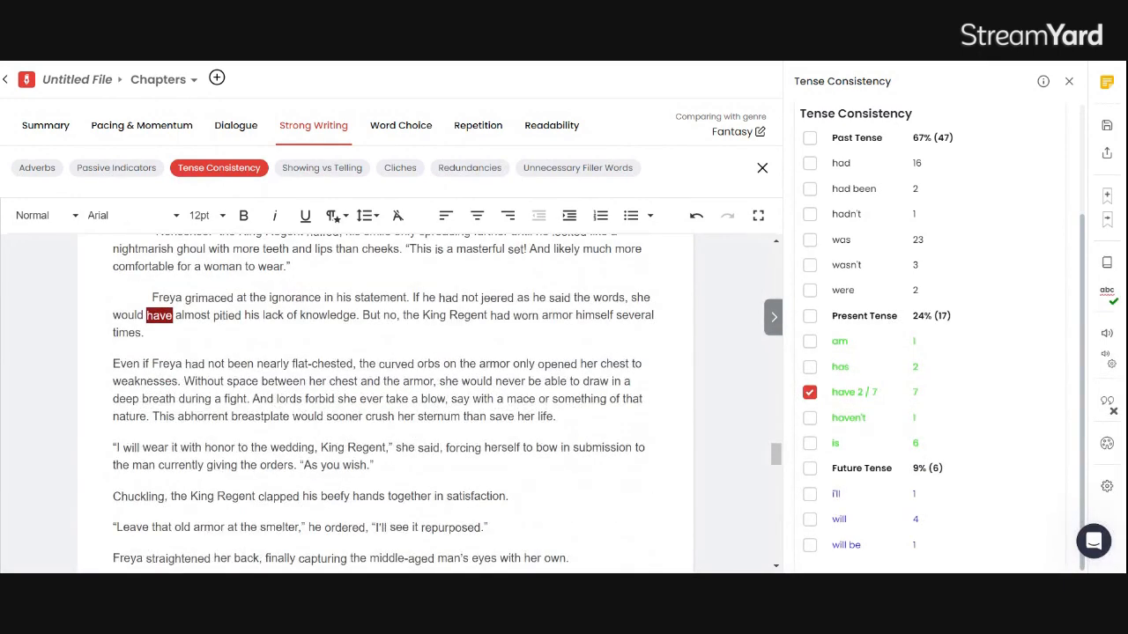
left_click(843, 398)
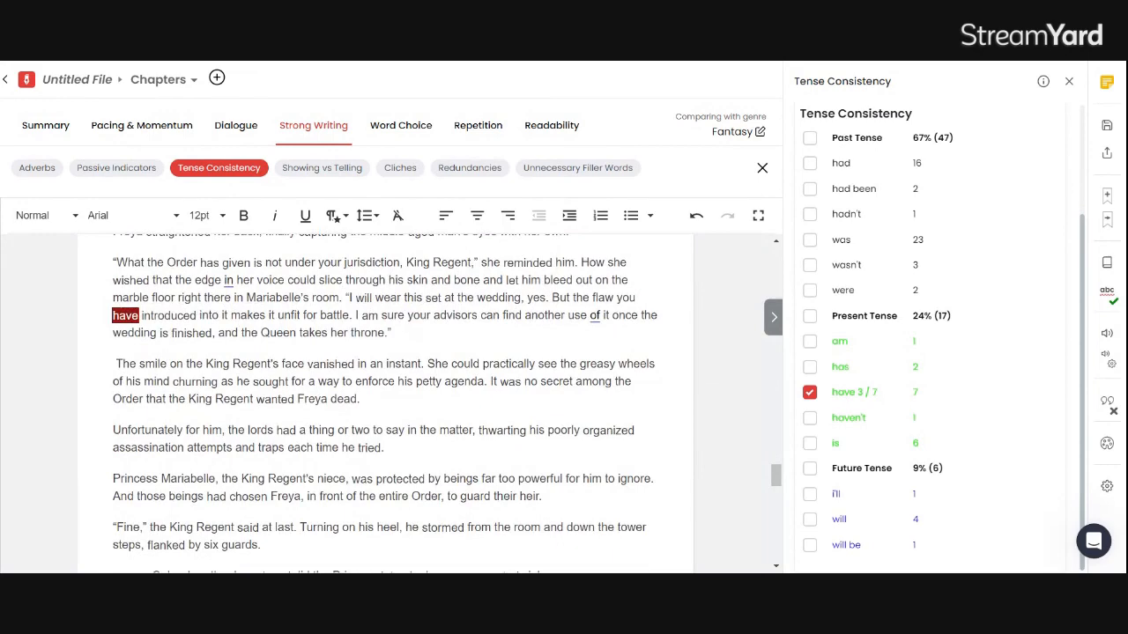
left_click(843, 398)
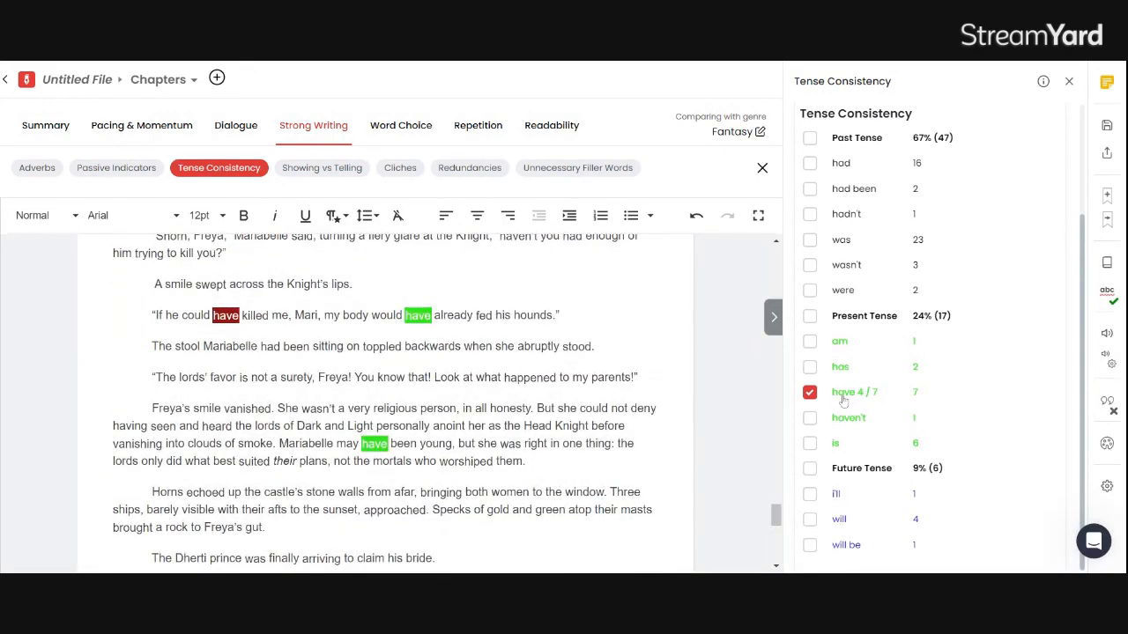
left_click(843, 398)
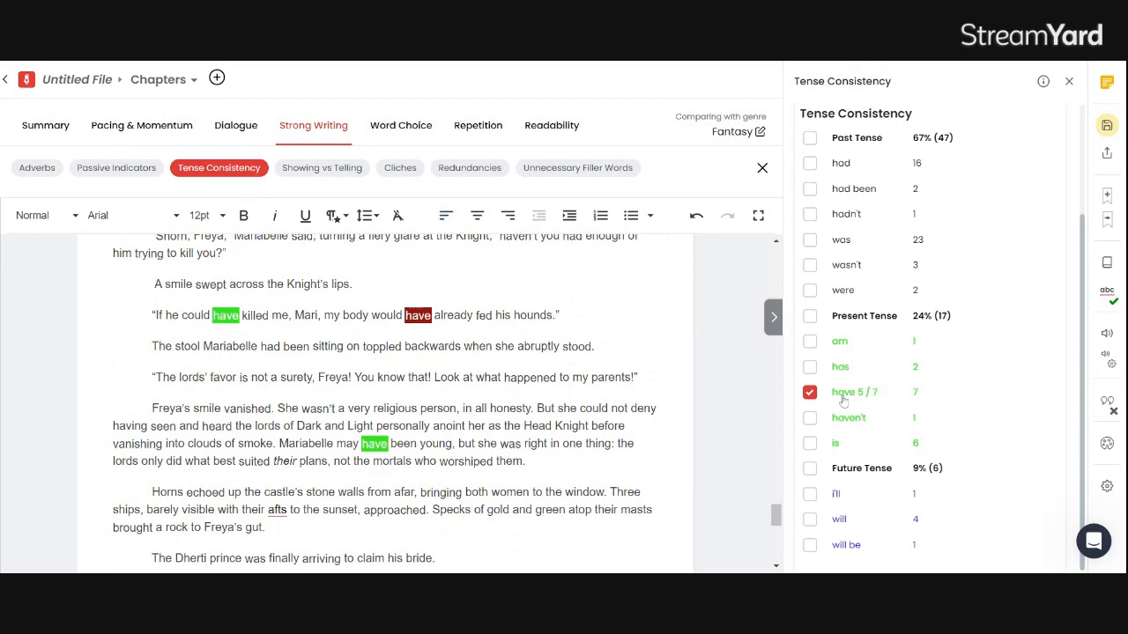
left_click(843, 398)
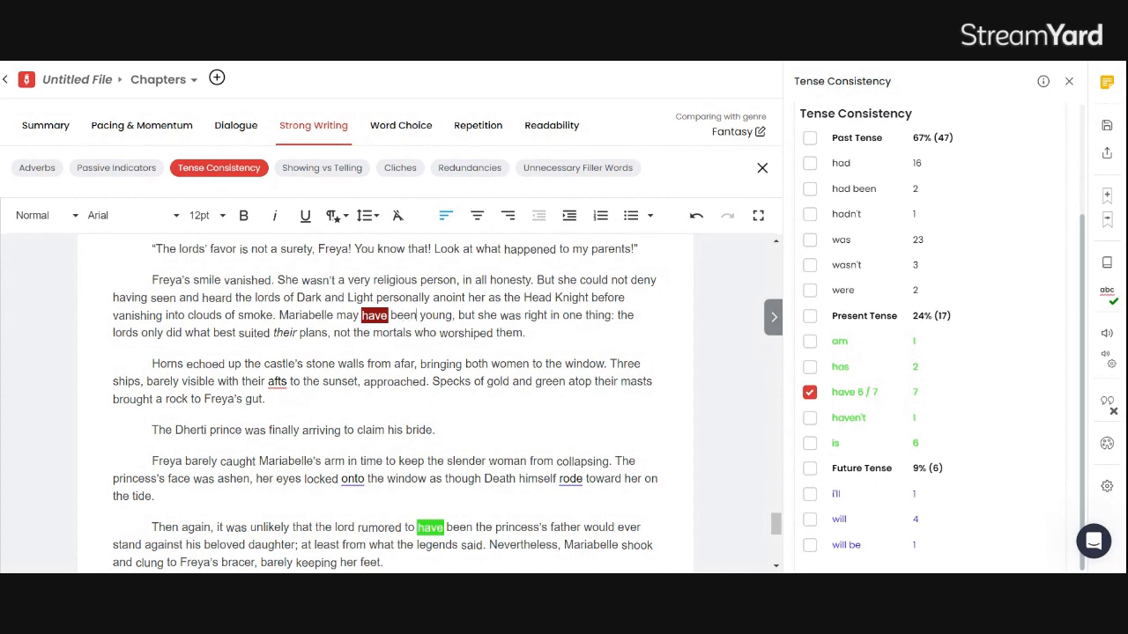
Step: Reword "Mariabelle may have been young" as "Mariabelle was young" in the paragraph beginning "Freya's smile vanished"
key("BackSpace")
key("BackSpace")
key("BackSpace")
key("BackSpace")
key("BackSpace")
key("BackSpace")
key("BackSpace")
key("BackSpace")
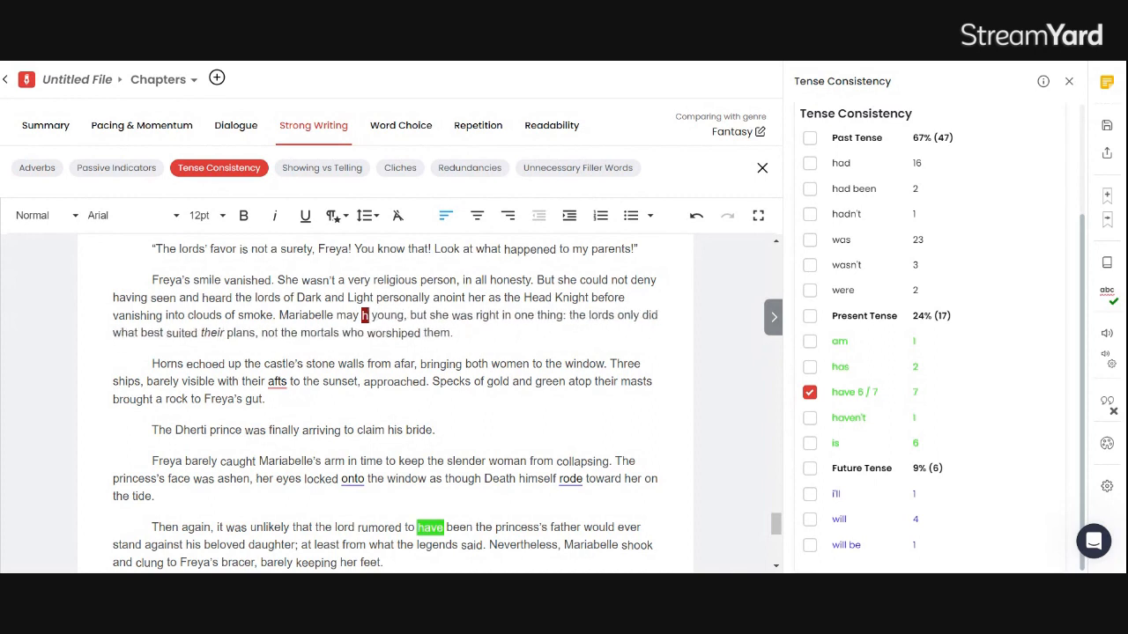
key("BackSpace")
key("BackSpace")
key("BackSpace")
key("BackSpace")
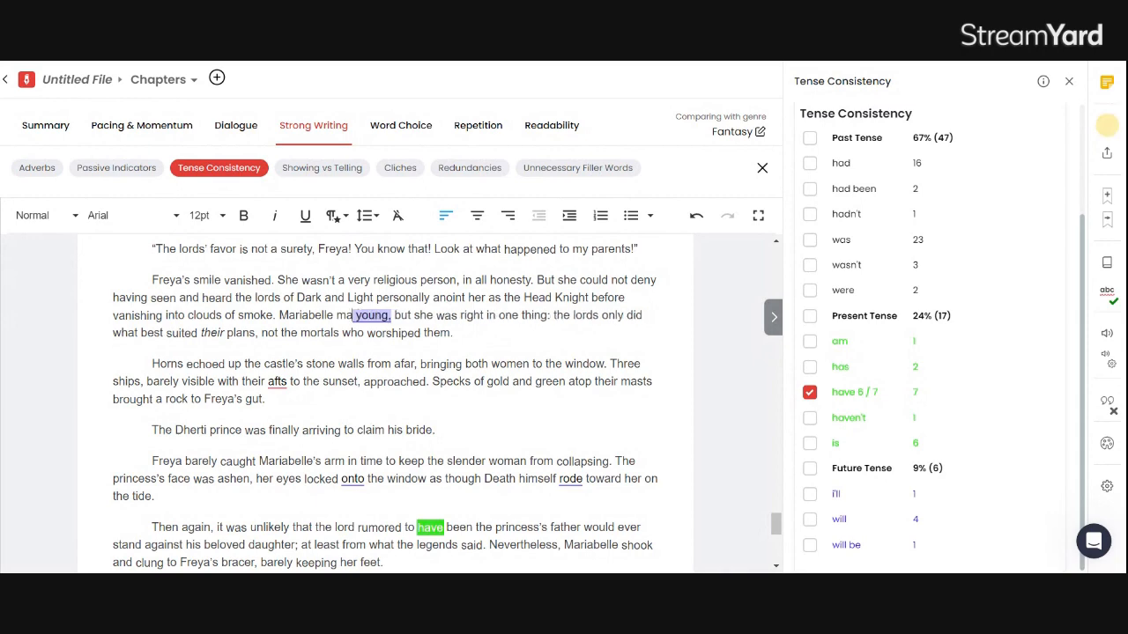
type("was")
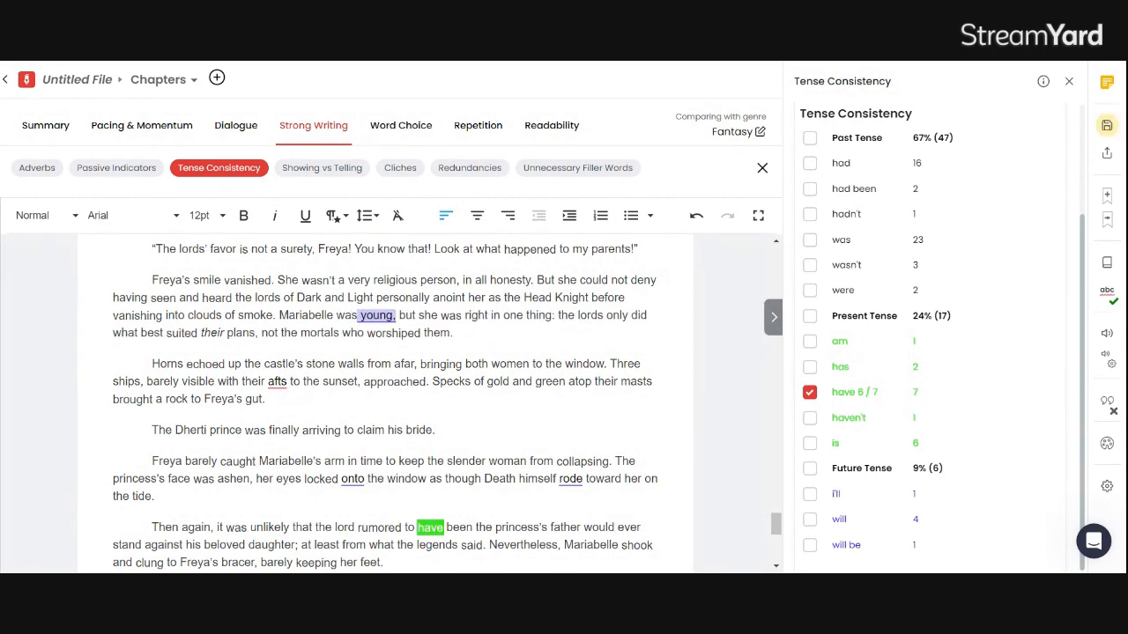
Step: Clear the "have" highlights and check where the present-tense verbs "haven't" and "is" occur in the manuscript
left_click(864, 400)
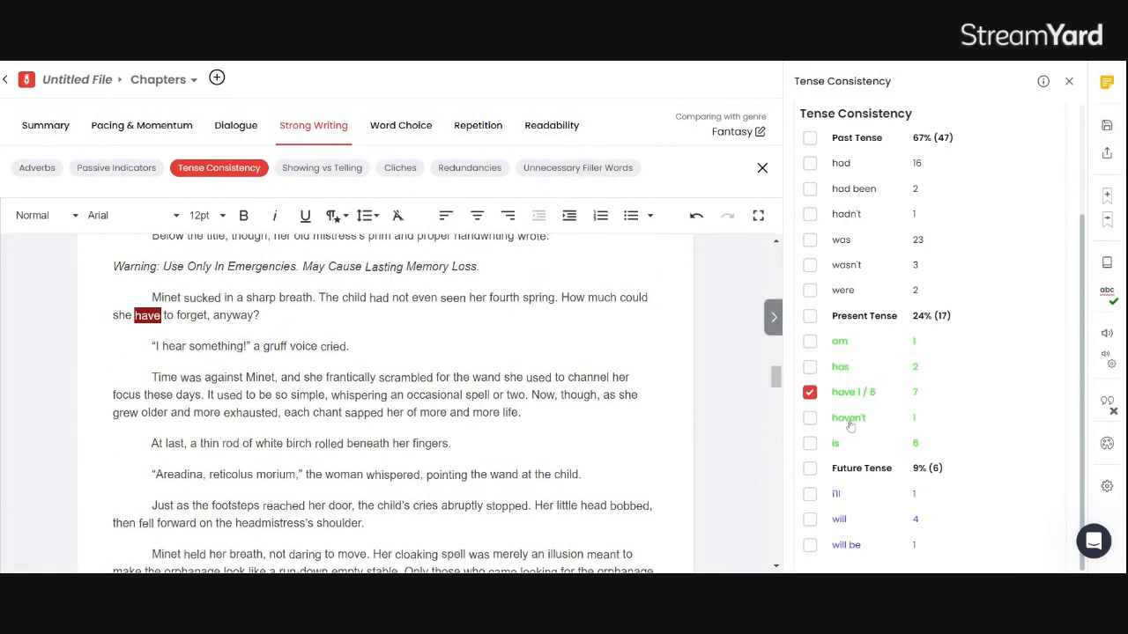
left_click(810, 394)
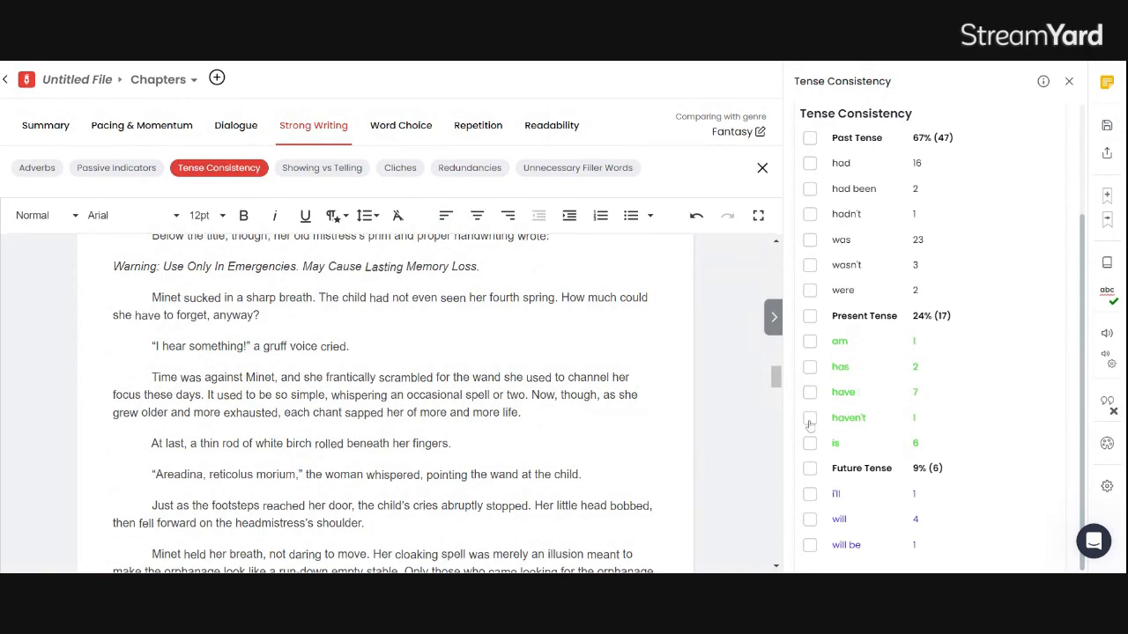
left_click(810, 417)
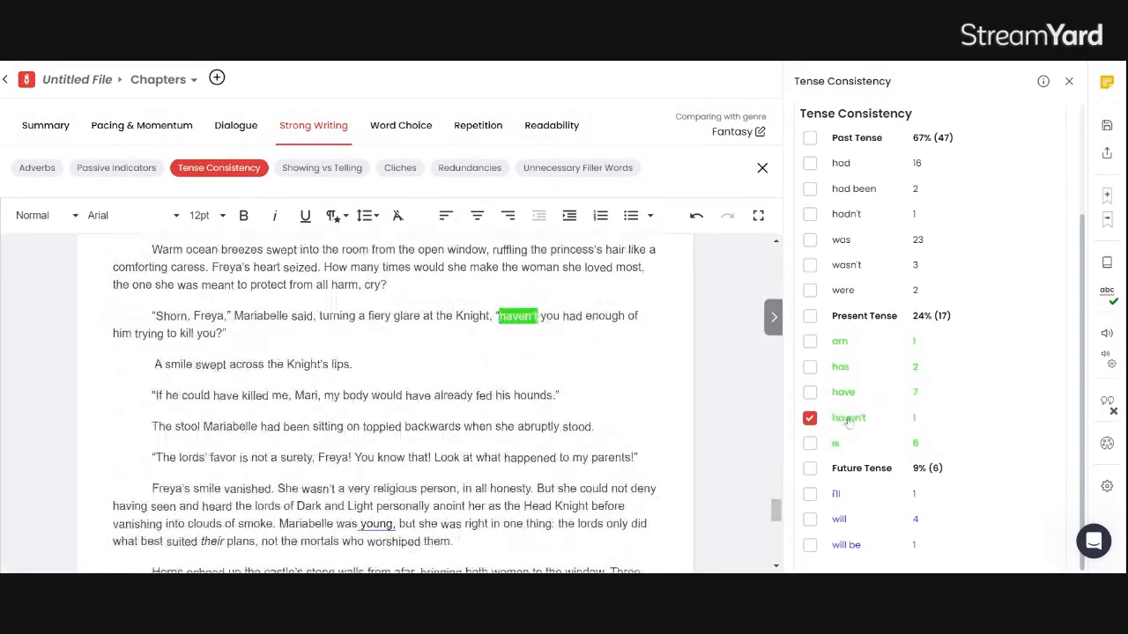
left_click(811, 423)
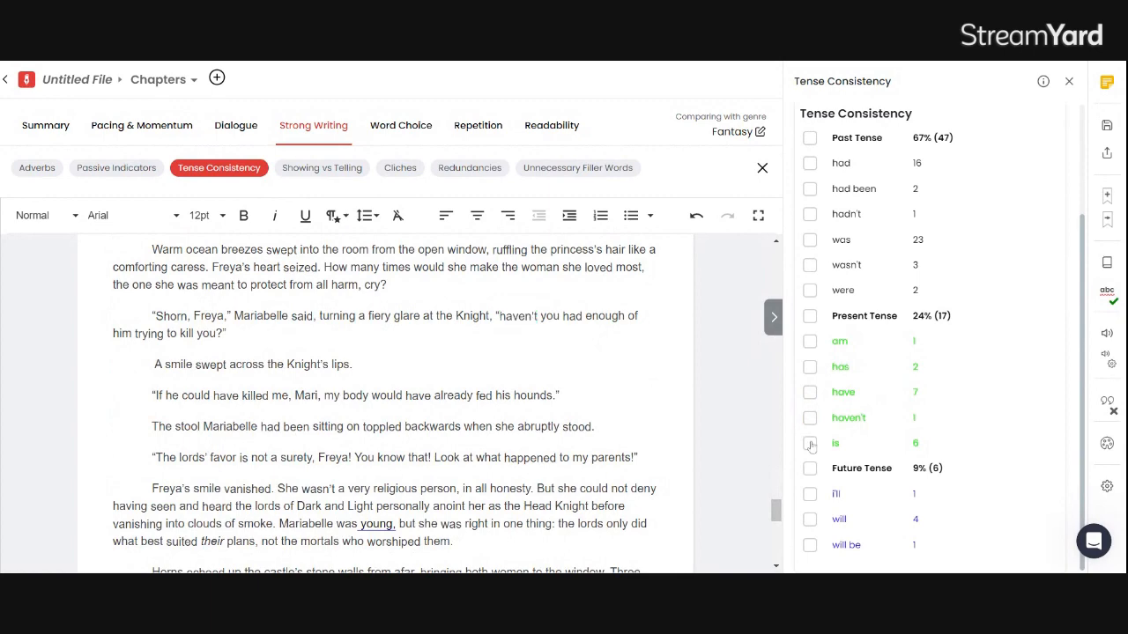
left_click(810, 444)
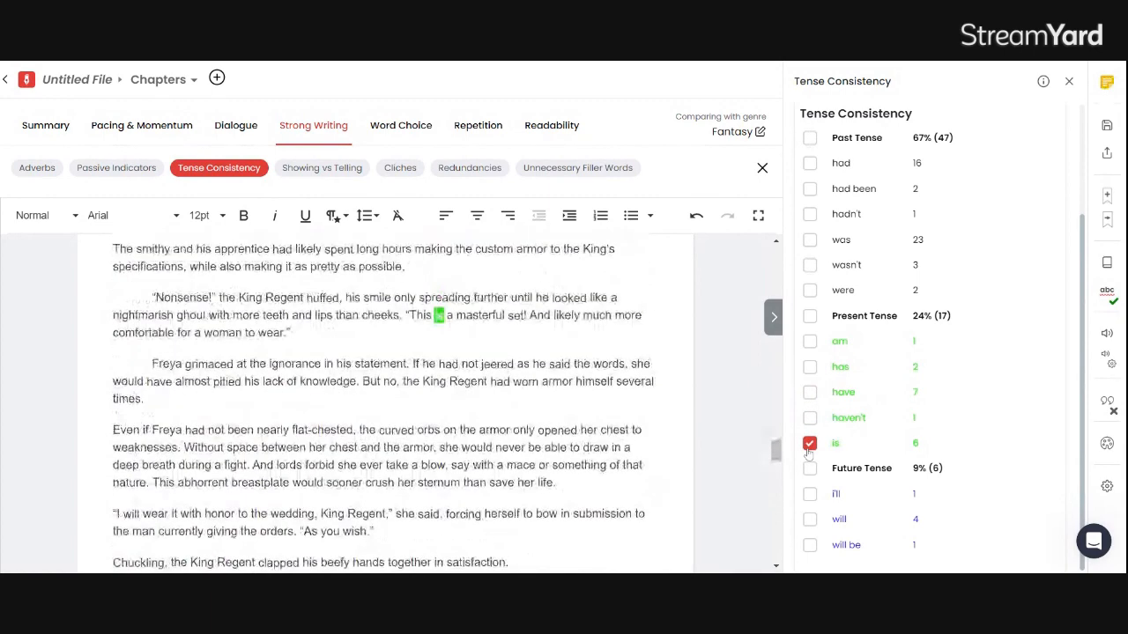
left_click(809, 445)
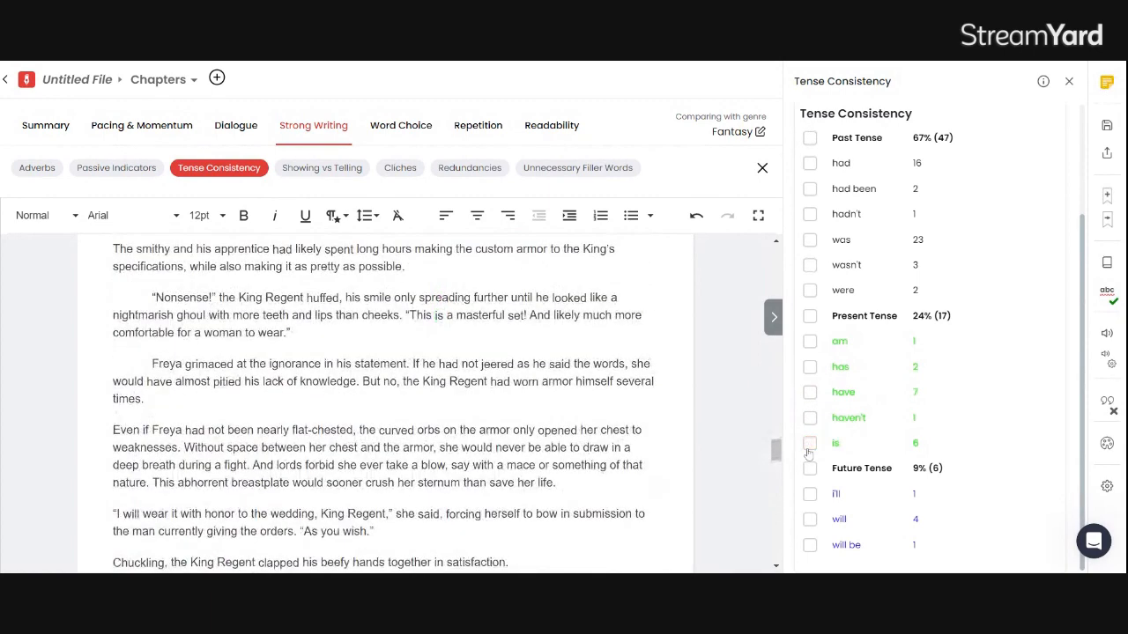
Step: Step through all occurrences of the future-tense verb "will" in the manuscript and clear its highlights
left_click(810, 524)
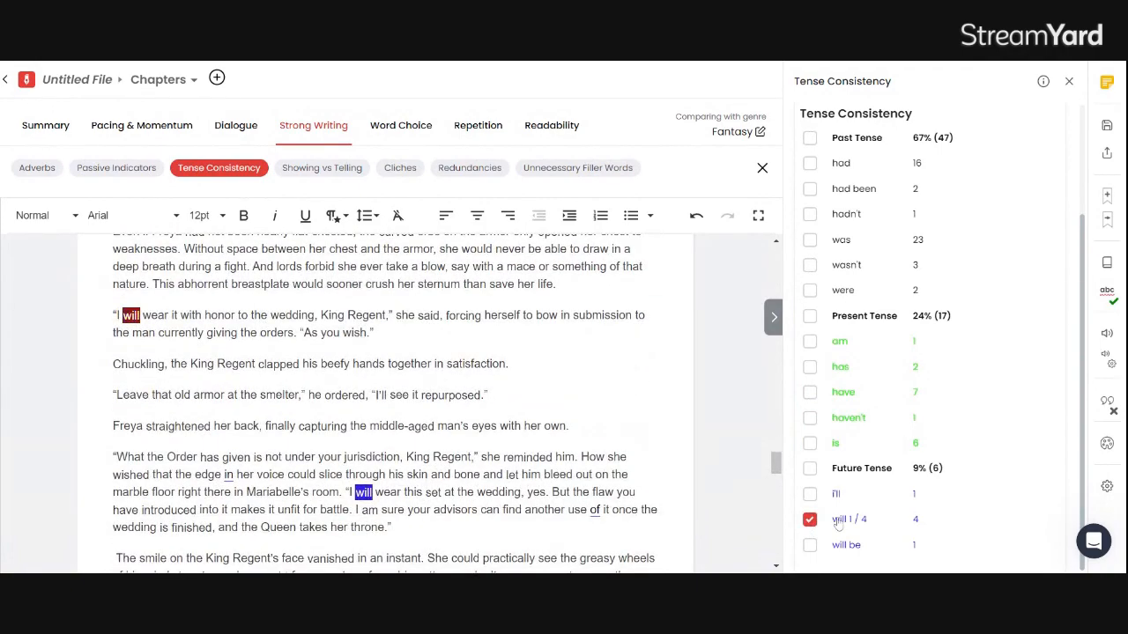
left_click(838, 520)
left_click(838, 520)
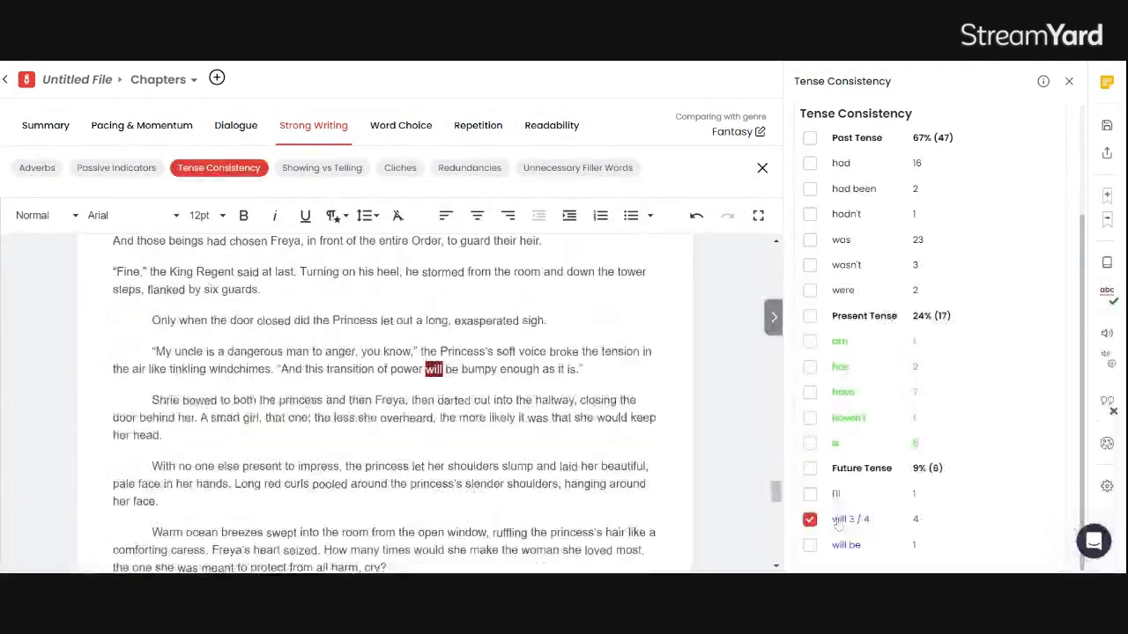
left_click(838, 519)
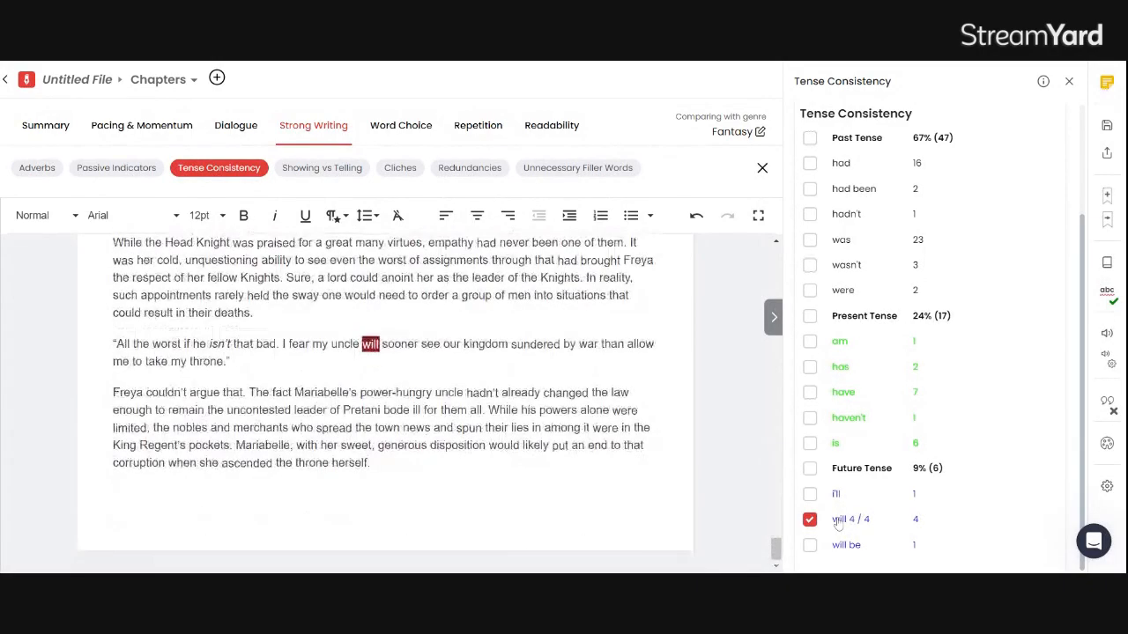
left_click(809, 520)
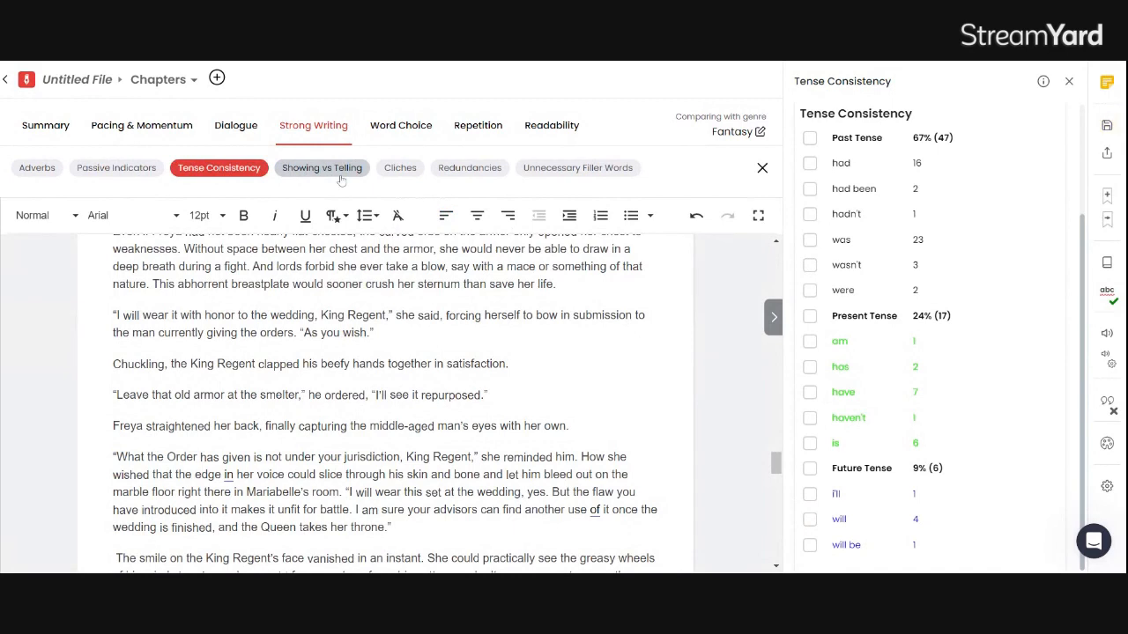
Step: Run the Showing vs Telling report and step through "could" to its occurrence in "she could imagine the malicious smile"
left_click(341, 180)
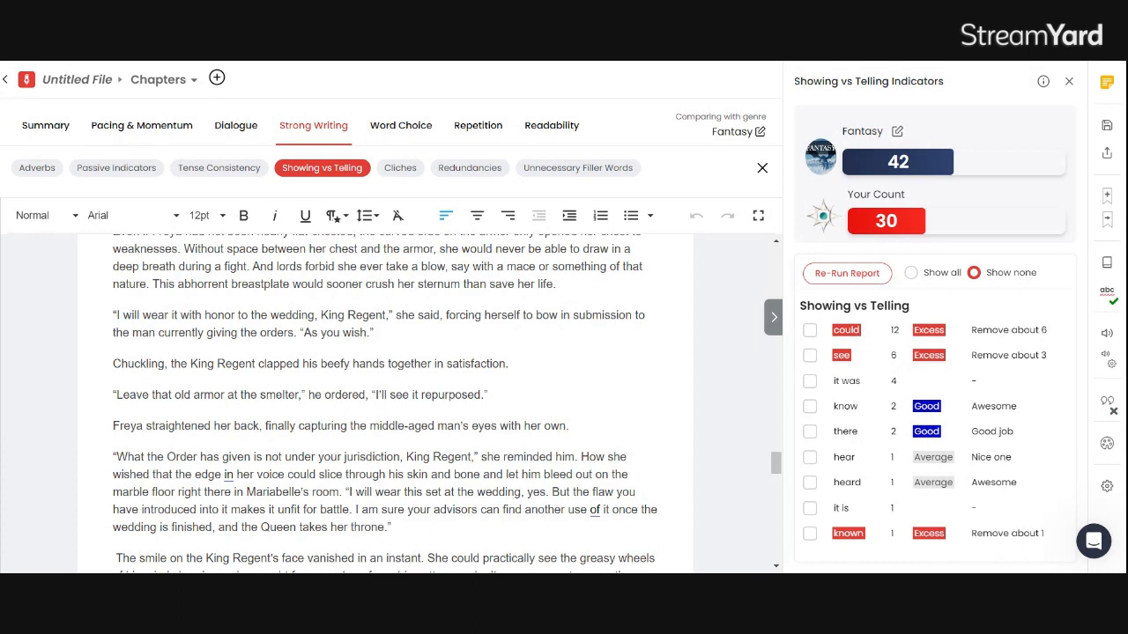
left_click(855, 333)
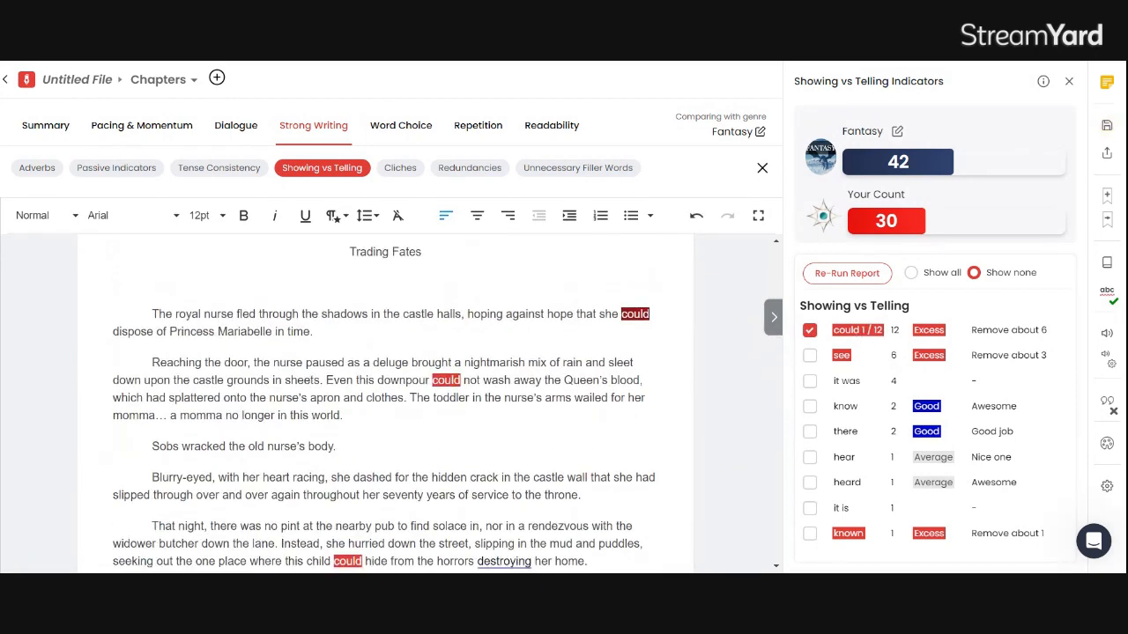
left_click(854, 333)
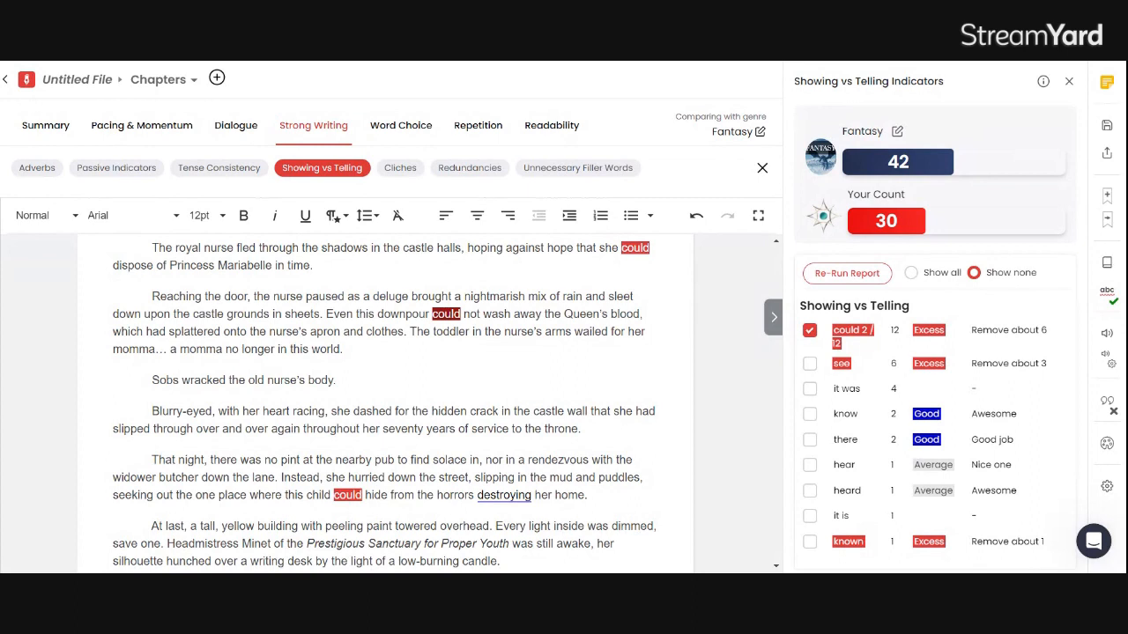
left_click(854, 334)
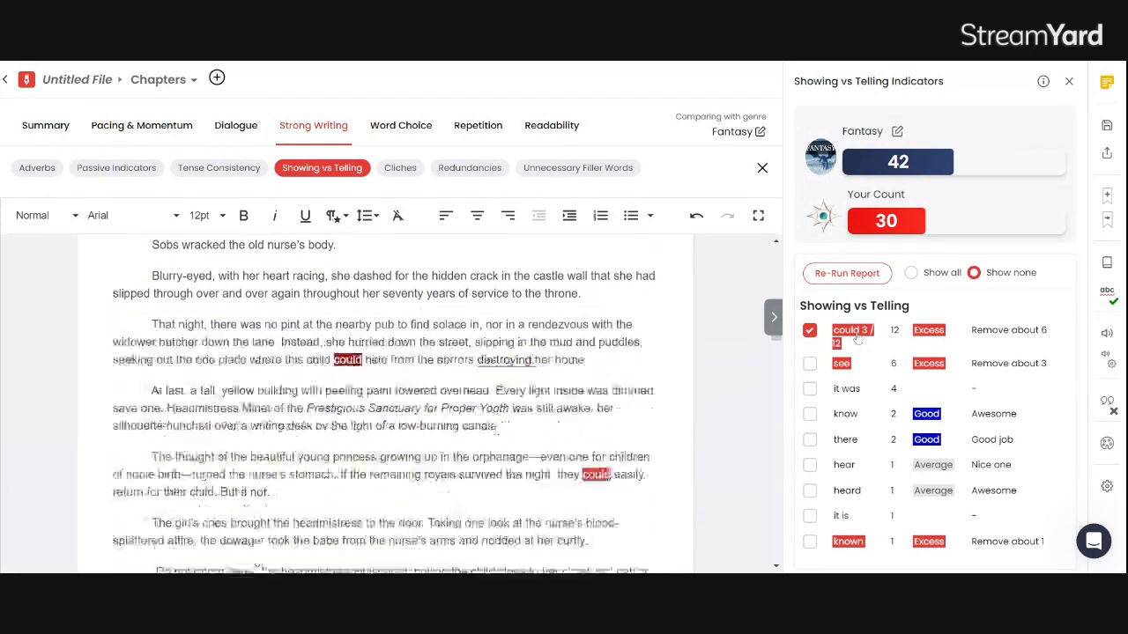
left_click(855, 335)
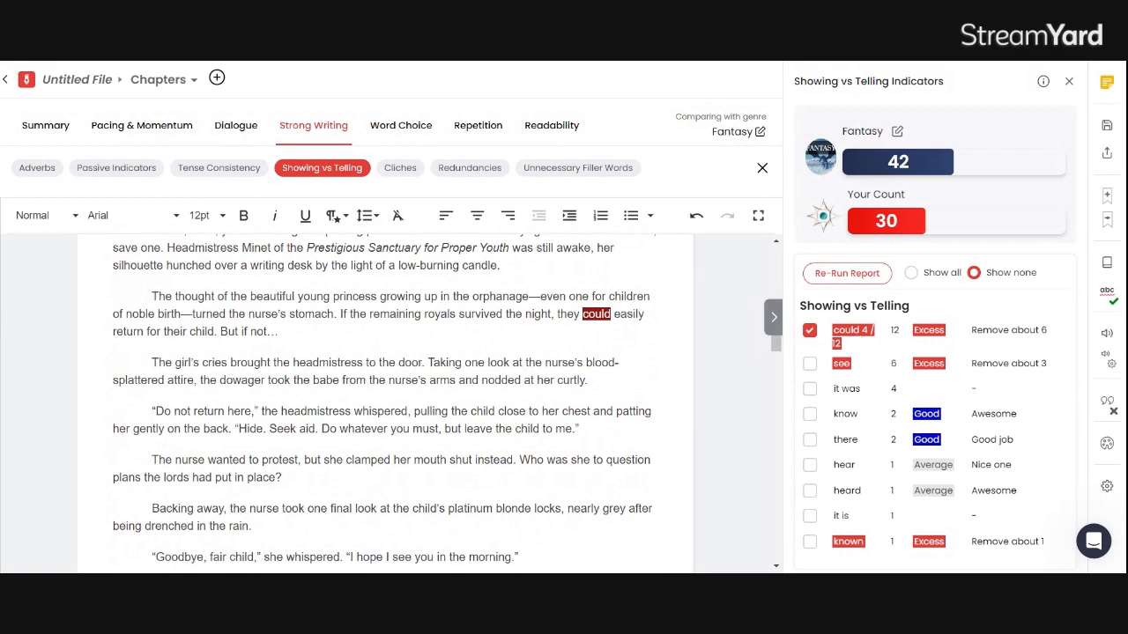
left_click(855, 335)
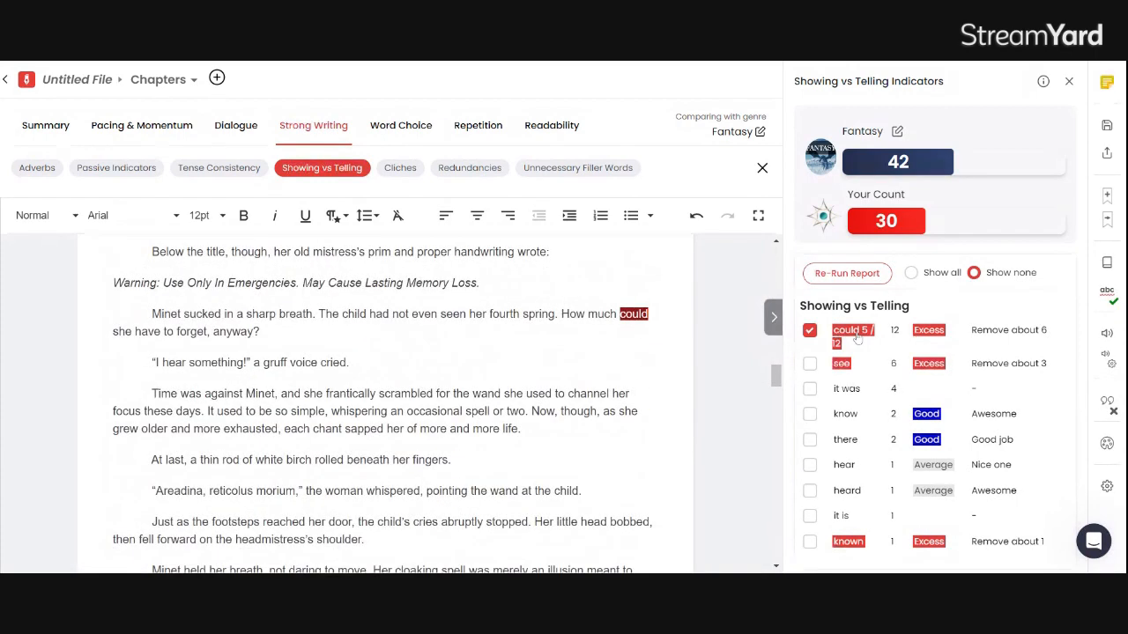
left_click(856, 337)
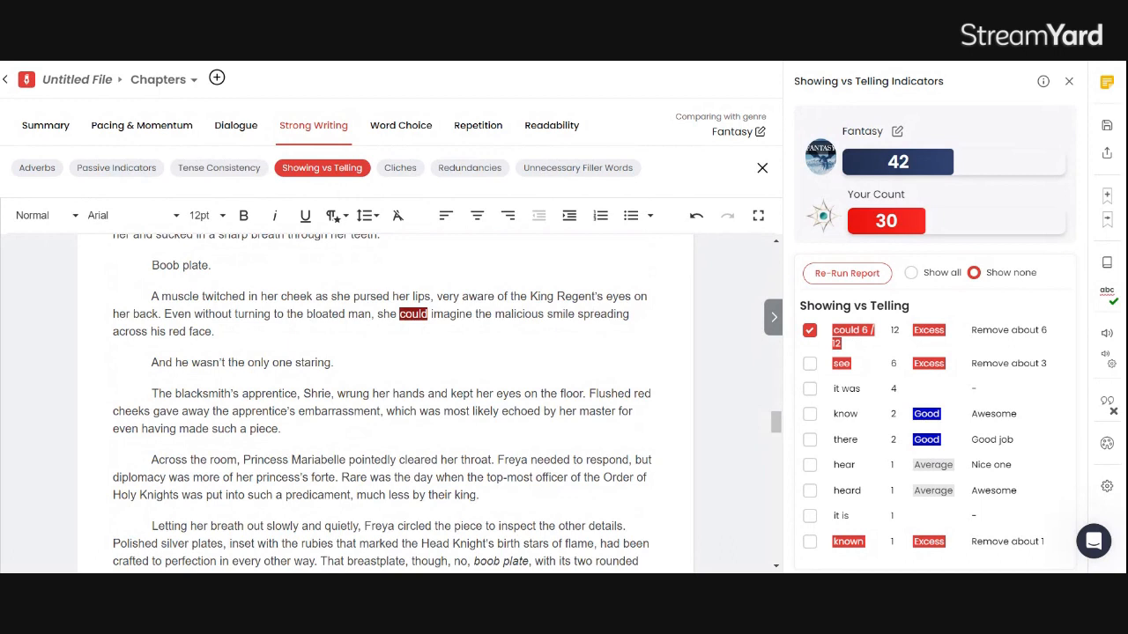
Step: Highlight the telling indicator "see" and step through its occurrences to the one in "ability to see even the worst of assignments"
left_click(841, 367)
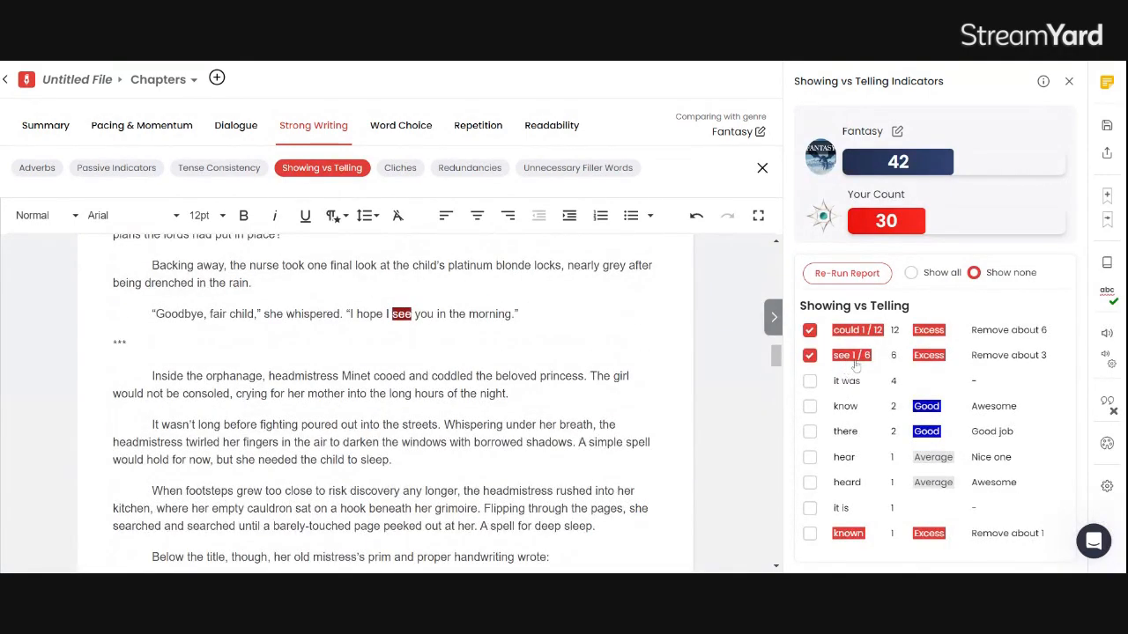
left_click(853, 359)
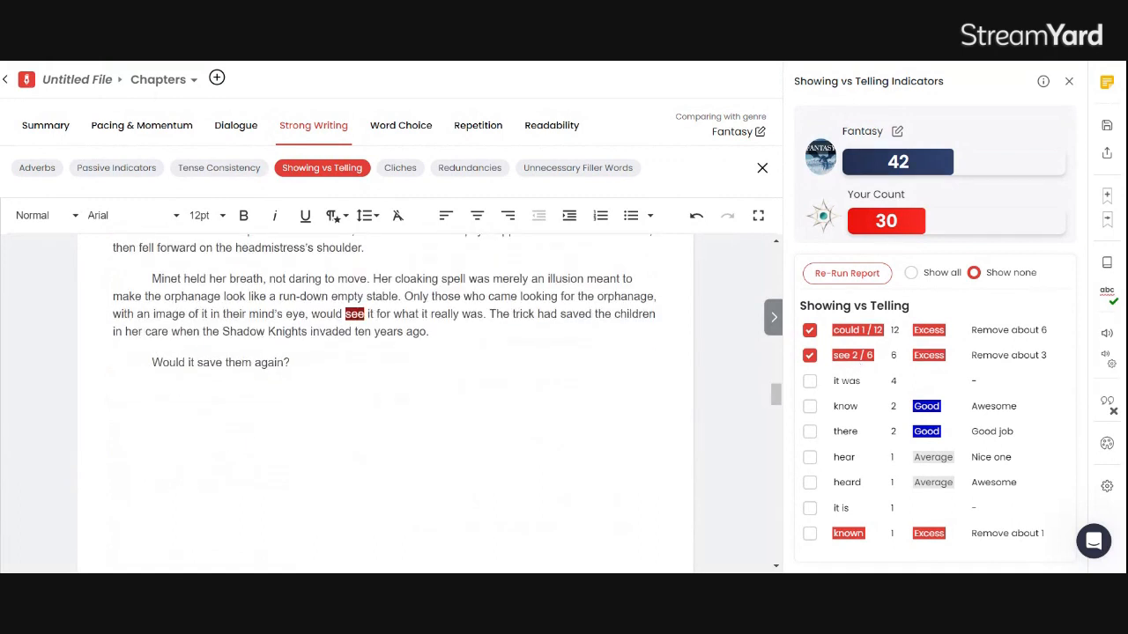
left_click(854, 357)
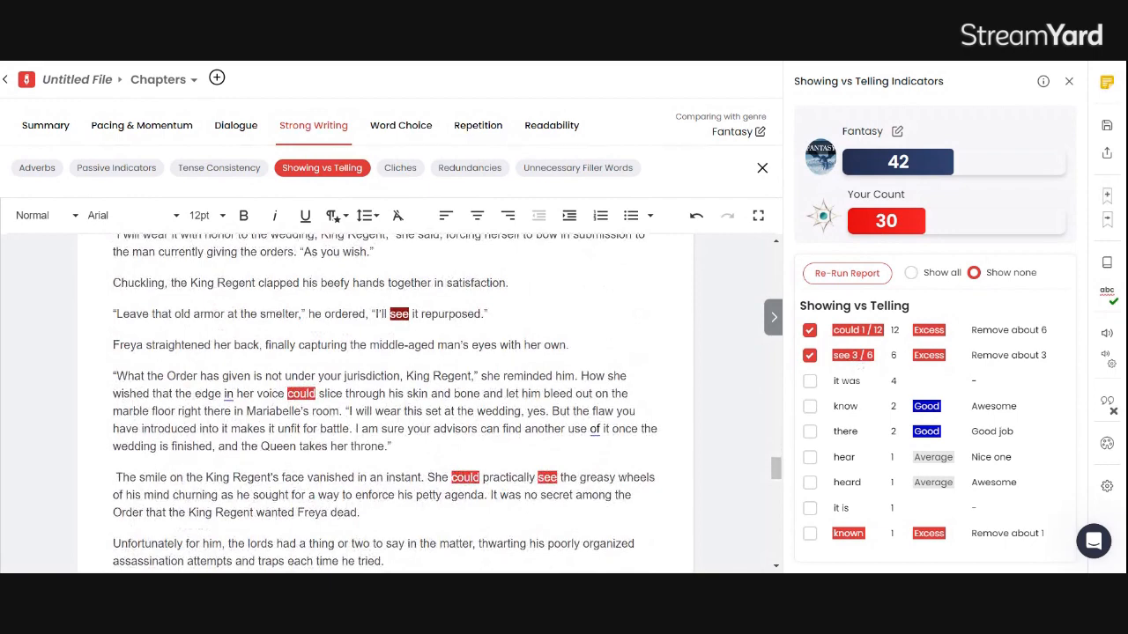
left_click(858, 357)
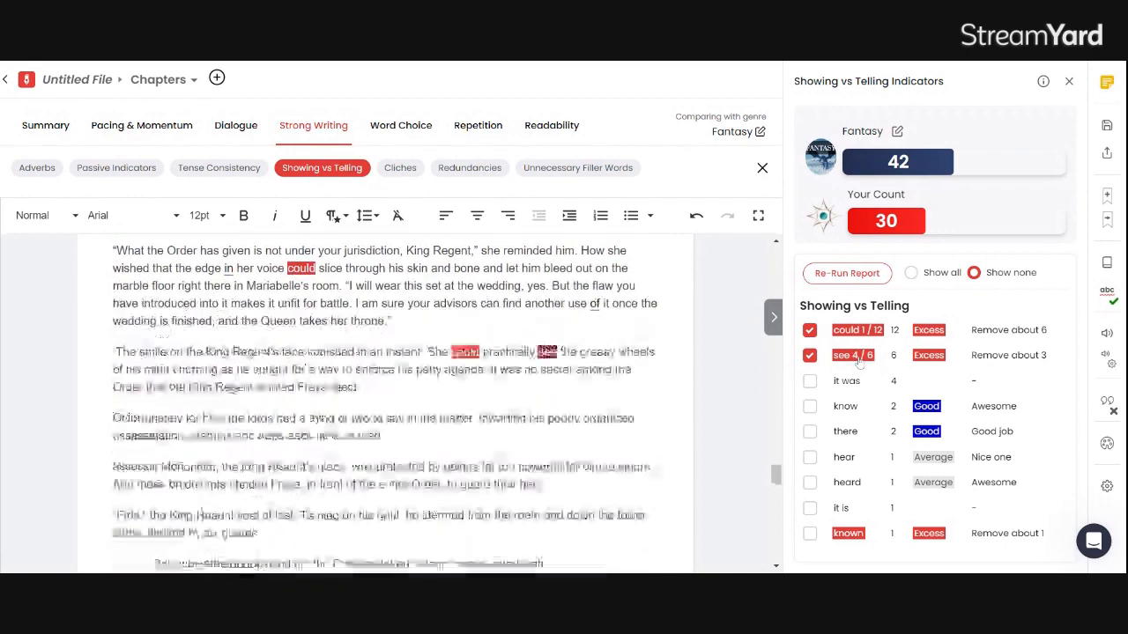
left_click(857, 357)
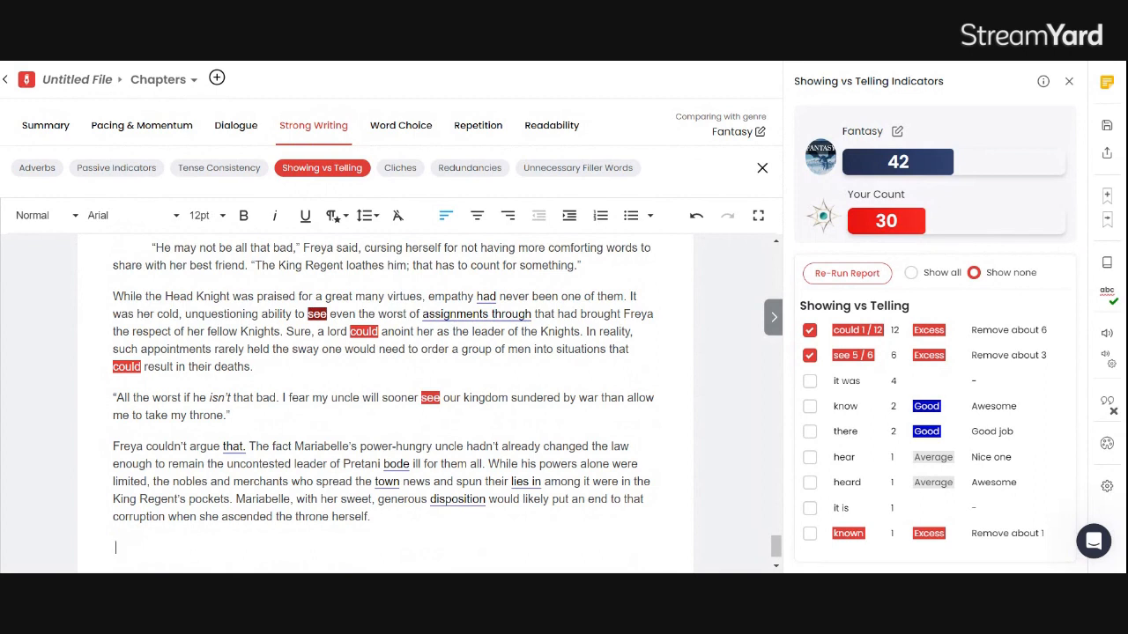
Step: Run the Cliches report, locate "over and over" in the manuscript, and run the Redundancies report
left_click(401, 168)
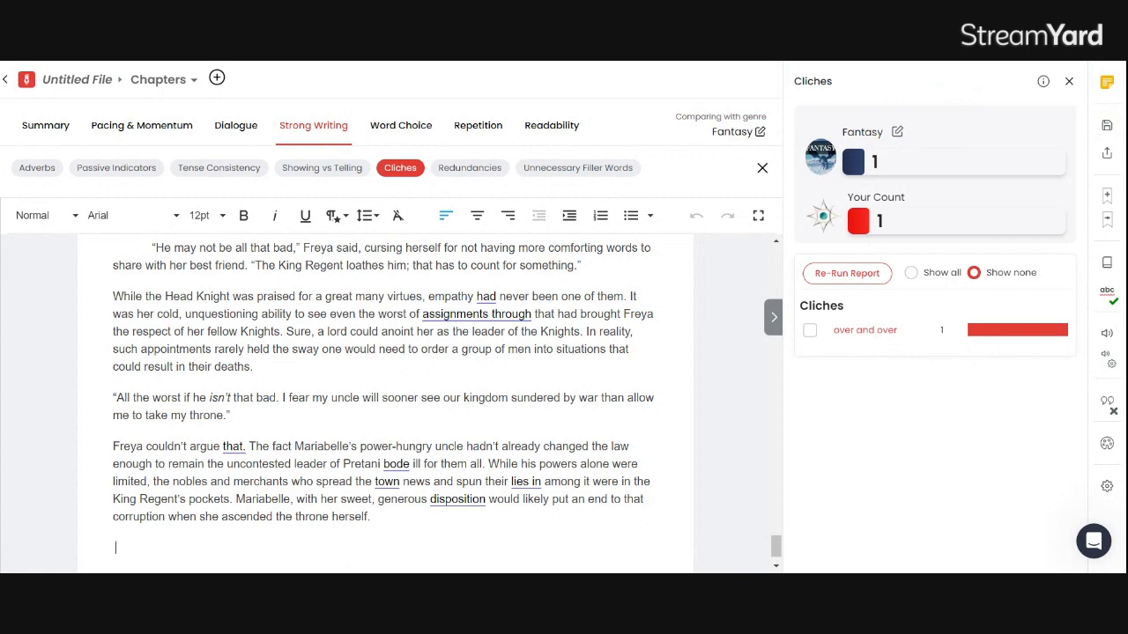
left_click(869, 332)
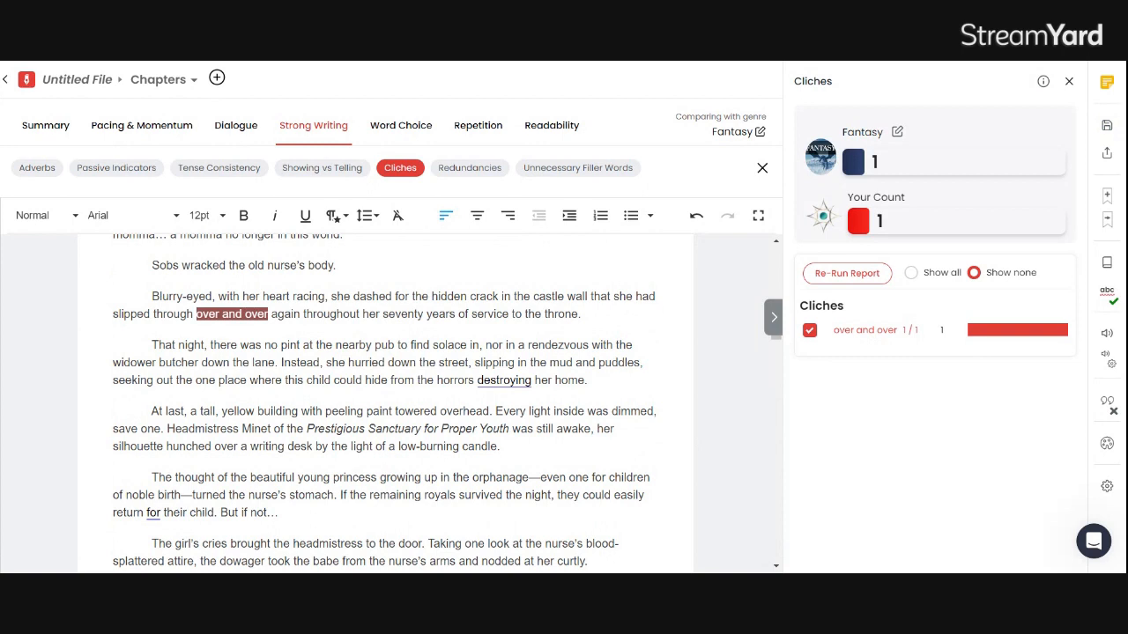
left_click(492, 169)
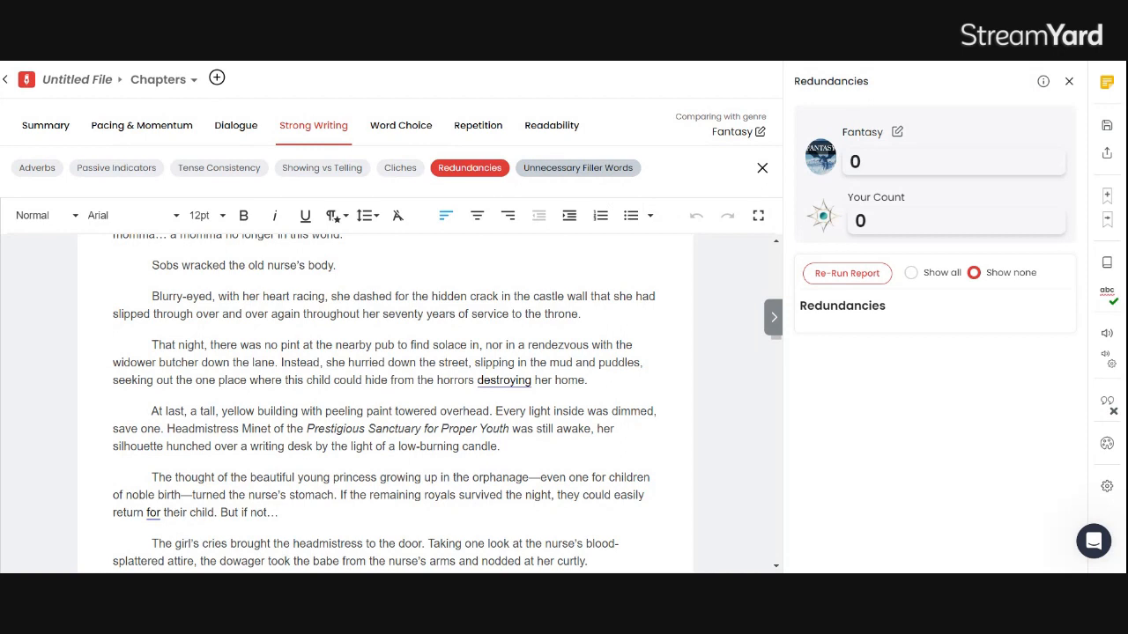
Step: Run the Unnecessary Filler Words report and step through "even" to the phrase "Even without turning to the bloated man"
left_click(565, 171)
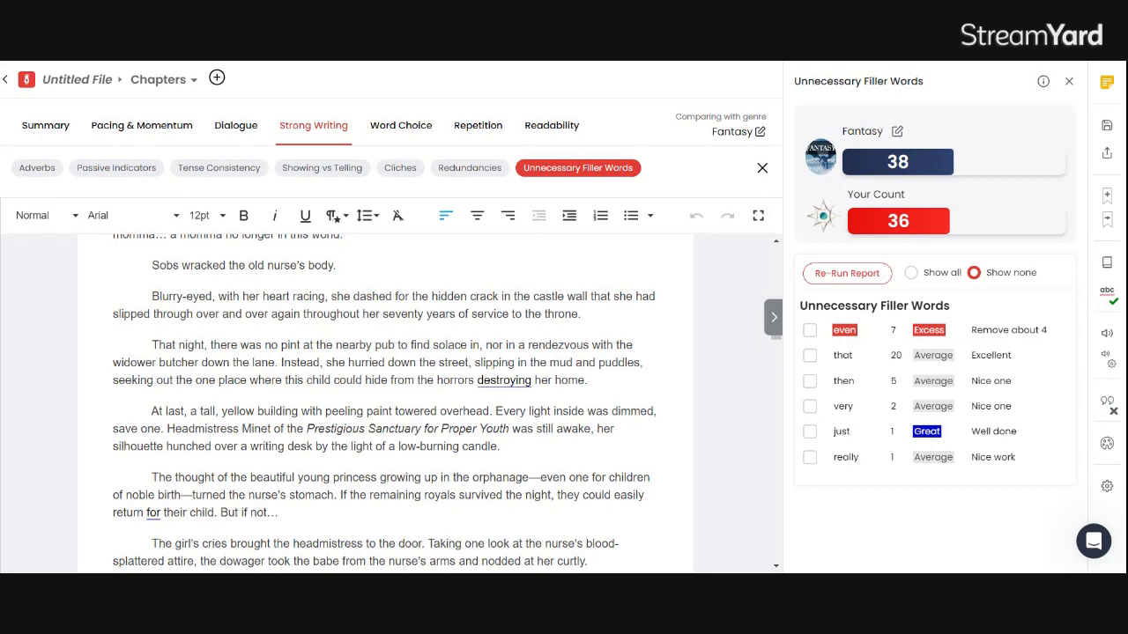
left_click(847, 335)
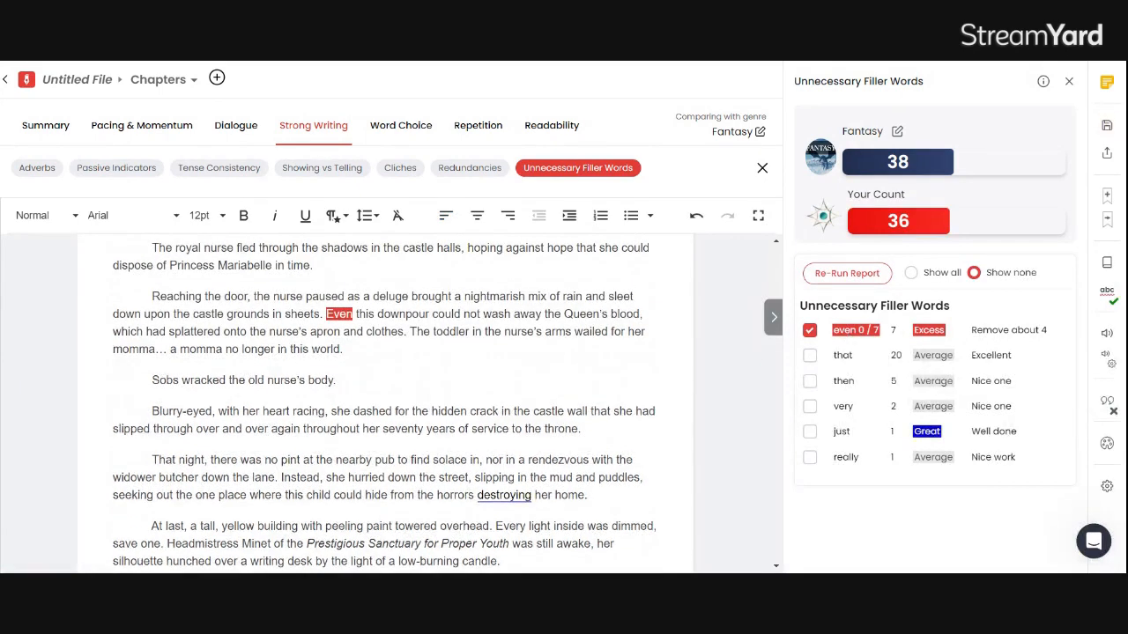
left_click(847, 335)
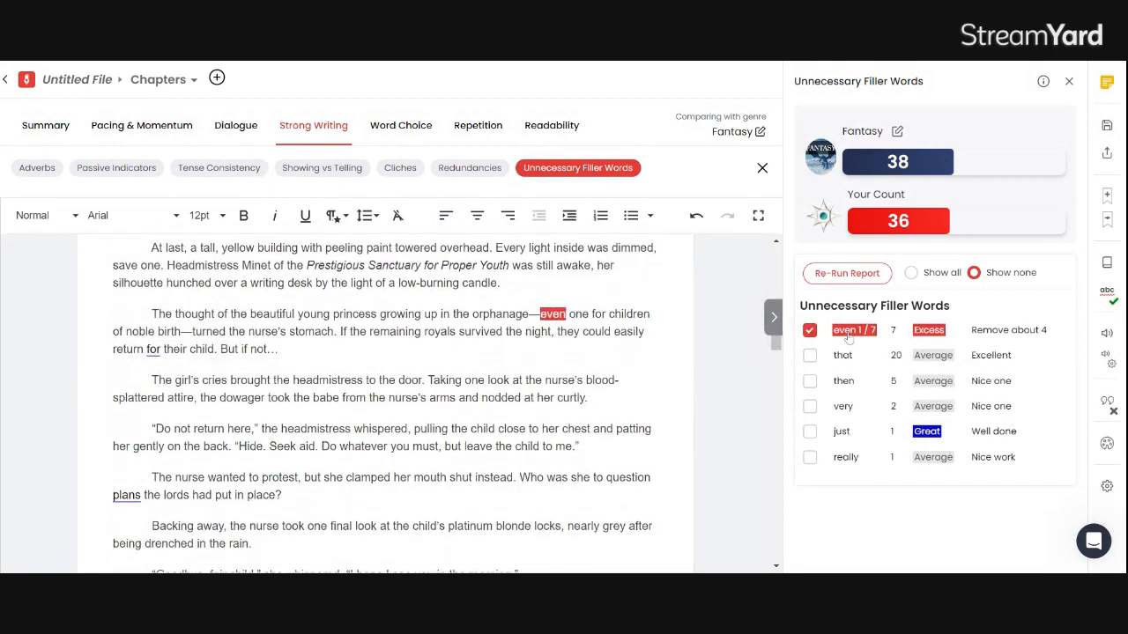
left_click(847, 335)
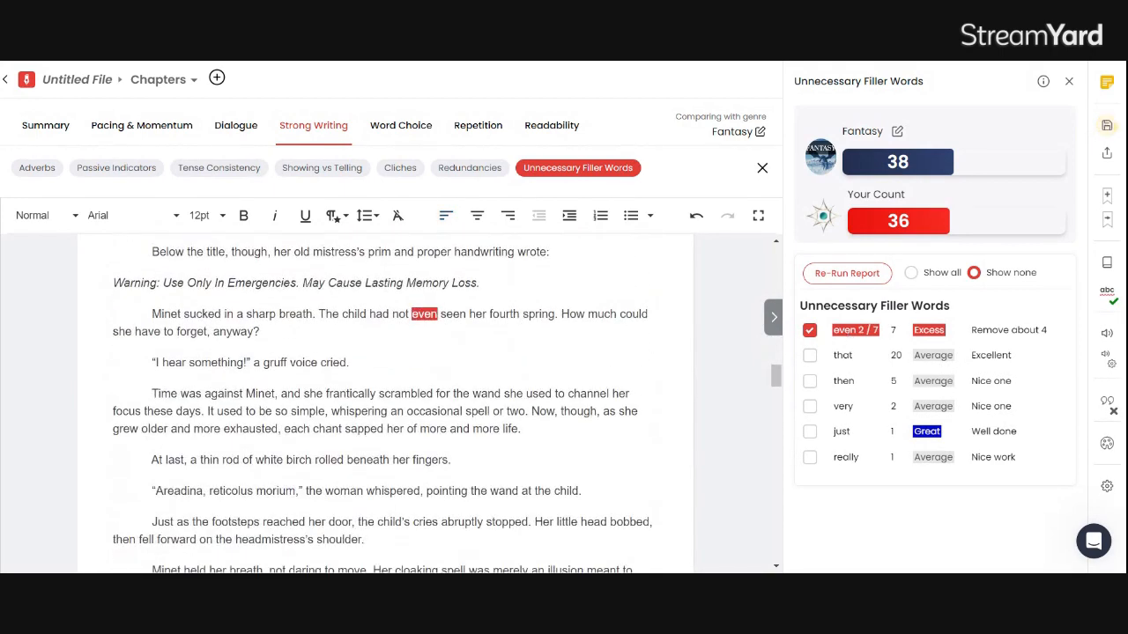
left_click(847, 332)
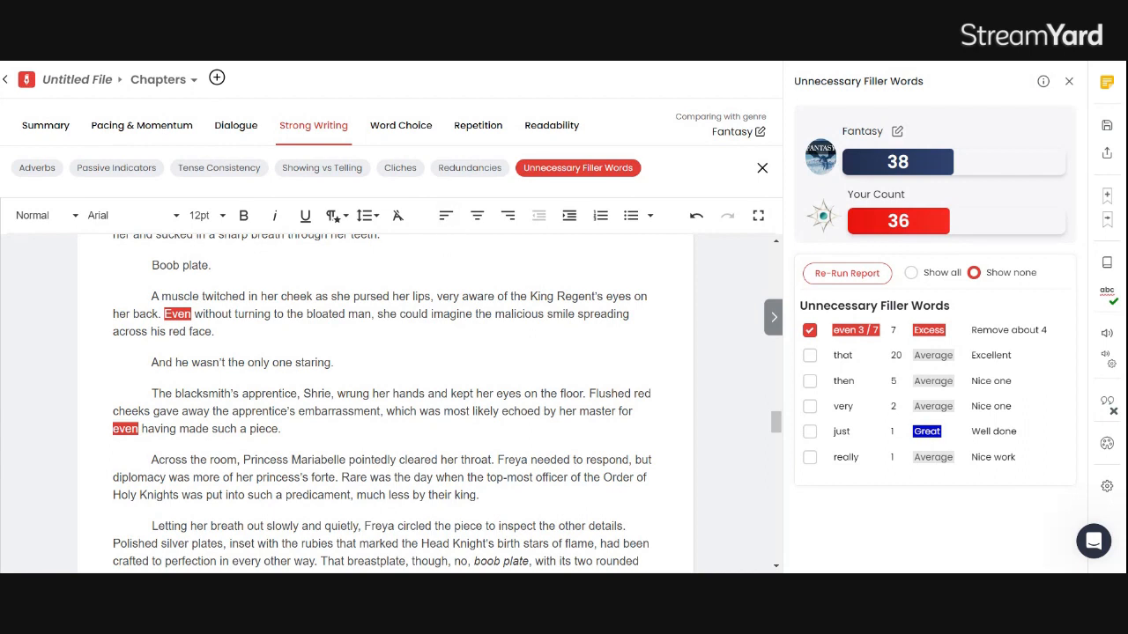
left_click_drag(365, 314, 163, 313)
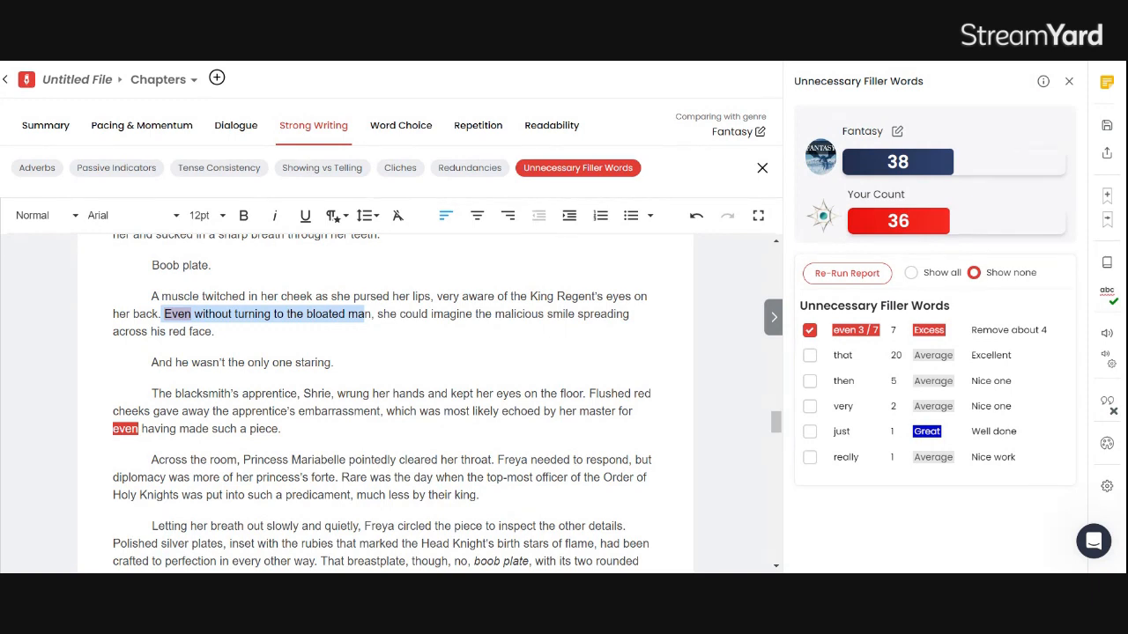
left_click(348, 314)
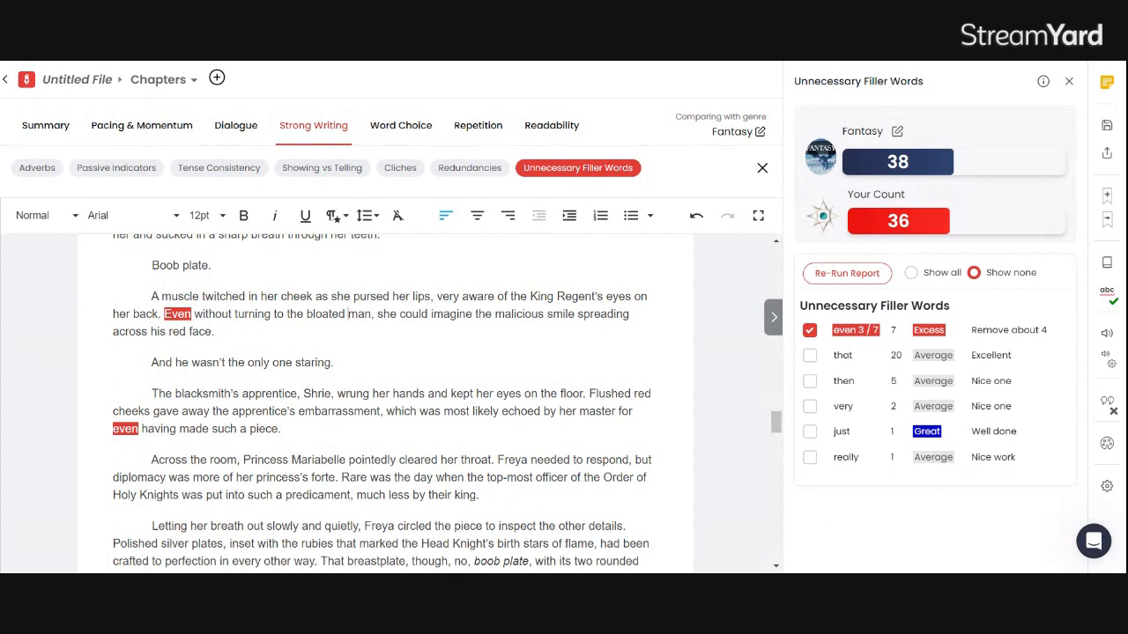
Step: Run the Initial Pronoun and Names report and the Sentence Starters report from the Word Choice category
left_click(398, 126)
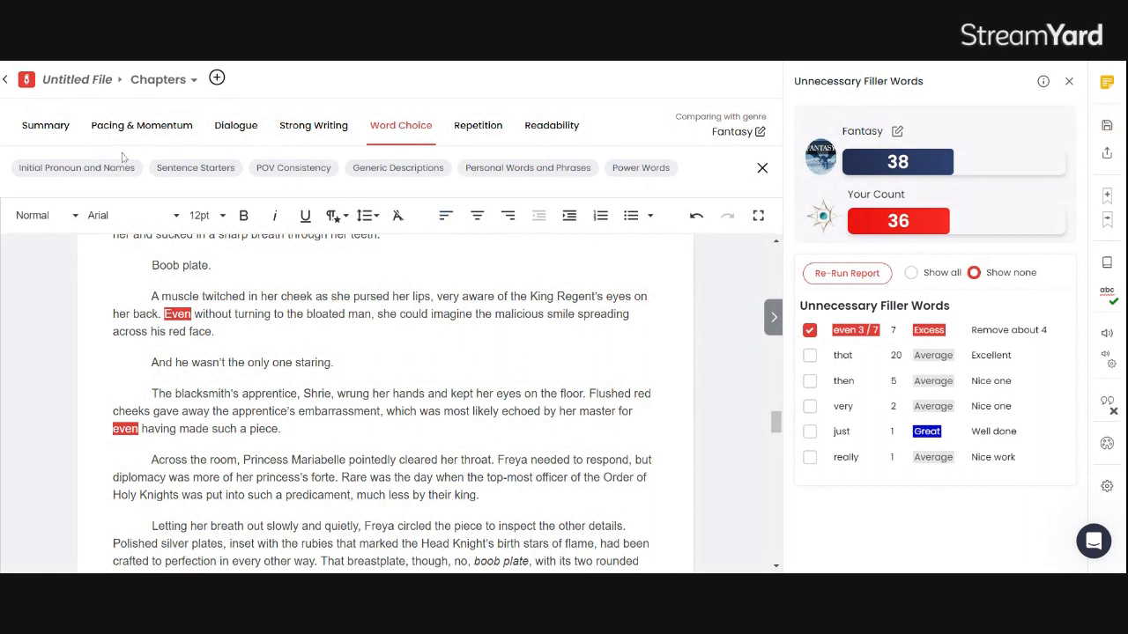
left_click(121, 168)
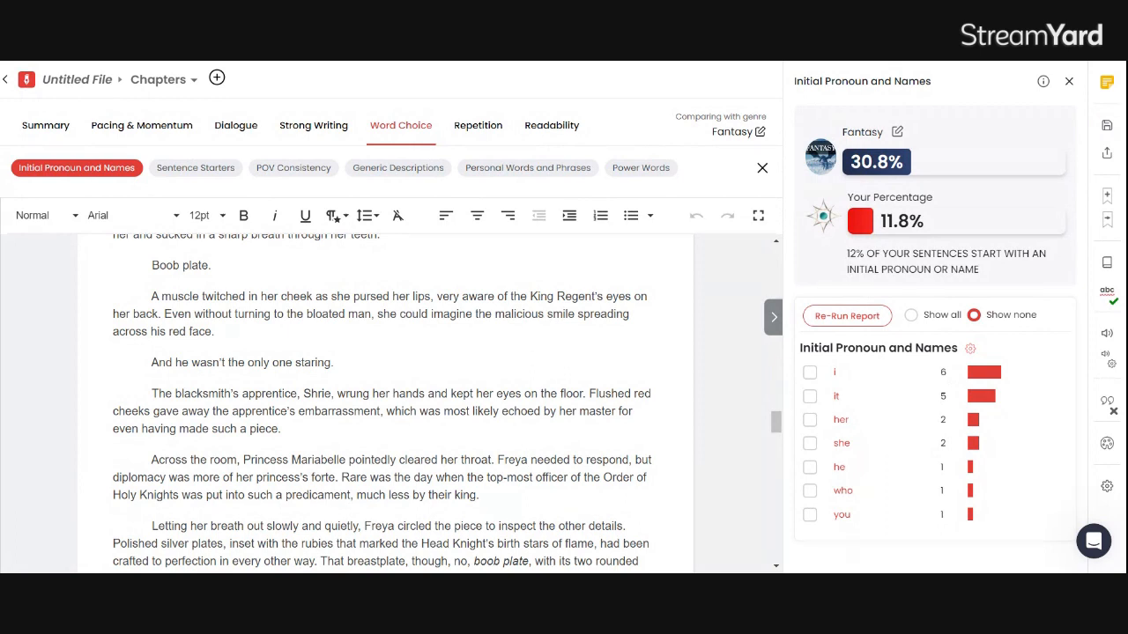
left_click(218, 177)
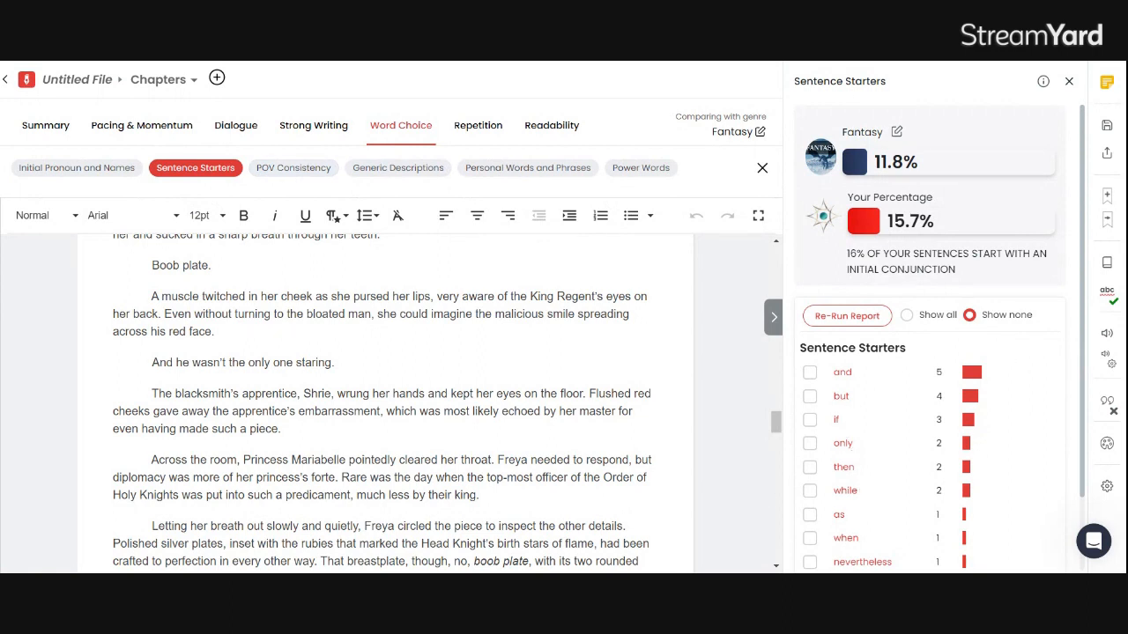
Step: Run the POV Consistency report and review its first, second and third person indicators and character names
left_click(288, 174)
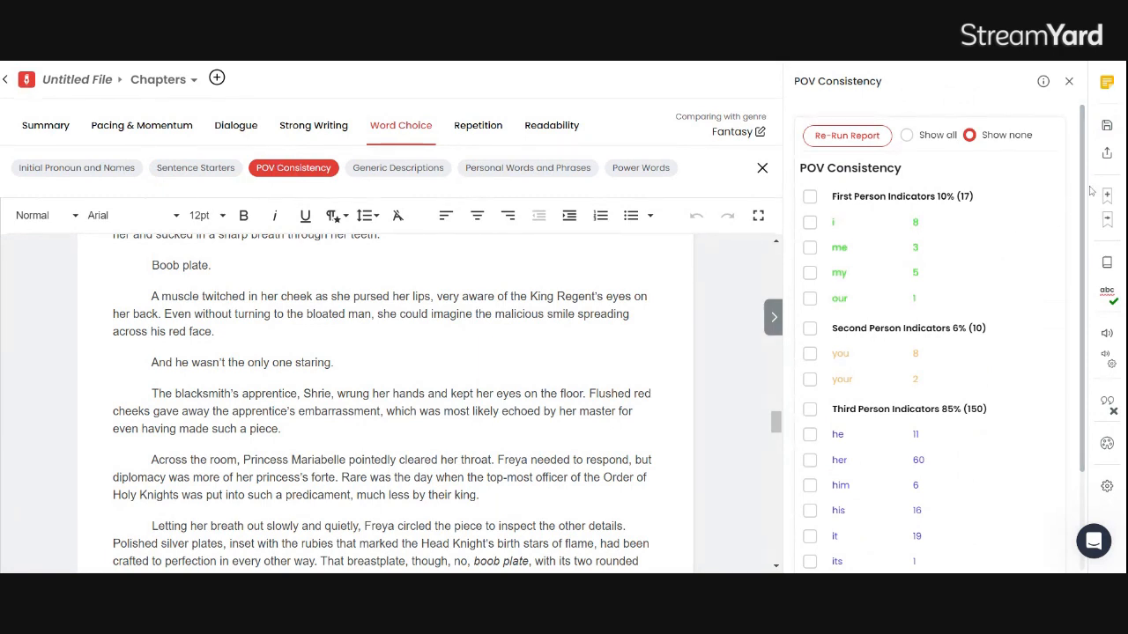
scroll(1071, 326, "down", 3)
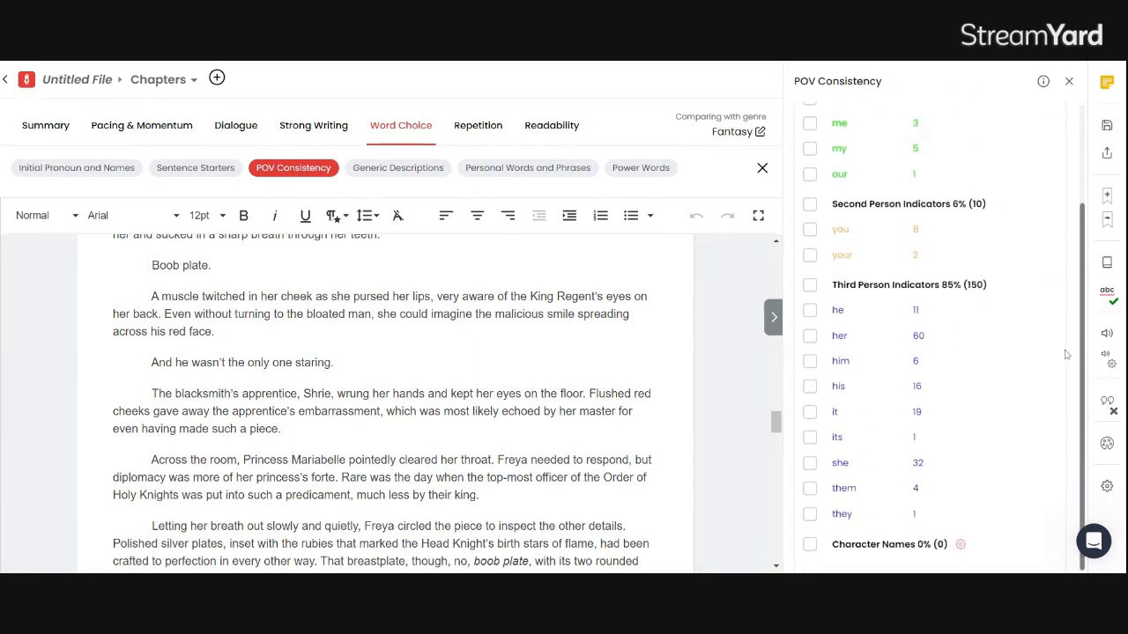
scroll(1066, 354, "up", 4)
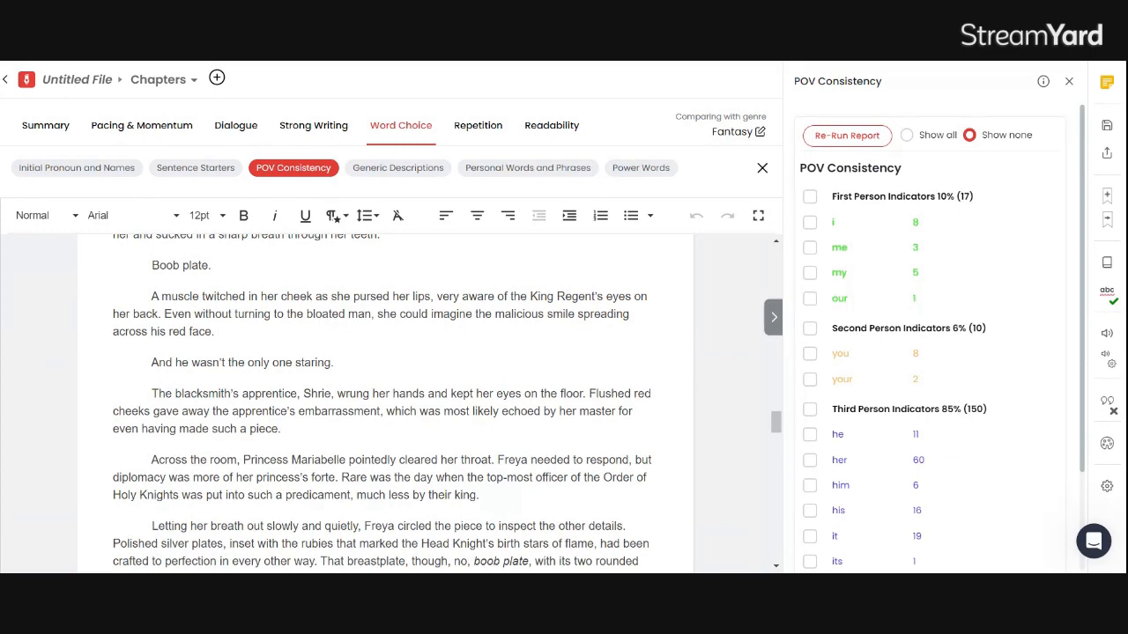
Step: Highlight the second person indicator "you" and step through its occurrences to "You know that!" in the dialogue
left_click(842, 364)
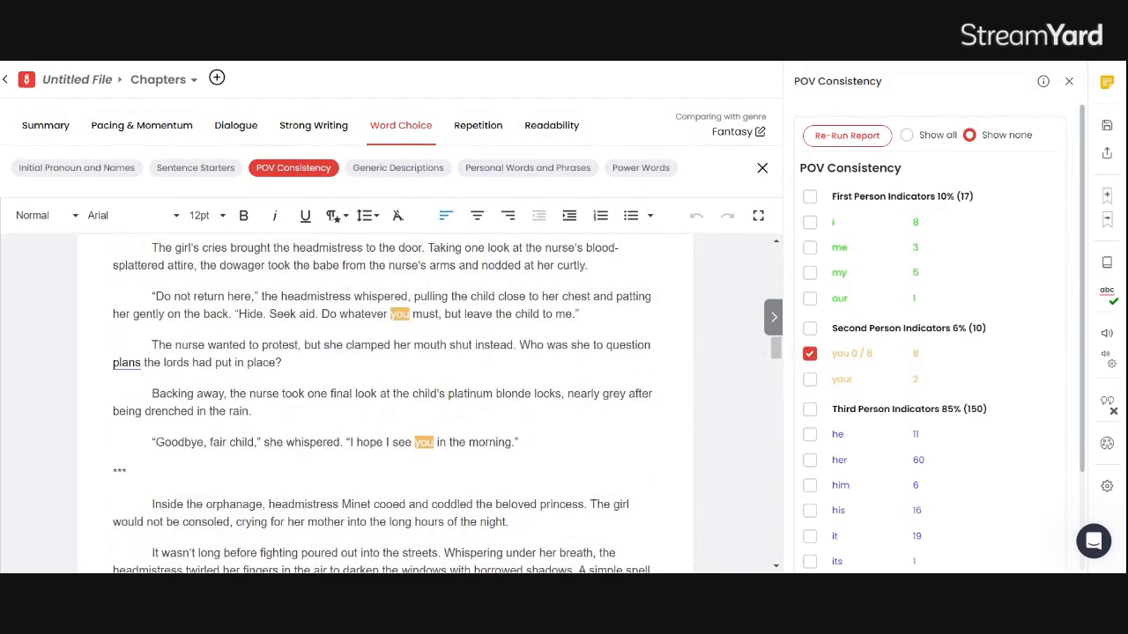
left_click(842, 361)
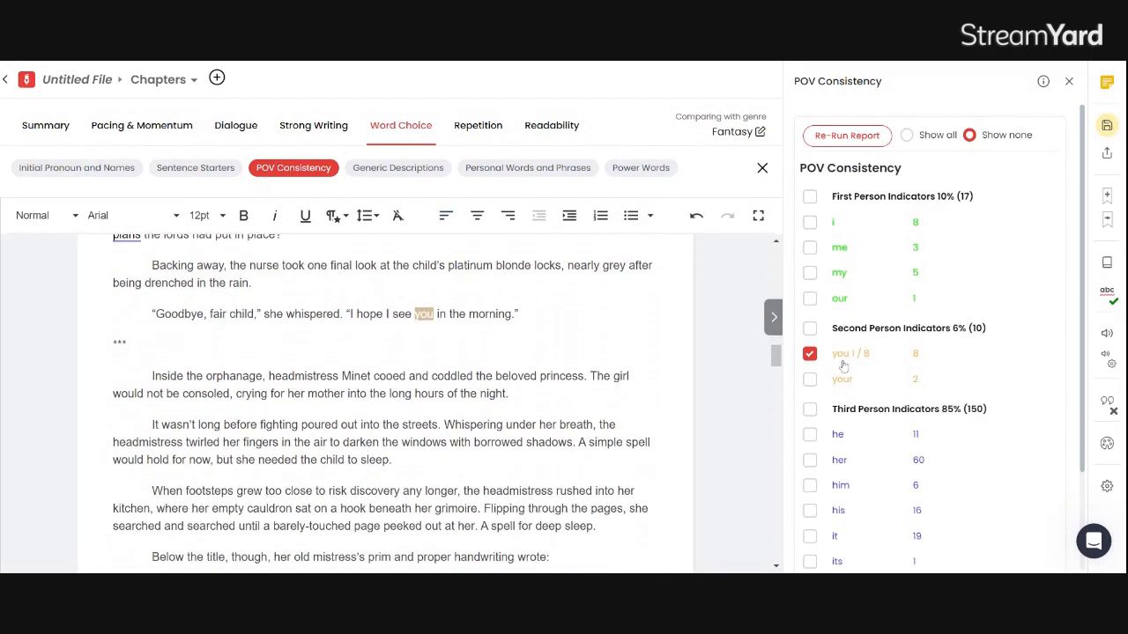
left_click(842, 362)
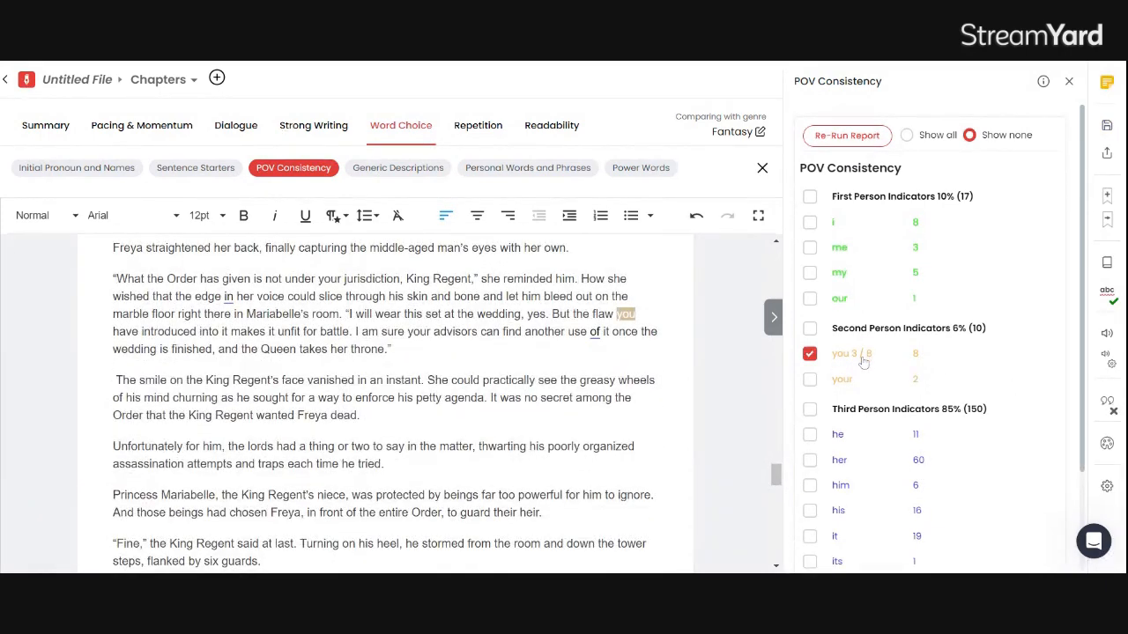
left_click(864, 362)
left_click(864, 361)
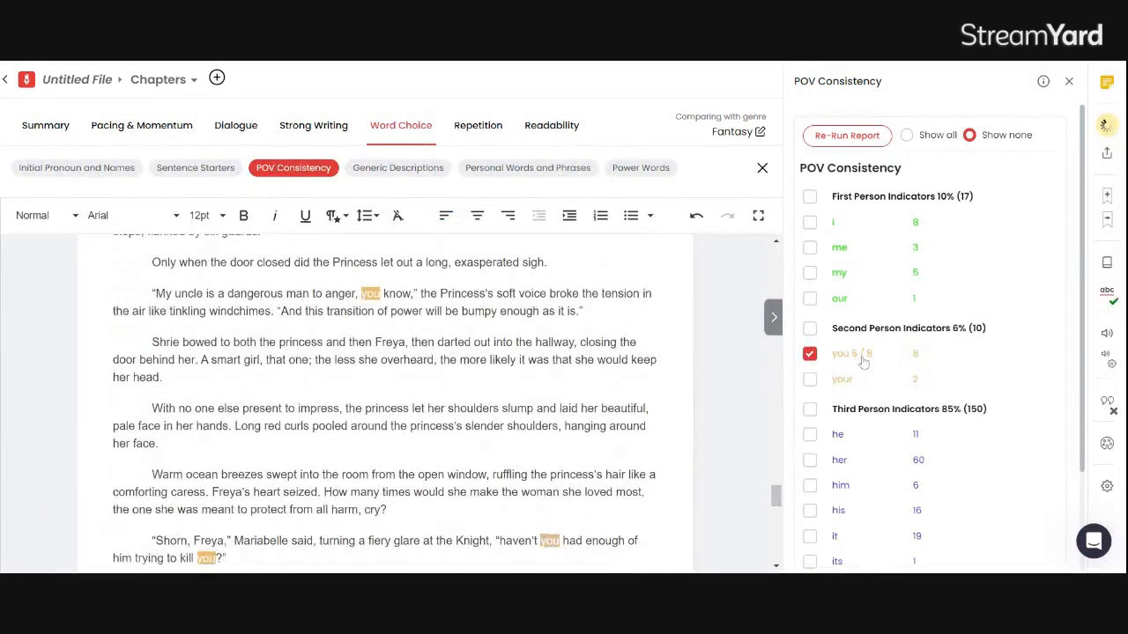
left_click(863, 362)
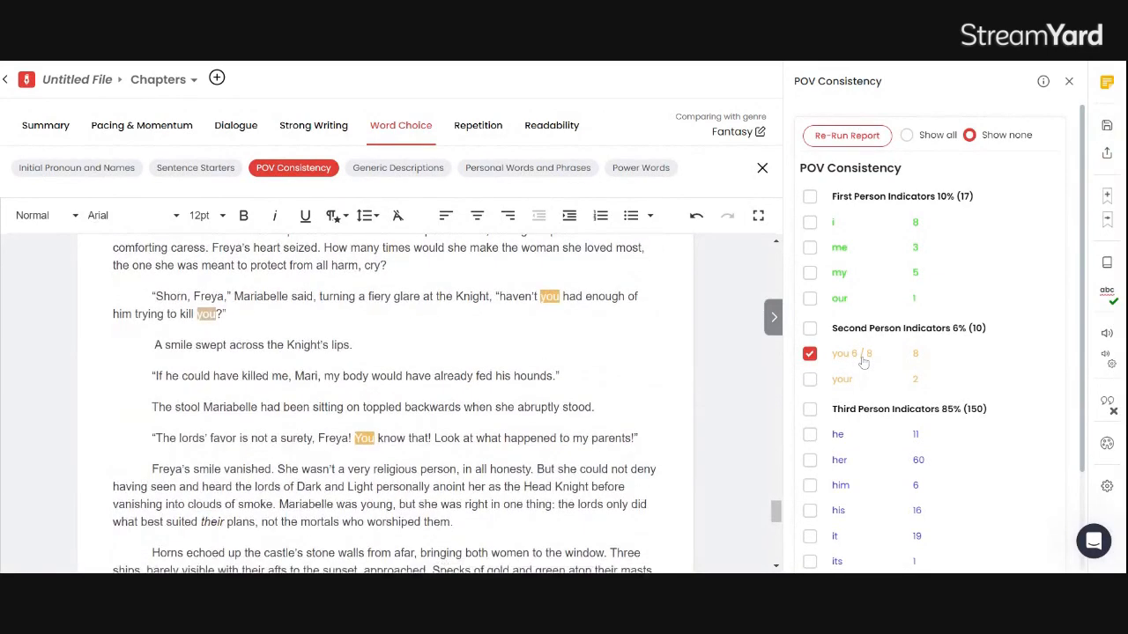
left_click(863, 362)
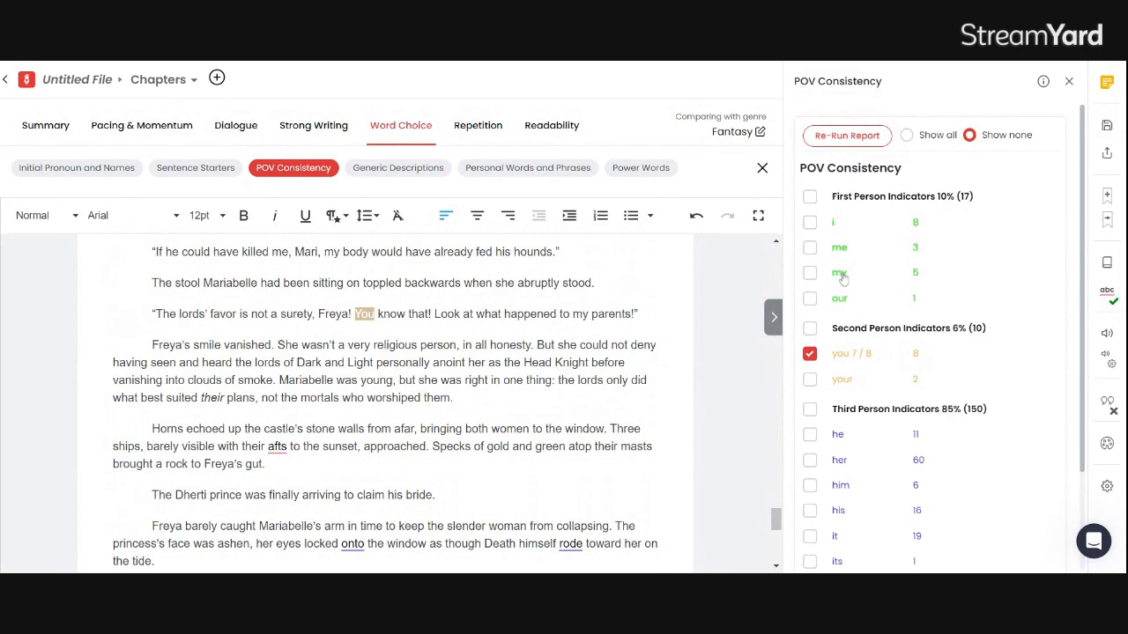
Step: Step through all occurrences of the first person indicator "my", and clear the "you" and "my" highlights
left_click(841, 275)
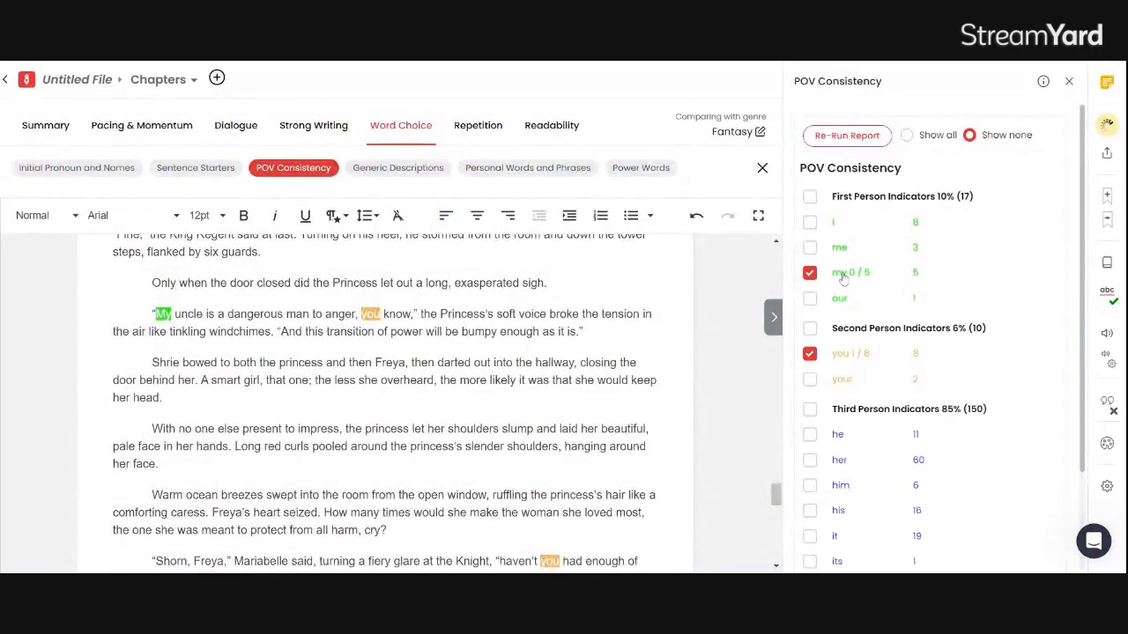
left_click(843, 279)
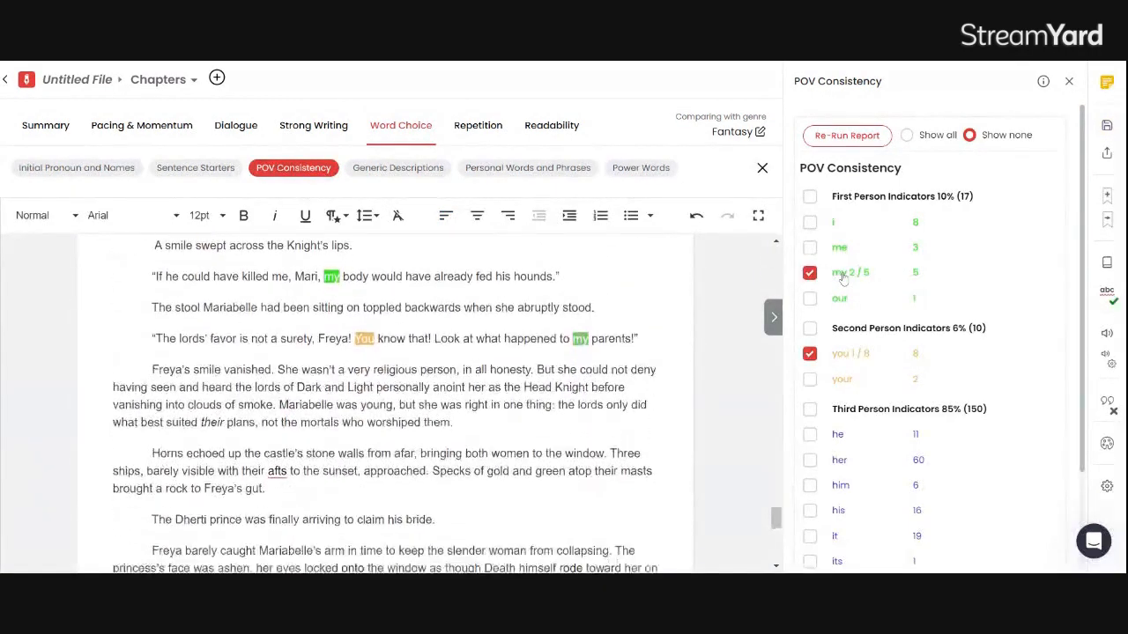
left_click(843, 279)
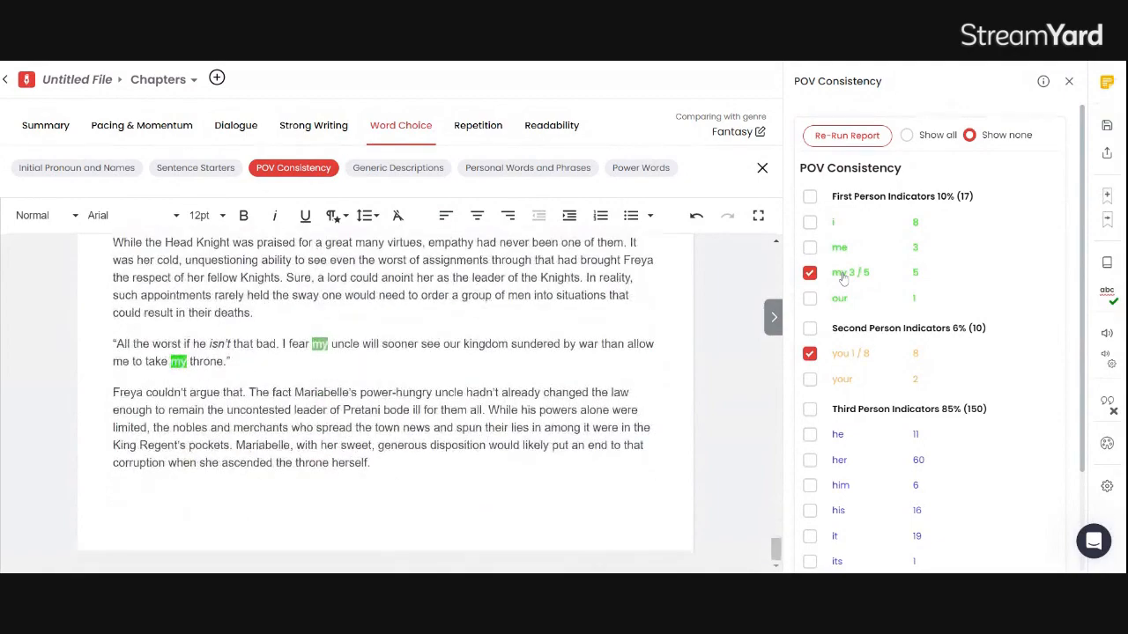
left_click(843, 279)
left_click(843, 278)
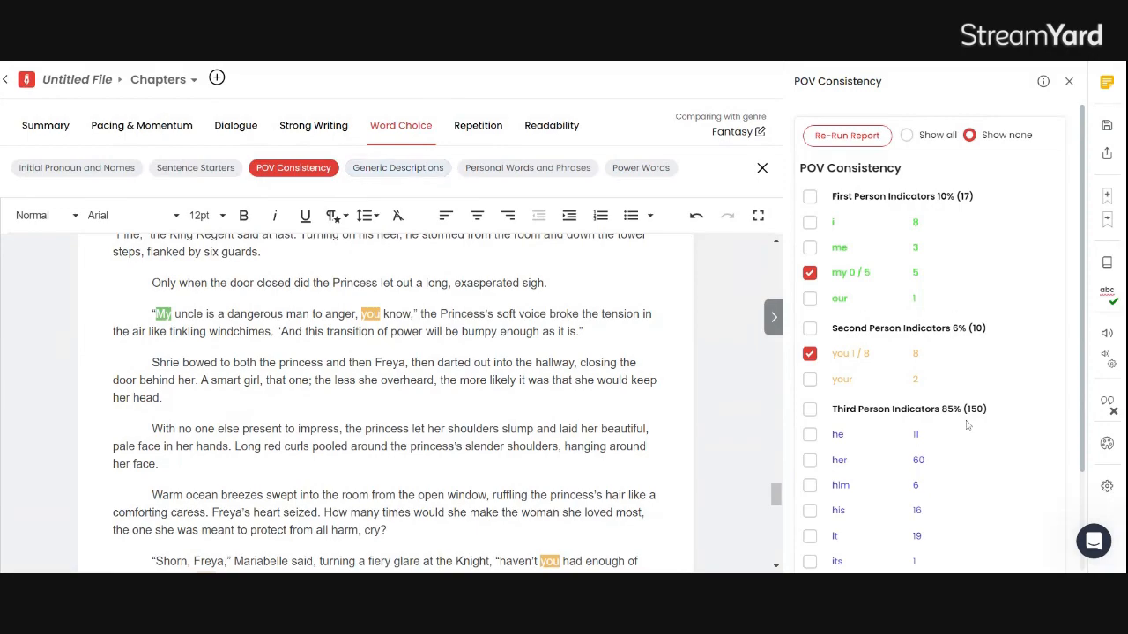
left_click(810, 354)
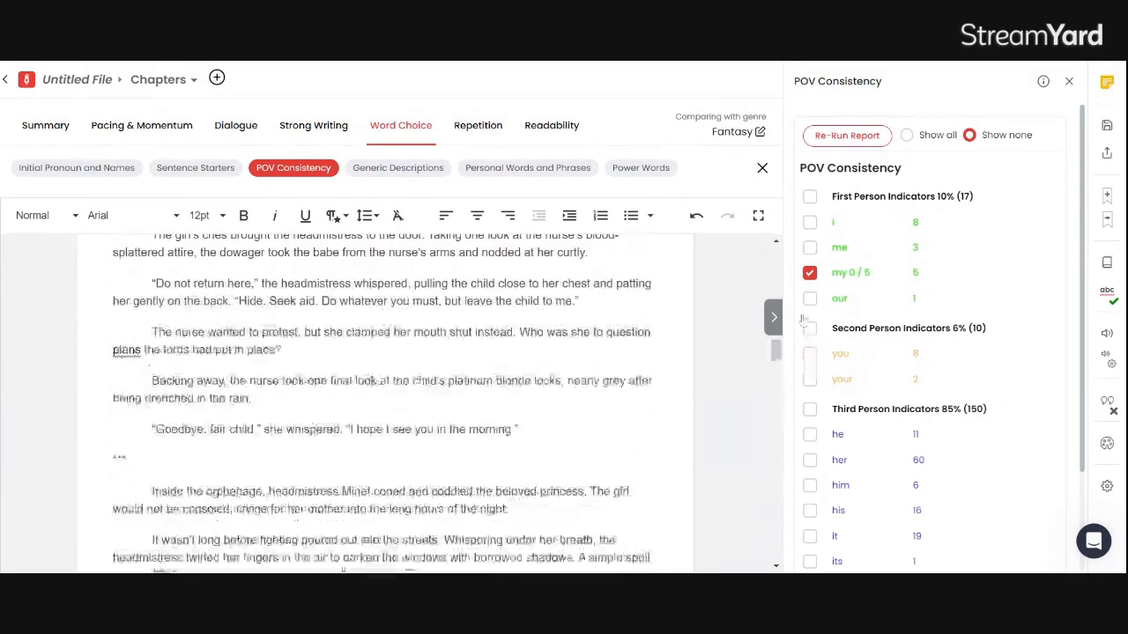
left_click(809, 273)
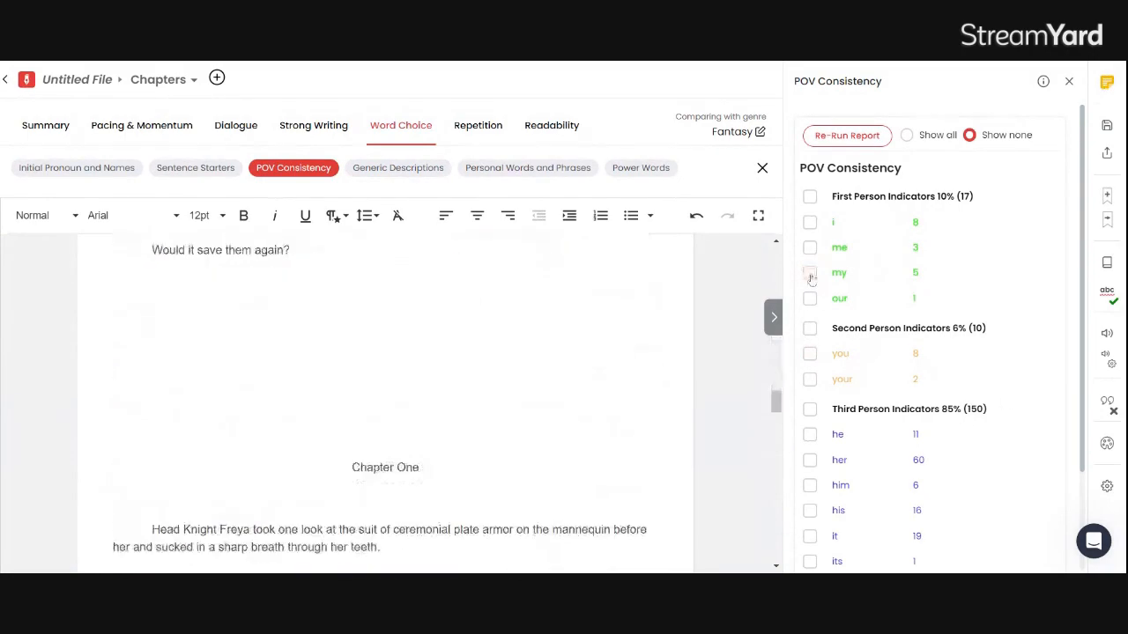
Step: Run the Generic Descriptions report, step through every occurrence of "look" in the manuscript, and clear its highlights
left_click(390, 173)
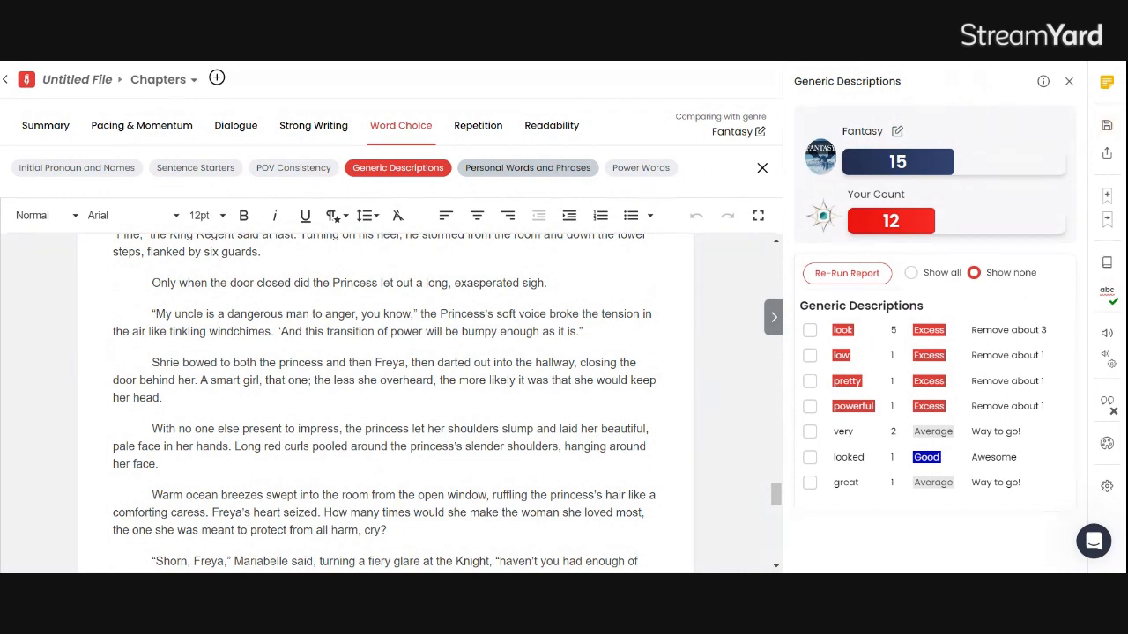
left_click(844, 333)
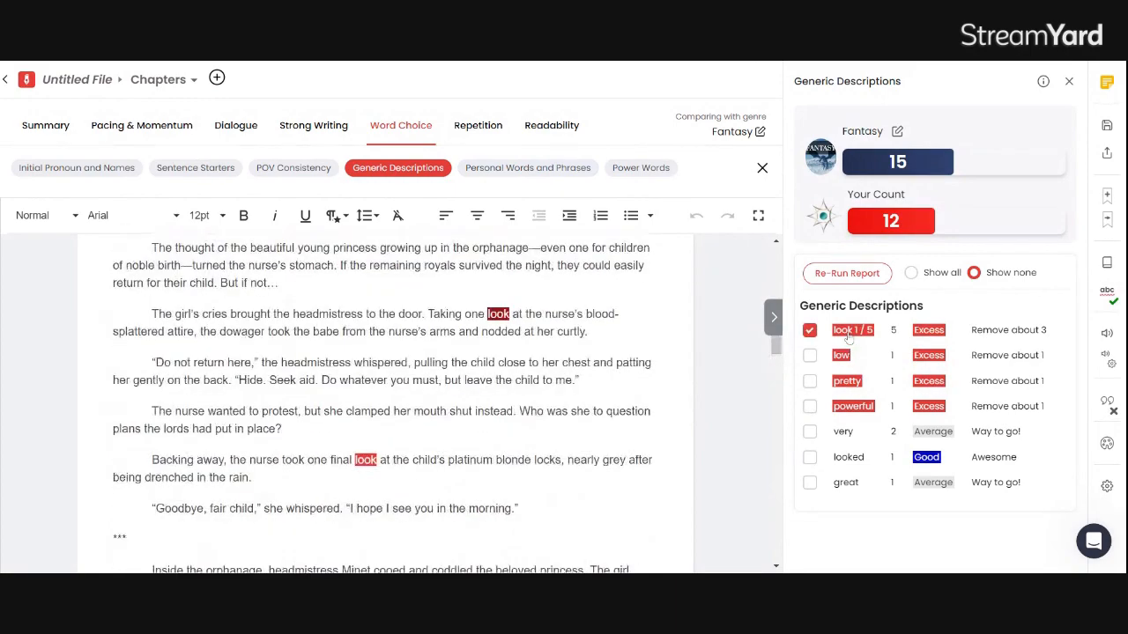
left_click(847, 333)
left_click(847, 333)
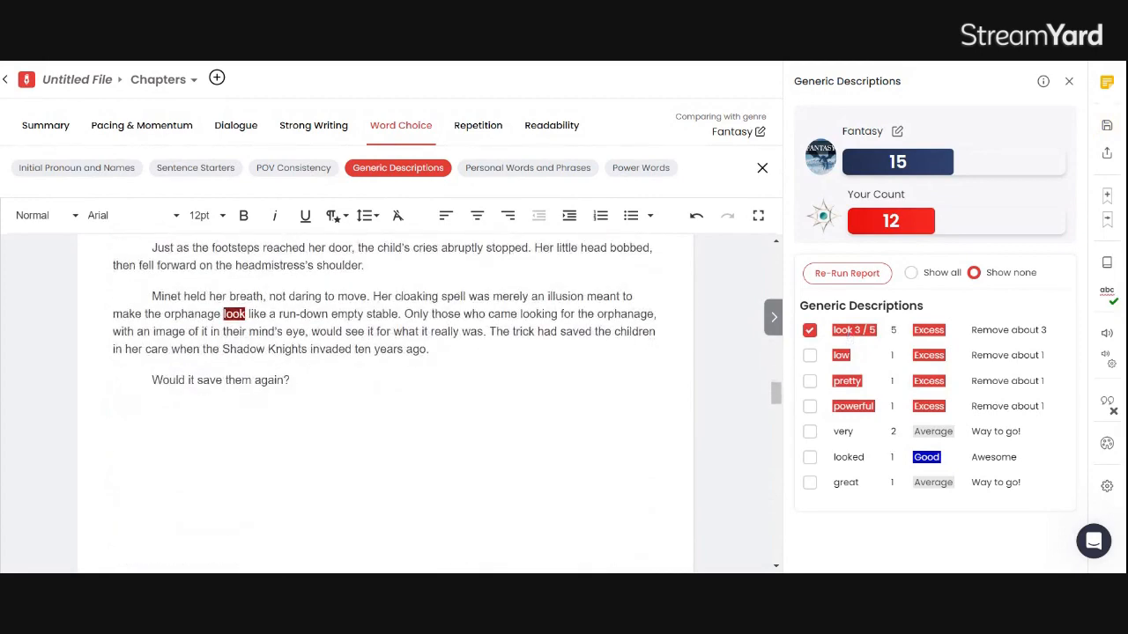
left_click(848, 333)
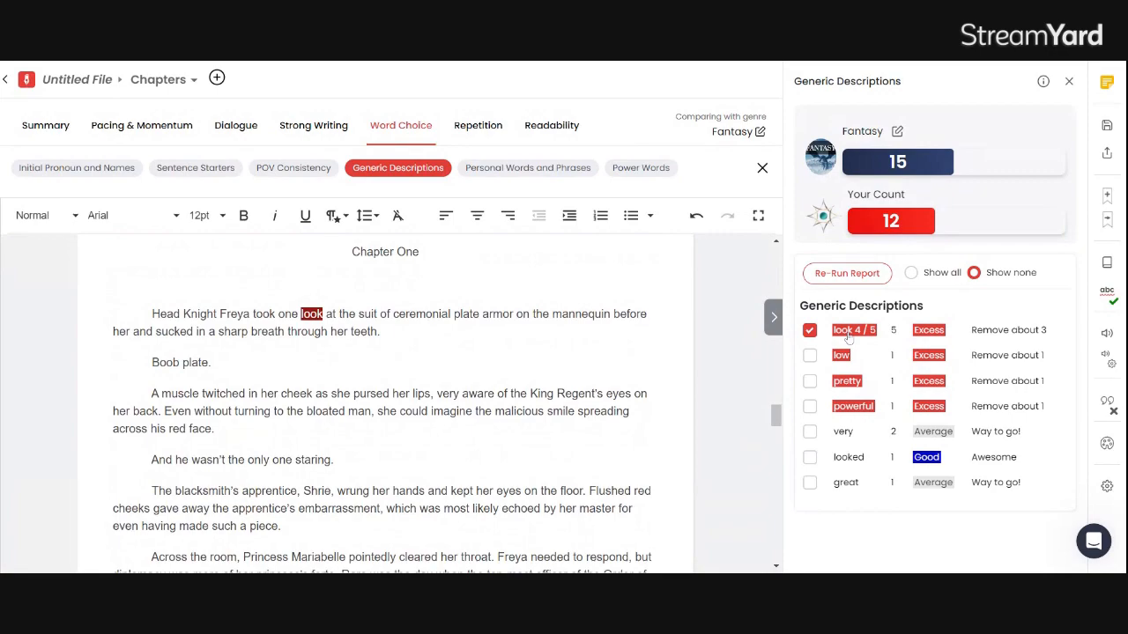
left_click(848, 334)
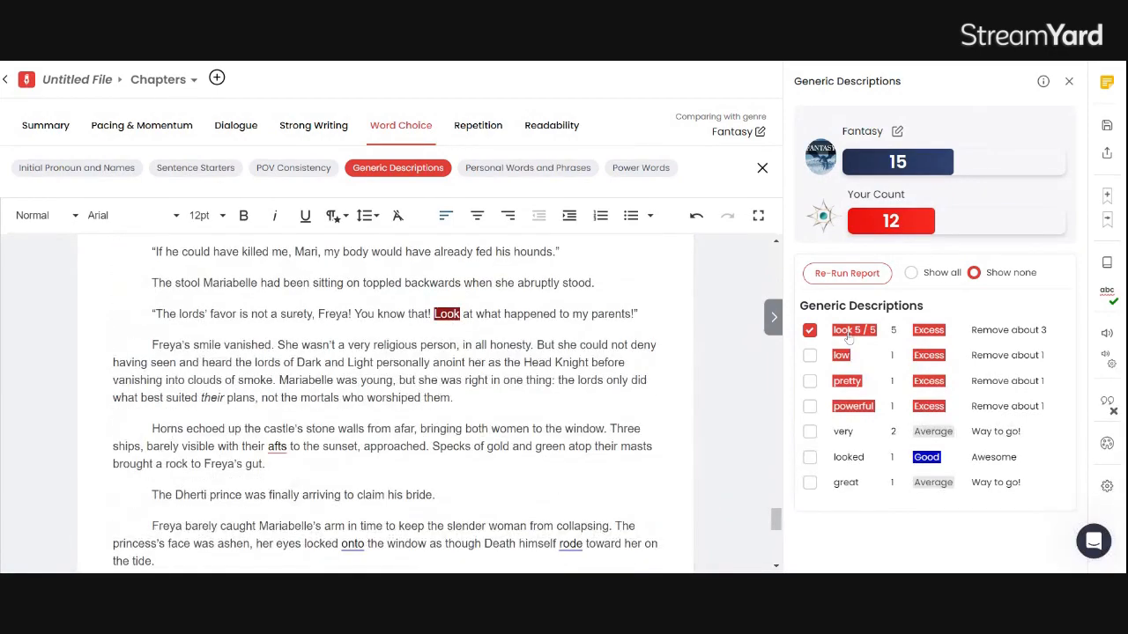
left_click(847, 333)
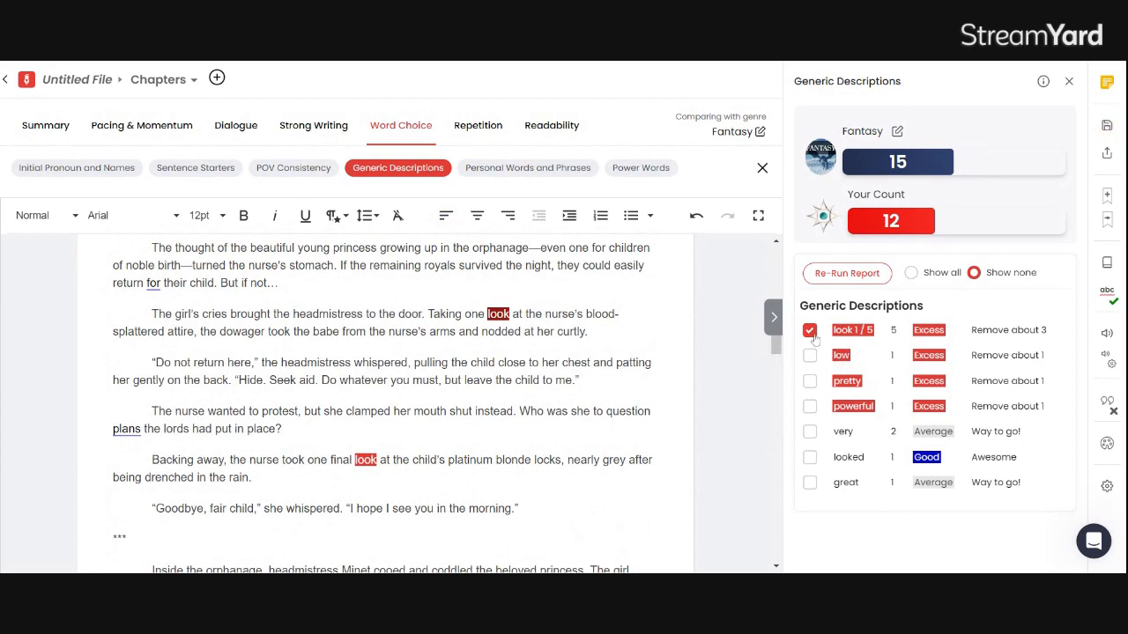
left_click(810, 331)
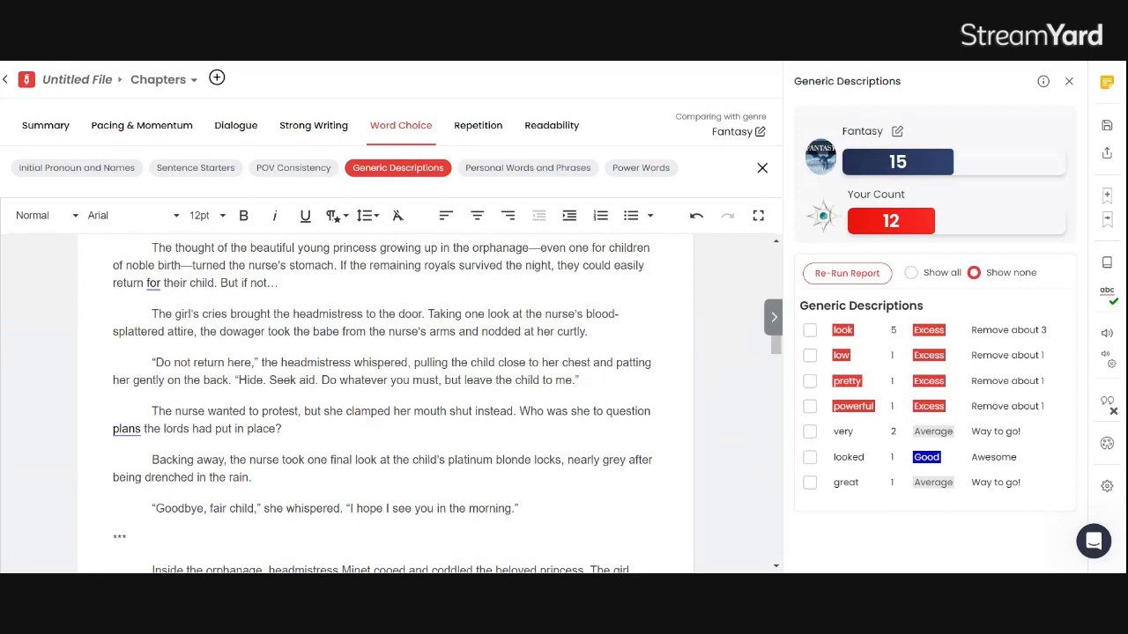
Step: Run the Personal Words and Phrases report, view its Words to Include list, and close the list
left_click(536, 168)
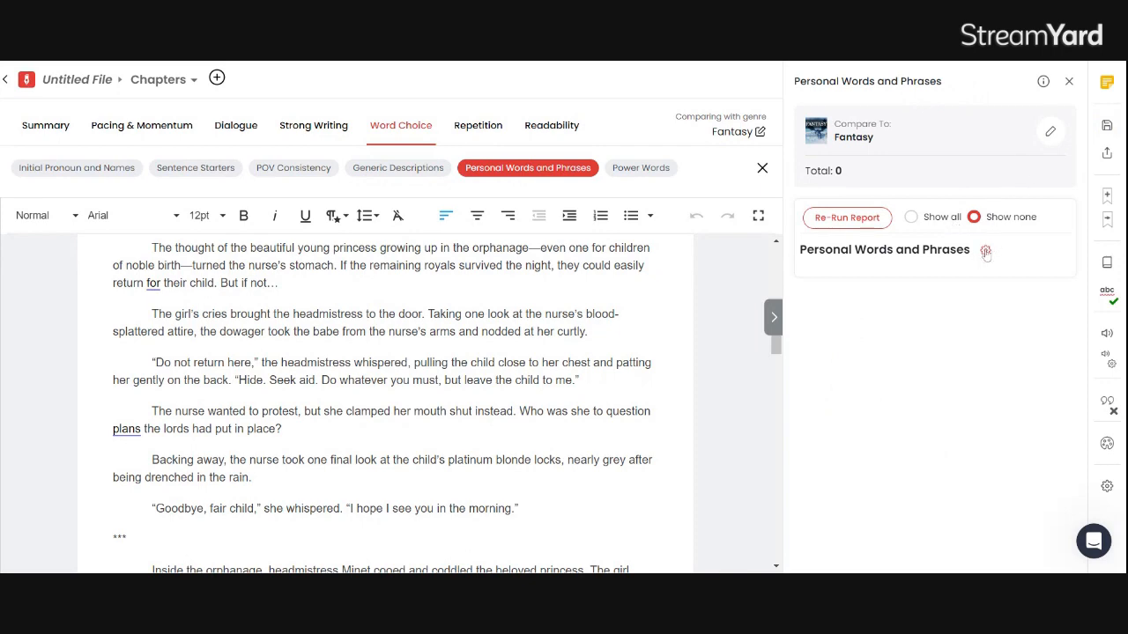
left_click(985, 252)
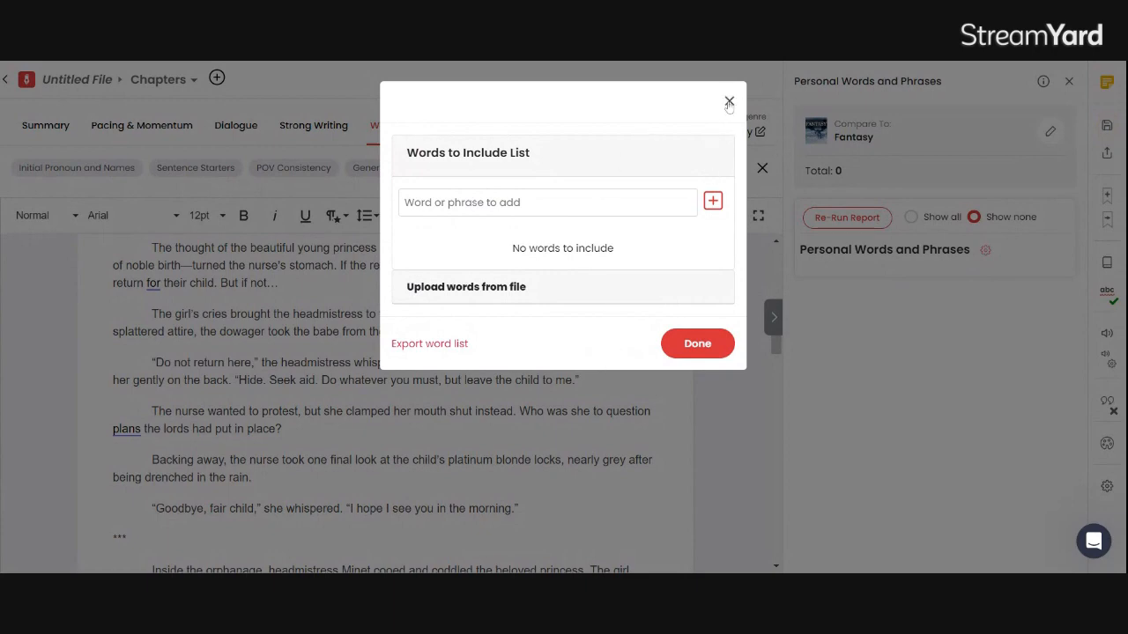
left_click(728, 102)
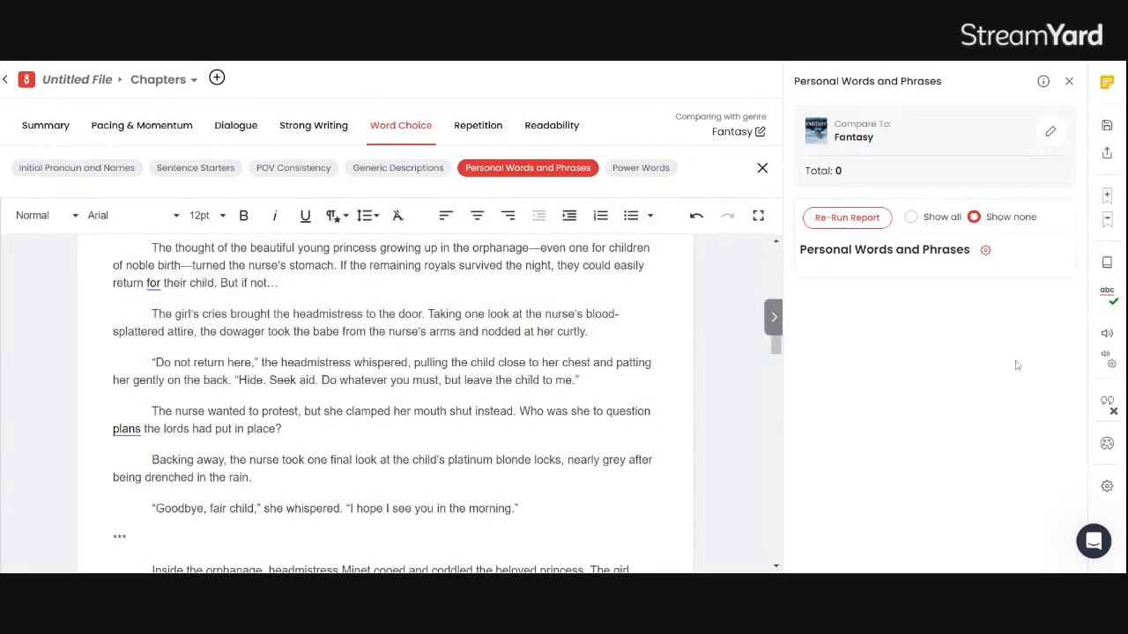
Step: Open the Character Name List in the word list settings and add "Freya"
left_click(1106, 487)
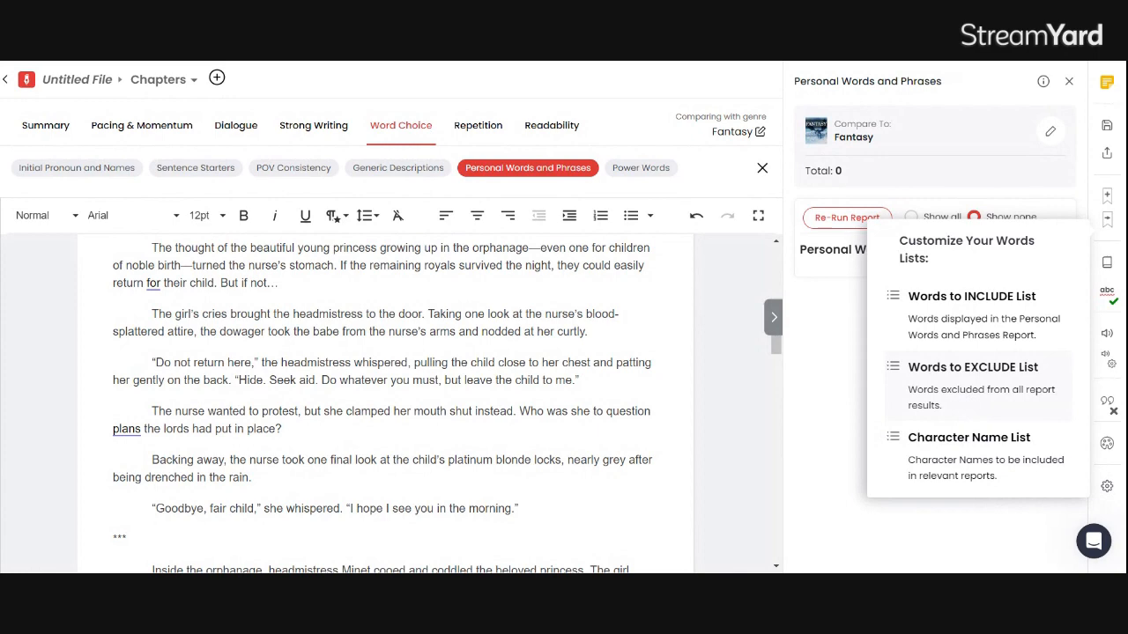
left_click(964, 465)
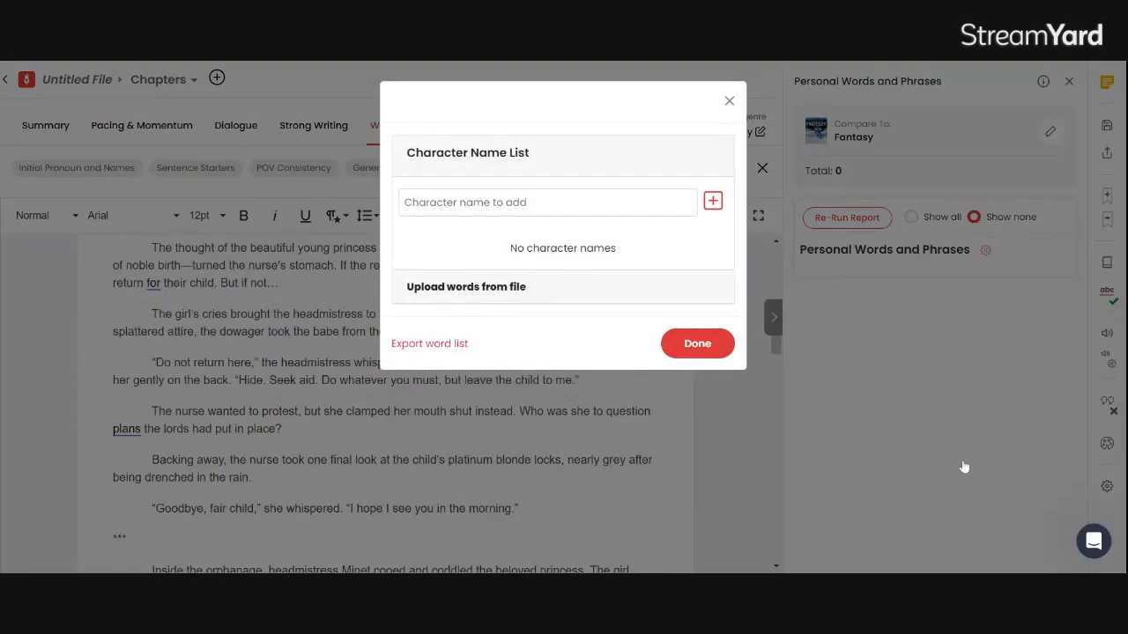
left_click(547, 202)
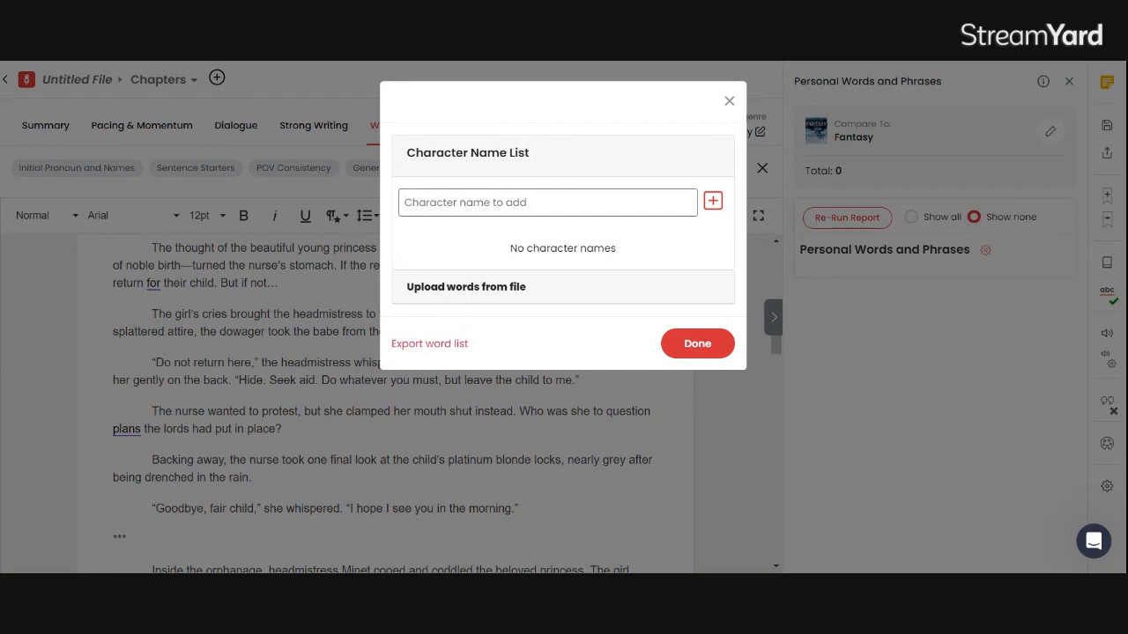
type("Freya")
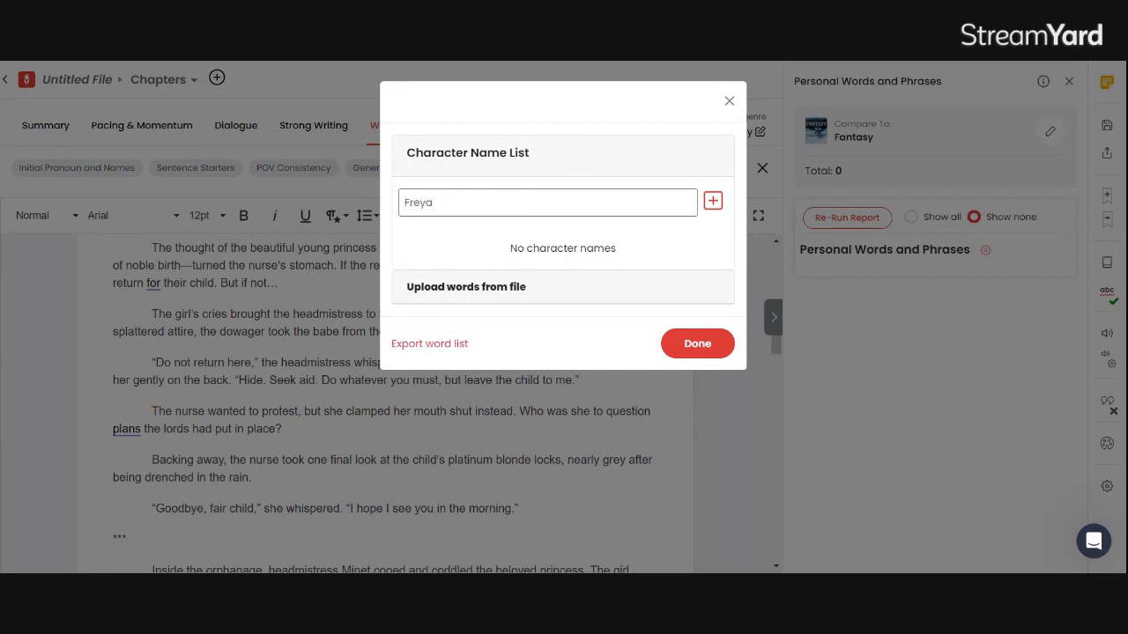
left_click(715, 205)
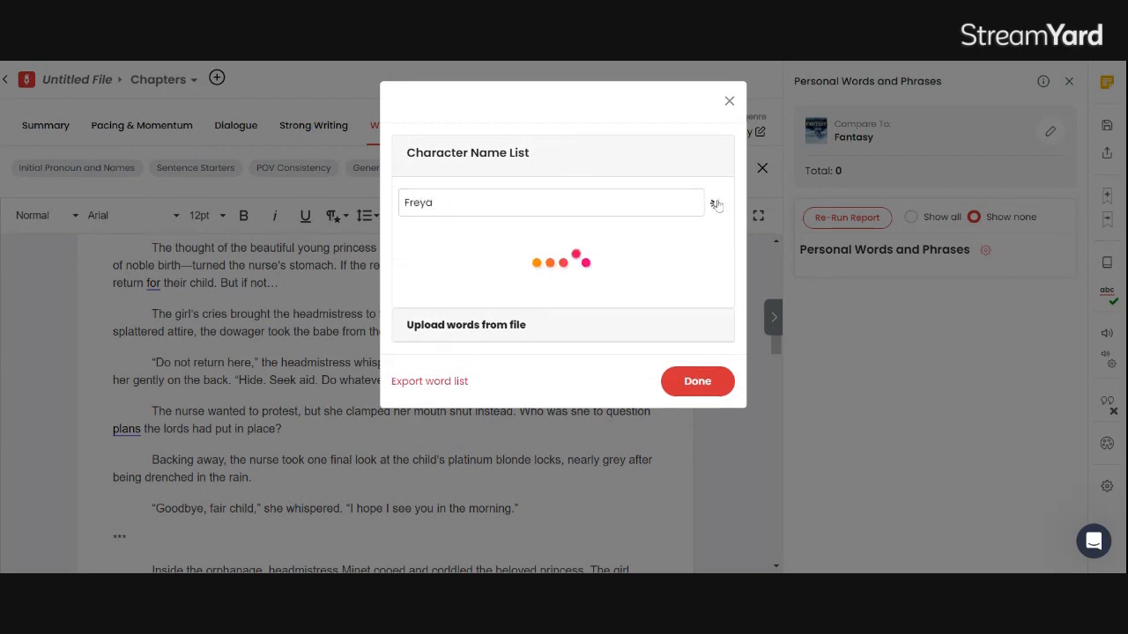
Step: Add the character names "Mariabelle" and "Irwin" to the list and finish editing it
left_click(548, 202)
type("Mariabbe")
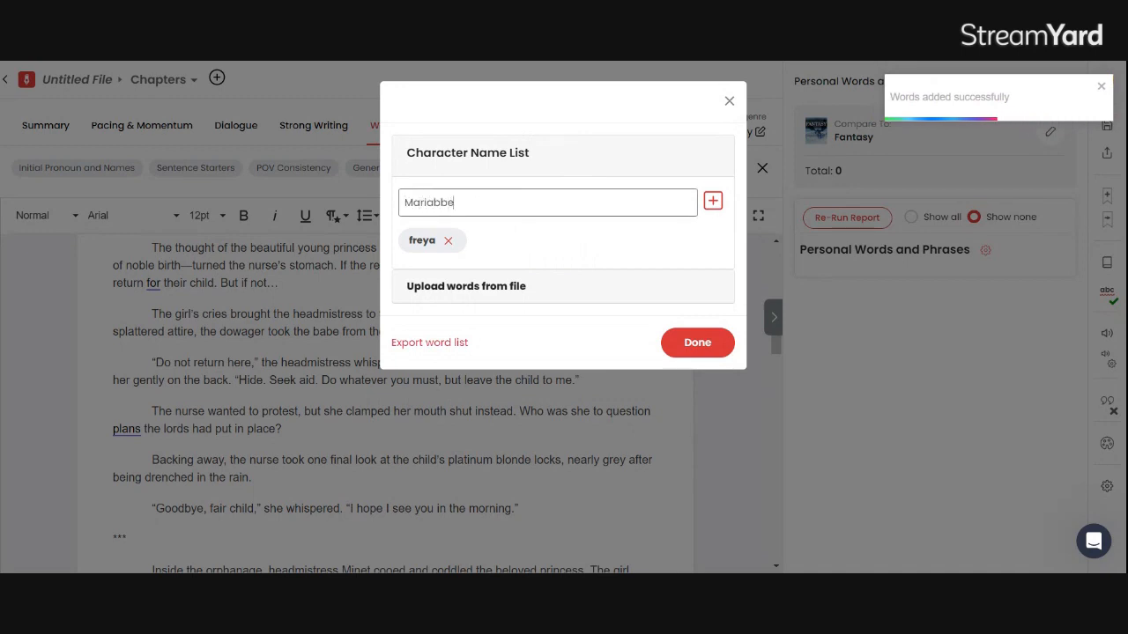
key("BackSpace")
type("belle")
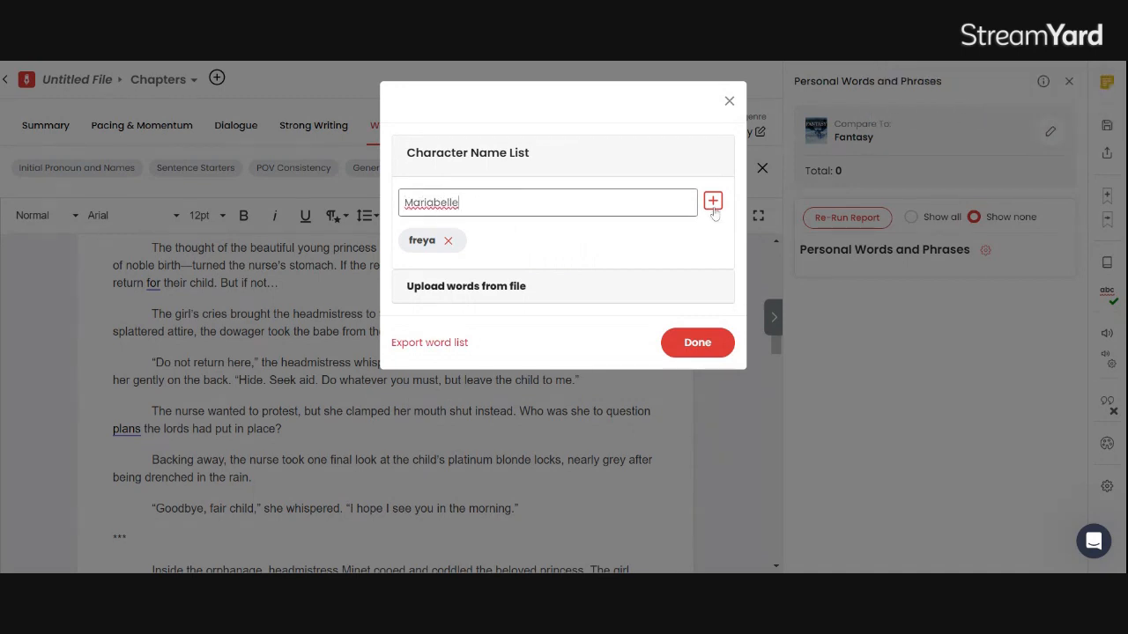
left_click(713, 201)
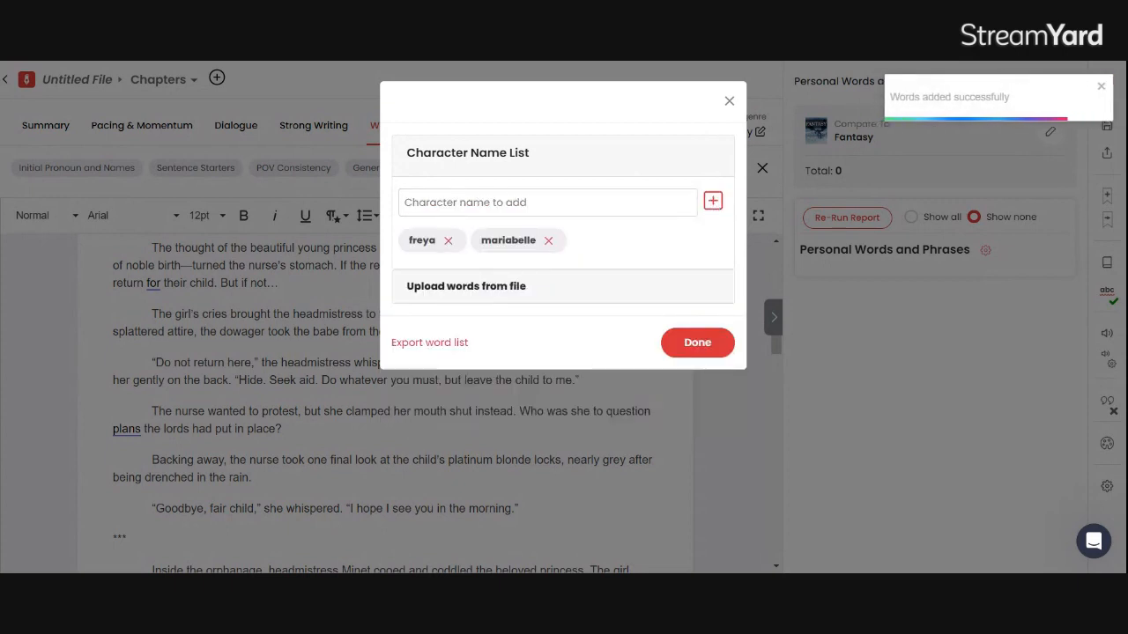
left_click(547, 202)
type("Irwin")
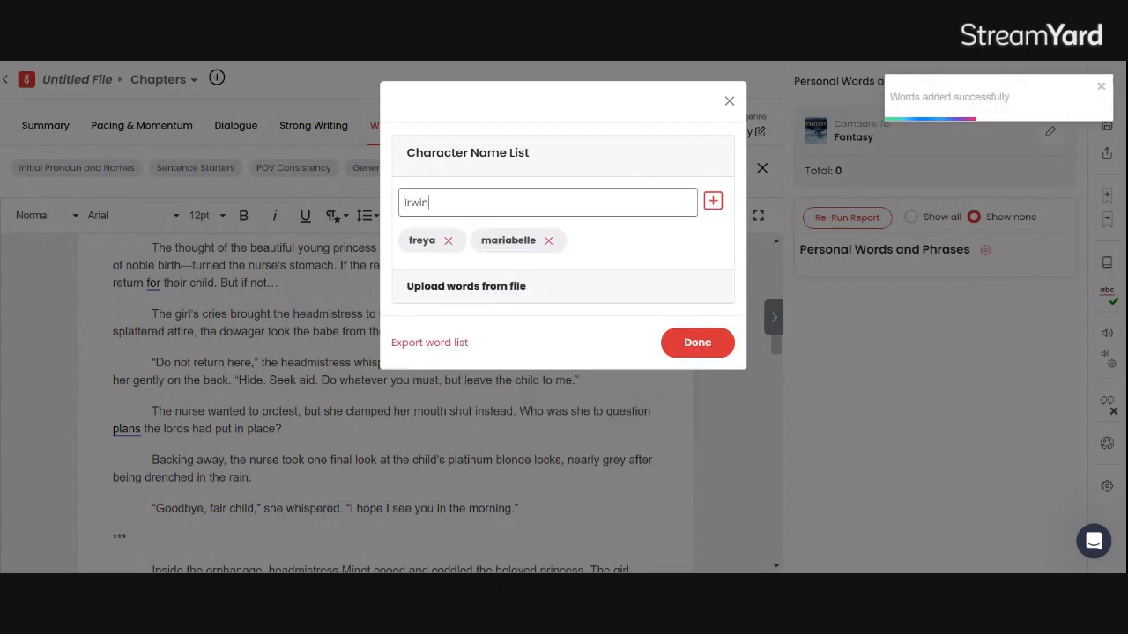
left_click(713, 202)
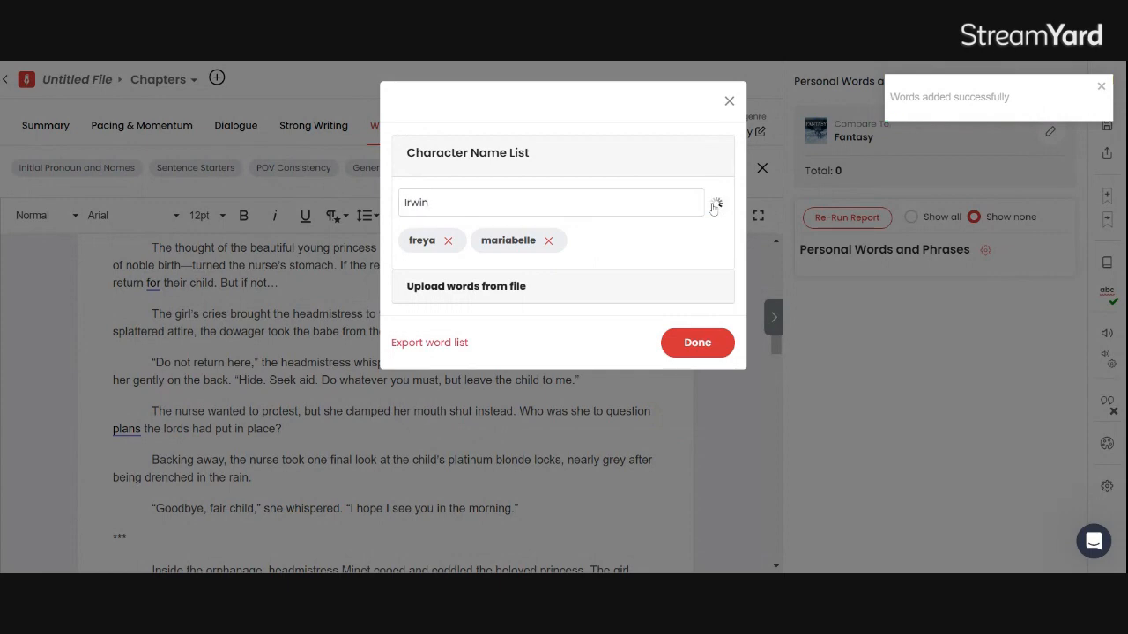
left_click(697, 343)
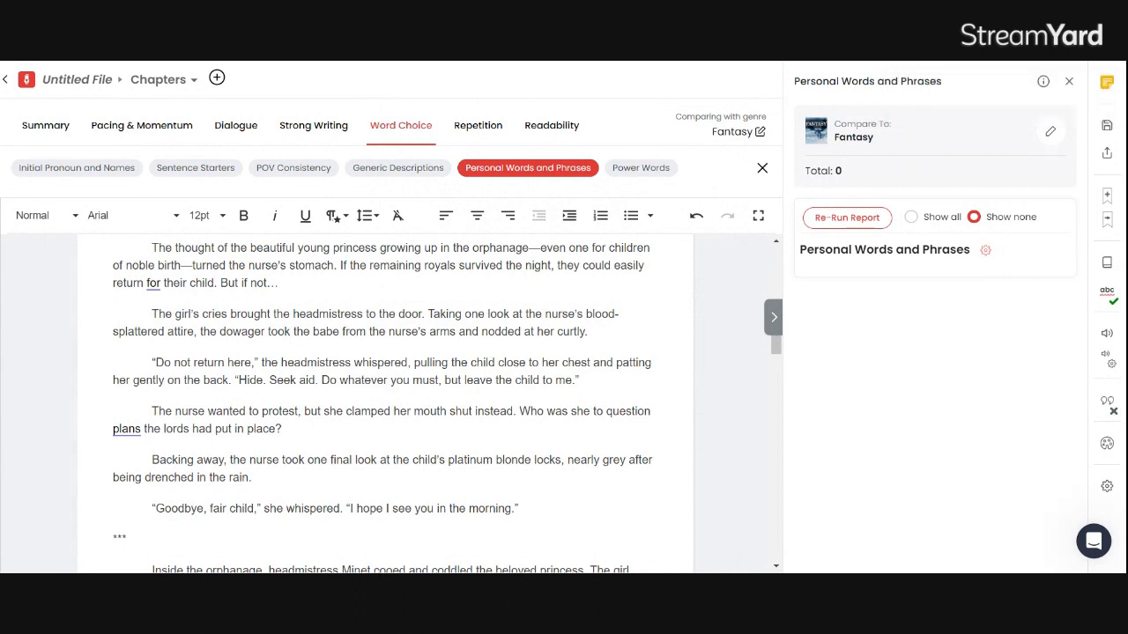
Step: Run the Power Words report and look at the reports available under Repetition
left_click(650, 170)
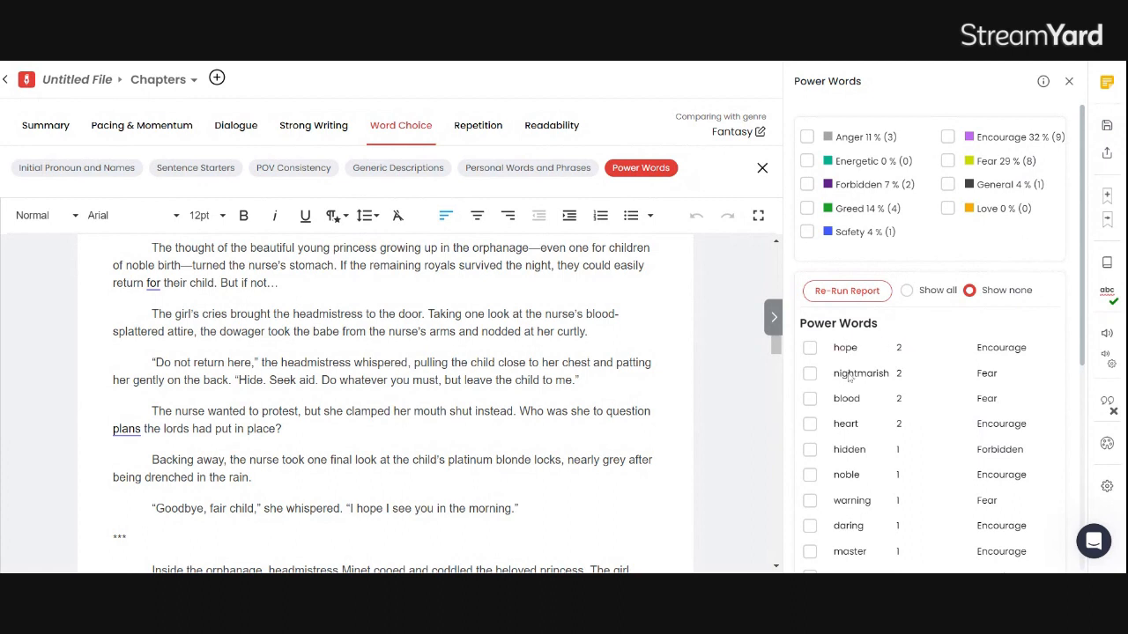
left_click(476, 129)
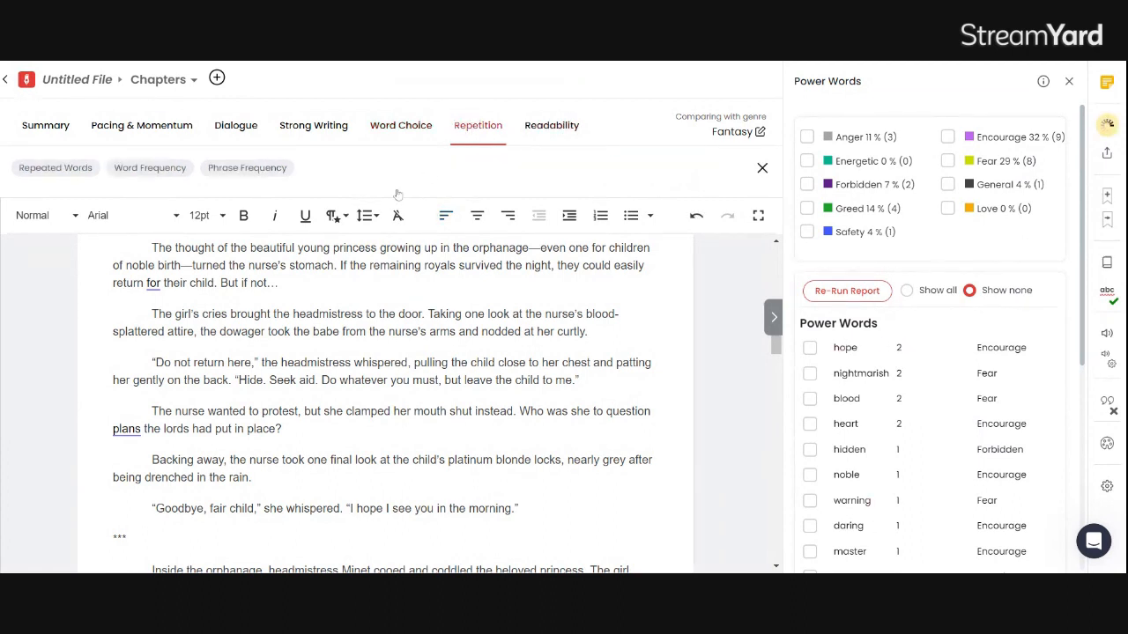
left_click(67, 168)
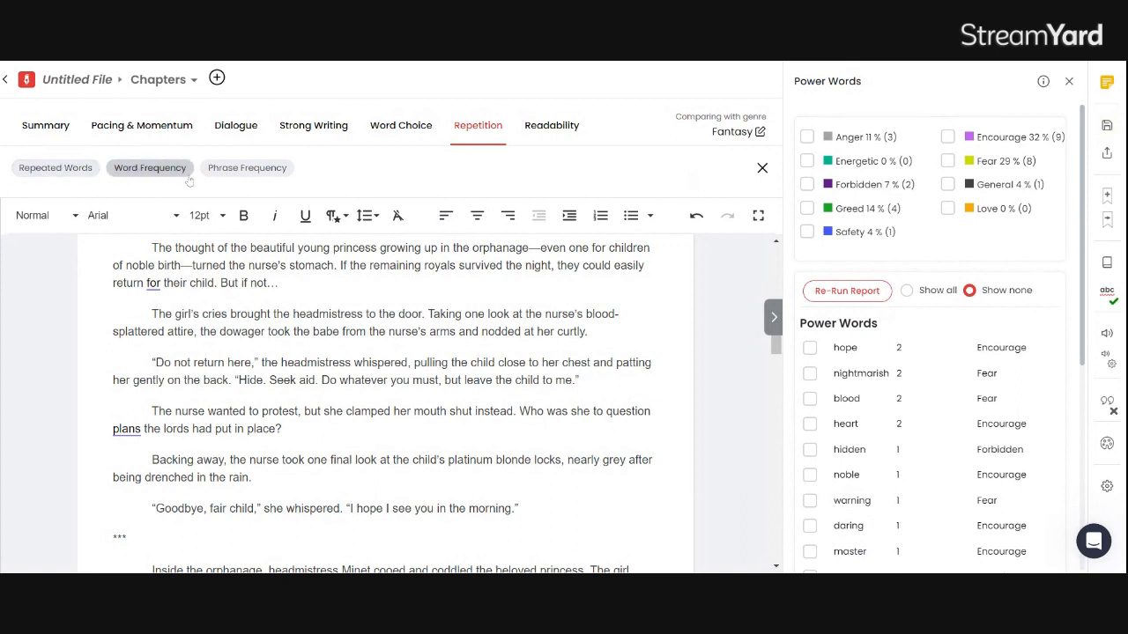
Step: Review the full Complex Words list among the readability reports, and run the Dale-Chall Readability report
left_click(555, 128)
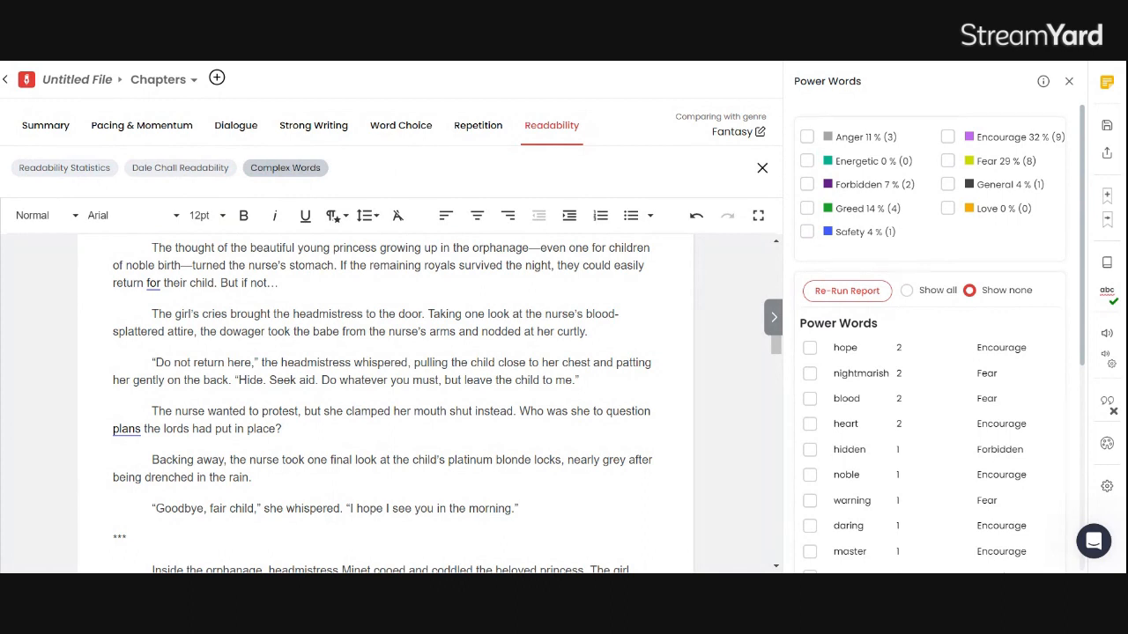
left_click(303, 175)
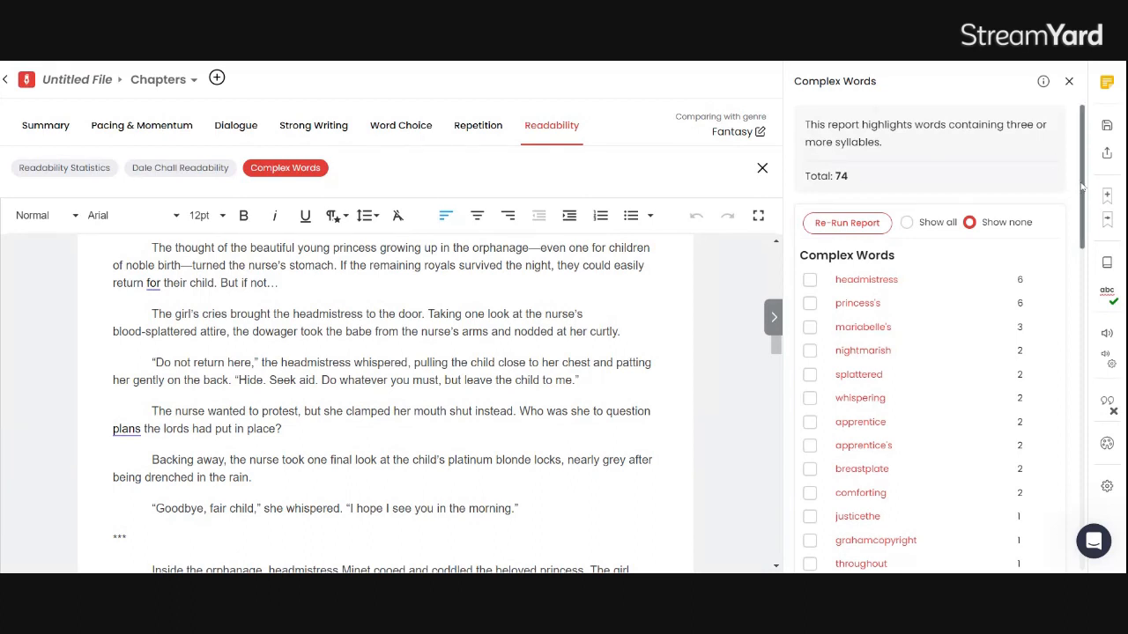
left_click_drag(1082, 185, 1102, 364)
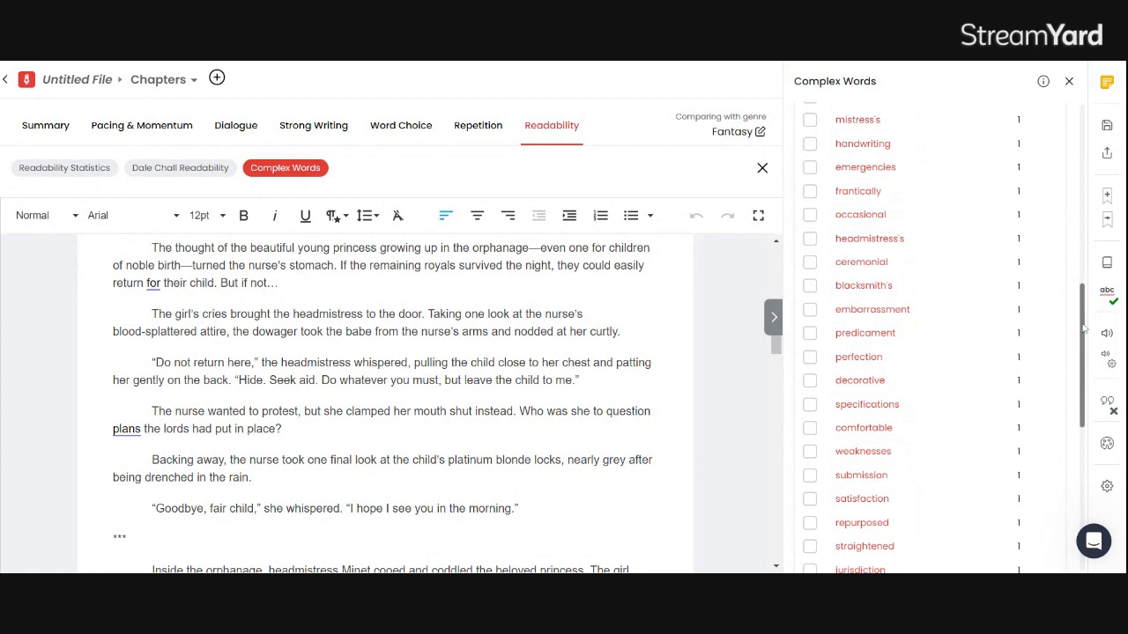
left_click_drag(1084, 327, 1085, 471)
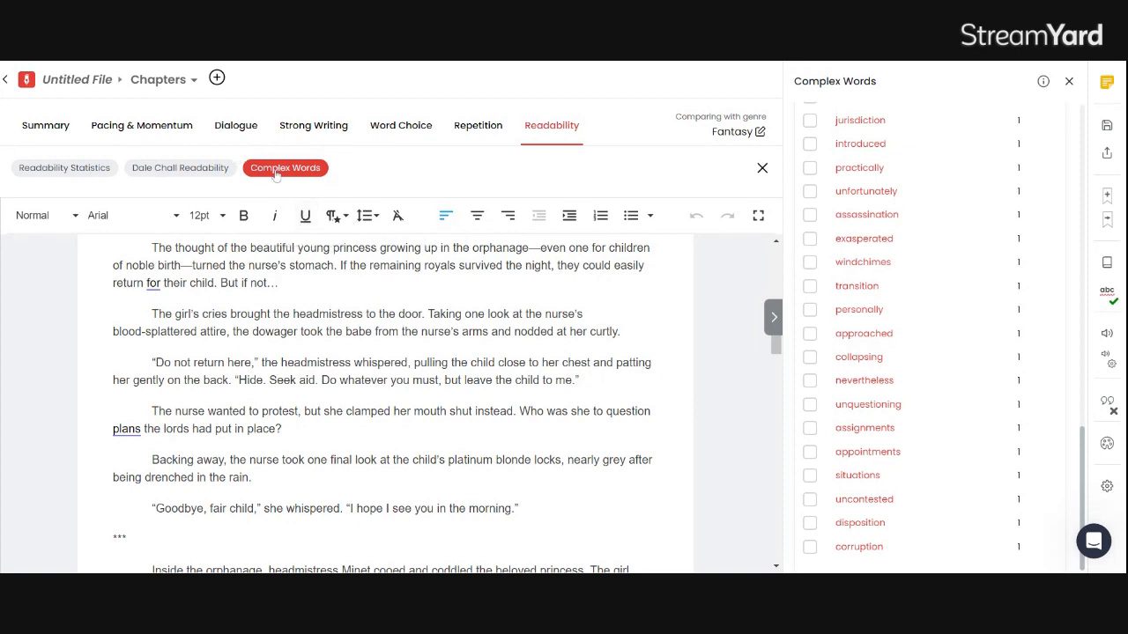
left_click(200, 169)
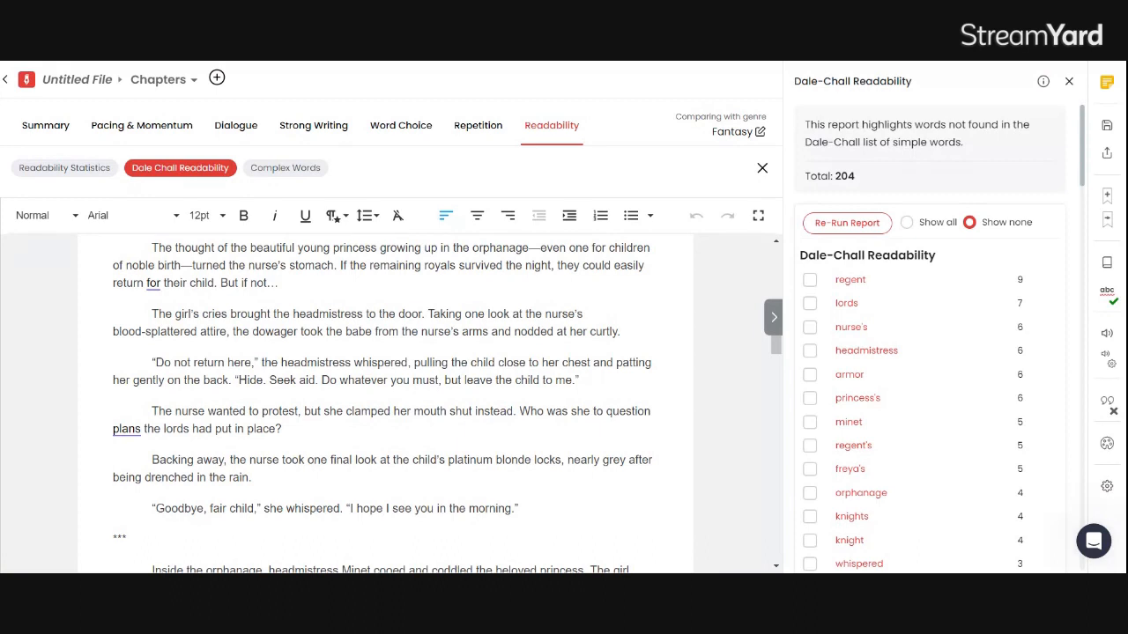
Step: Save the manuscript as "Draft 1" in a new project folder named "Vanguard of Justice"
left_click(1108, 127)
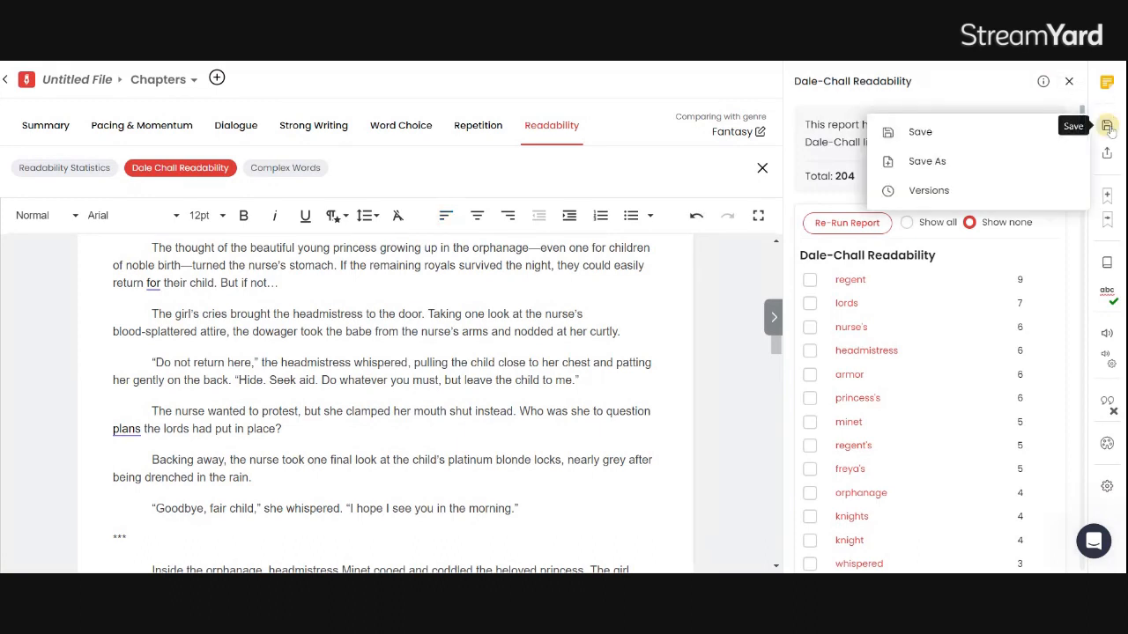
left_click(941, 164)
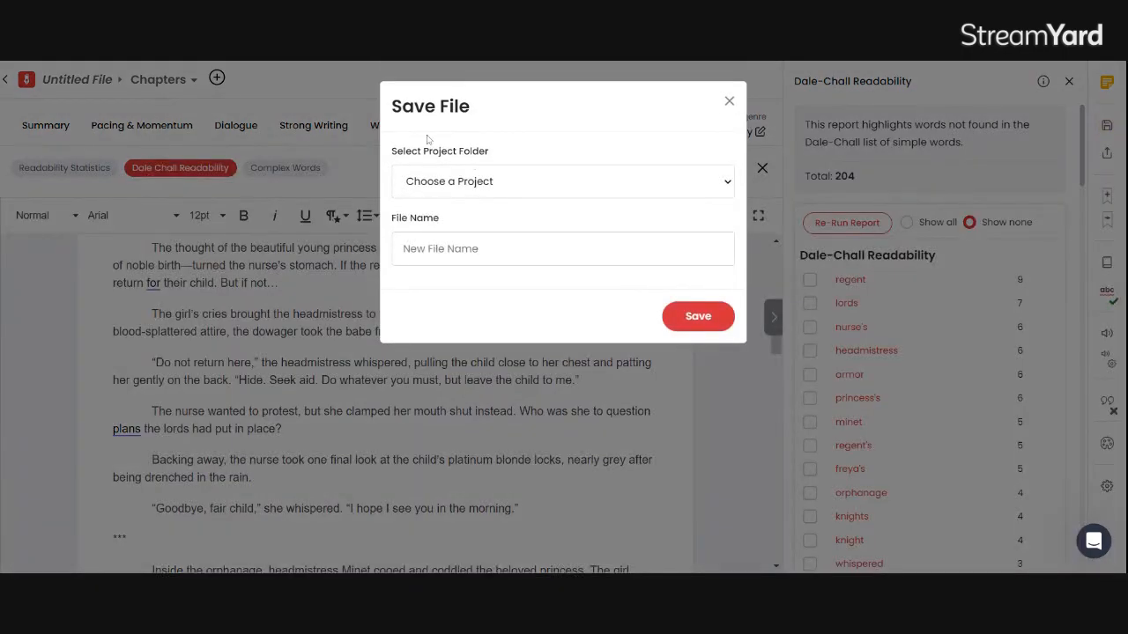
left_click(513, 191)
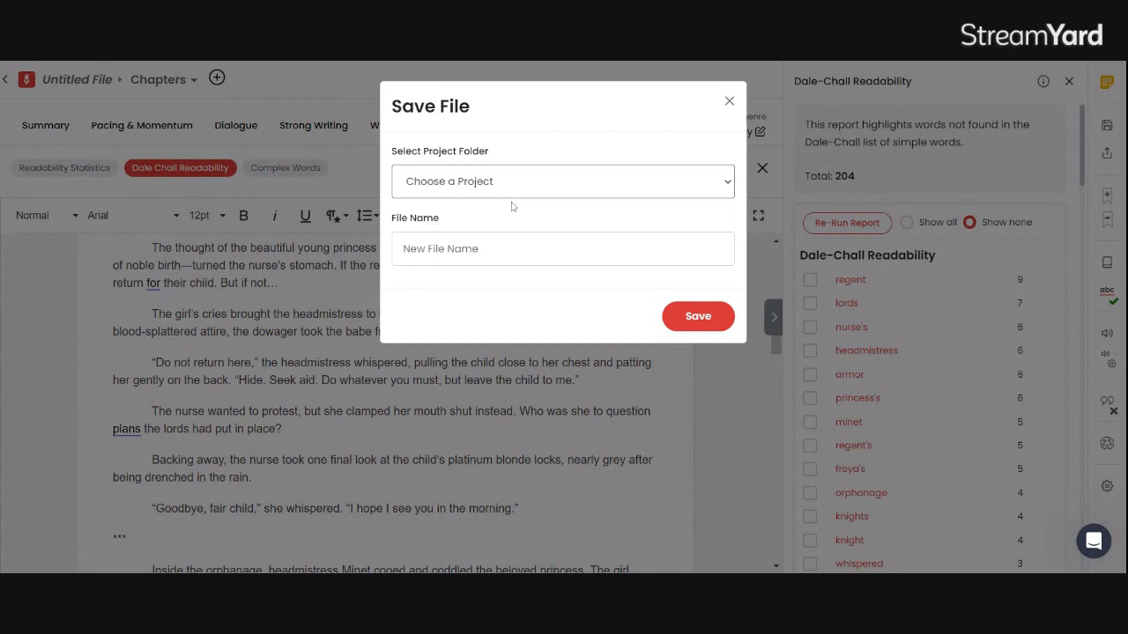
left_click(512, 205)
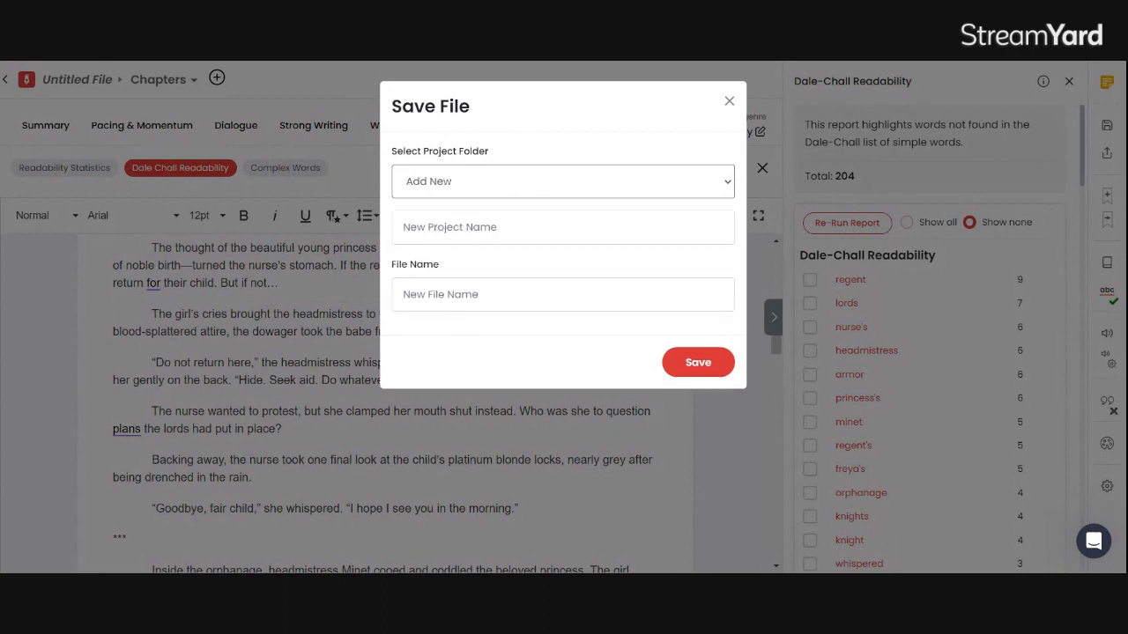
left_click(513, 228)
type("Vanguar")
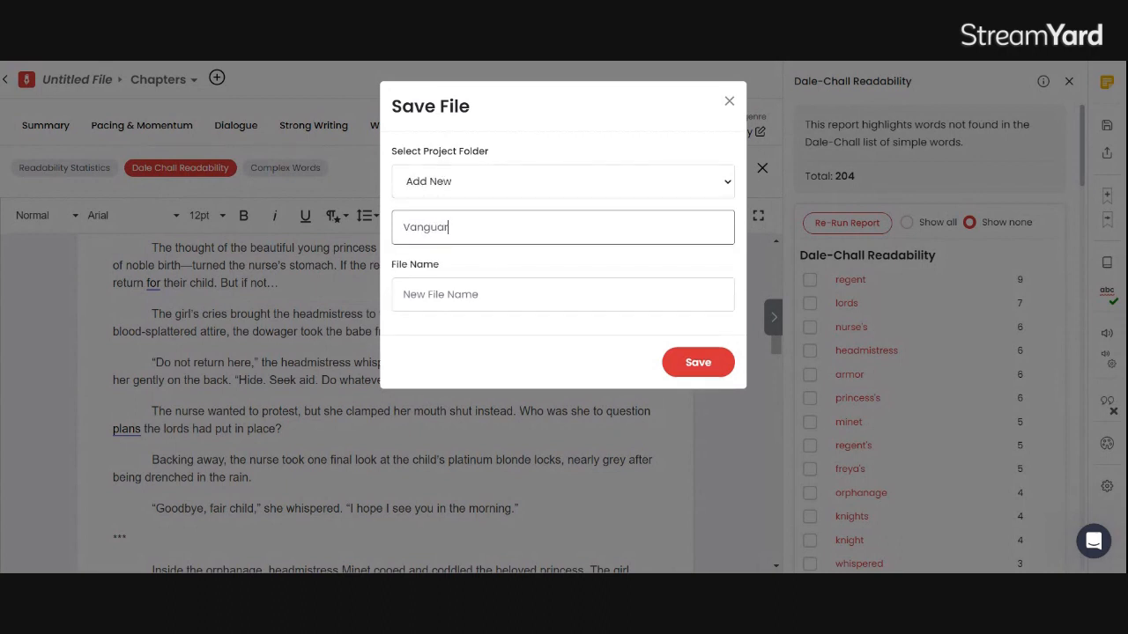
type("d of Justice")
key("Tab")
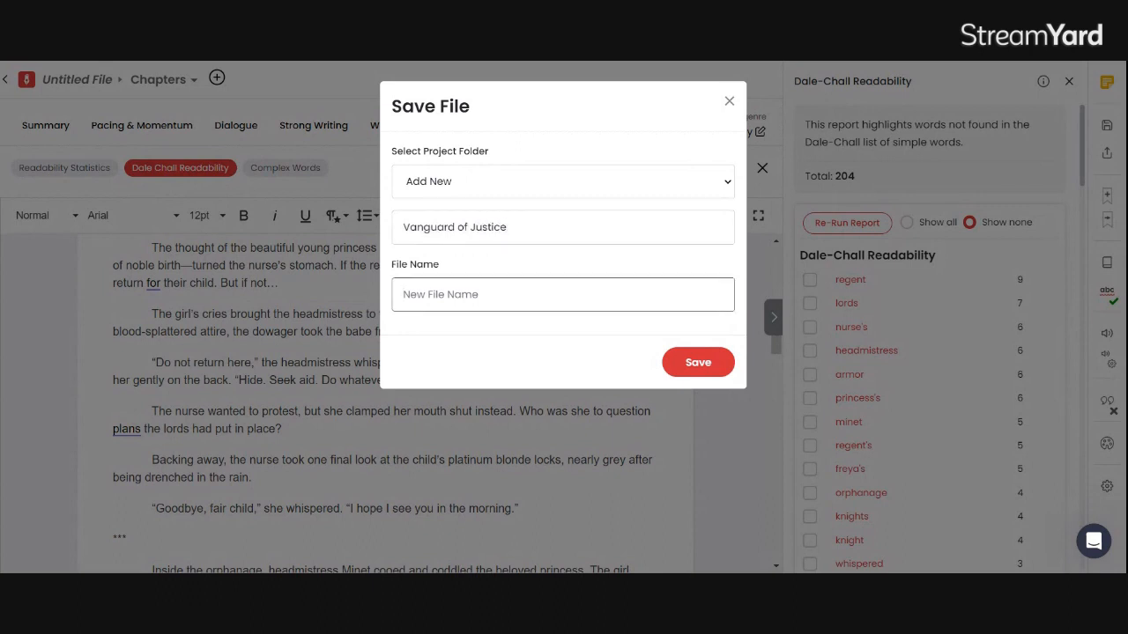
type("Draft 1")
left_click(696, 364)
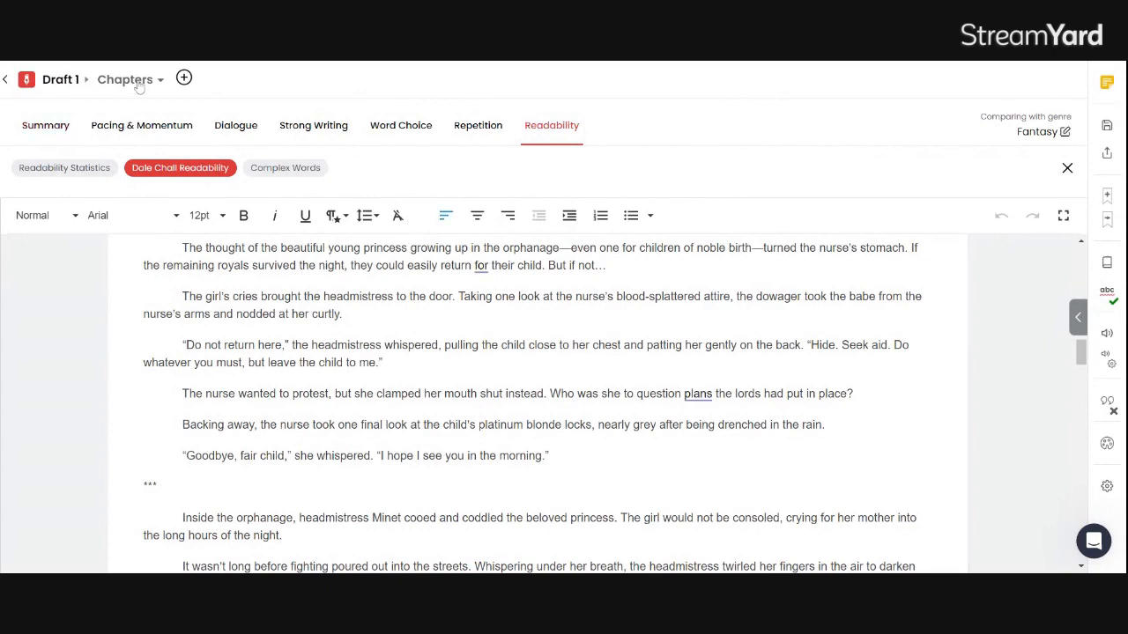
Step: Try to add a new chapter named "Chapter Two" and check the manuscript's chapter list
left_click(185, 79)
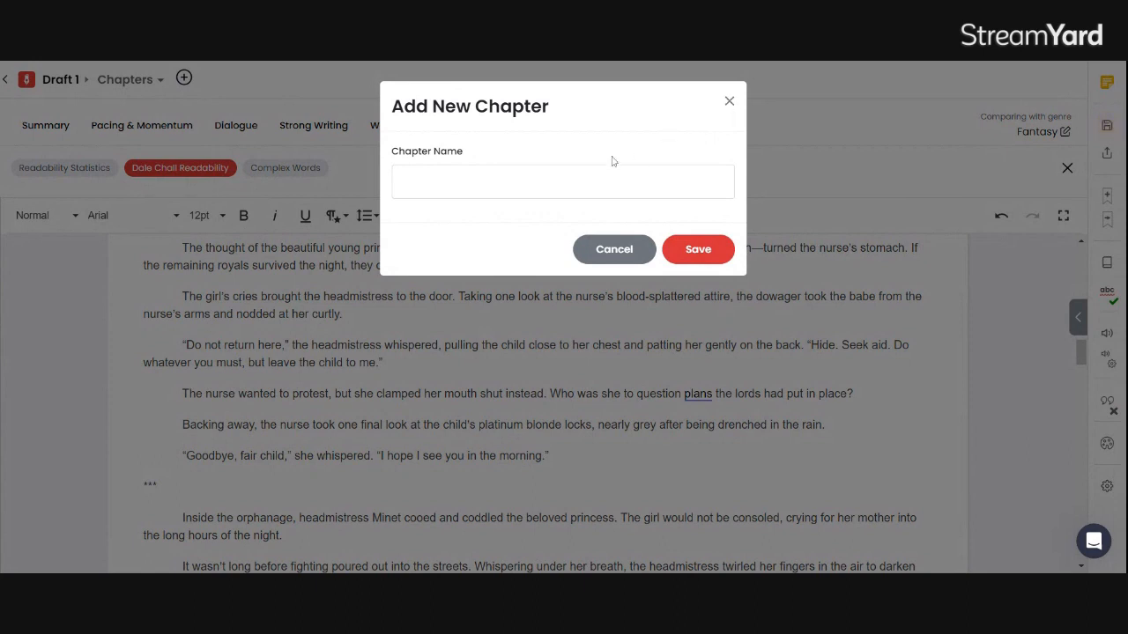
left_click(431, 181)
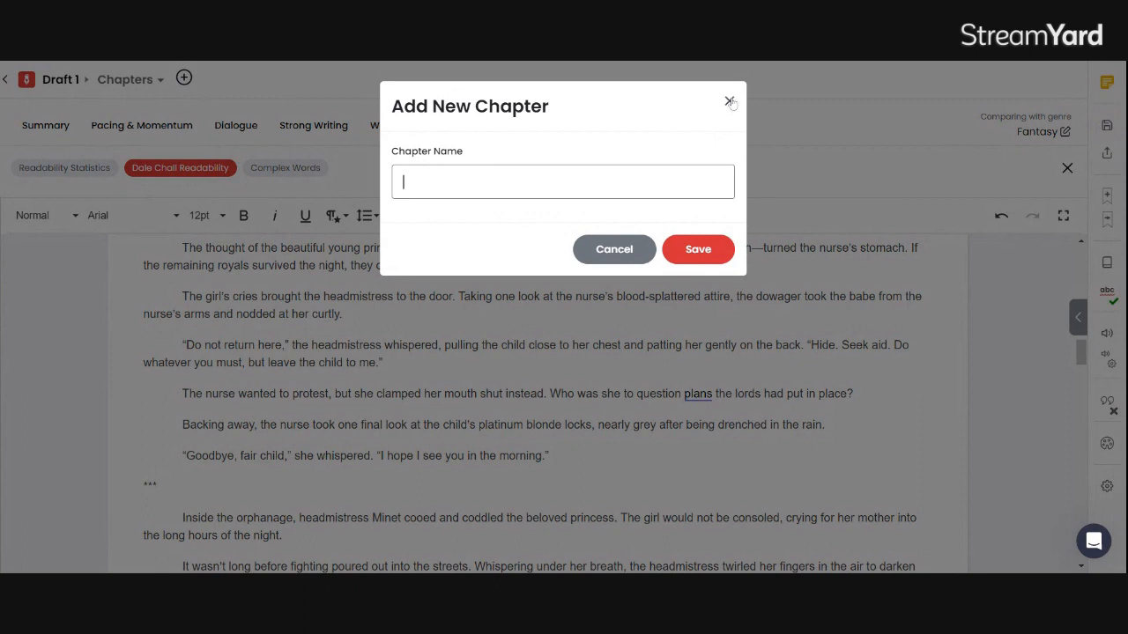
type("Chapter Two")
left_click(719, 251)
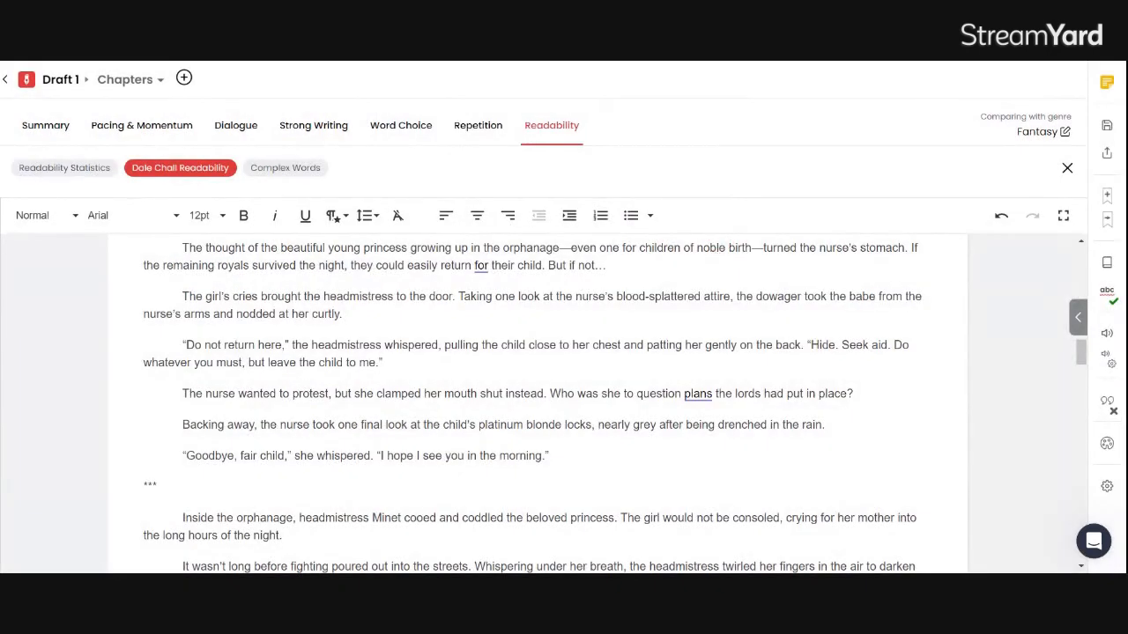
left_click(161, 82)
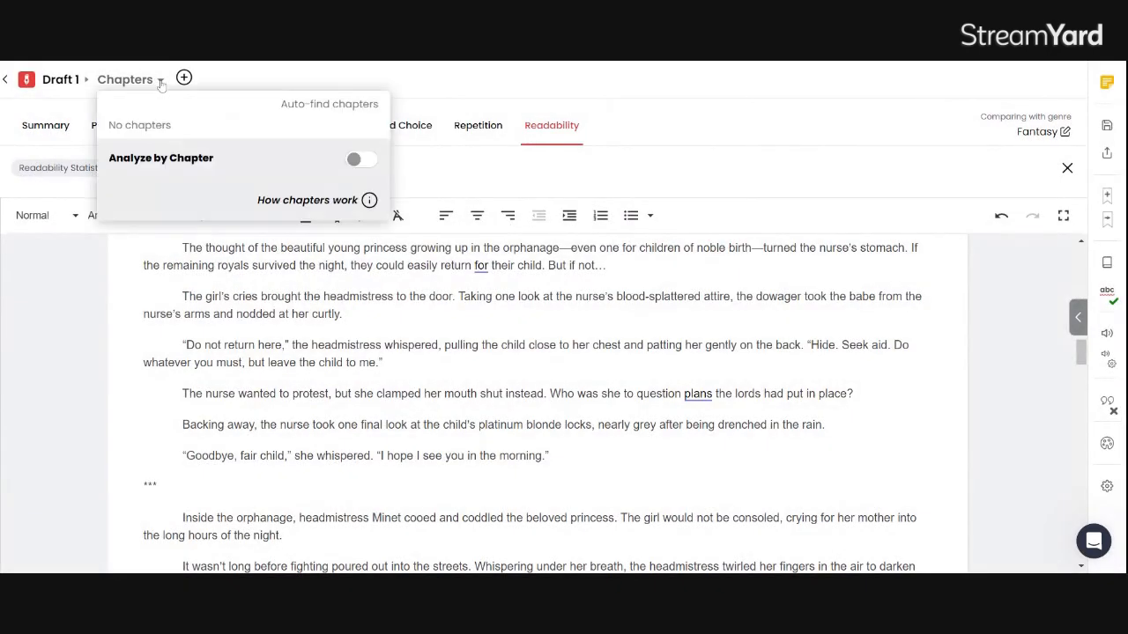
left_click(161, 82)
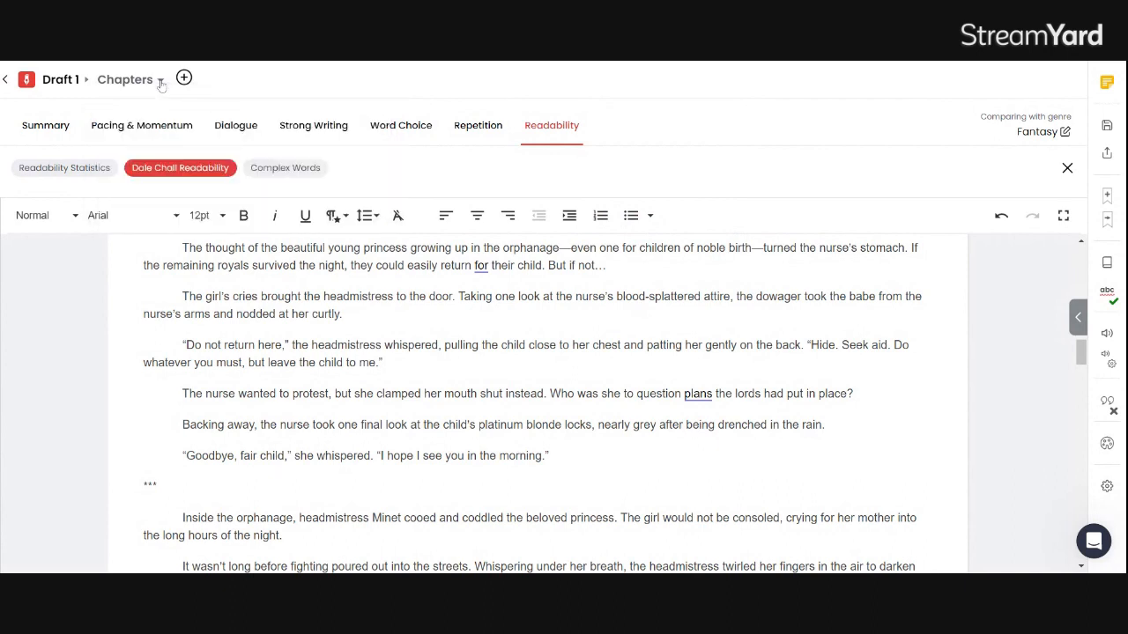
Step: View the file formats available for exporting the manuscript
left_click(1107, 157)
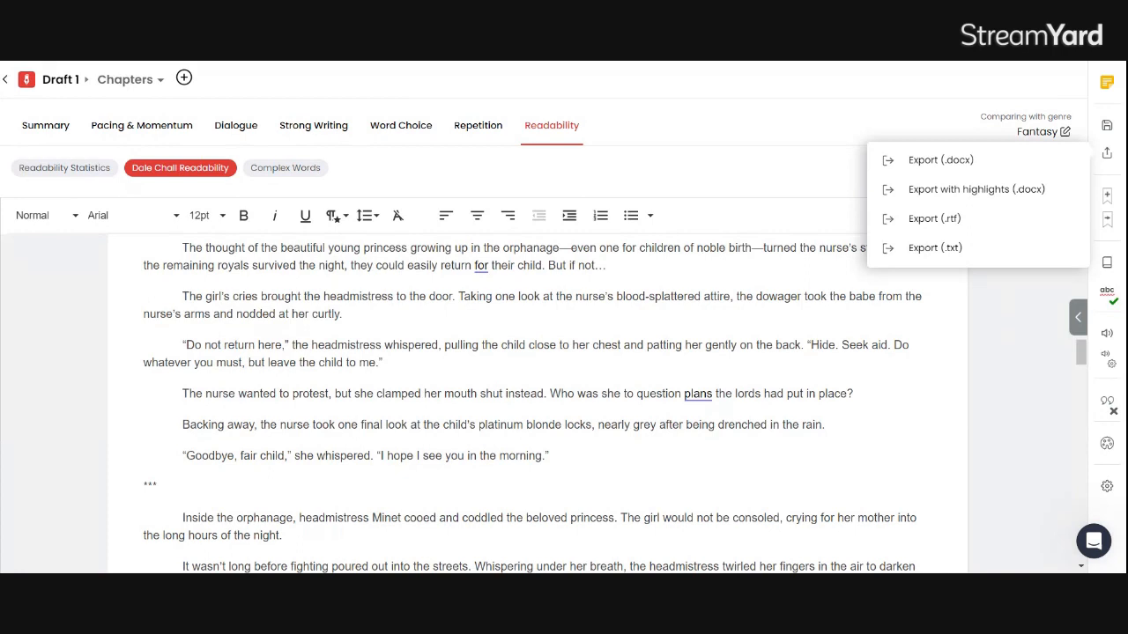
left_click(1004, 327)
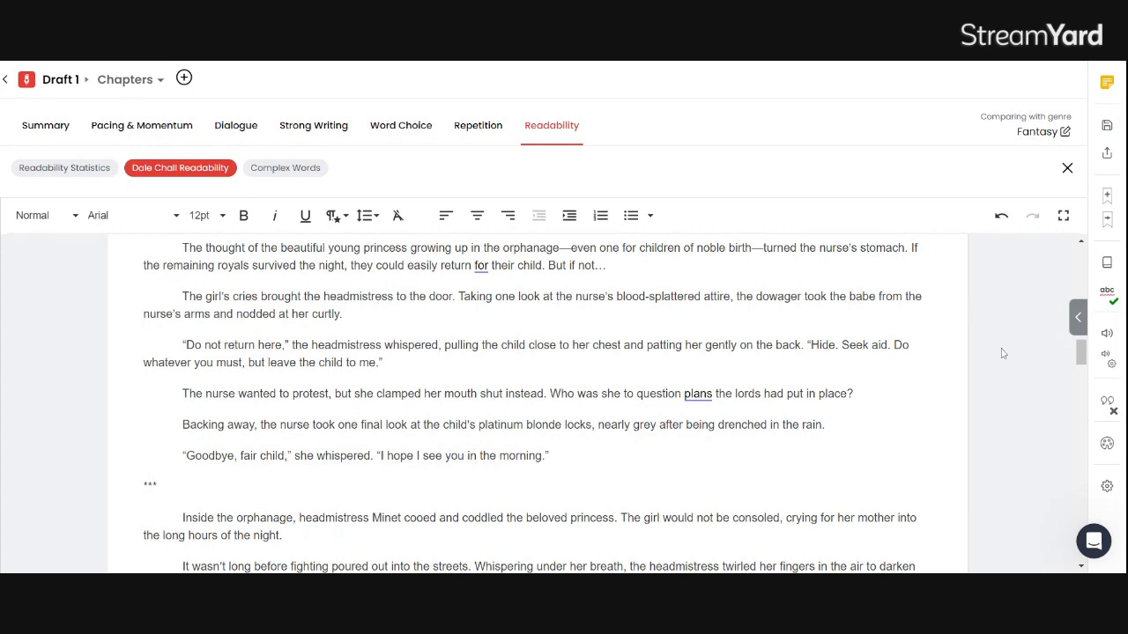
Step: Return to the Writer's Desk and check which file types can be uploaded
left_click(7, 81)
left_click(320, 199)
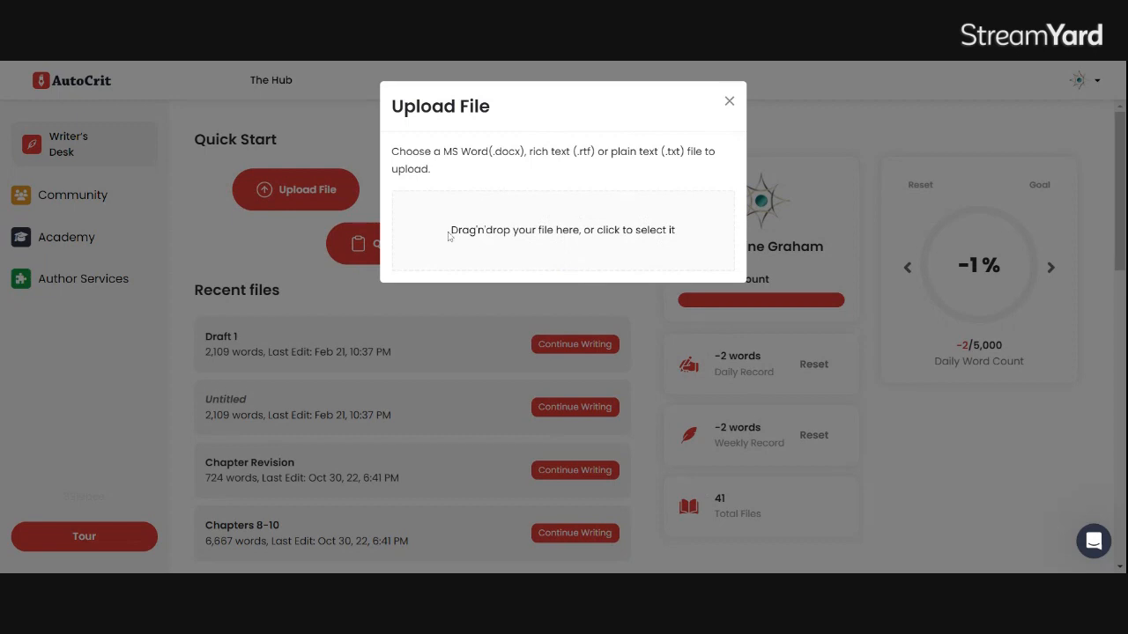
left_click_drag(449, 235, 697, 247)
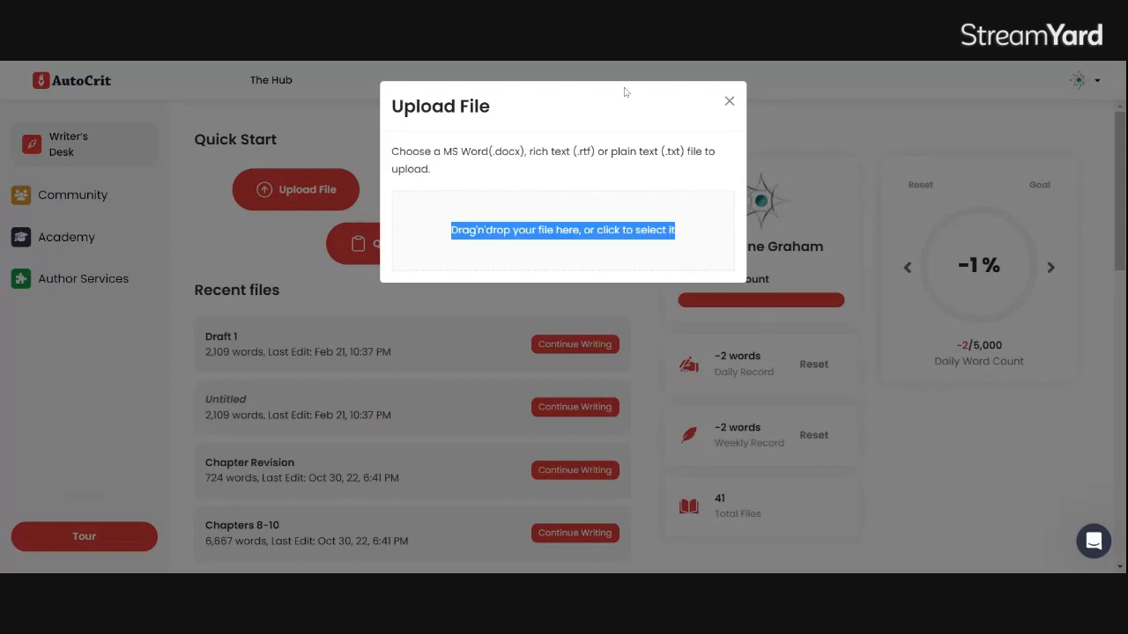
left_click(630, 174)
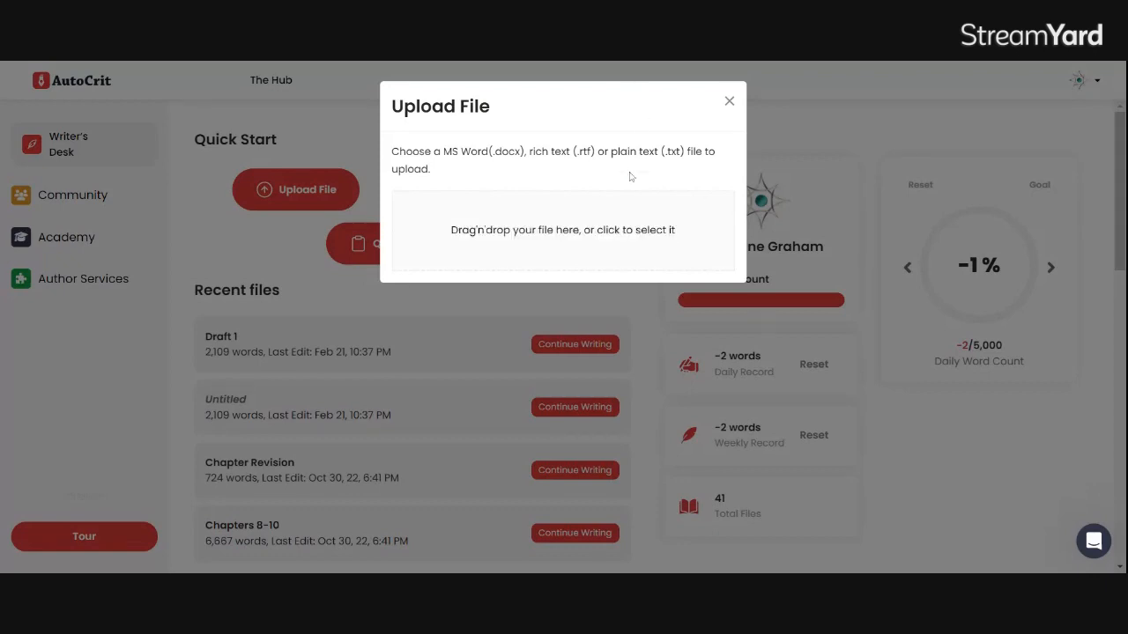
left_click(730, 102)
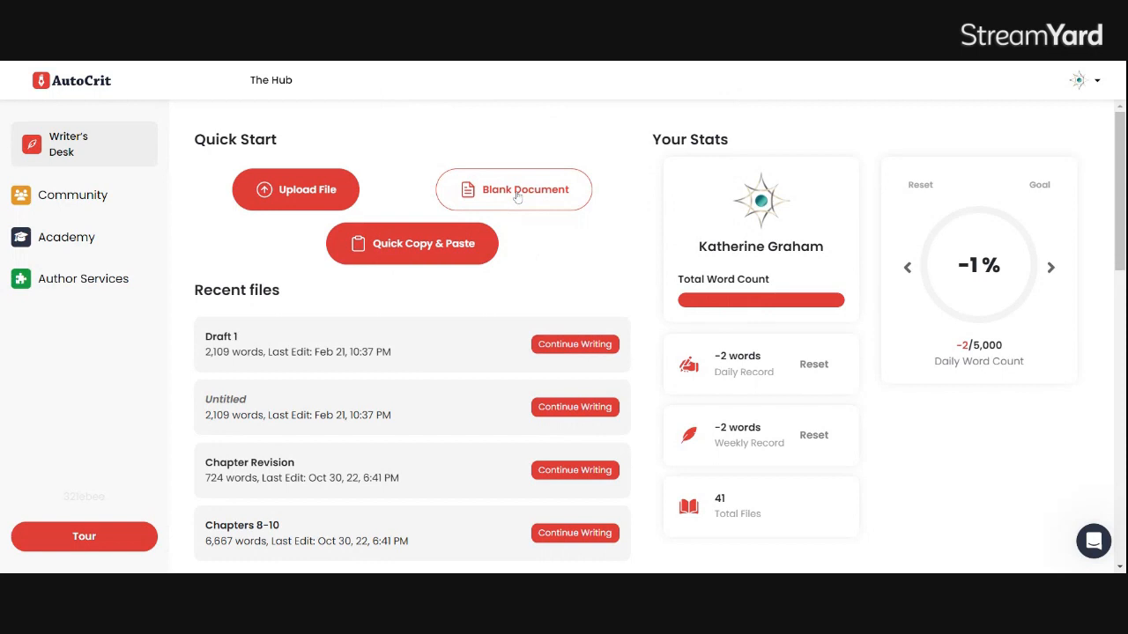
Step: Create a blank document and paste the copied Vanguard of Justice manuscript into it
left_click(517, 197)
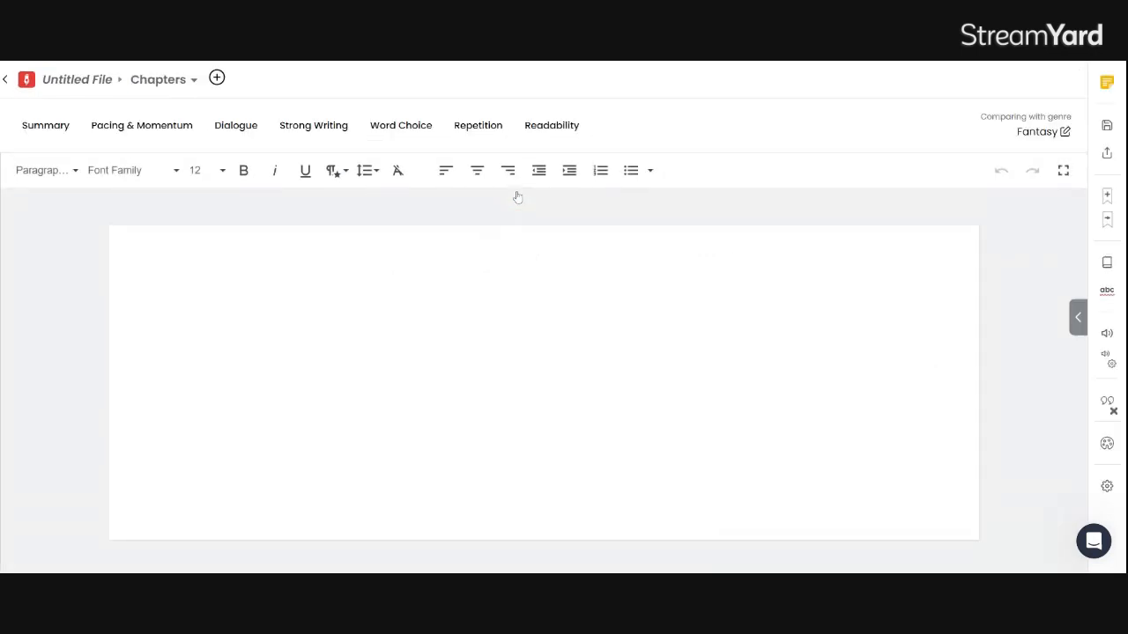
left_click(5, 84)
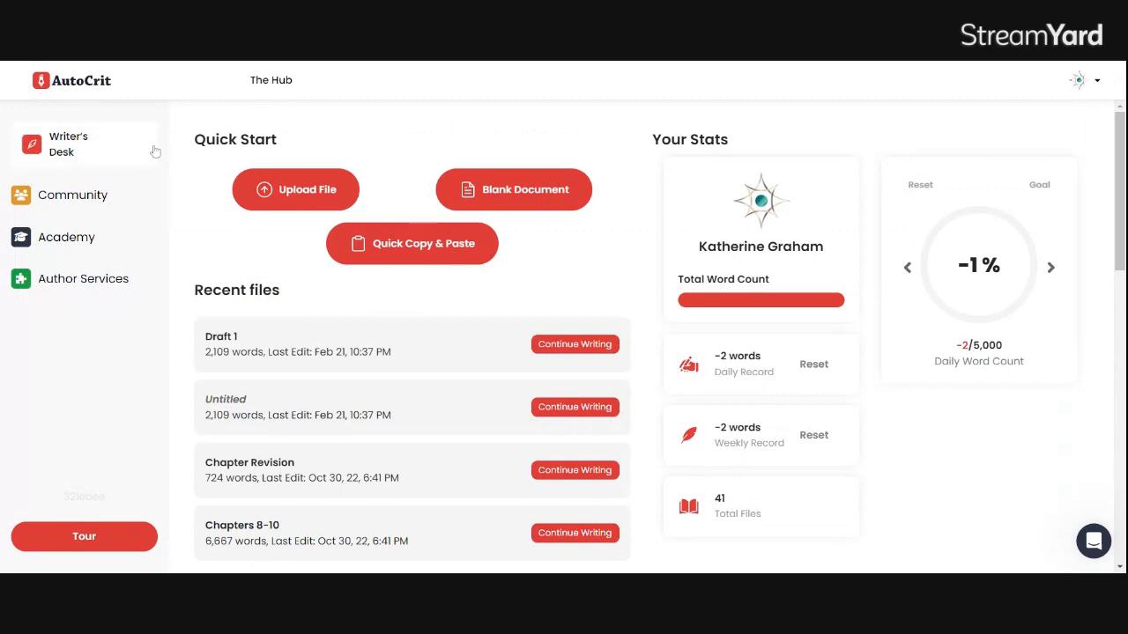
left_click(490, 201)
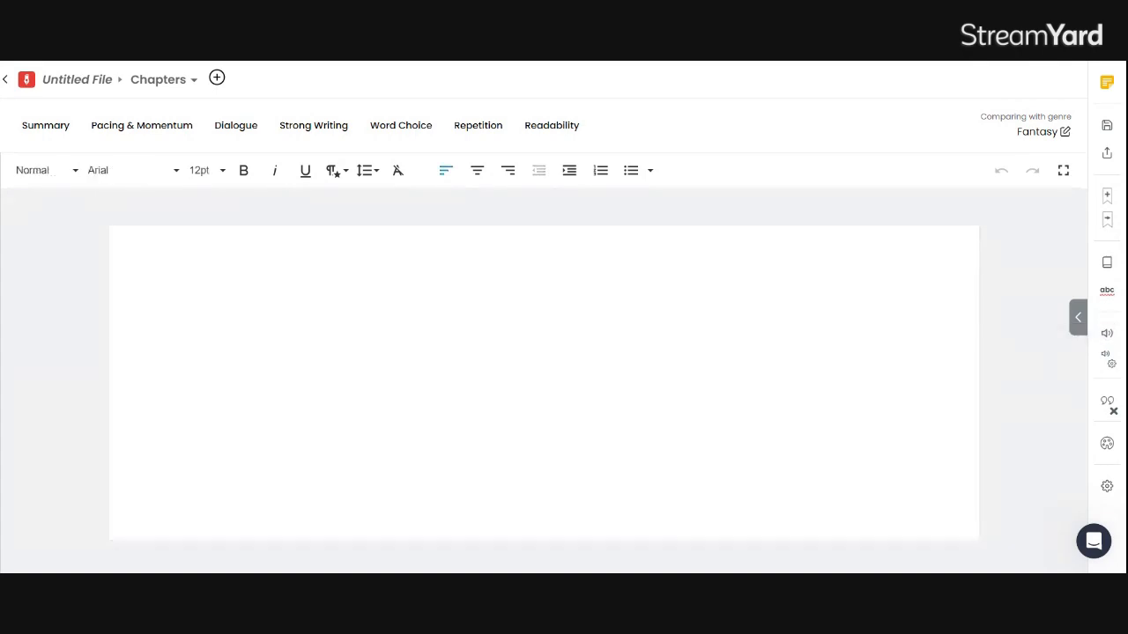
key("ctrl+v")
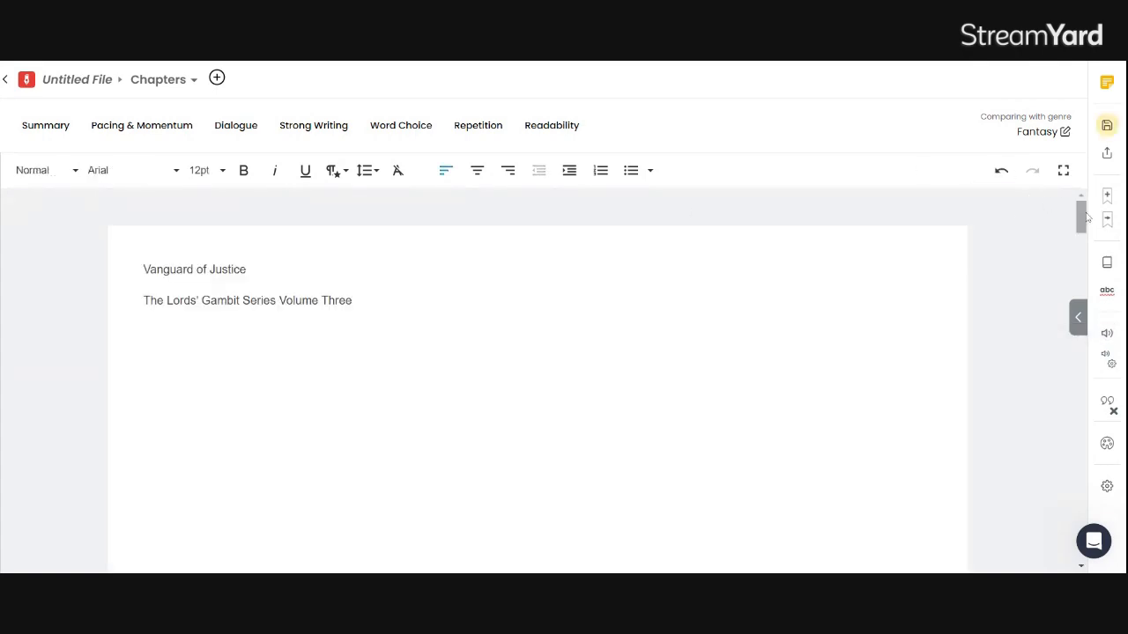
Step: Have the text reader read the passage from "where her empty cauldron" through "May Cause Lasting Memory Loss", and pause the playback
left_click_drag(1082, 217, 1082, 344)
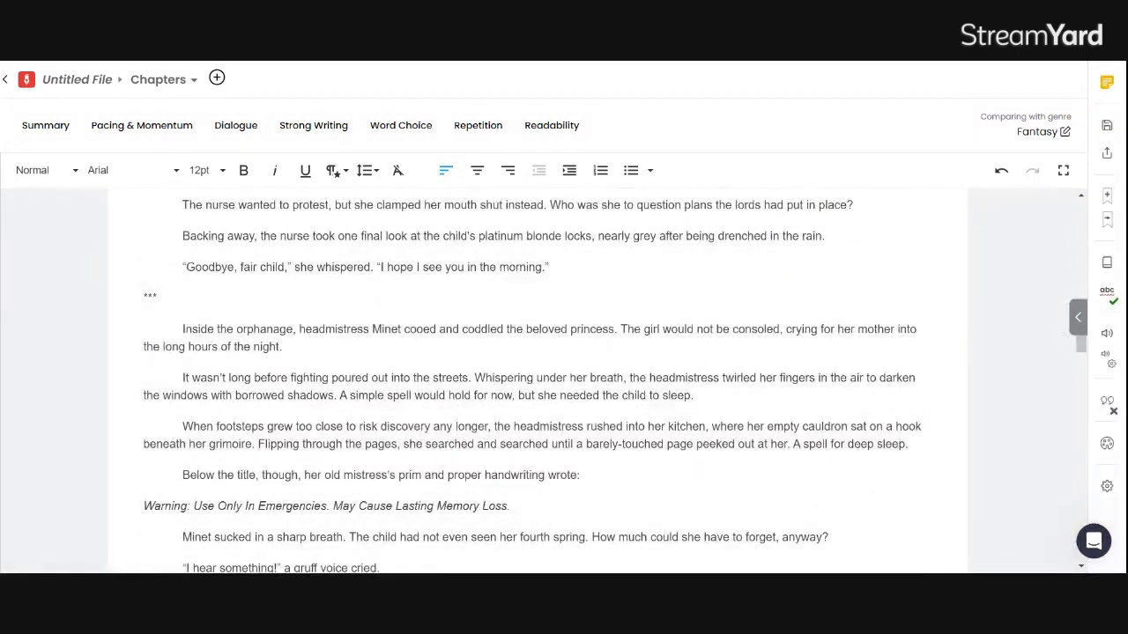
left_click_drag(712, 426, 511, 506)
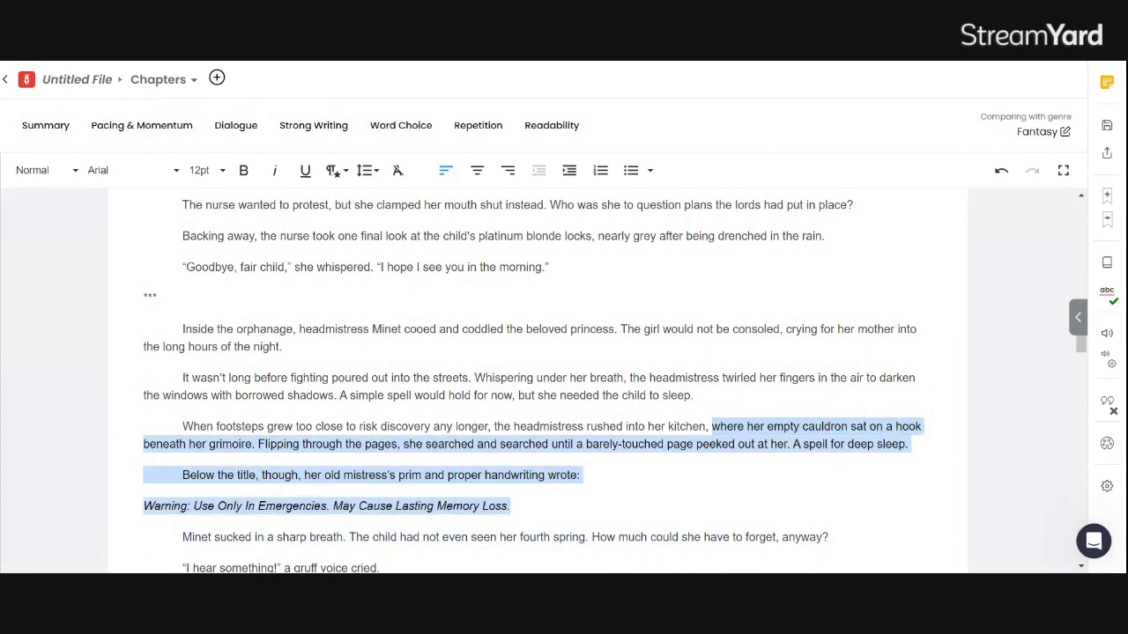
left_click(1109, 334)
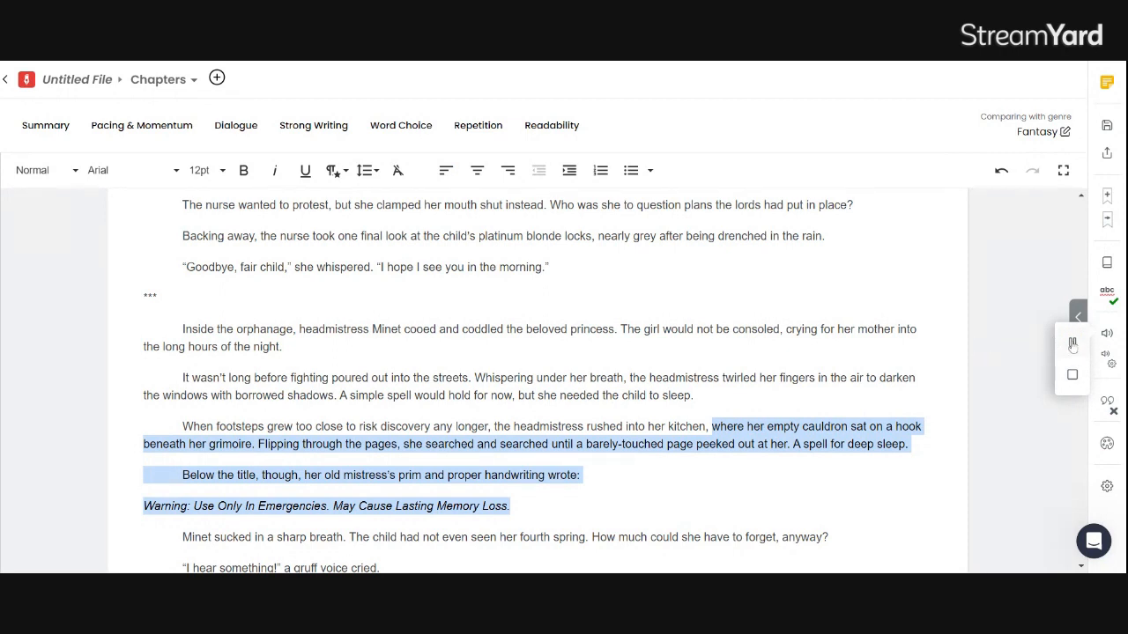
left_click(1072, 344)
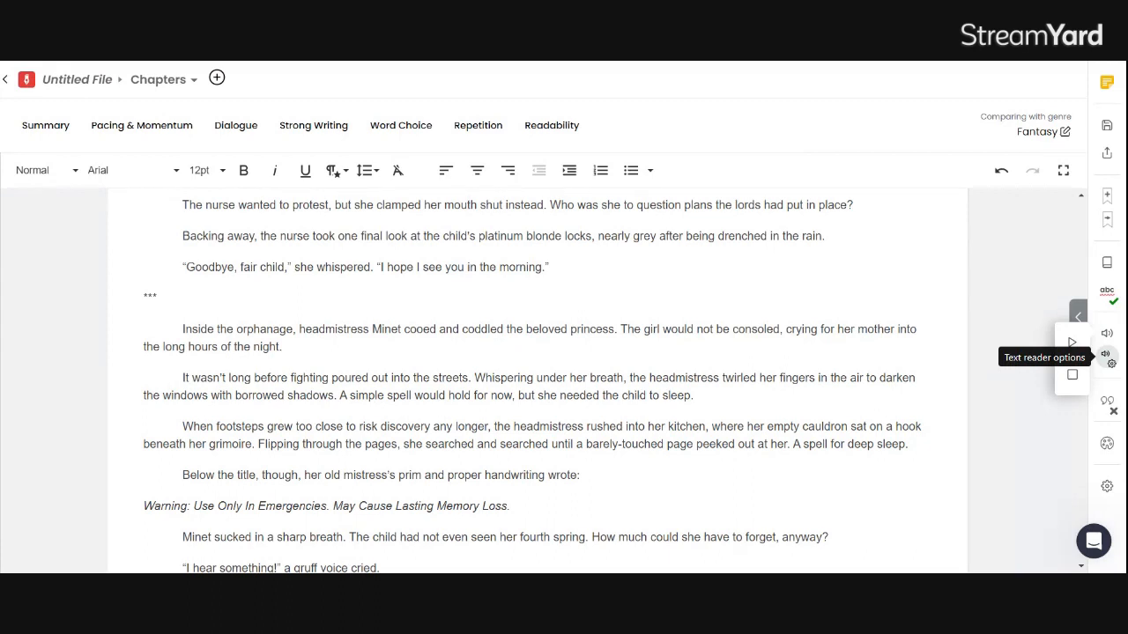
Step: Preview the Salli, Joanna and Ivy text reader voices and review the other voice options
left_click(1107, 358)
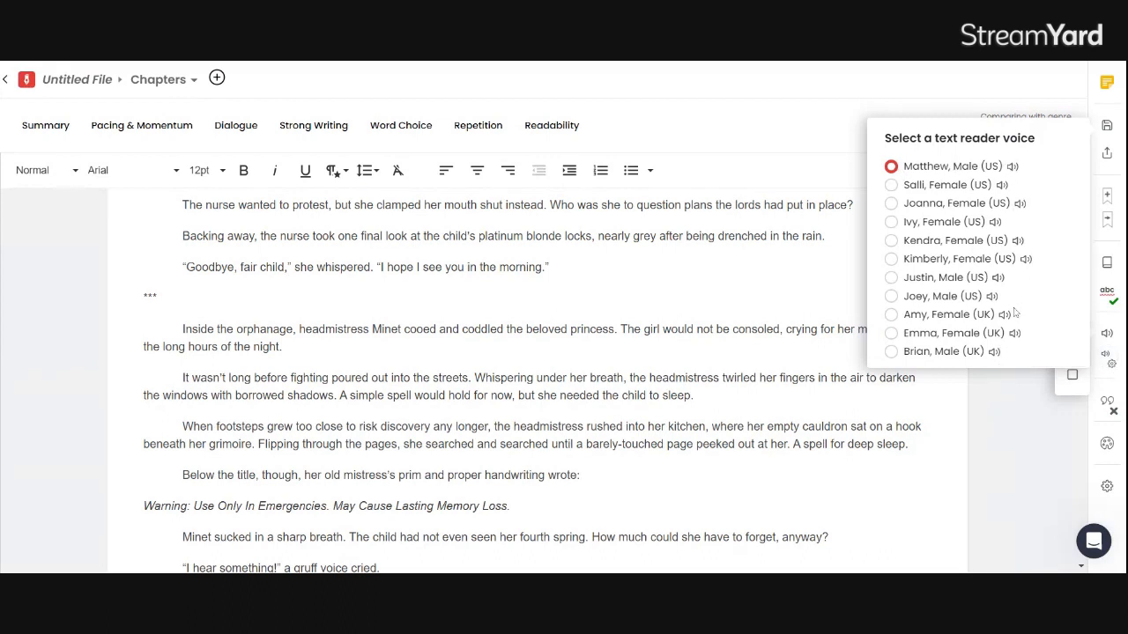
left_click(1002, 186)
left_click(1020, 205)
left_click(995, 222)
left_click(987, 430)
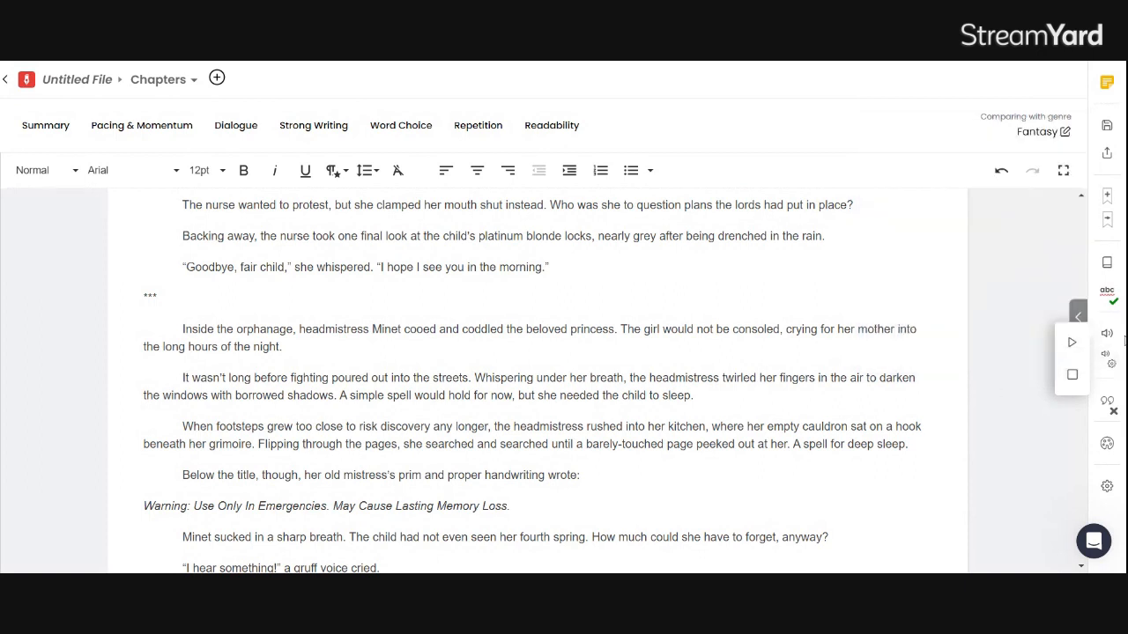
left_click(1111, 358)
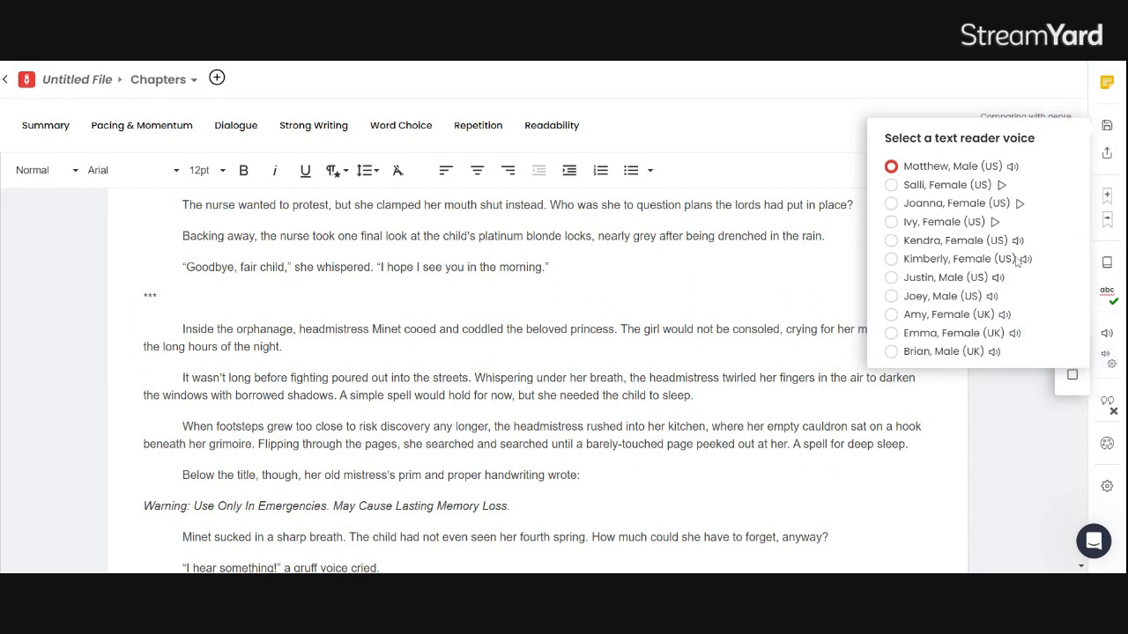
left_click(1021, 445)
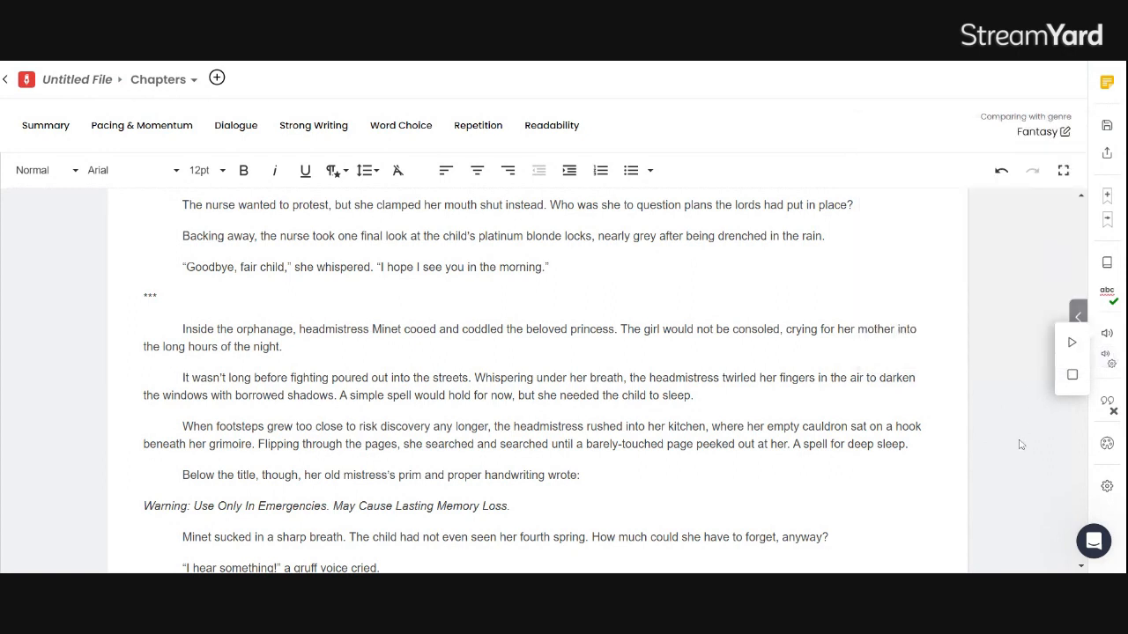
Step: Look at the word list customization options and stop the text reader
left_click(1108, 487)
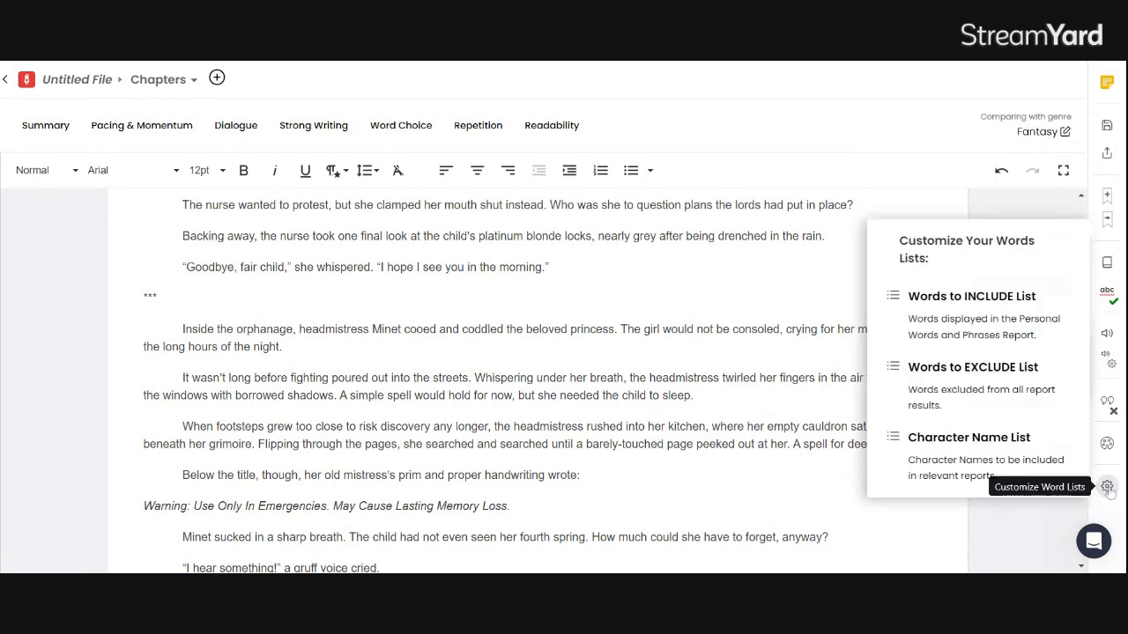
left_click(1047, 522)
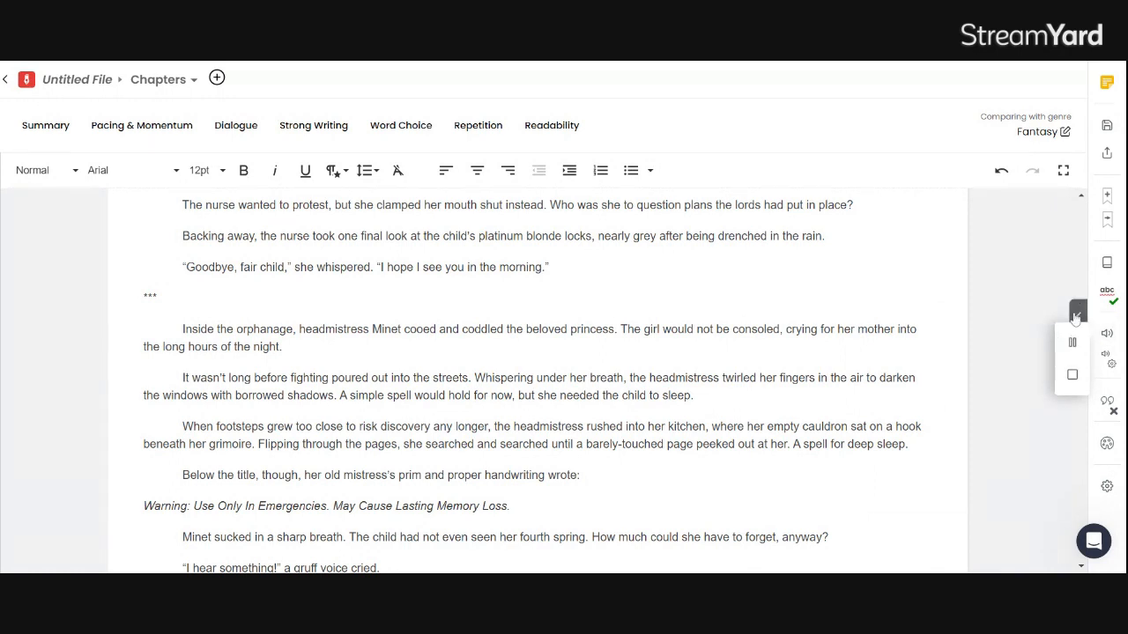
left_click(1073, 374)
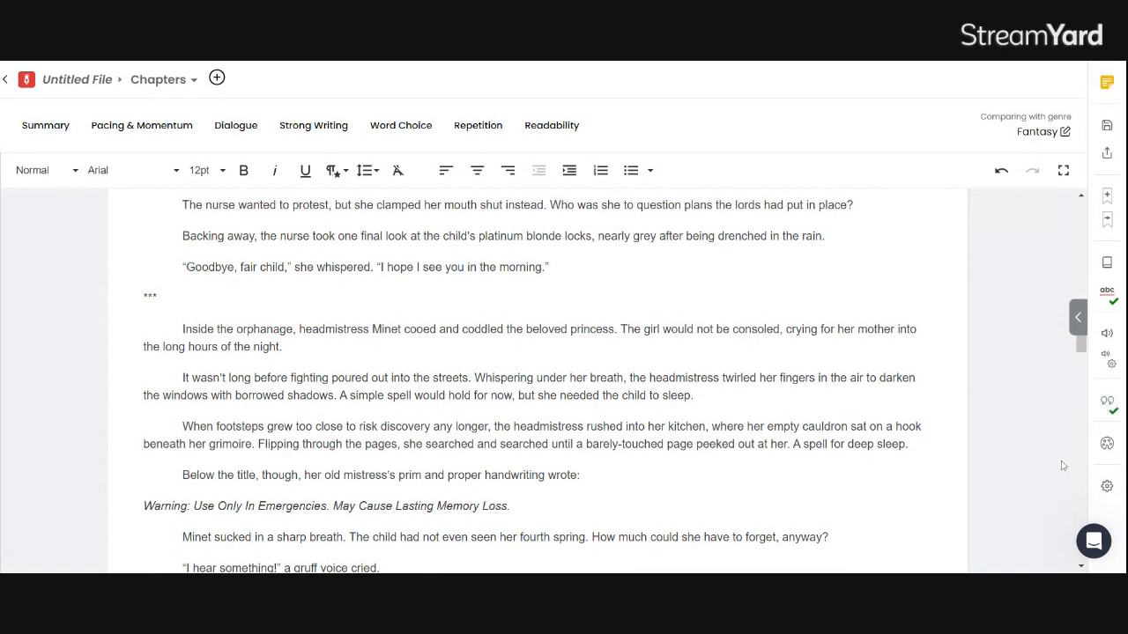
Step: Try the Dark Mode and Minimal editor displays and switch back to Page View
left_click(1112, 447)
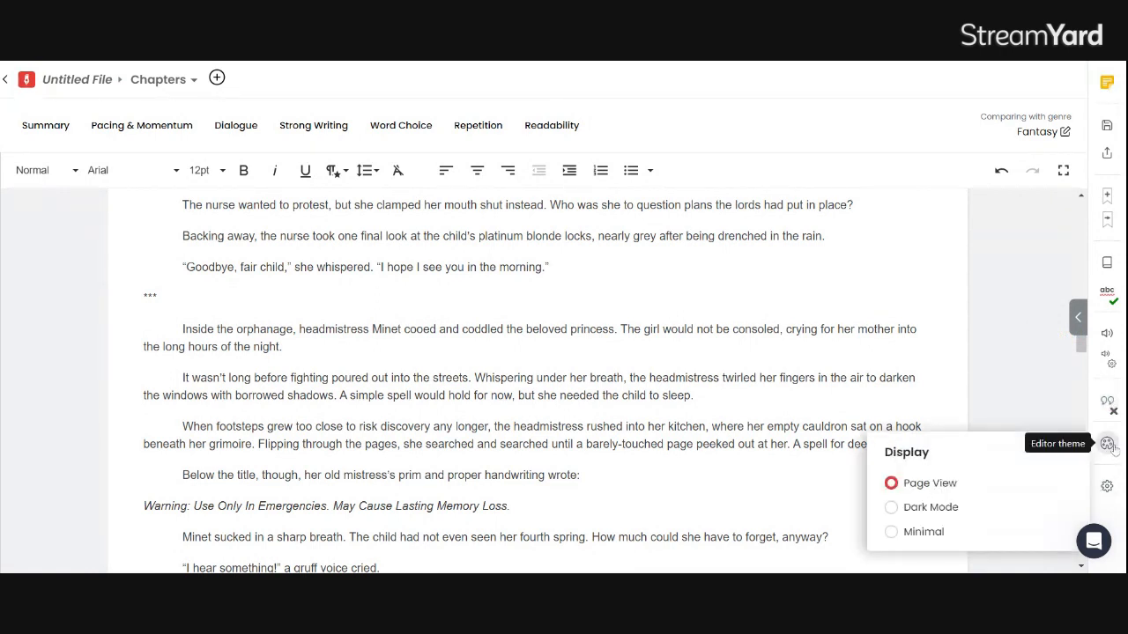
left_click(891, 508)
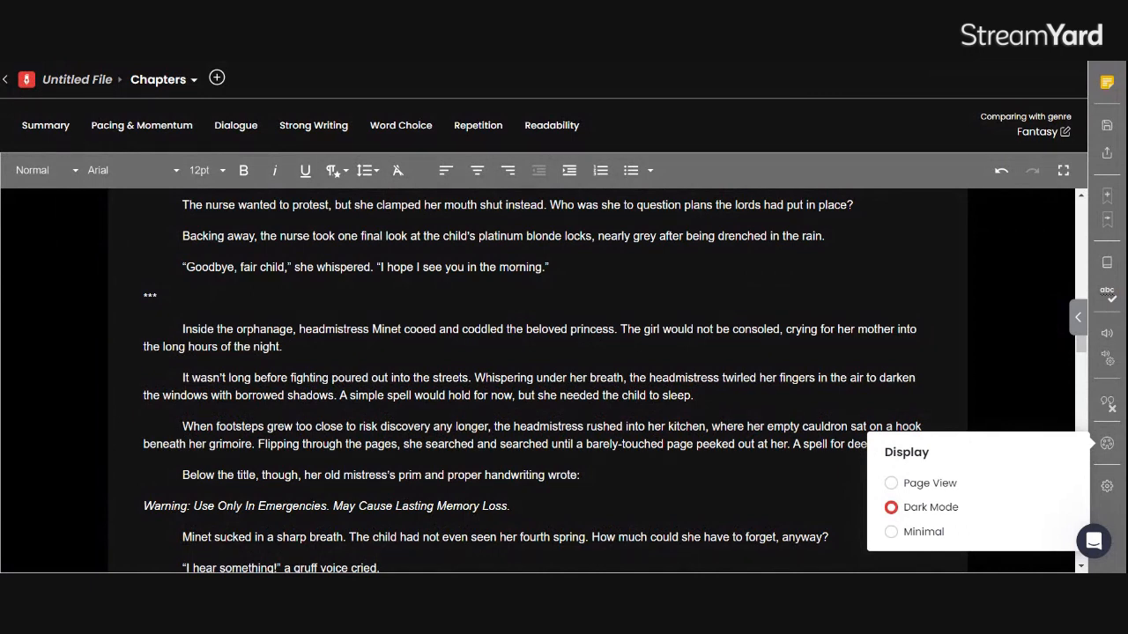
left_click(891, 532)
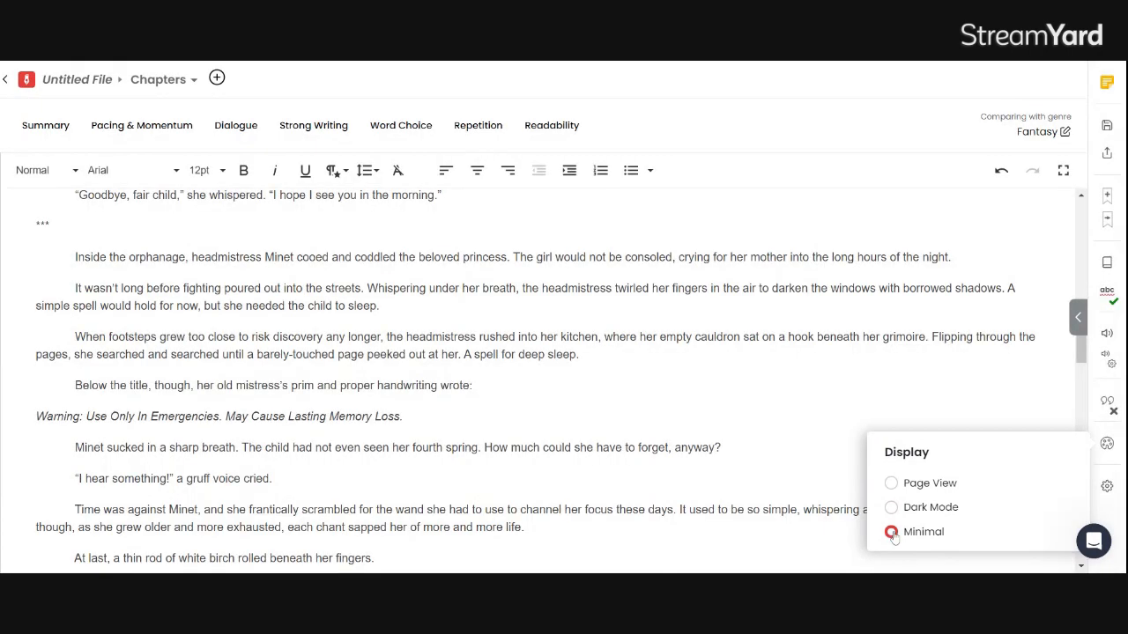
left_click(892, 483)
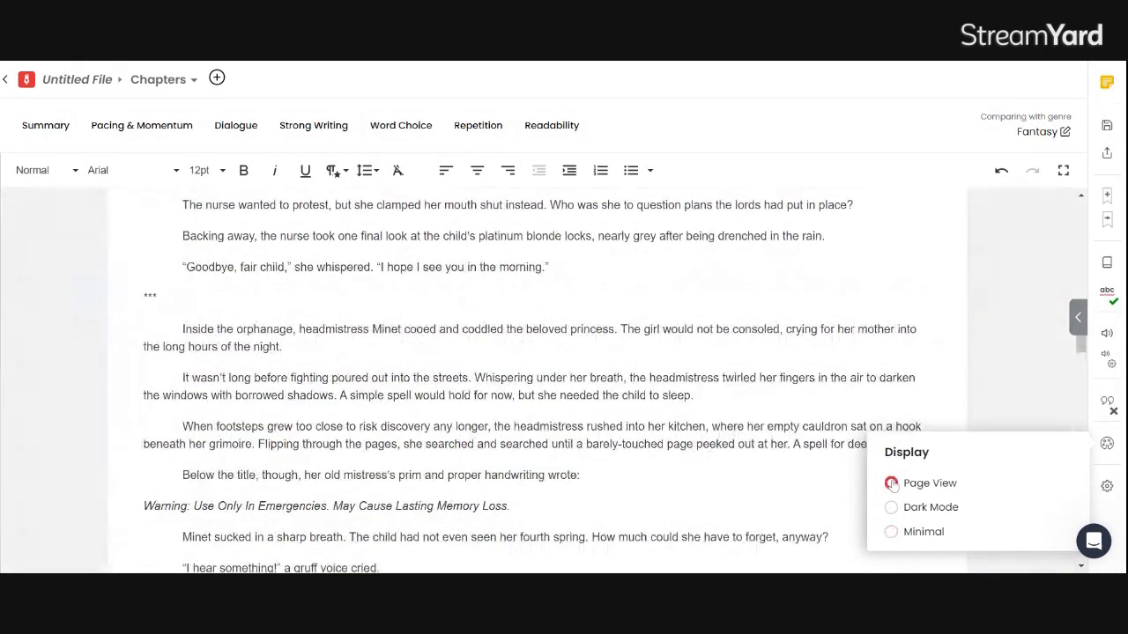
left_click(1004, 288)
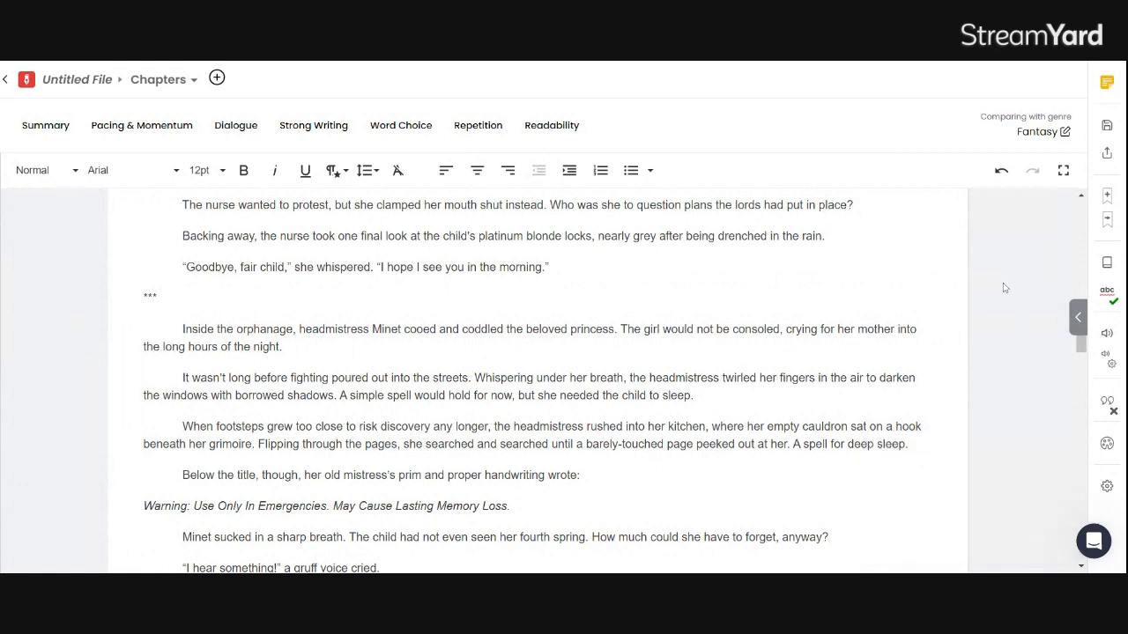
Step: Review the descriptions of the include, exclude and character name word lists
left_click(1109, 483)
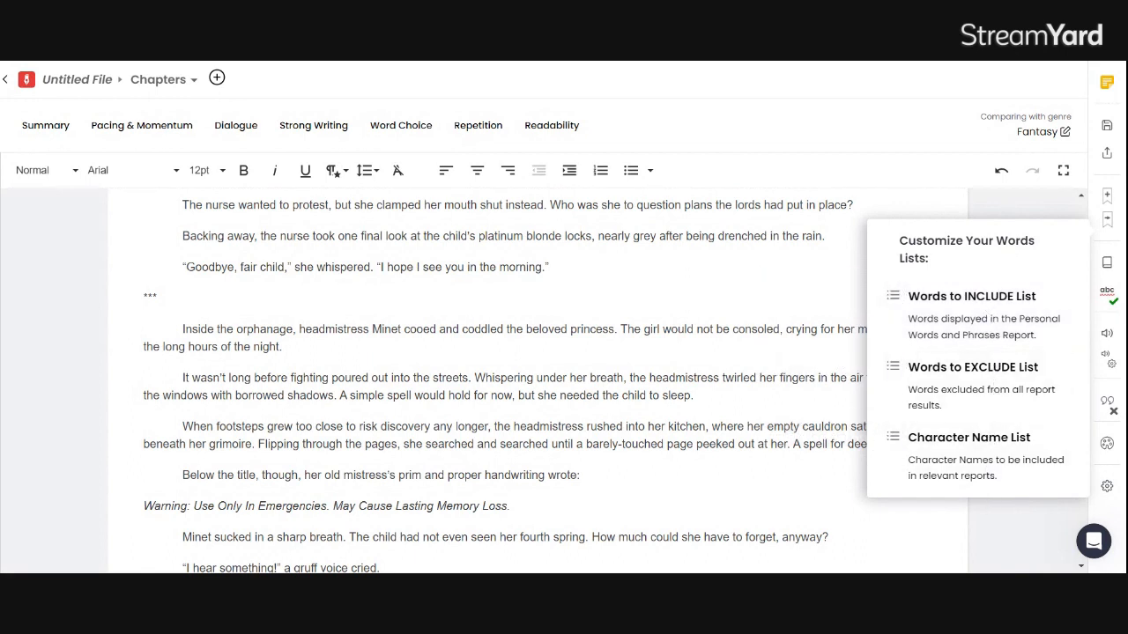
left_click(549, 267)
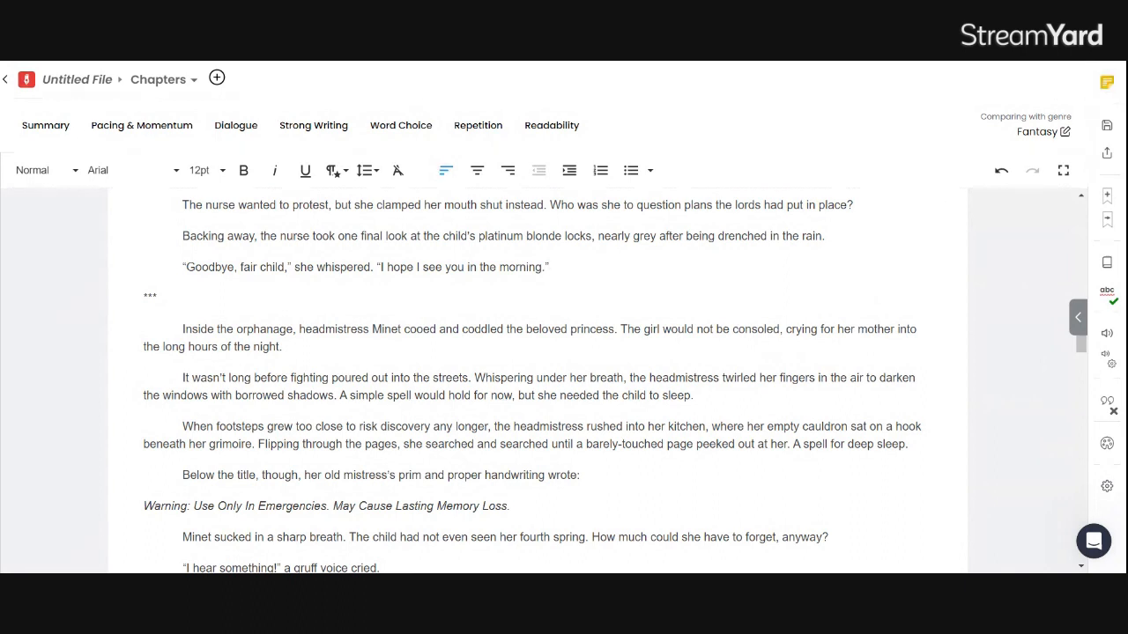
Step: Save the note "Come back and name the maid in chapter one" on the untitled note board, and close and reopen the notes
left_click(1112, 85)
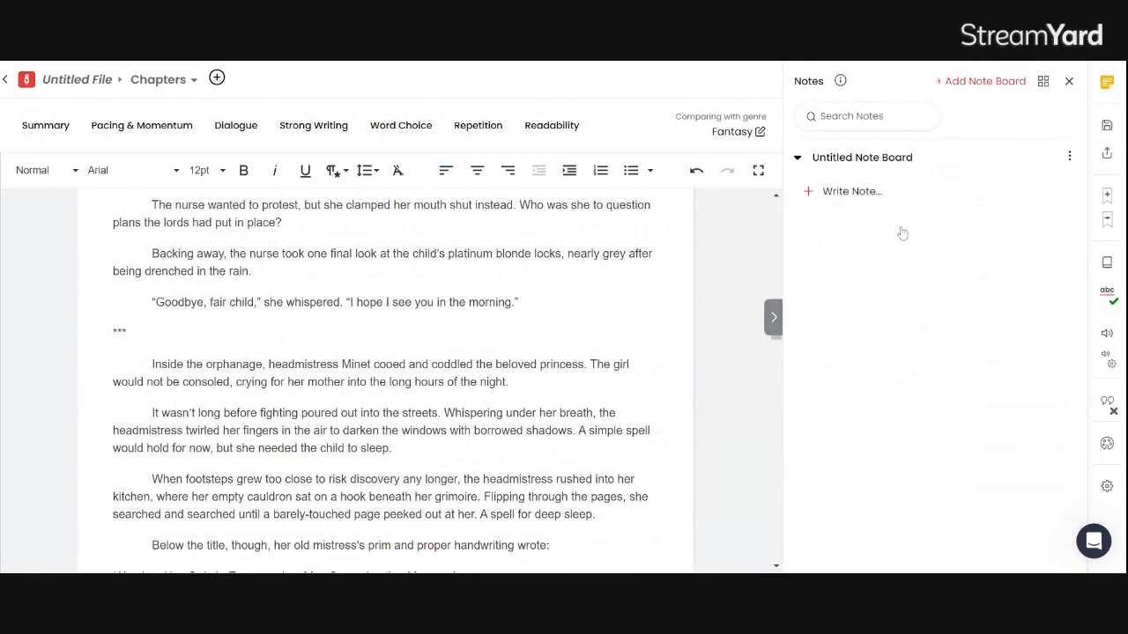
left_click(861, 194)
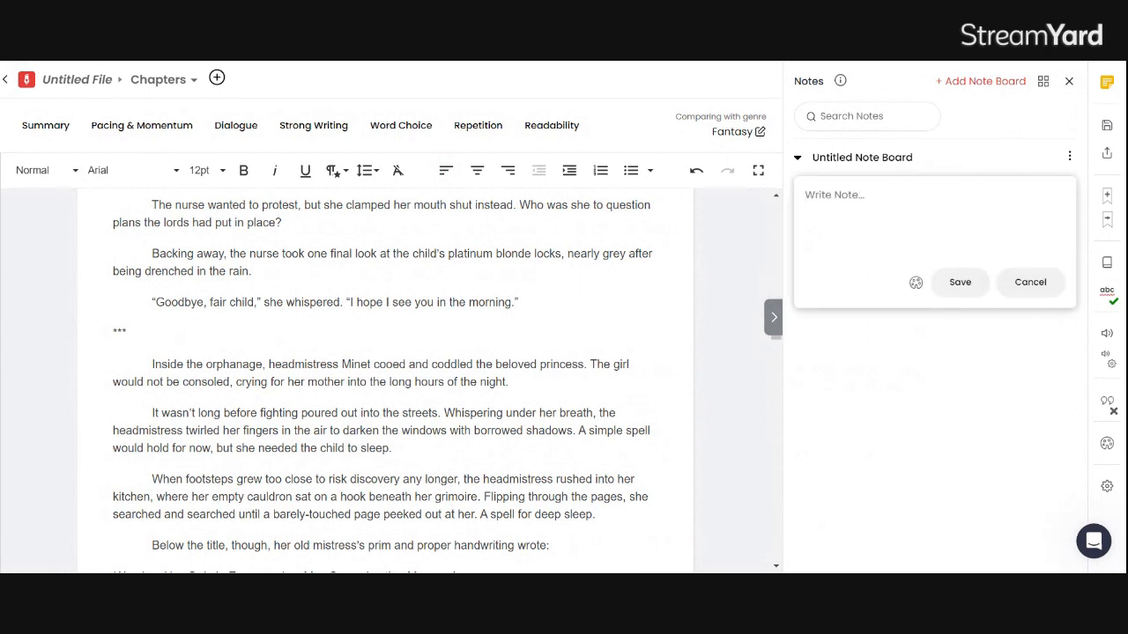
type("Come ")
type("back and ")
type("ma")
type("ke")
key("BackSpace")
key("BackSpace")
key("BackSpace")
type("name")
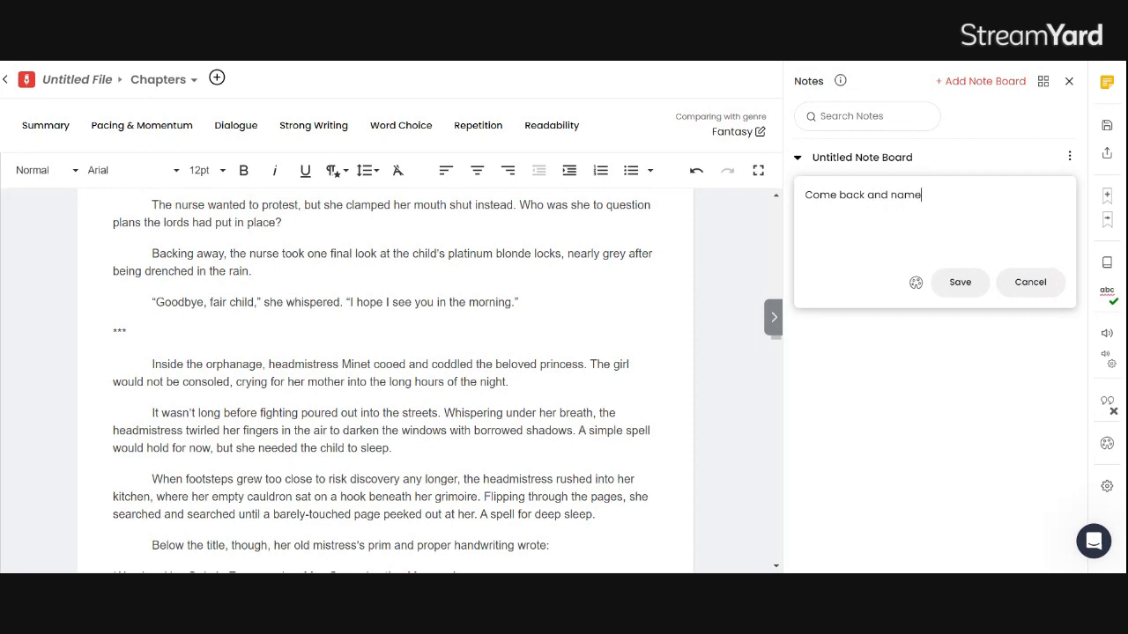
type(" the maid in chapter one")
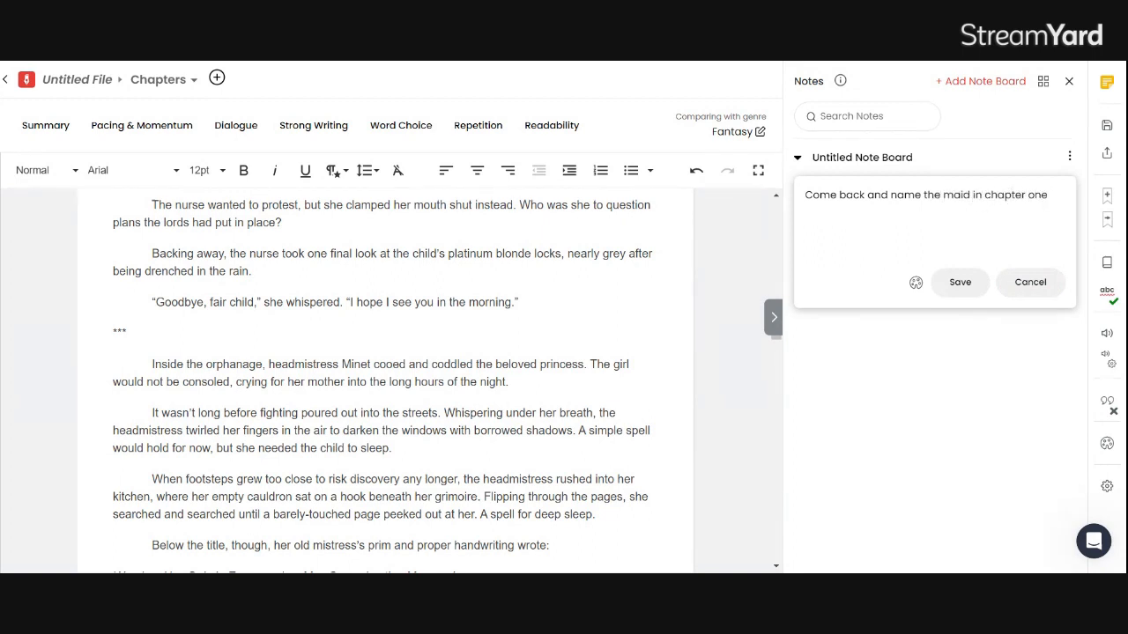
left_click(960, 282)
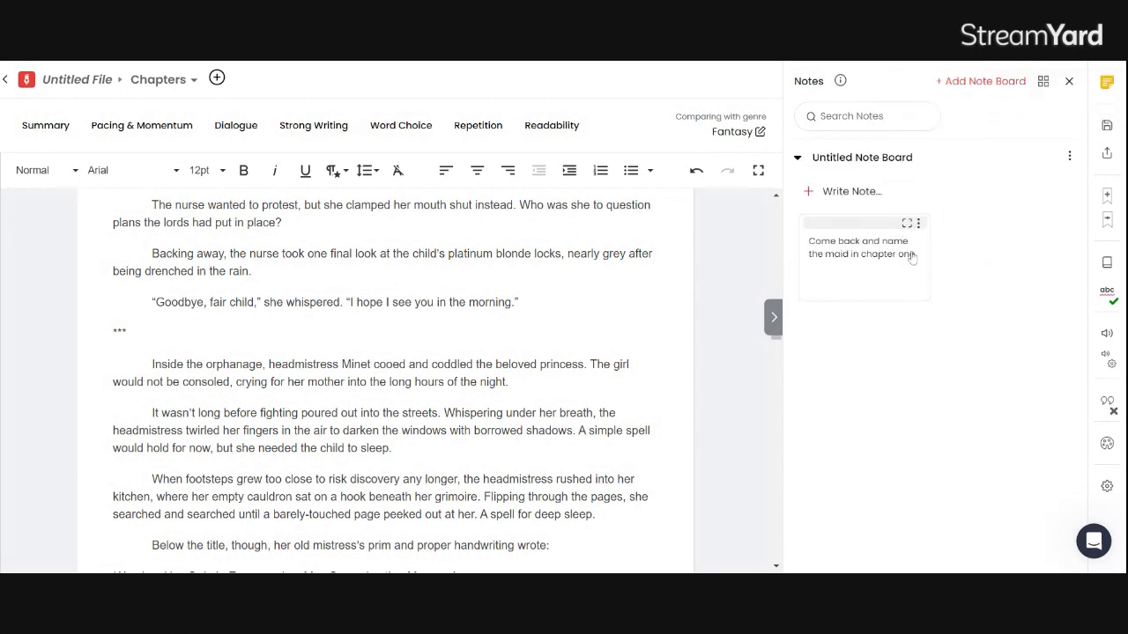
left_click(1068, 83)
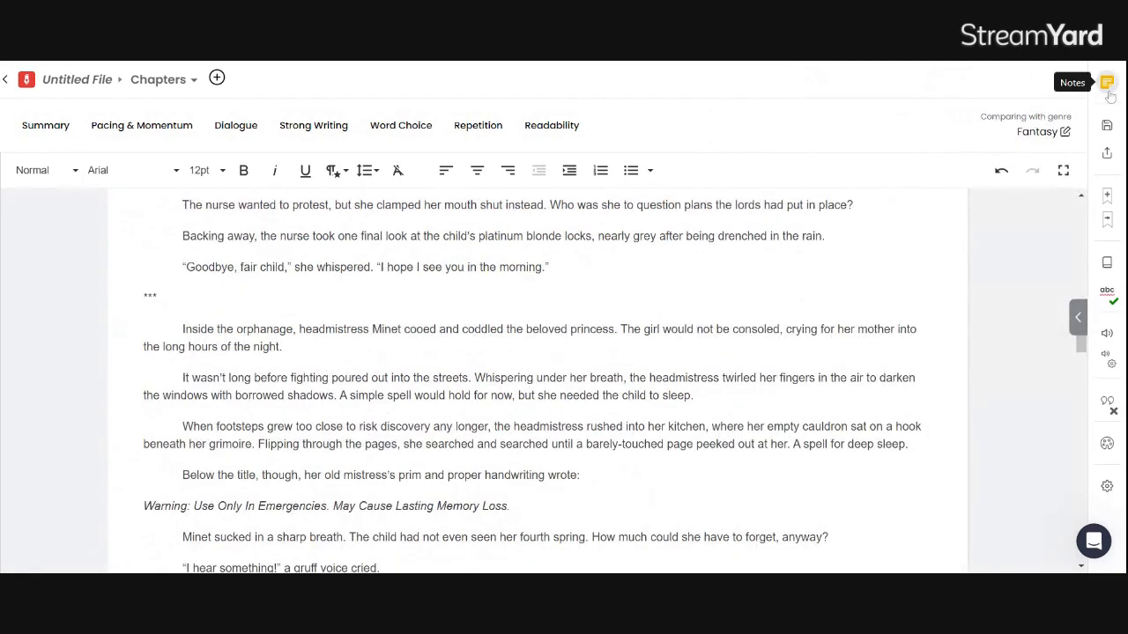
left_click(1107, 83)
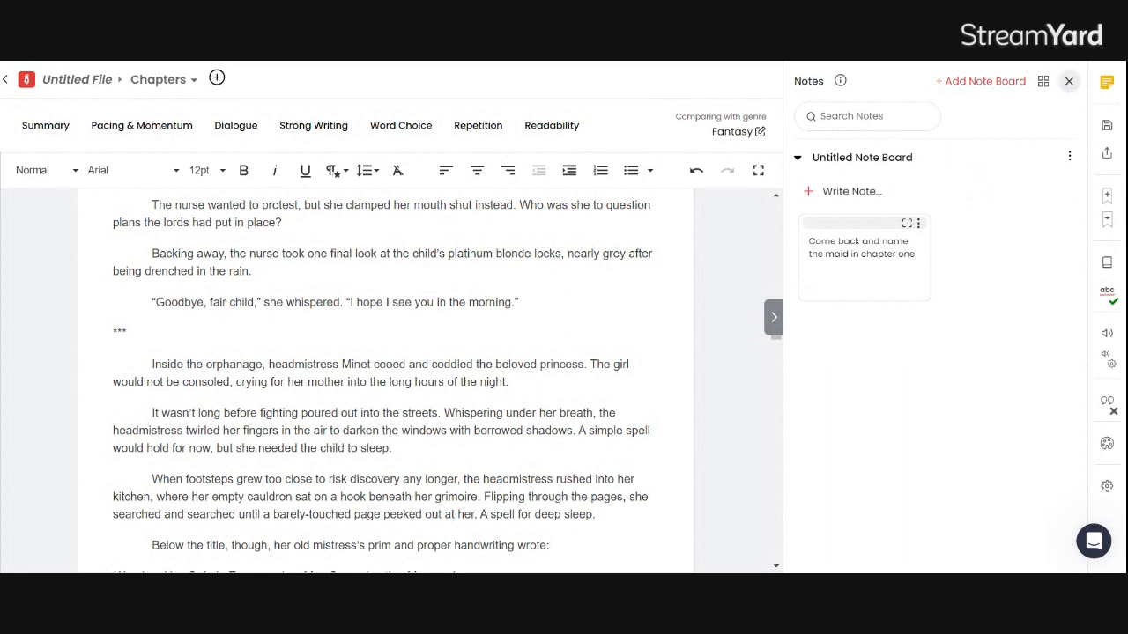
Step: Close the notes, return to the Writer's Desk to view the writing stats, and open the Draft 1 file
left_click(1068, 81)
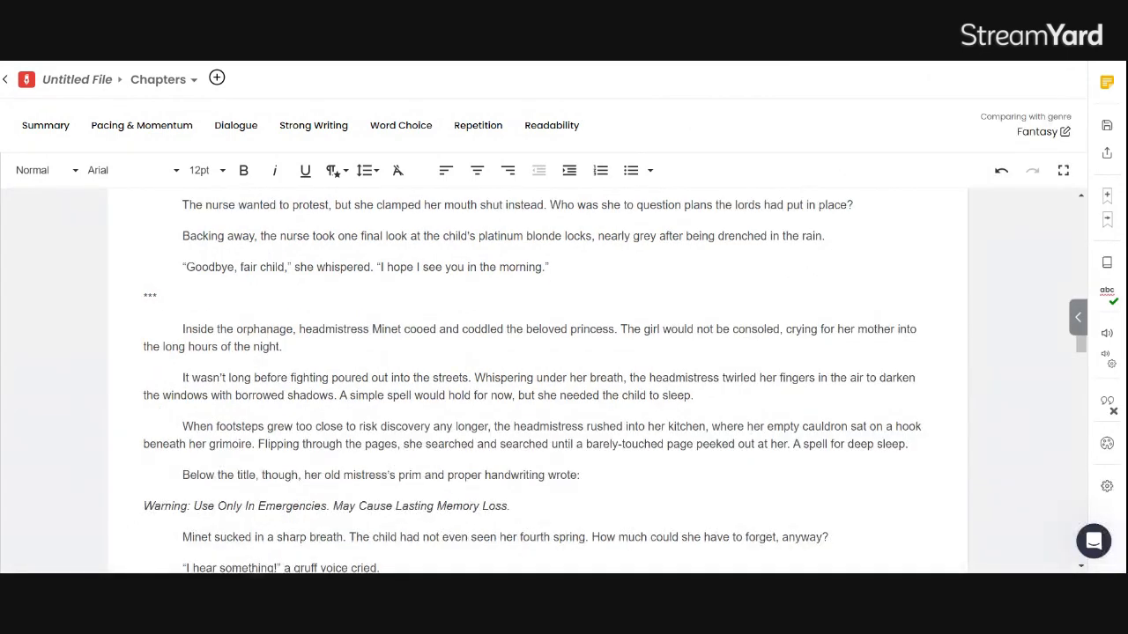
left_click(7, 83)
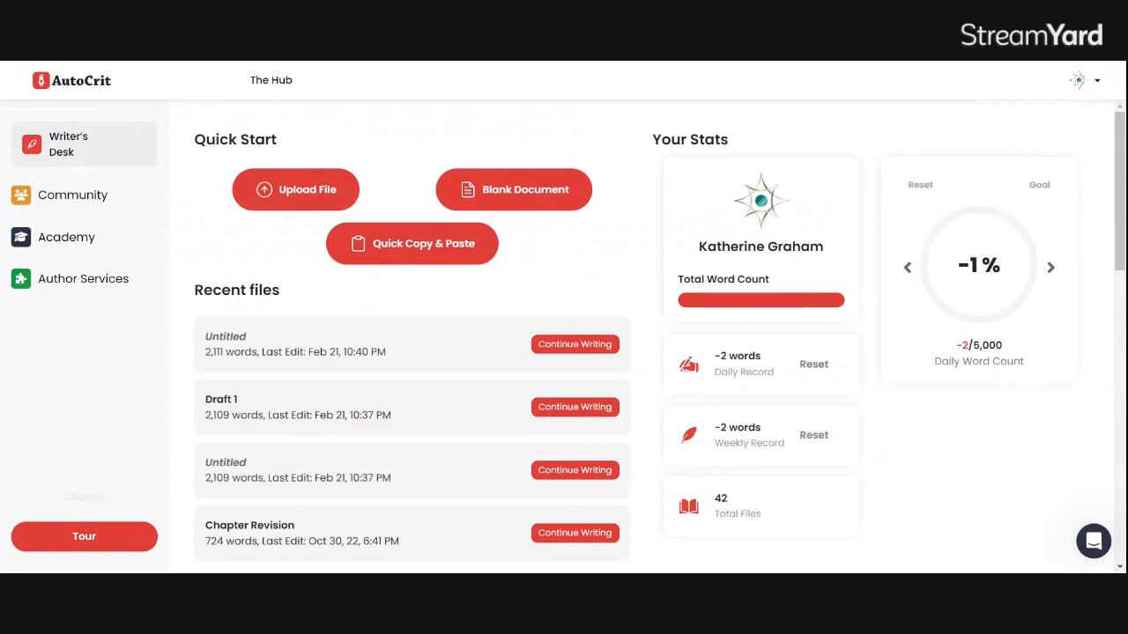
left_click_drag(657, 164, 868, 529)
left_click(1118, 152)
left_click(575, 407)
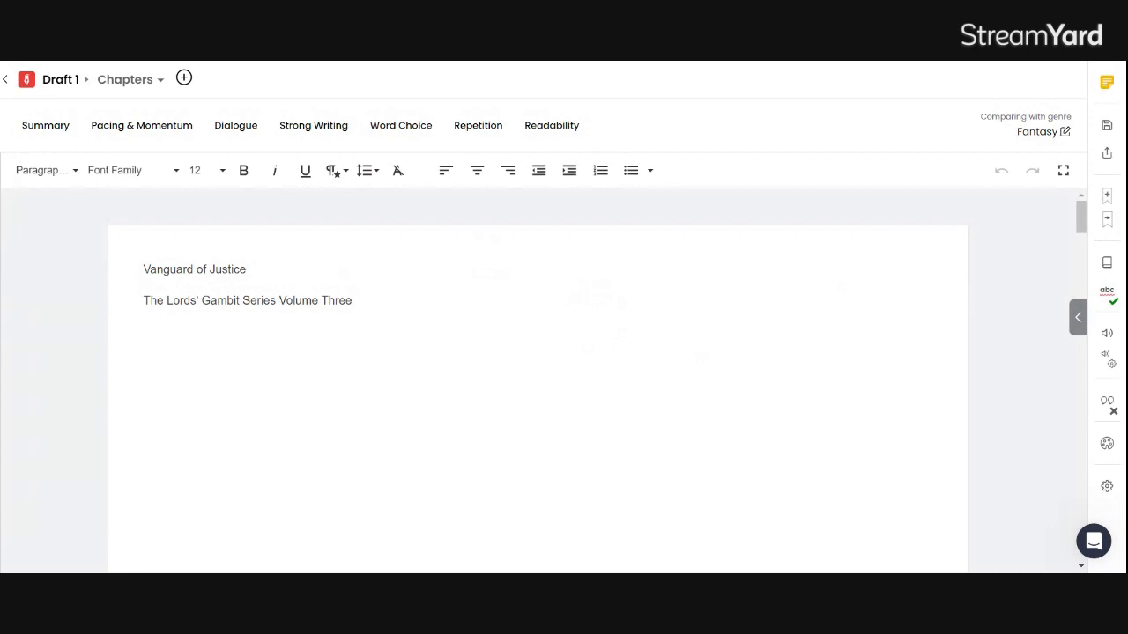
Step: Return to the Writer's Desk and look through the full list of projects
left_click(8, 82)
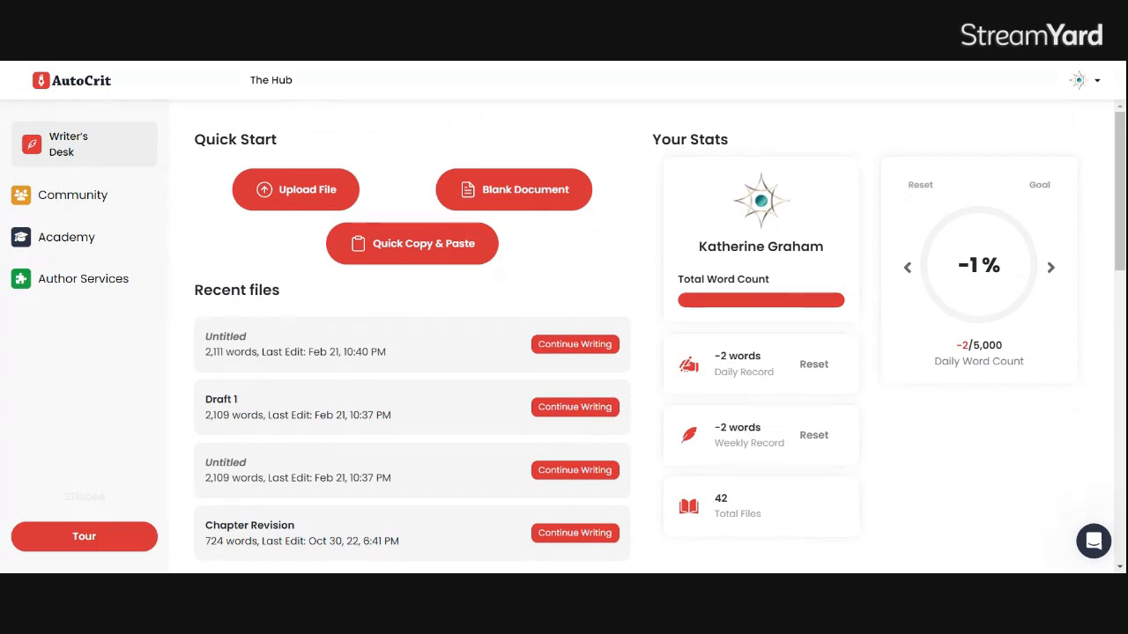
left_click_drag(1120, 203, 1120, 289)
scroll(1112, 379, "down", 7)
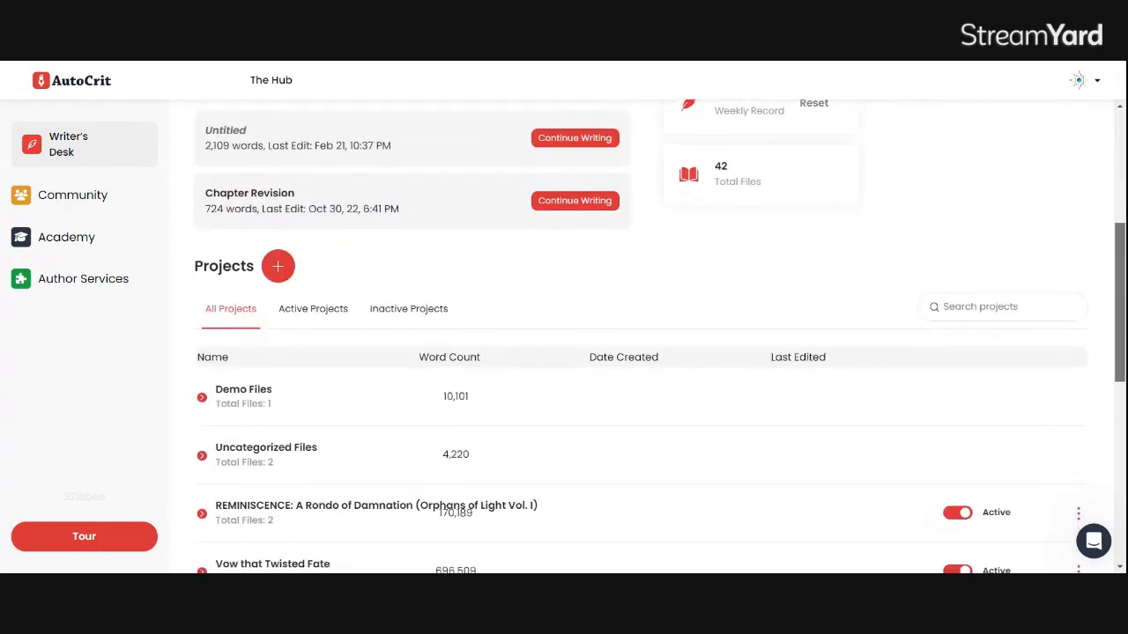
left_click_drag(1112, 380, 1110, 489)
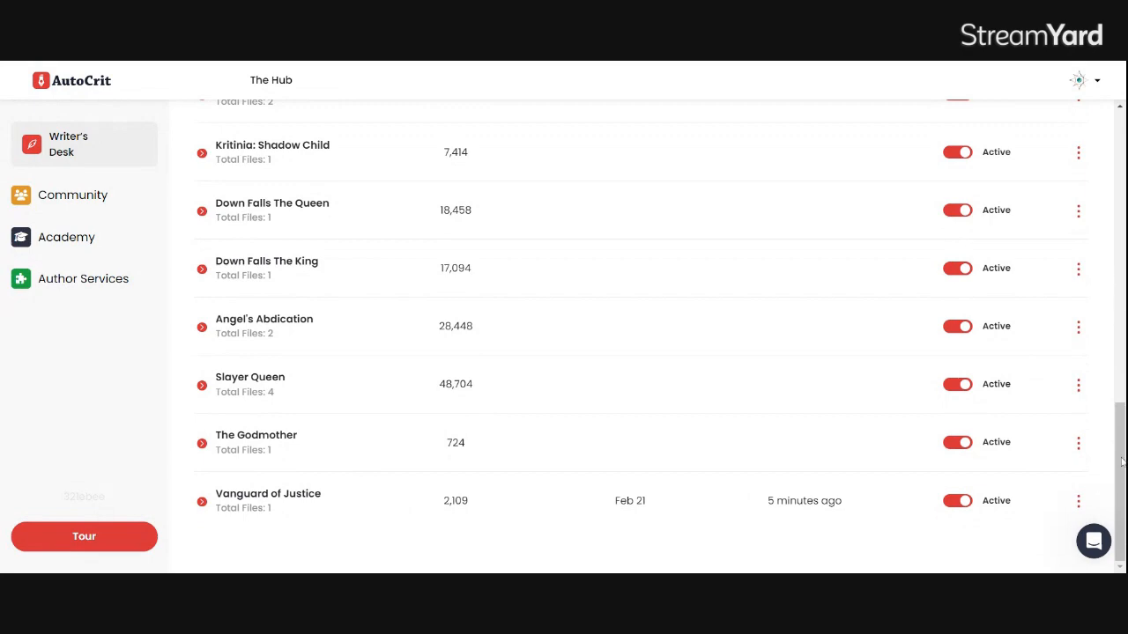
left_click_drag(1121, 461, 1114, 88)
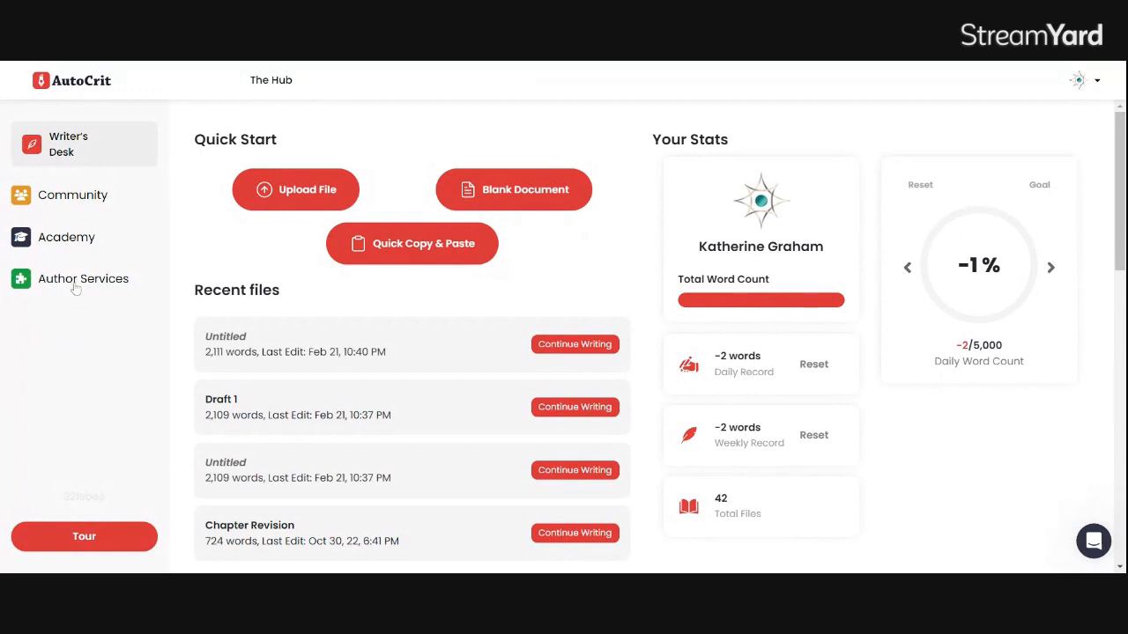
Step: Visit the community forums, and review the name, bio and connect sections of the account's profile page
left_click(82, 202)
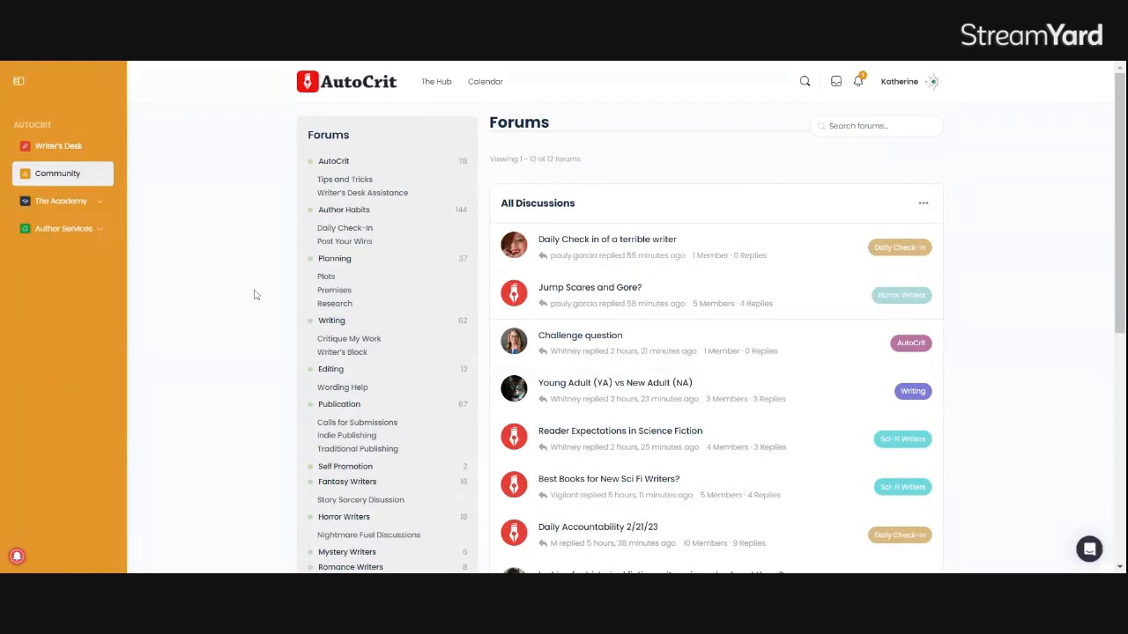
left_click(60, 204)
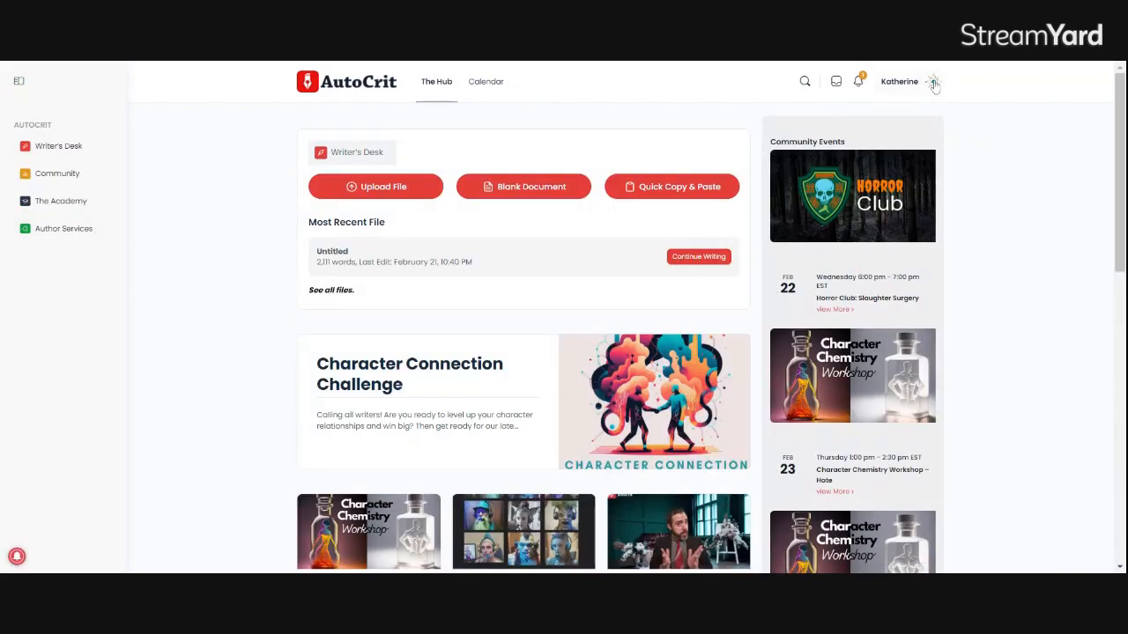
left_click(934, 83)
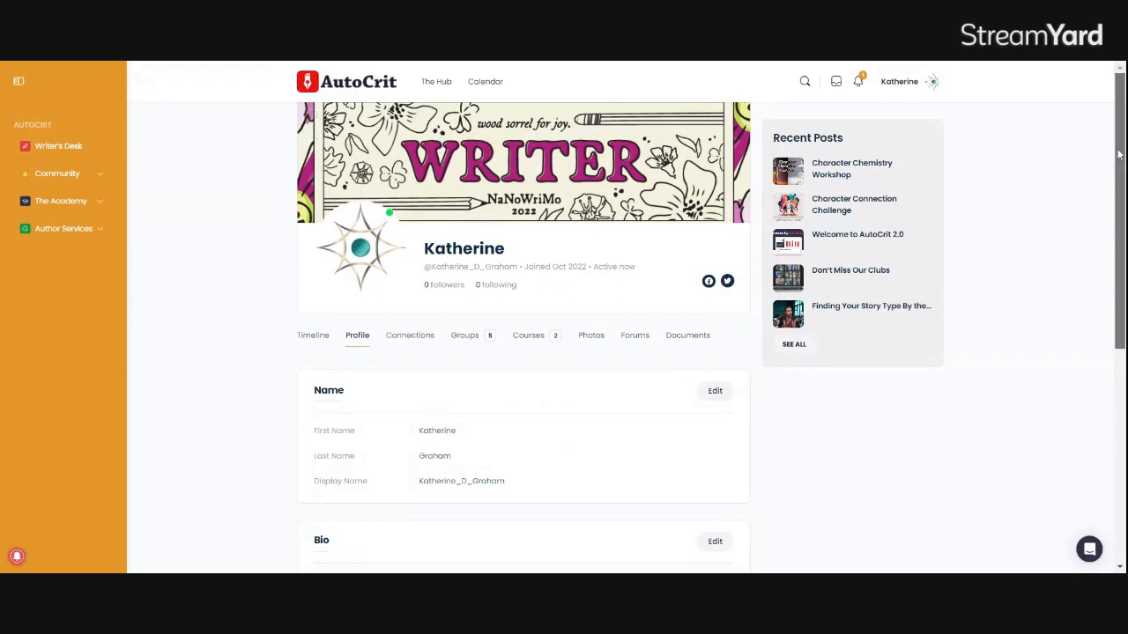
scroll(1115, 166, "down", 1)
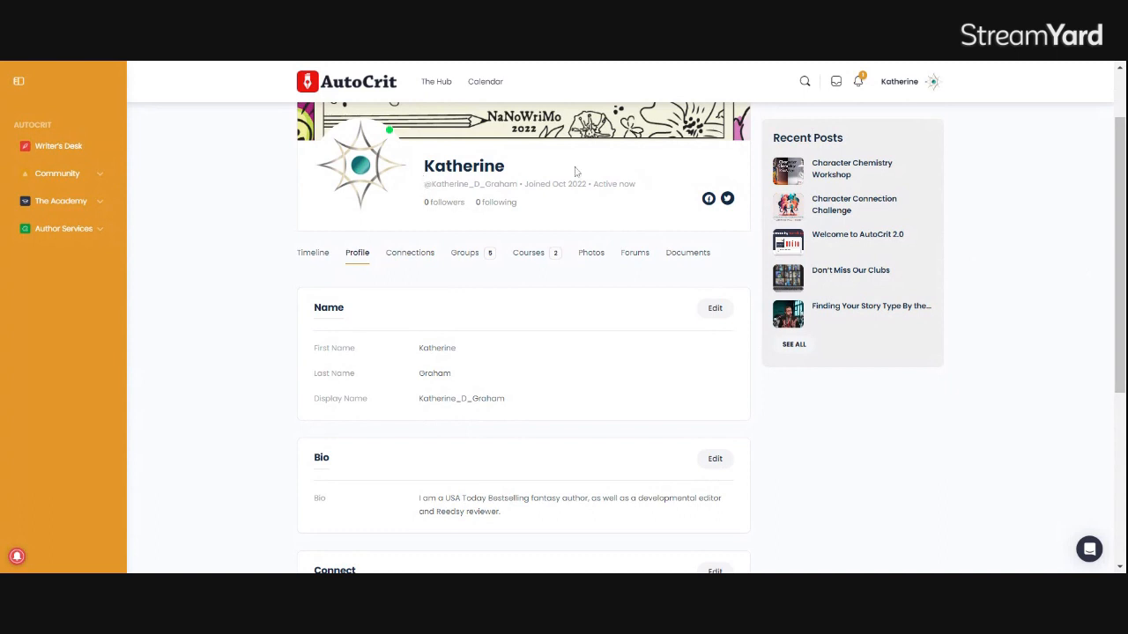
scroll(523, 338, "down", 3)
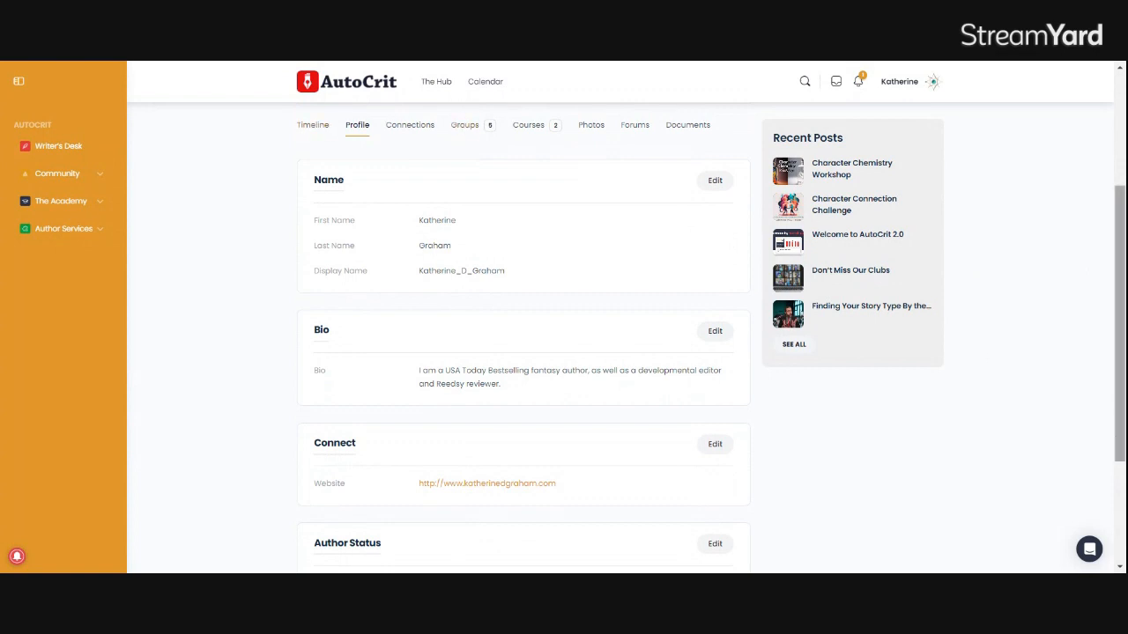
left_click_drag(1119, 368, 1101, 221)
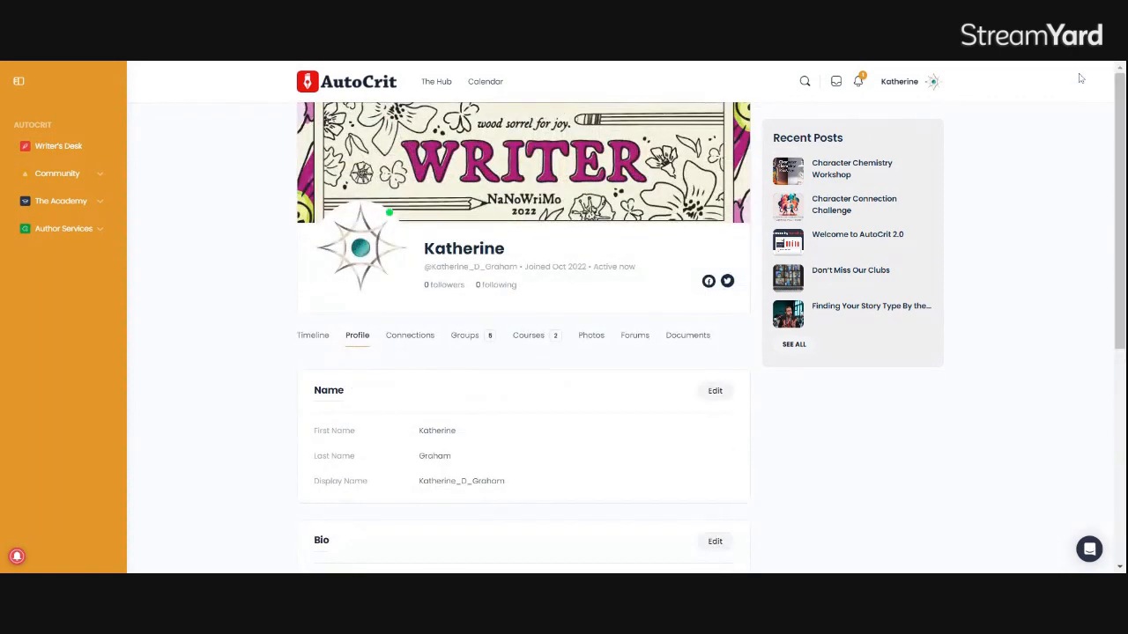
Step: View the profile's documents, forum discussions and photos, and return to The Hub
left_click(680, 340)
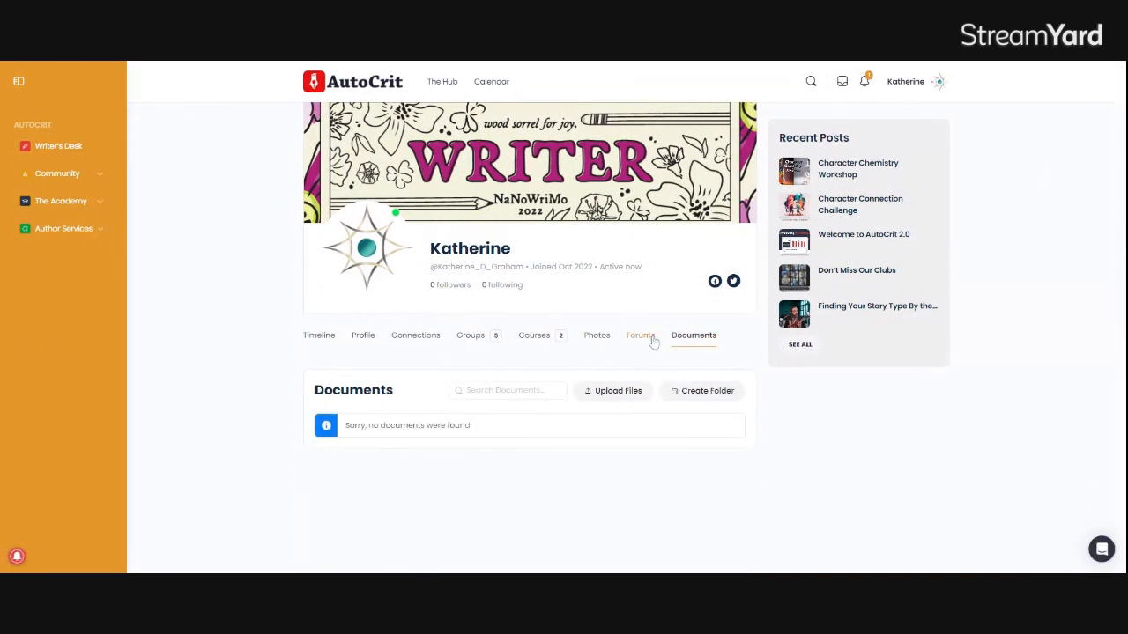
left_click(642, 339)
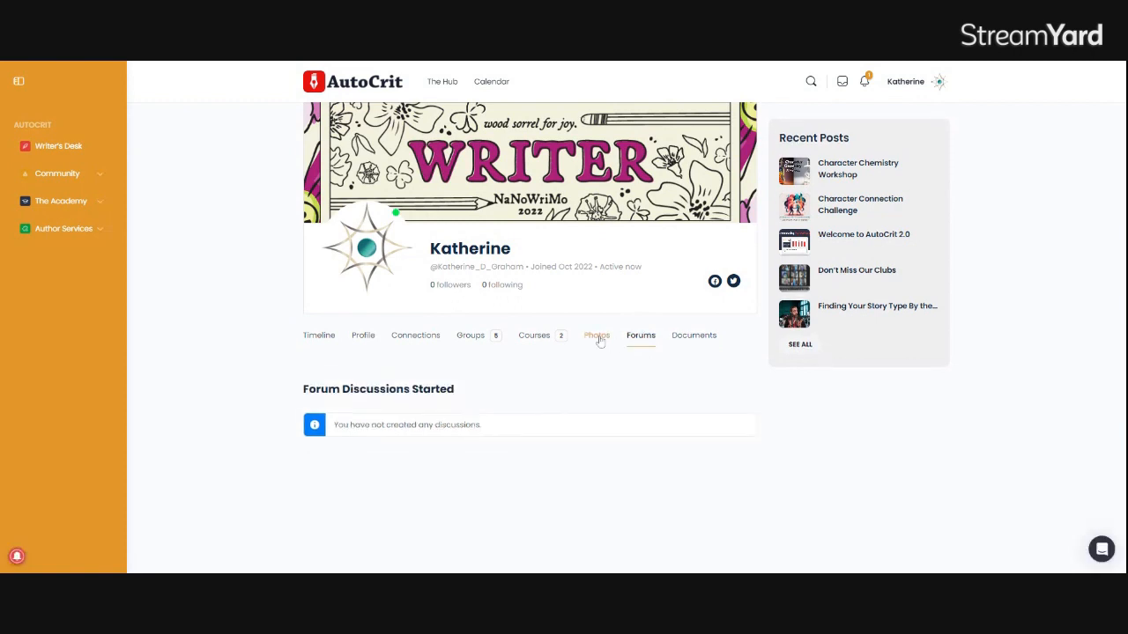
left_click(598, 340)
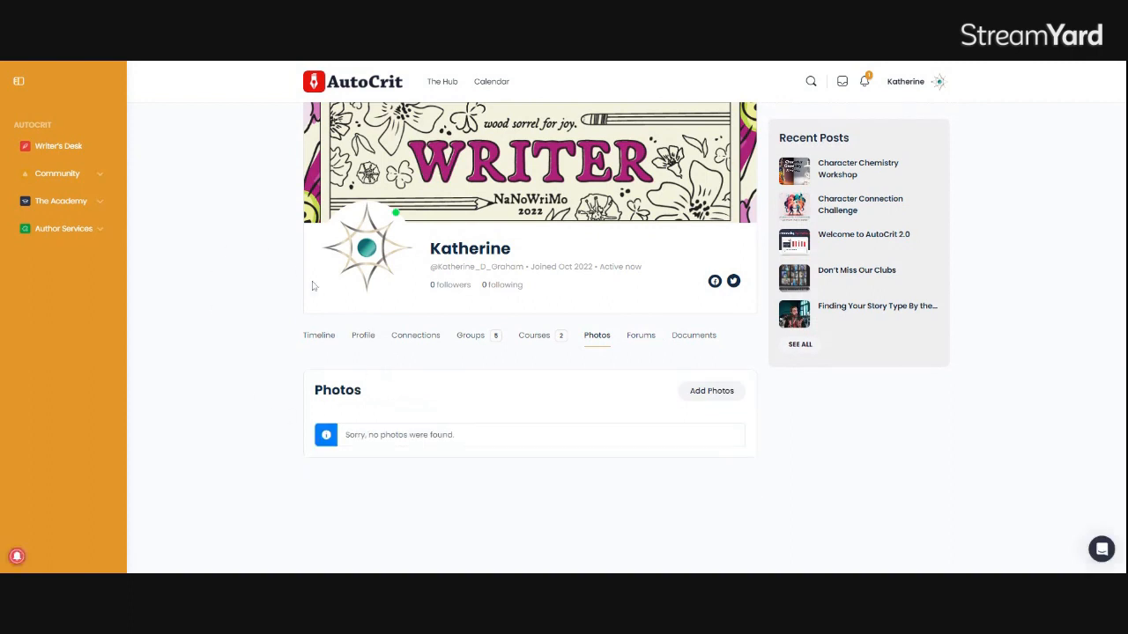
left_click(457, 89)
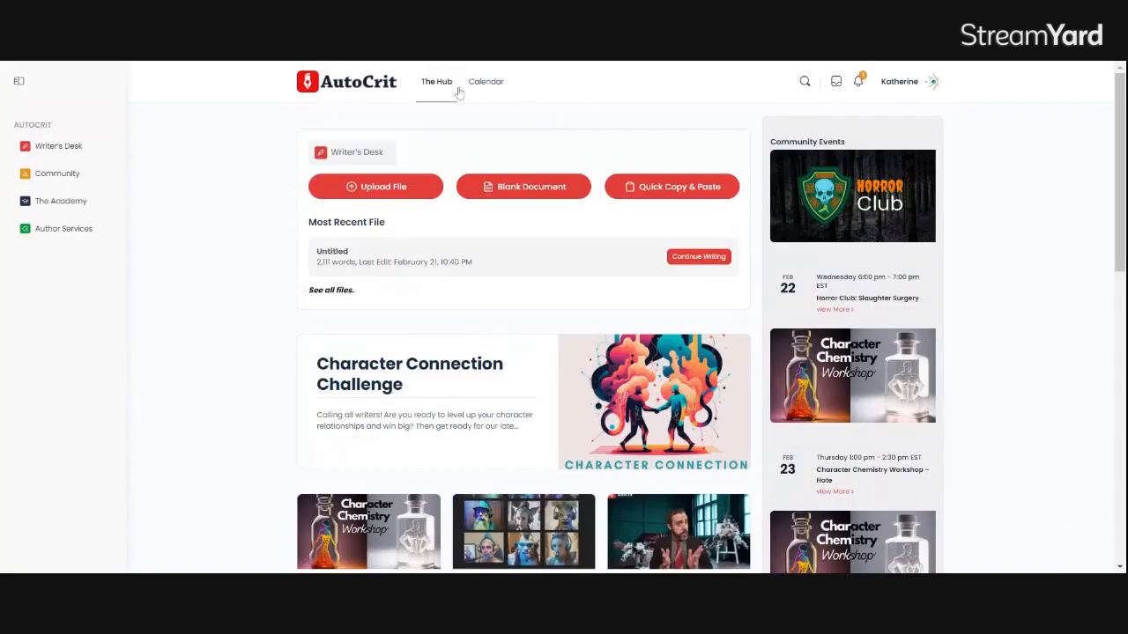